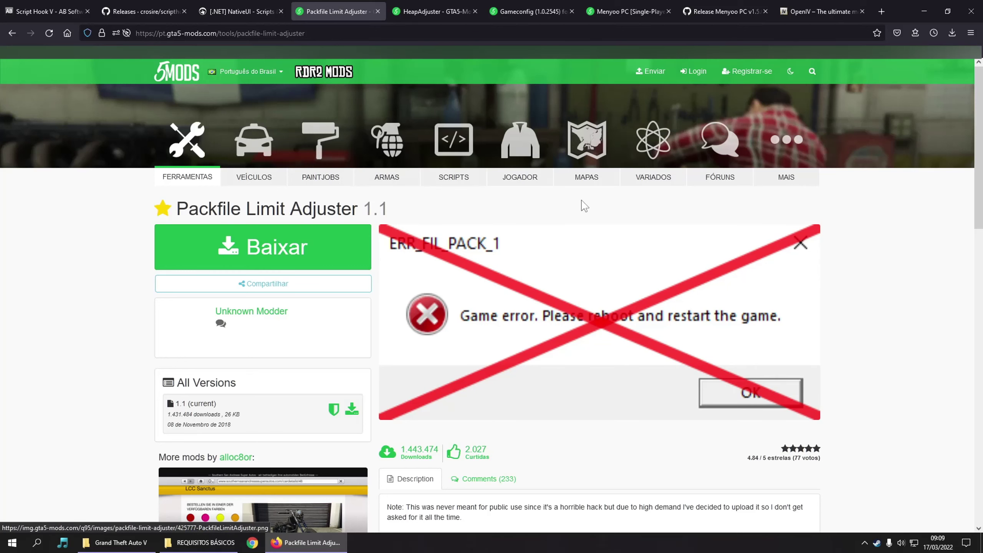
Review the HeapAdjuster, Gameconfig and Menyoo PC mod pages on GTA5-Mods.
click(464, 12)
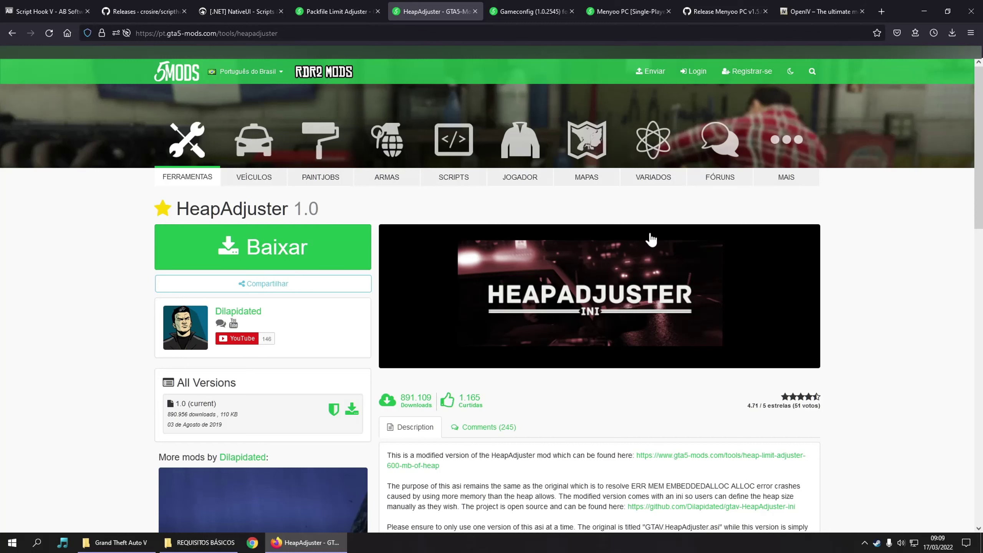
click(533, 5)
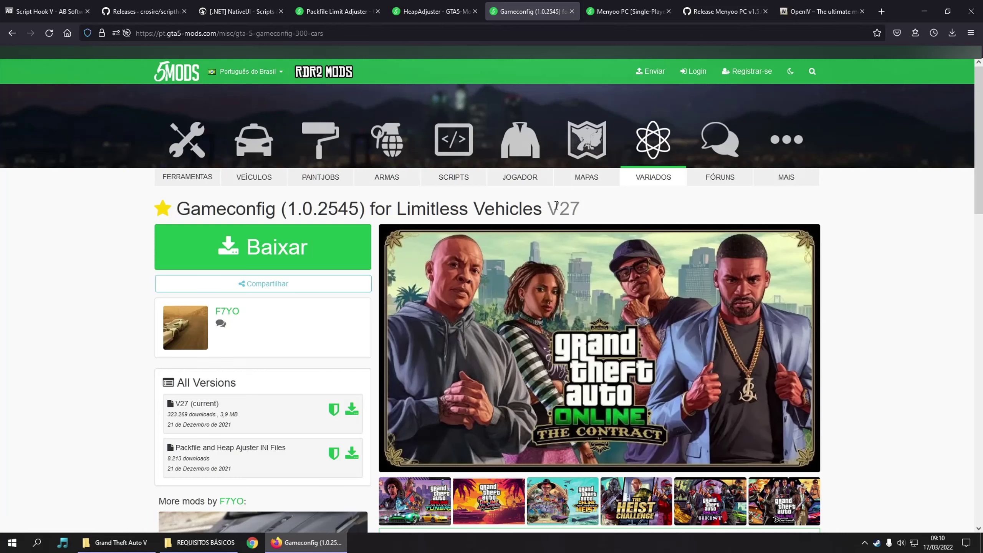
click(634, 11)
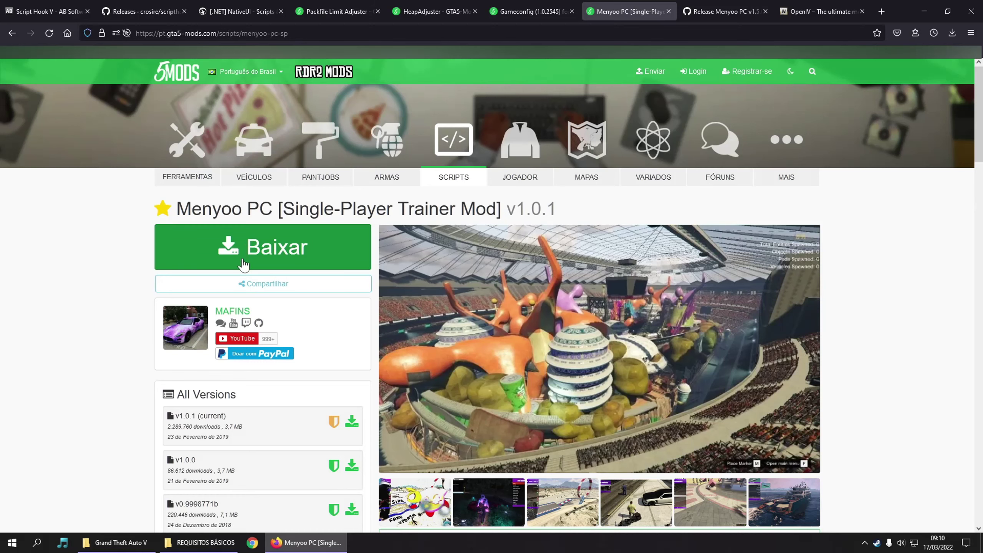
Download MenyooSP.zip from the Menyoo PC v1.5.0 release in the MAFINS/MenyooSP GitHub repository.
key(ctrl+Tab)
key(alt+Left)
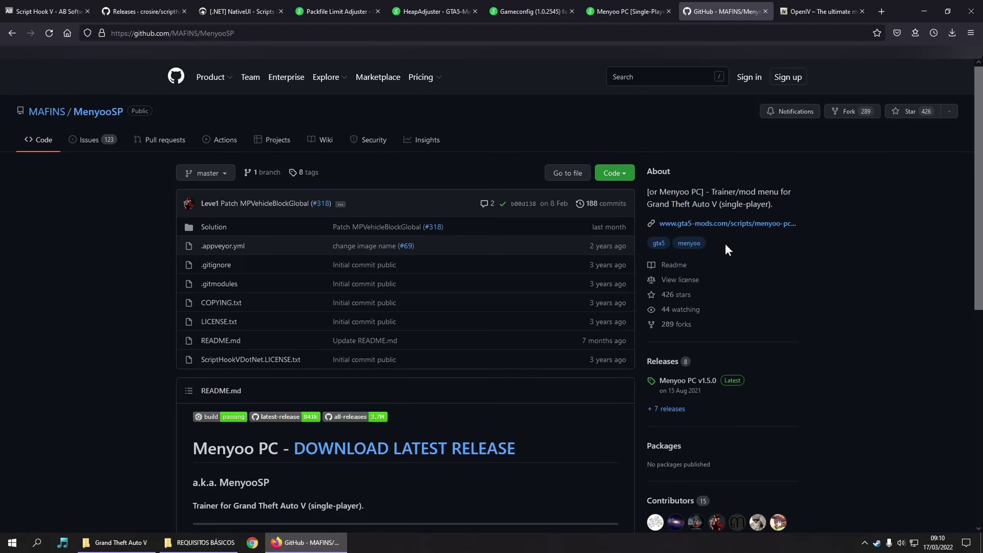
click(693, 382)
scroll(696, 383, down, 4)
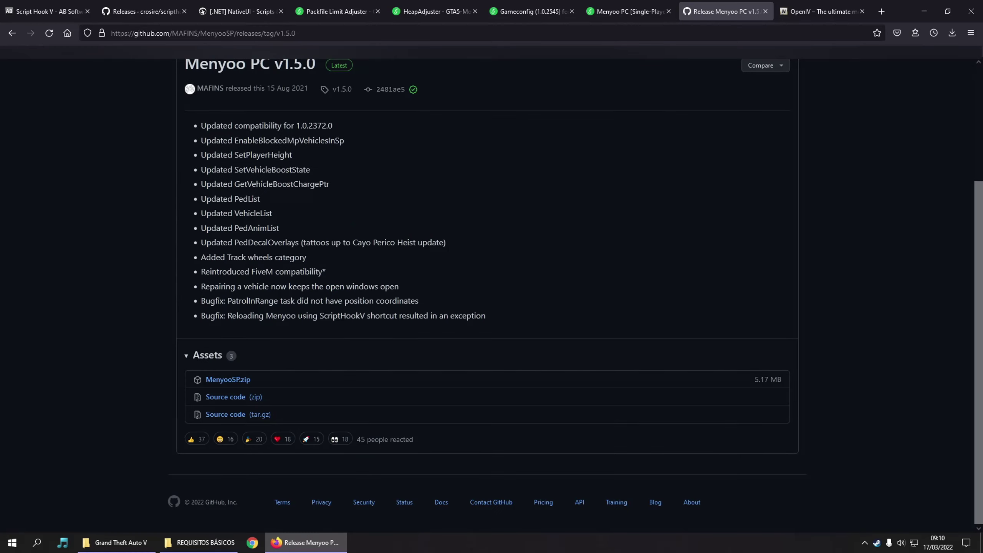
click(227, 380)
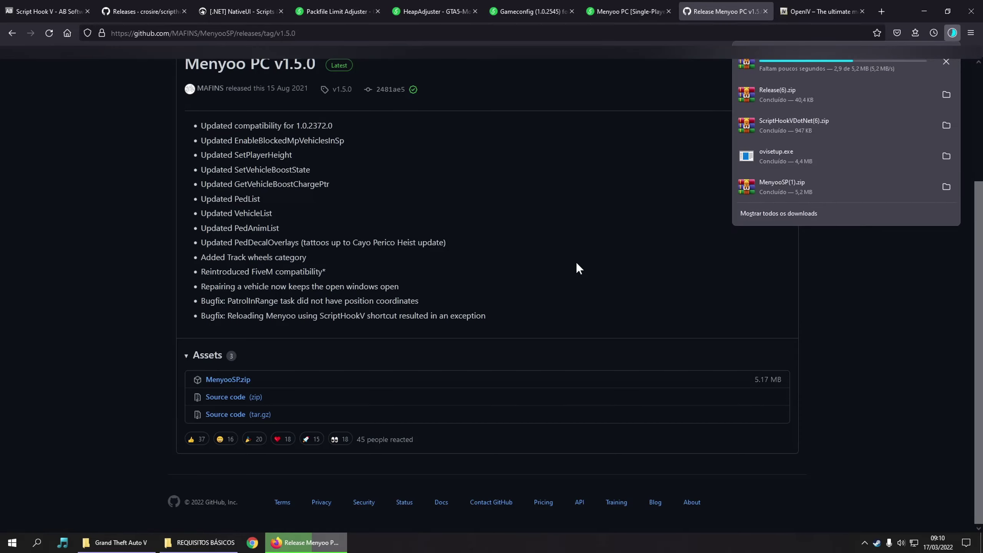
Download OpenIV 4.1 from the OpenIV website.
click(818, 7)
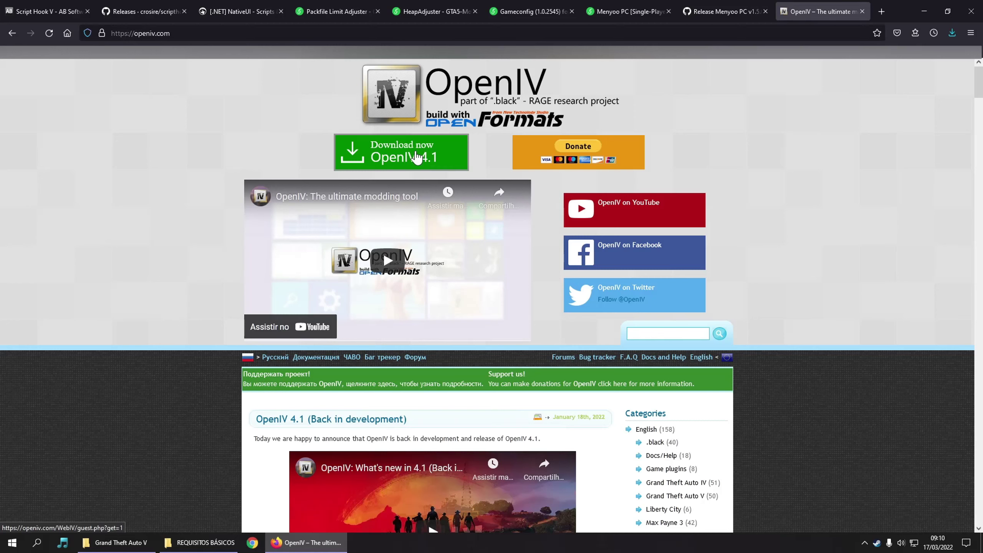
click(416, 158)
click(866, 320)
Return to the Script Hook V page, minimize the browser and bring up the REQUISITOS BÁSICOS folder over the Grand Theft Auto V folder.
click(47, 11)
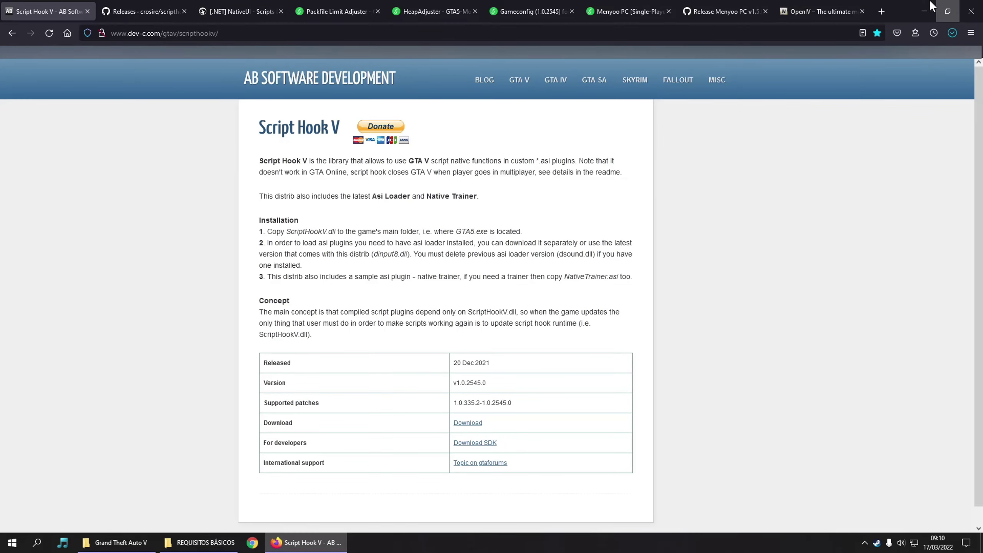
click(924, 11)
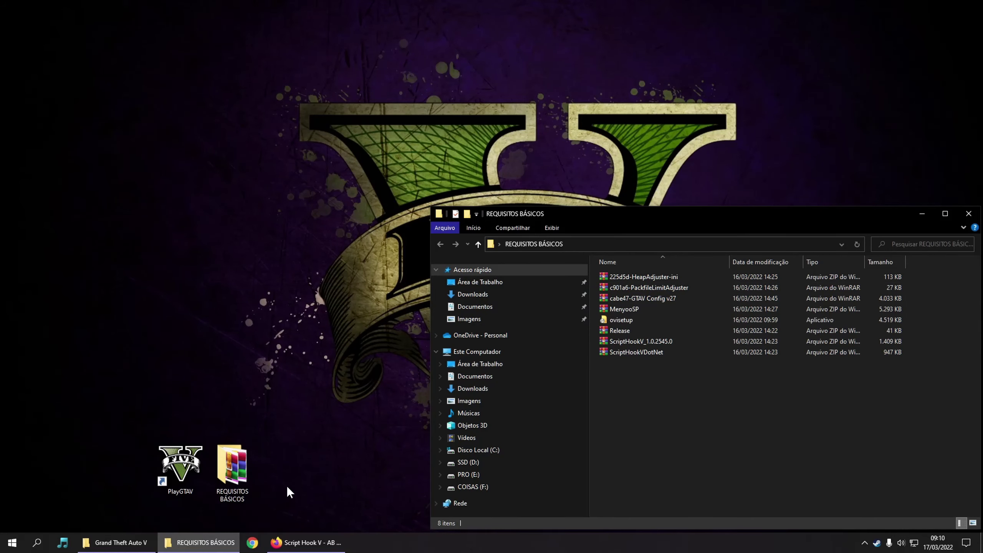
click(116, 542)
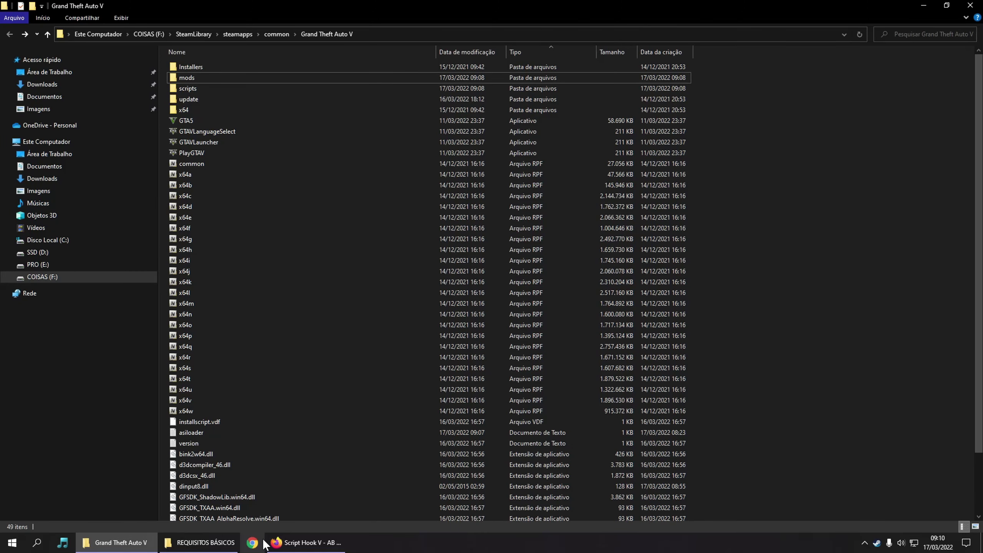
click(204, 547)
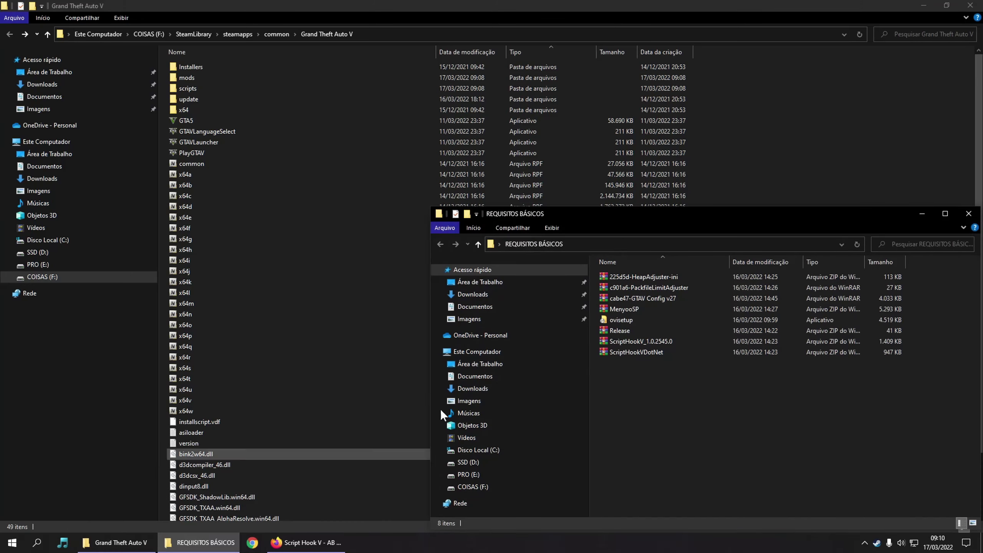
Extract HeapAdjuster.asi and HeapAdjuster.ini from the 225d5d-HeapAdjuster-ini archive into the Grand Theft Auto V folder and close the archive.
double_click(661, 276)
click(658, 367)
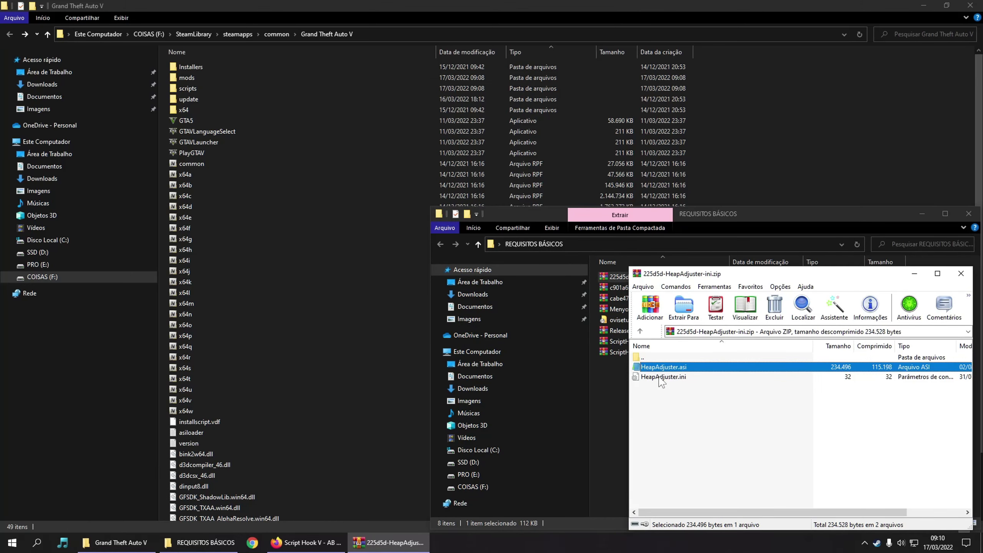
shift+click(659, 377)
drag(656, 378, 810, 115)
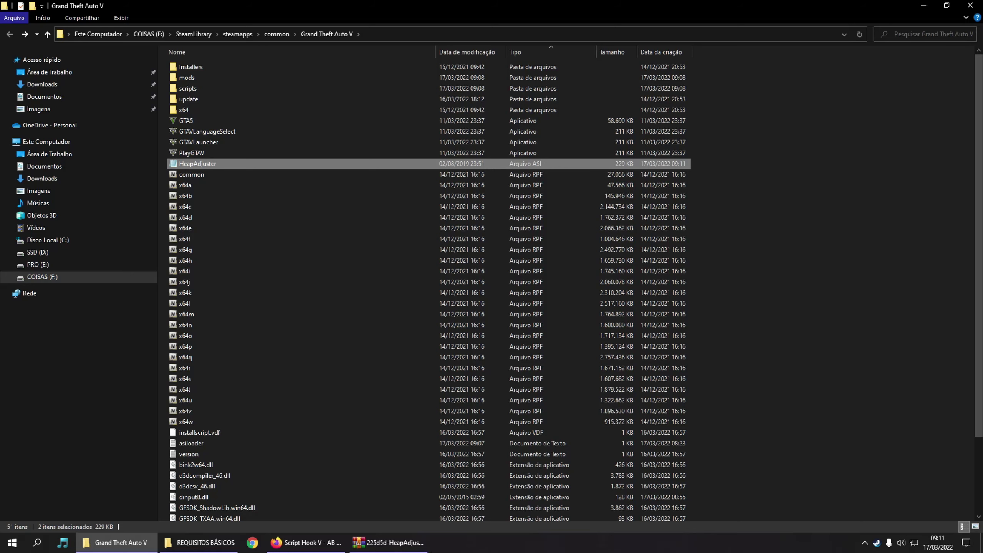
click(389, 543)
right_click(378, 540)
click(361, 521)
Extract PackfileLimitAdjuster.asi and PackfileLimitAdjuster.ini from the c901a6-PackfileLimitAdjuster archive into the Grand Theft Auto V folder and close the archive.
click(201, 542)
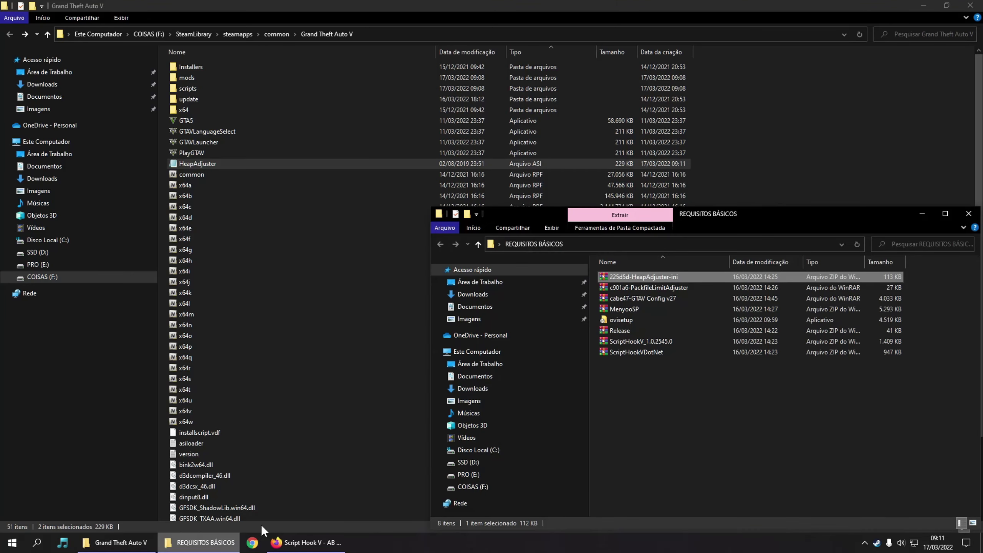
click(674, 287)
double_click(674, 287)
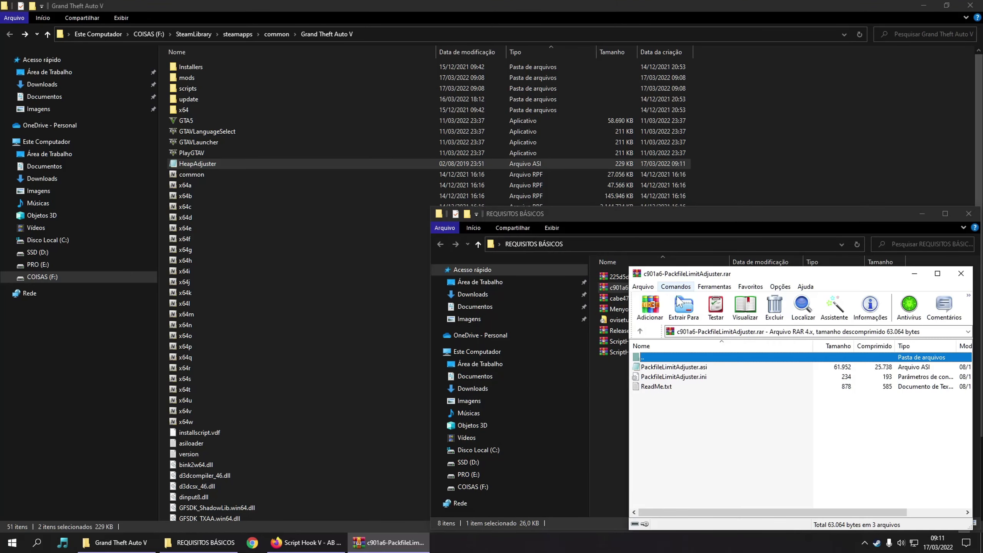
click(680, 367)
ctrl+click(678, 379)
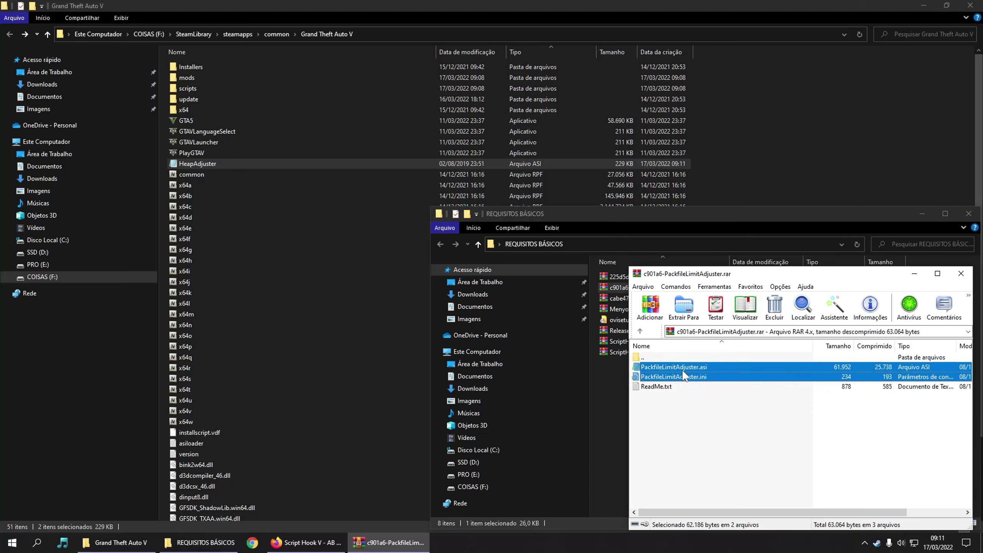
drag(686, 383, 827, 188)
drag(843, 149, 843, 149)
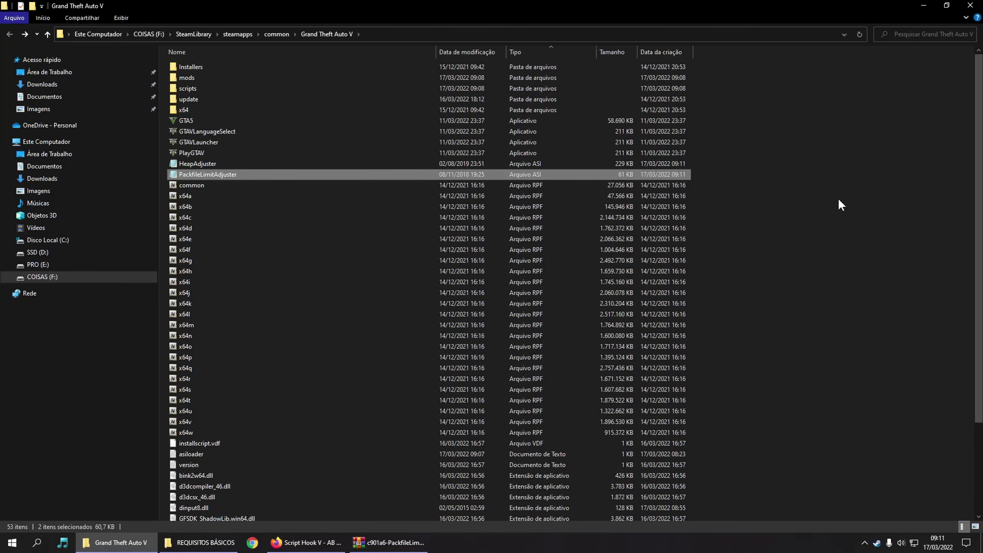
click(406, 546)
right_click(406, 546)
click(372, 522)
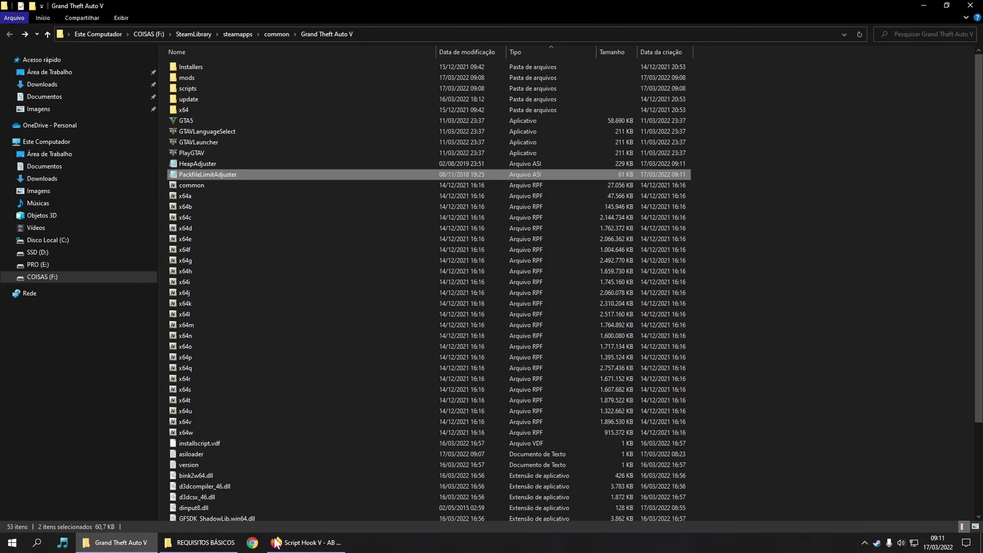
Extract the menyooStuff folder and Menyoo.asi from the MenyooSP archive into the Grand Theft Auto V folder.
click(116, 542)
click(192, 544)
click(116, 542)
click(193, 544)
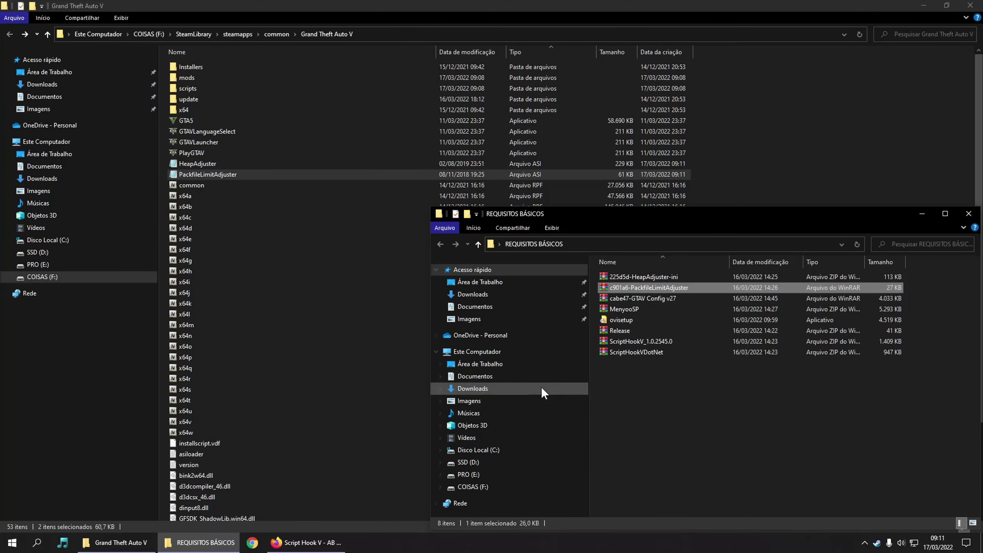
double_click(635, 309)
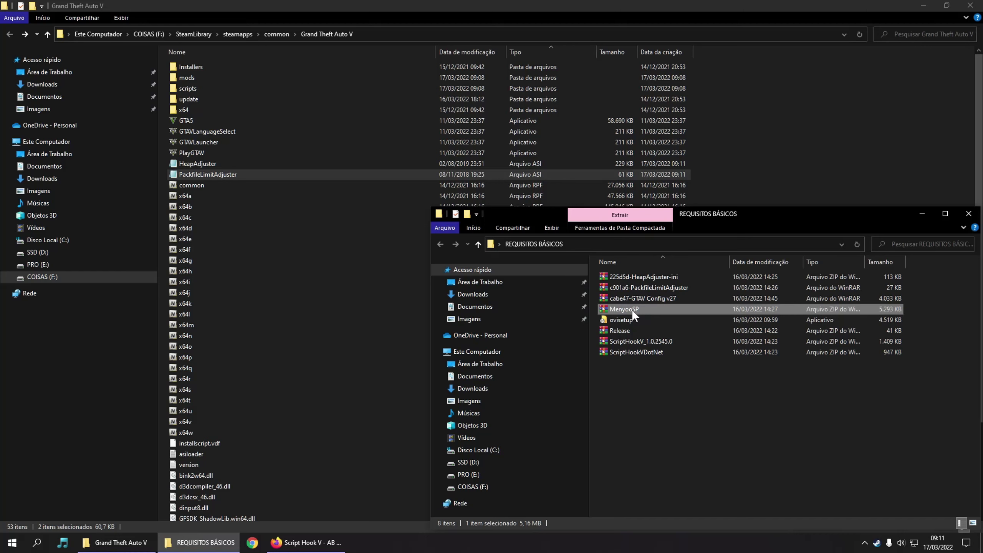
click(659, 367)
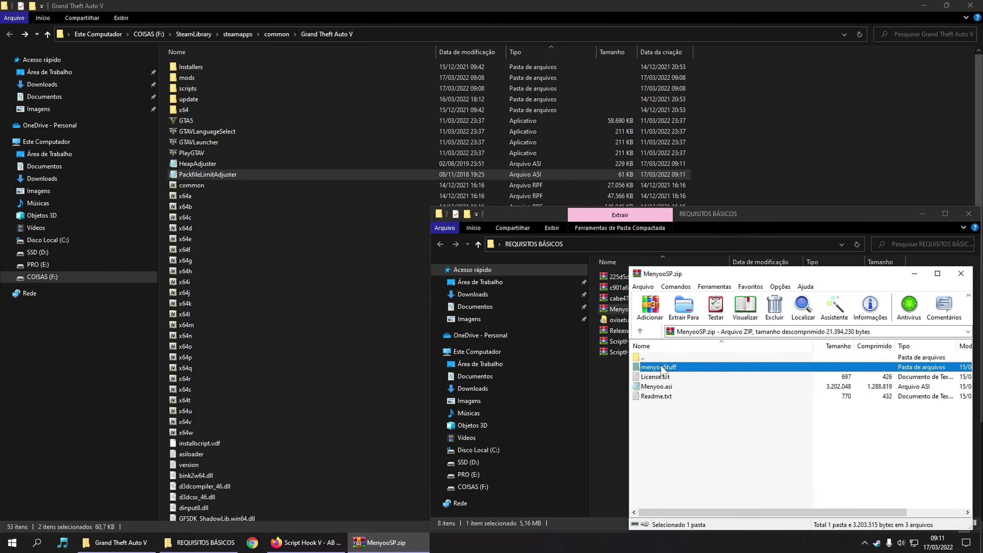
ctrl+click(654, 386)
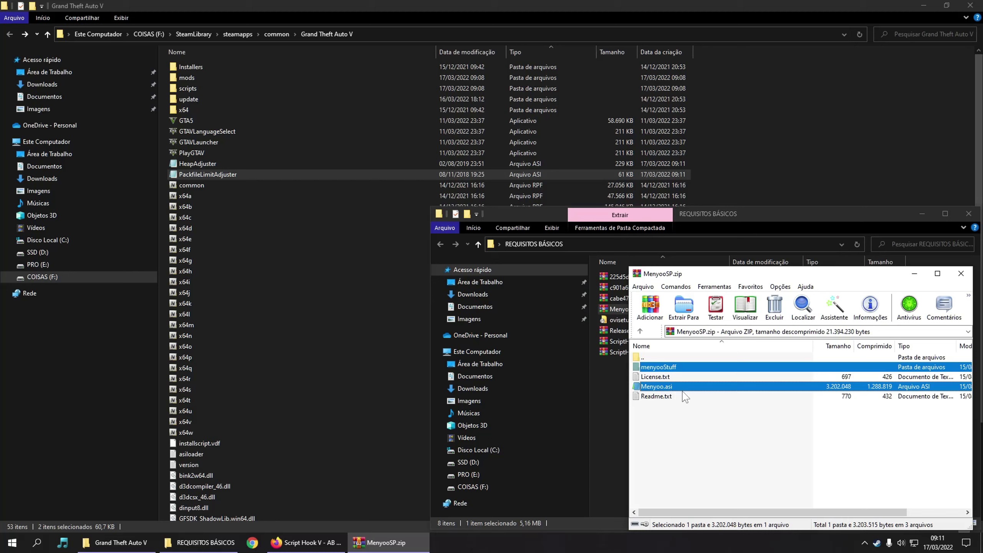
drag(663, 391, 815, 195)
drag(858, 128, 859, 125)
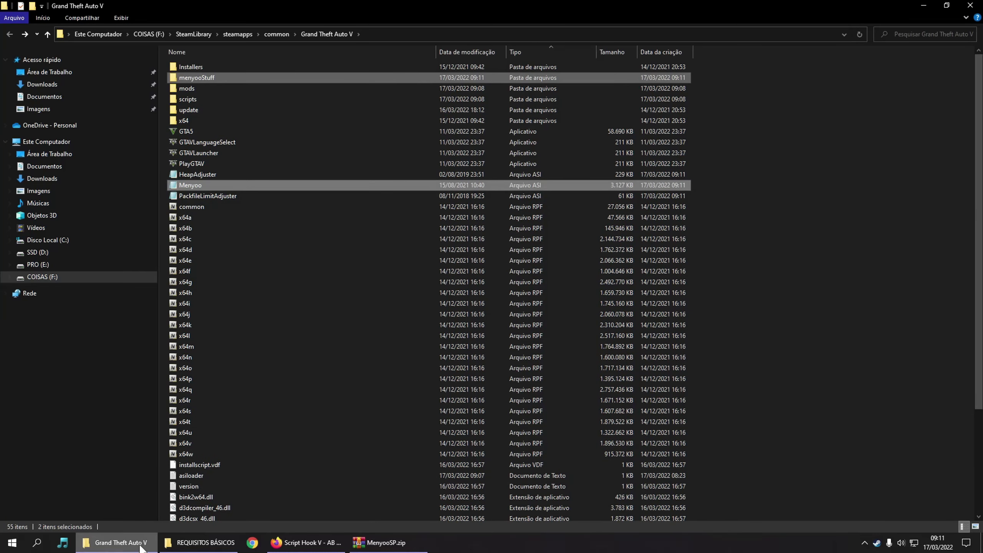
Extract NativeUI.dll from the Release archive into the scripts folder inside the Grand Theft Auto V folder.
click(201, 543)
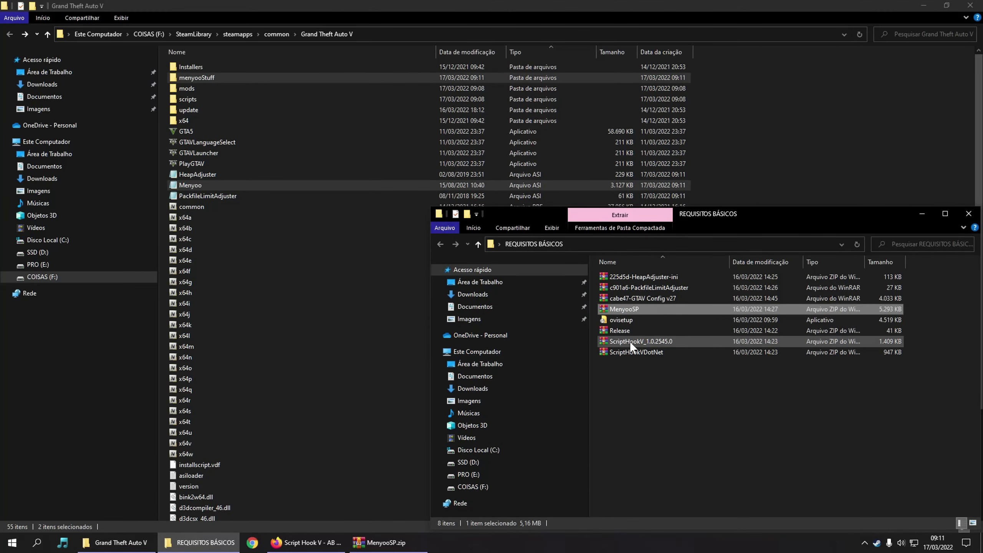
double_click(623, 330)
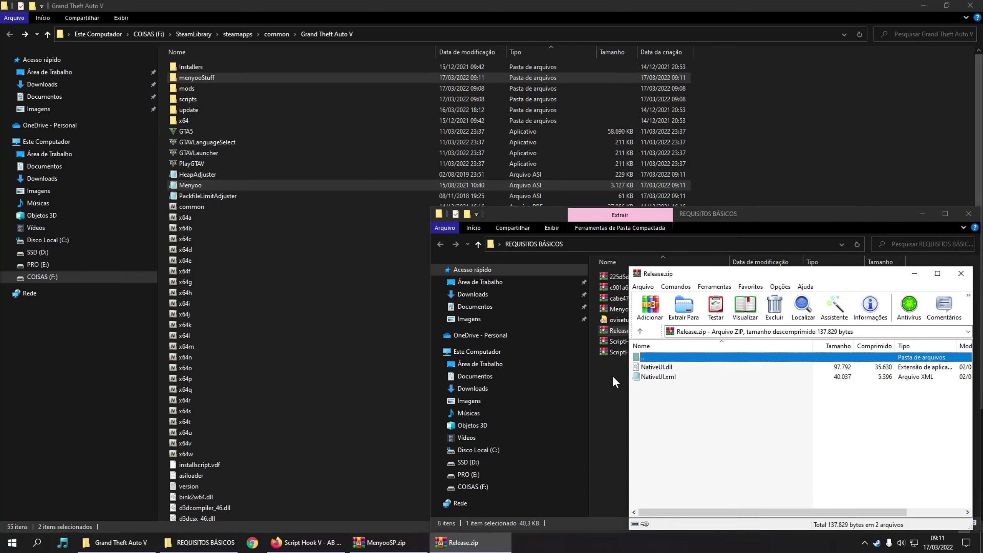
click(668, 368)
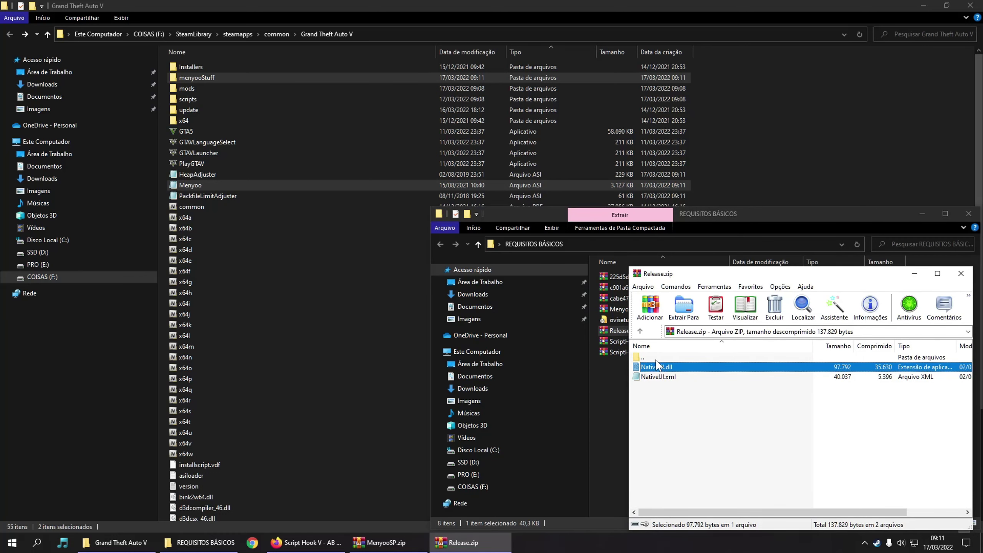
click(192, 96)
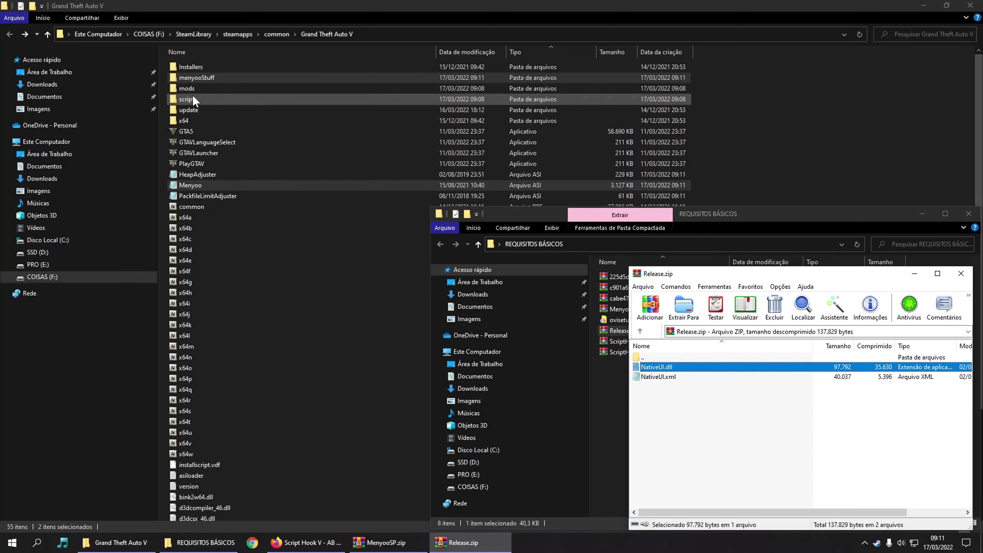
double_click(191, 97)
click(465, 542)
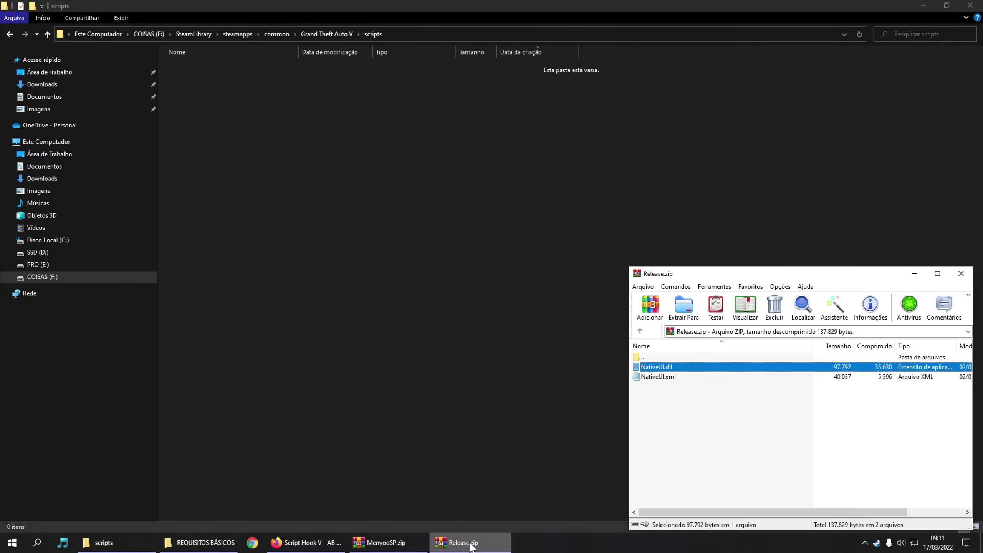
drag(656, 366, 531, 294)
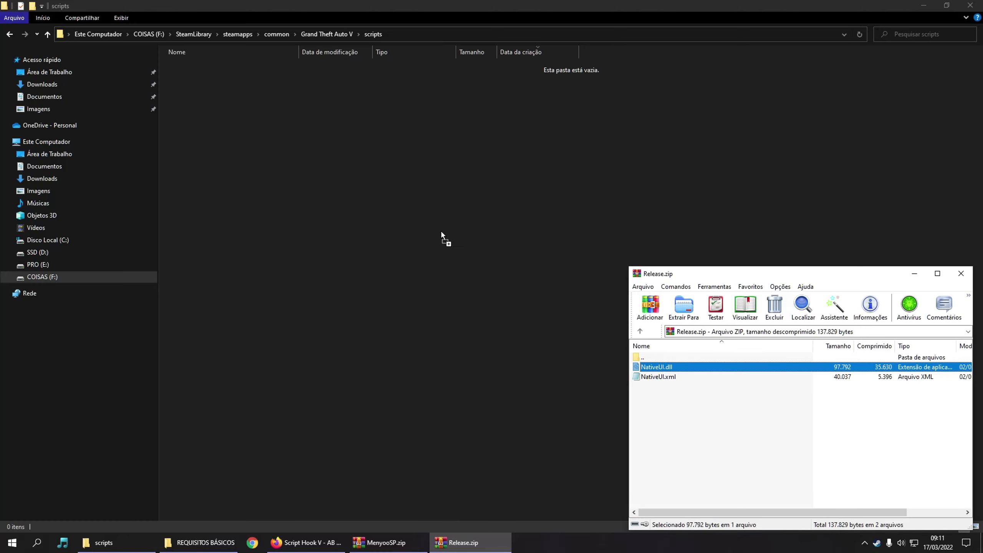
drag(441, 232, 442, 233)
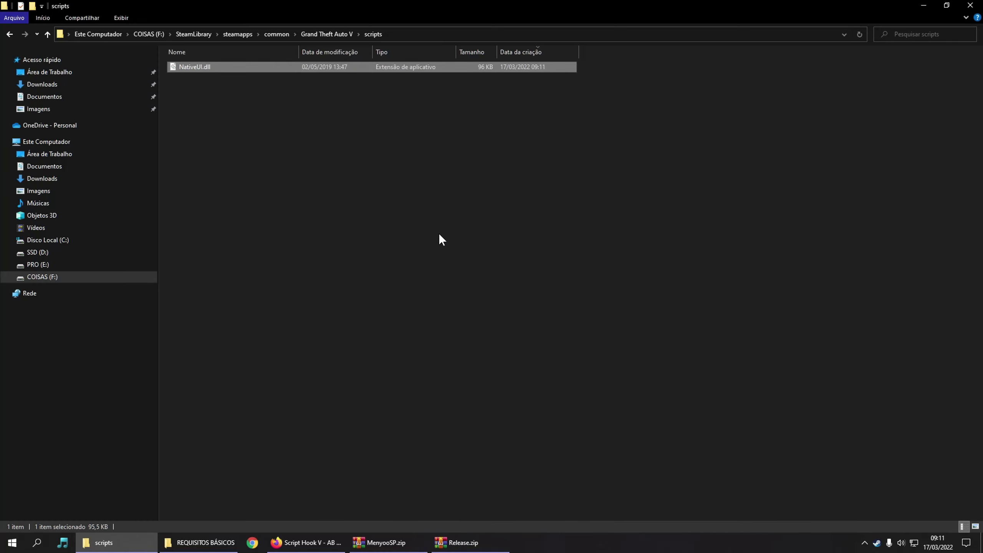
Go back to the Grand Theft Auto V folder and close the Release.zip and MenyooSP.zip archives.
key(BackSpace)
click(461, 543)
right_click(455, 536)
click(445, 521)
right_click(377, 542)
click(360, 523)
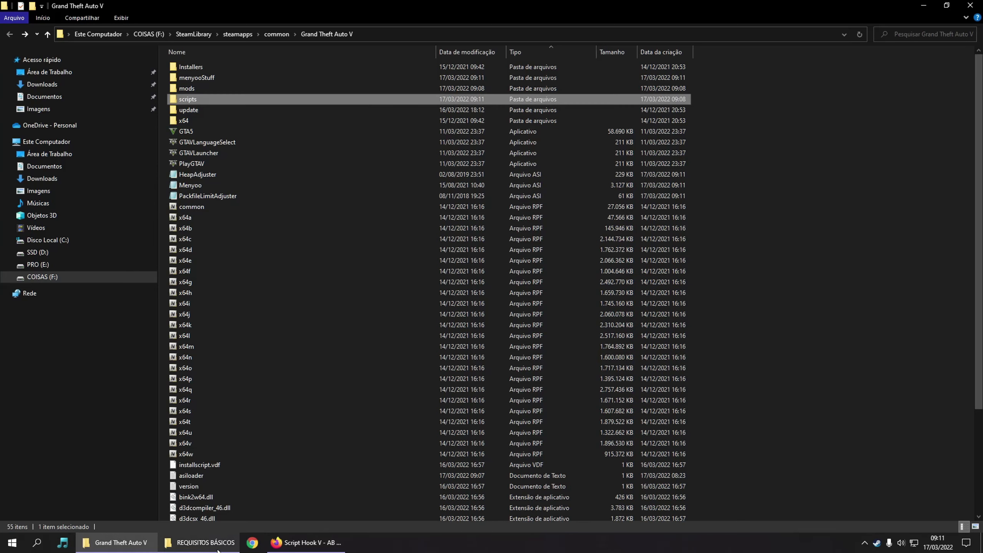
Extract dinput8.dll and ScriptHookV.dll from the bin folder of ScriptHookV_1.0.2545.0.zip into the Grand Theft Auto V folder, replacing the existing files, and close the archive.
click(204, 544)
double_click(631, 340)
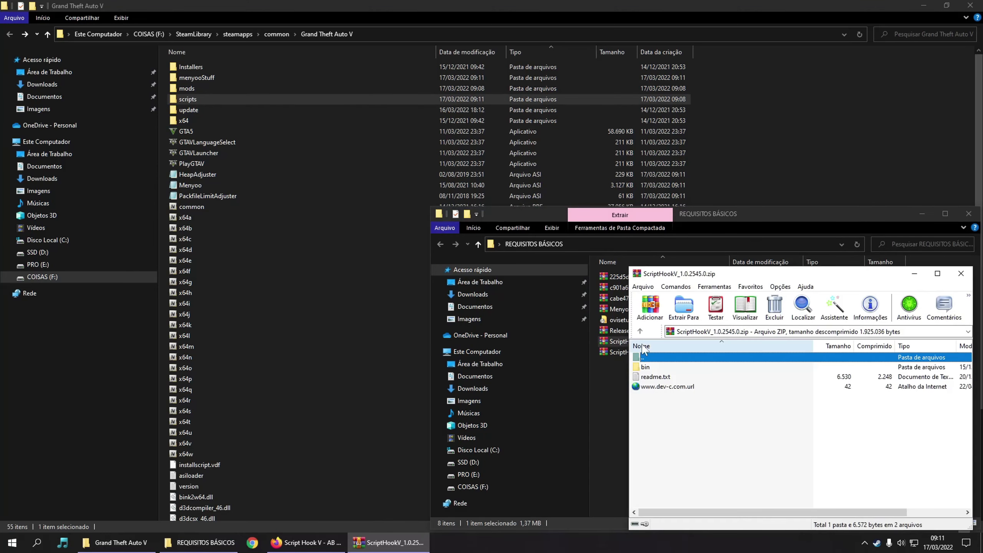
double_click(650, 367)
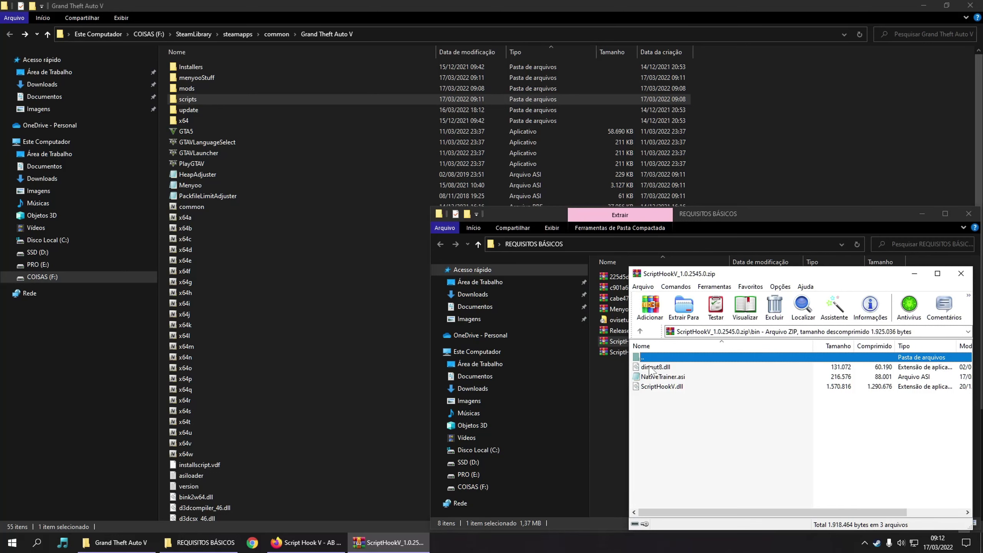
click(665, 368)
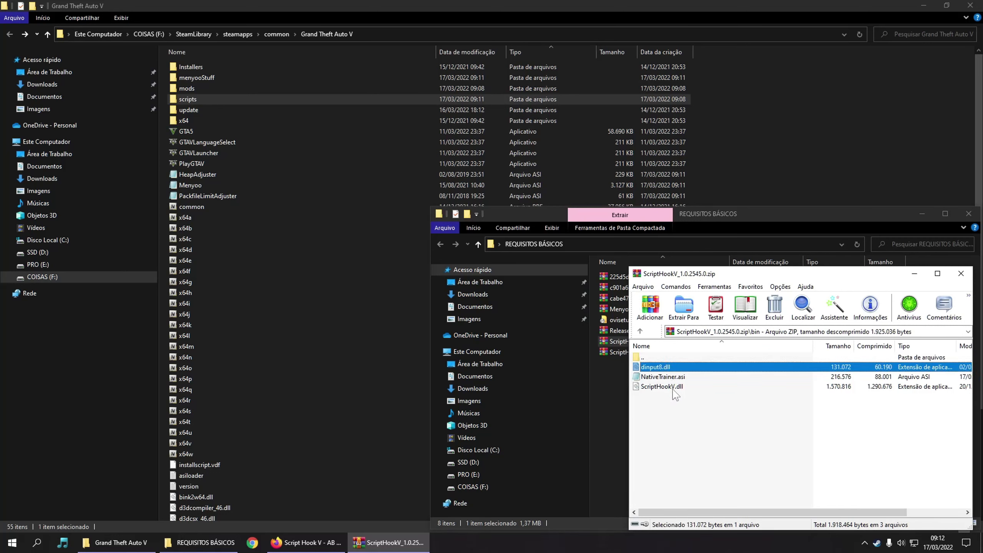
ctrl+click(668, 387)
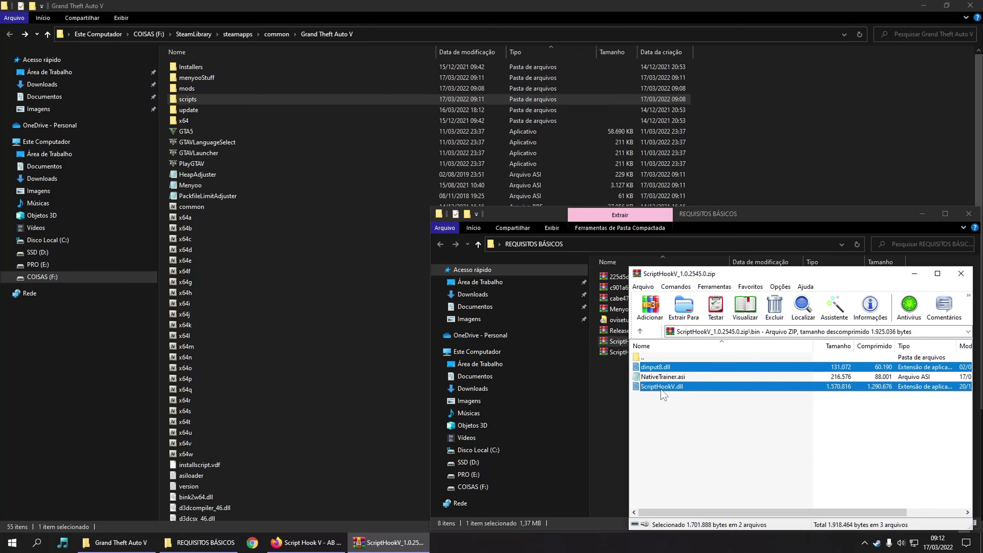
drag(656, 390, 783, 212)
drag(836, 129, 838, 127)
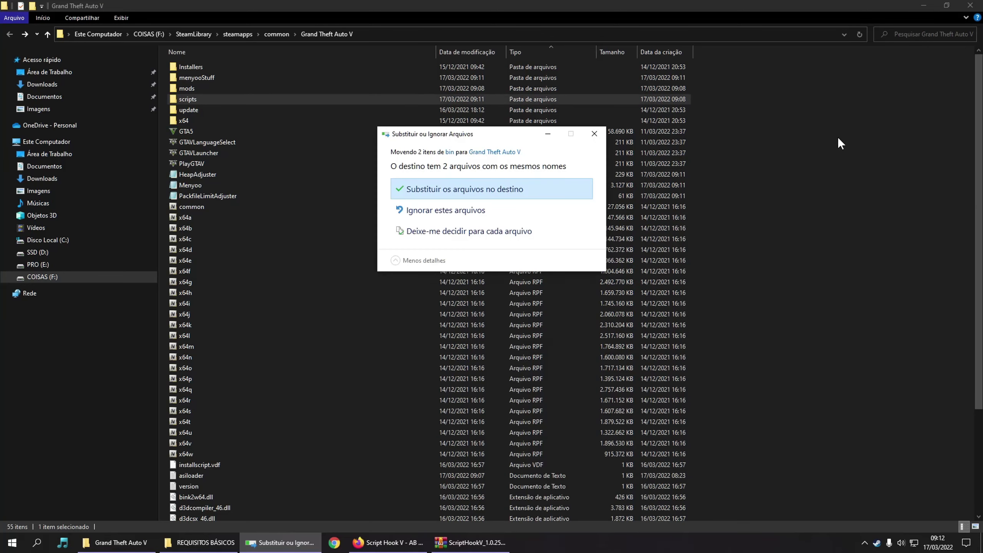
click(472, 190)
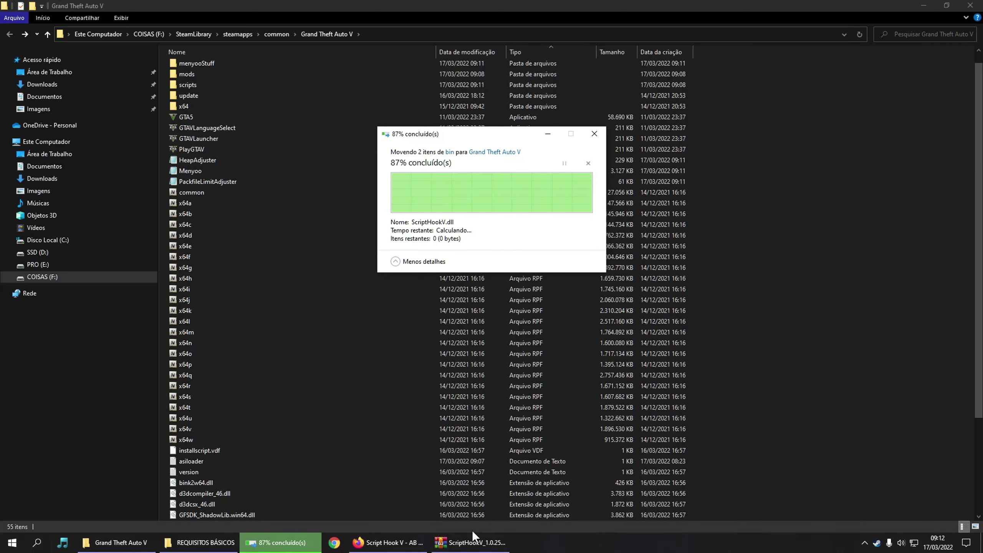
click(400, 546)
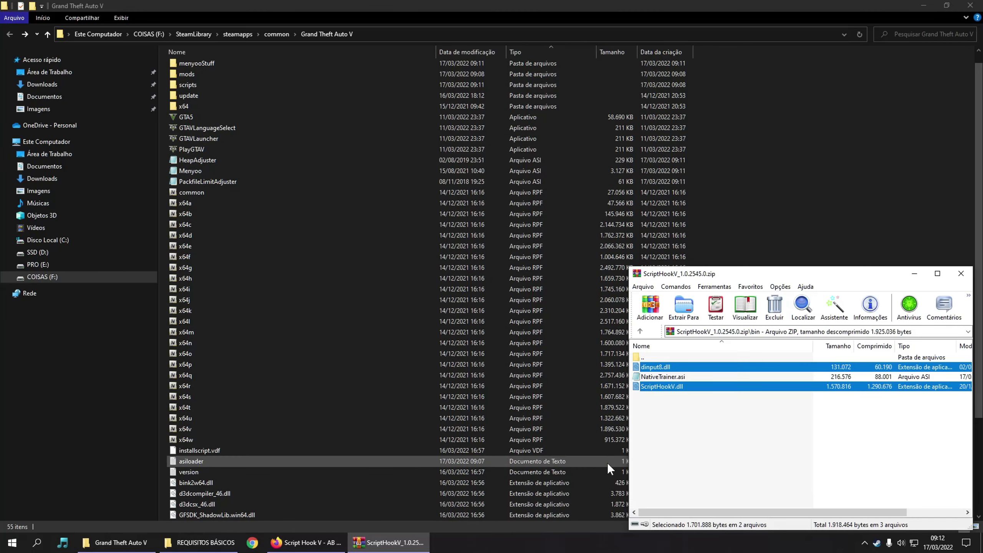
click(667, 378)
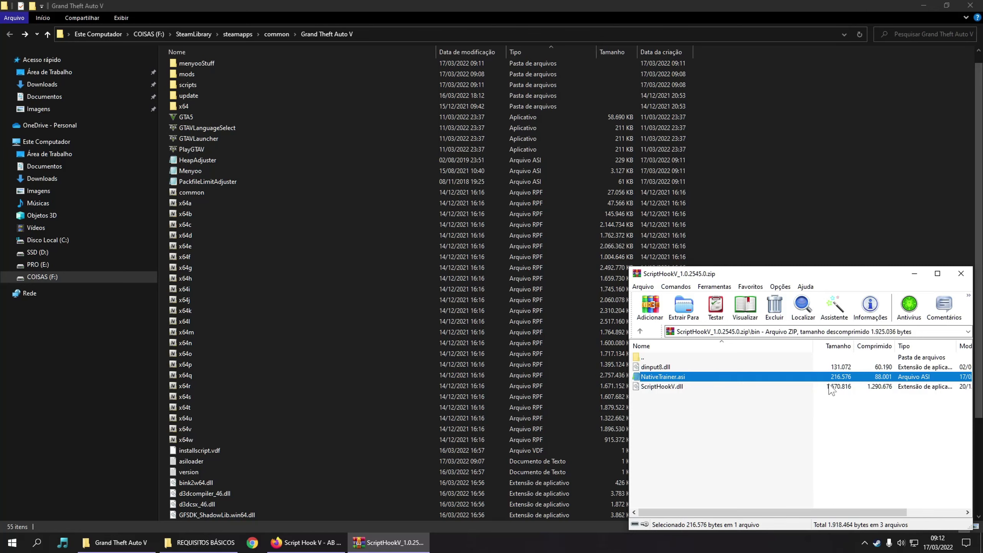
click(960, 274)
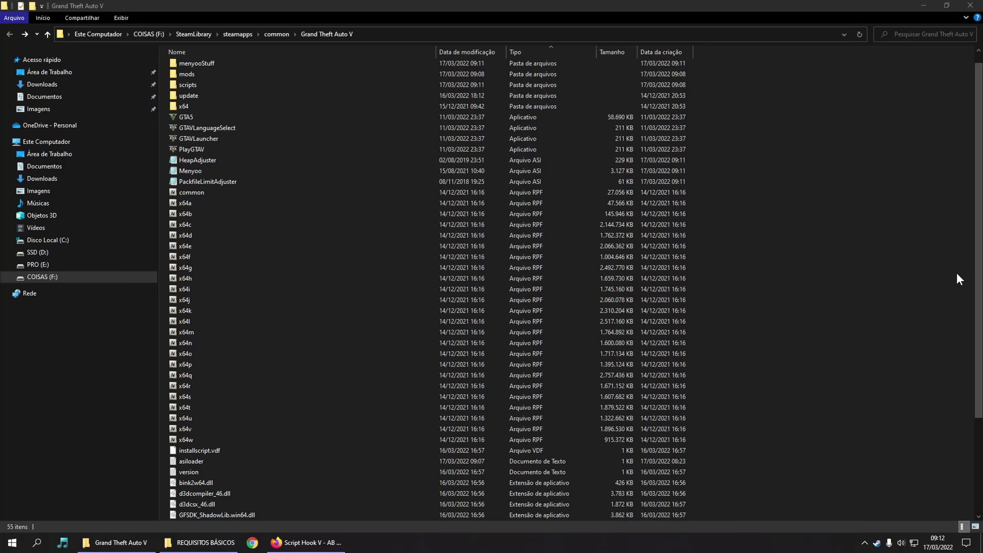
Extract the six ScriptHookVDotNet files, without LICENSE.txt and README.txt, from ScriptHookVDotNet.zip into the Grand Theft Auto V folder, replacing duplicates, and close the archive.
click(199, 542)
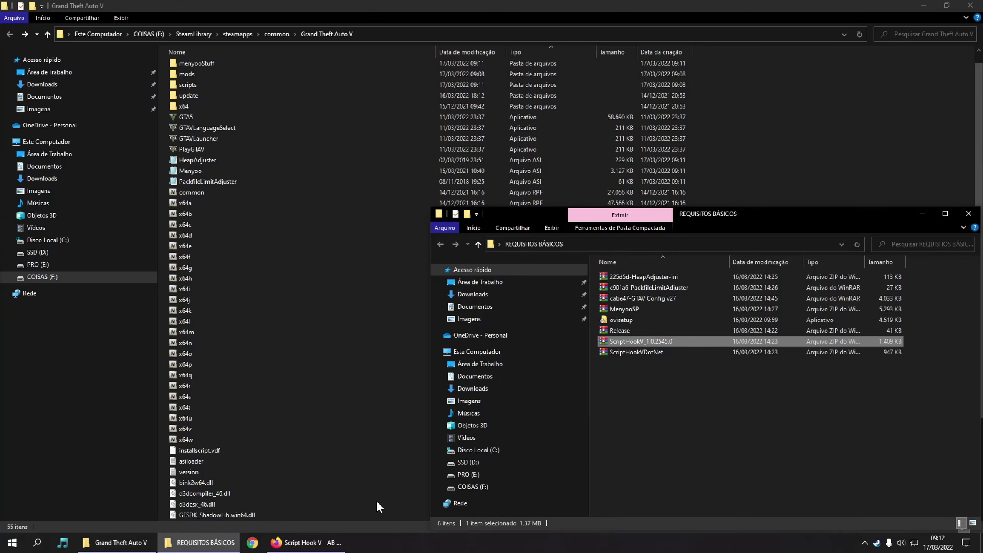
double_click(626, 353)
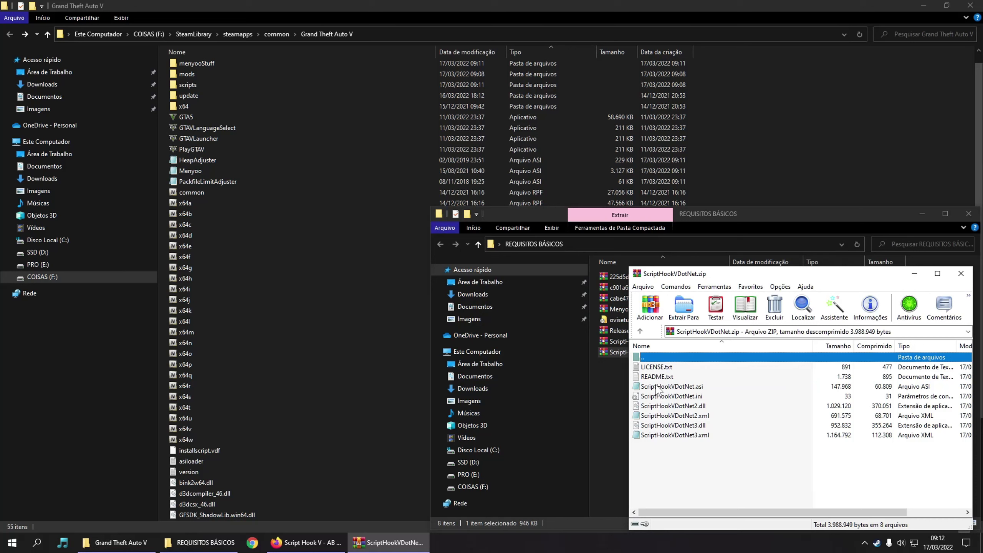
click(665, 387)
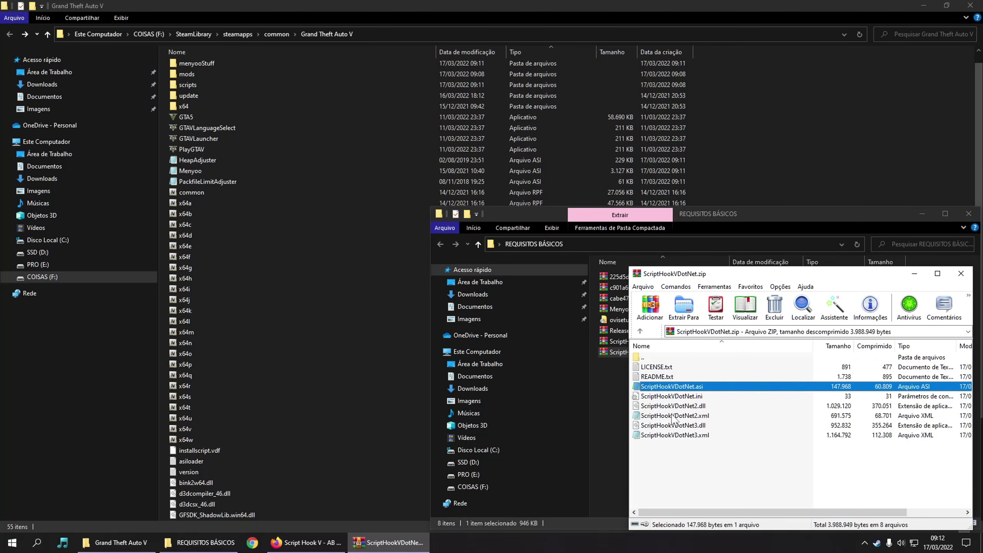
shift+click(689, 435)
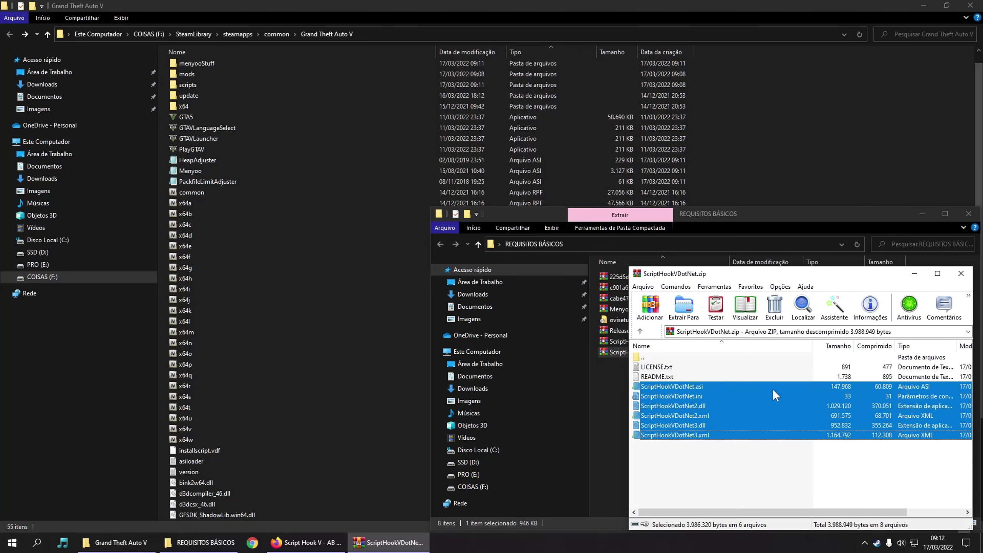
drag(710, 392, 830, 124)
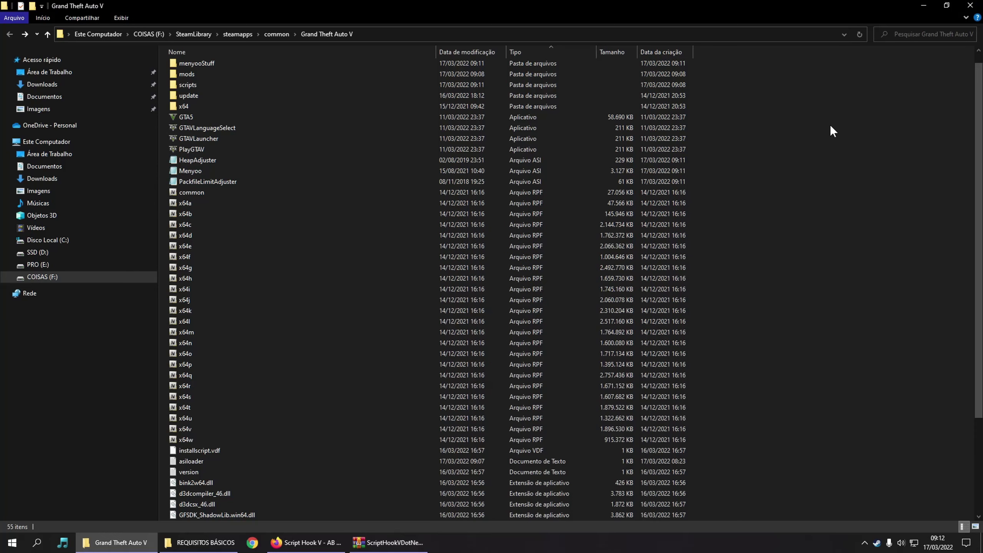
click(464, 190)
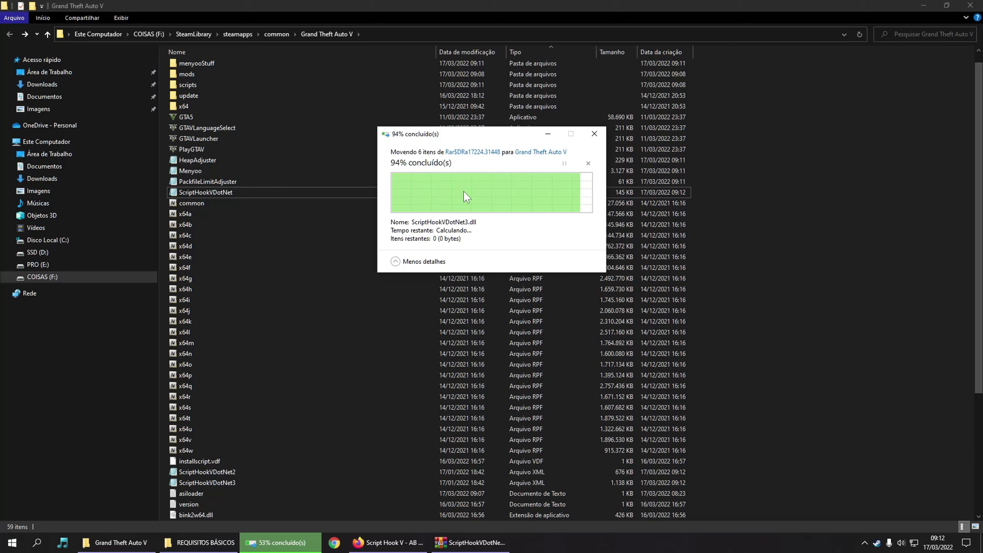
mouse_move(393, 546)
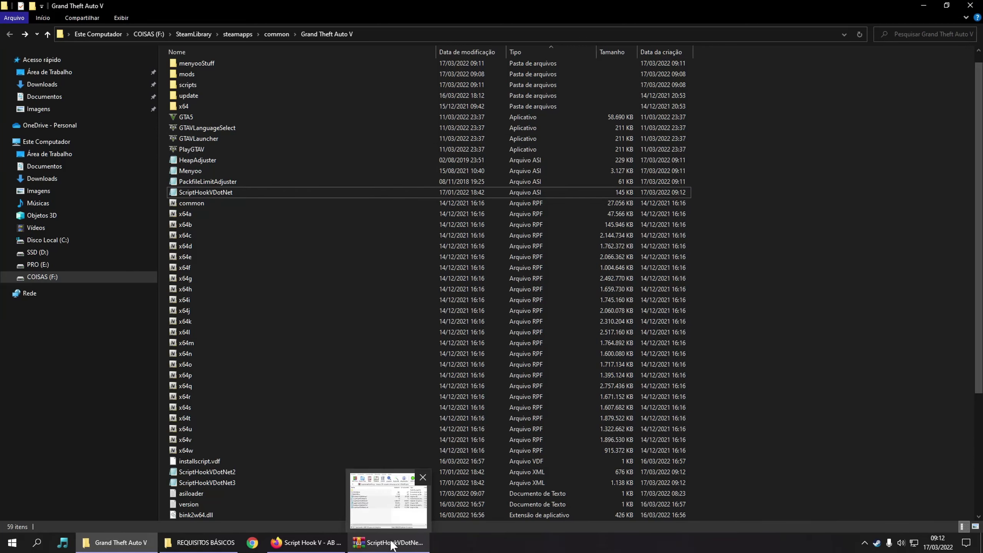
click(393, 545)
right_click(393, 545)
click(367, 525)
Run ovisetup from the REQUISITOS BÁSICOS folder and install OpenIV on this computer in English, accepting the licence terms and keeping the desktop icon option.
click(202, 545)
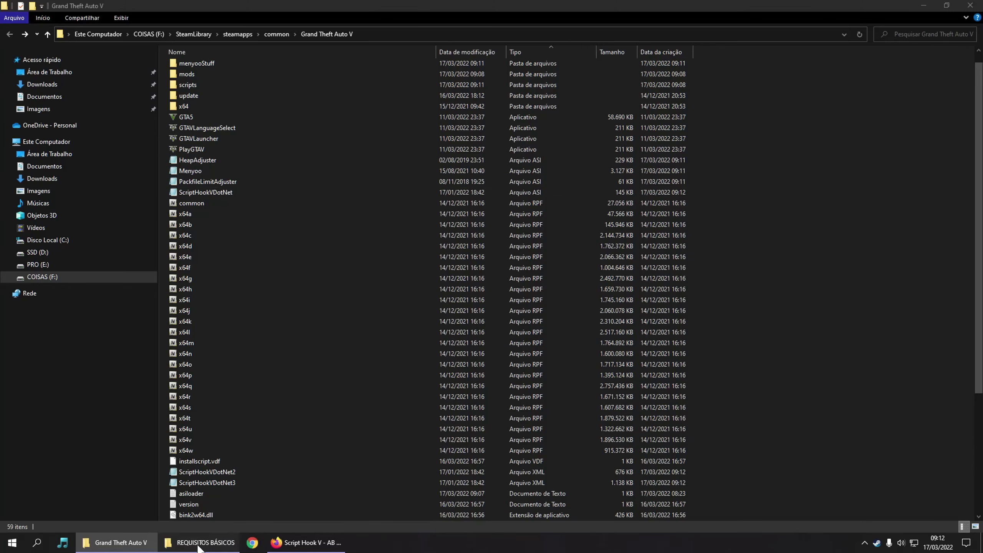
click(628, 322)
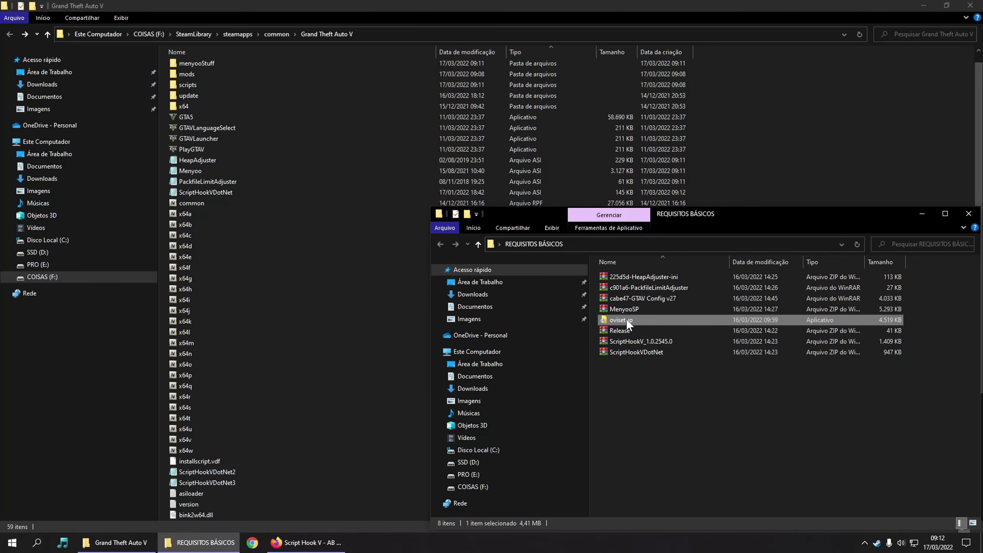
double_click(626, 319)
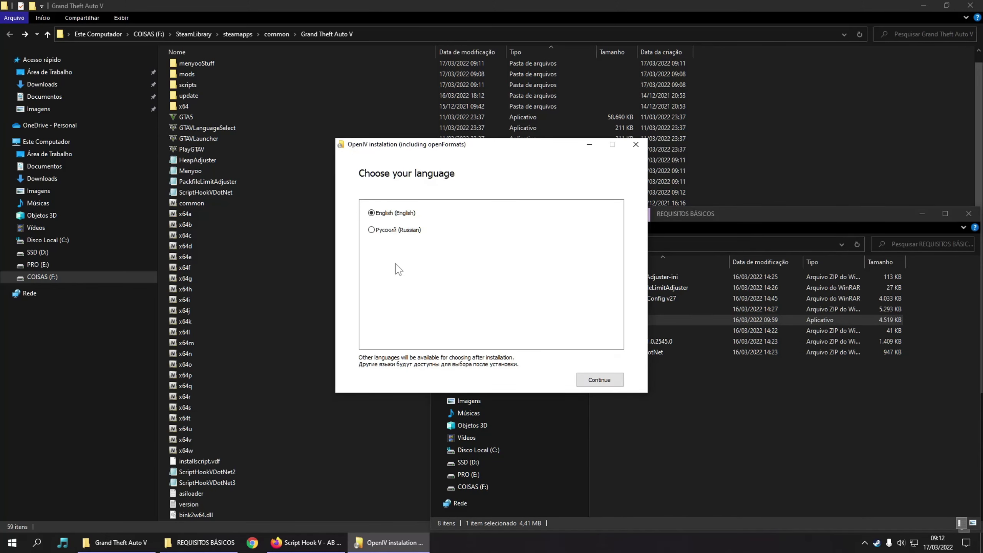
click(597, 379)
click(377, 371)
click(599, 380)
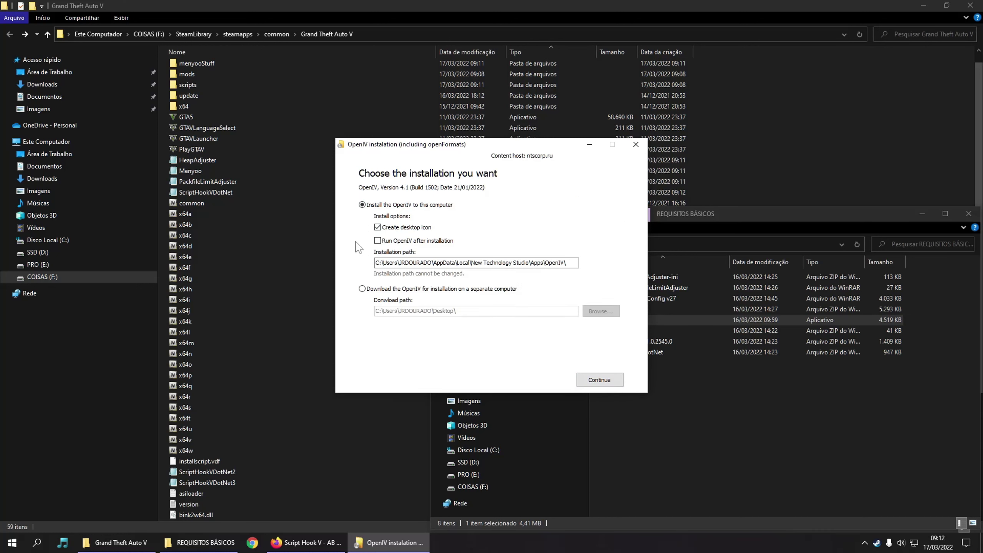
click(599, 381)
click(490, 307)
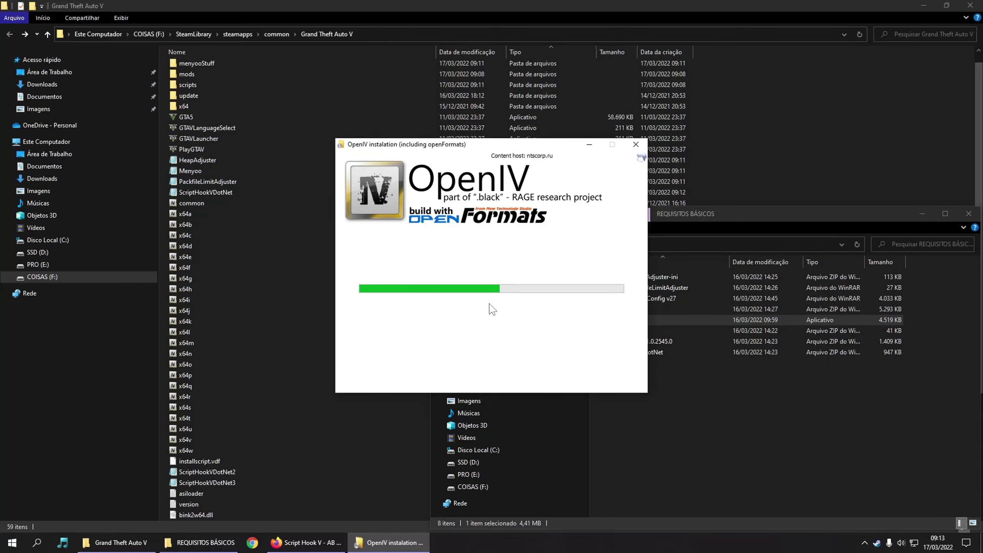
Close the finished OpenIV installer and move the new OpenIV shortcut beside PlayGTAV on the desktop.
click(774, 487)
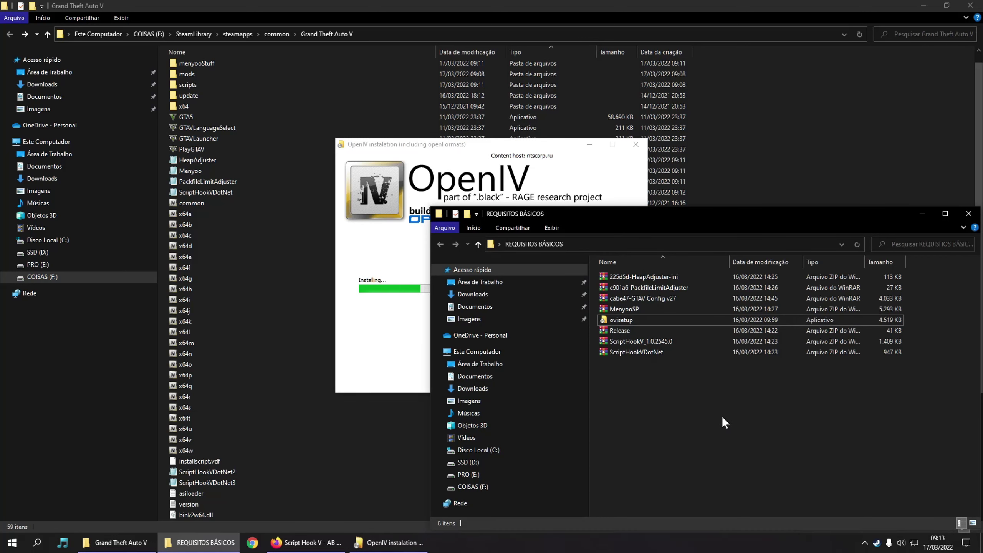
click(921, 214)
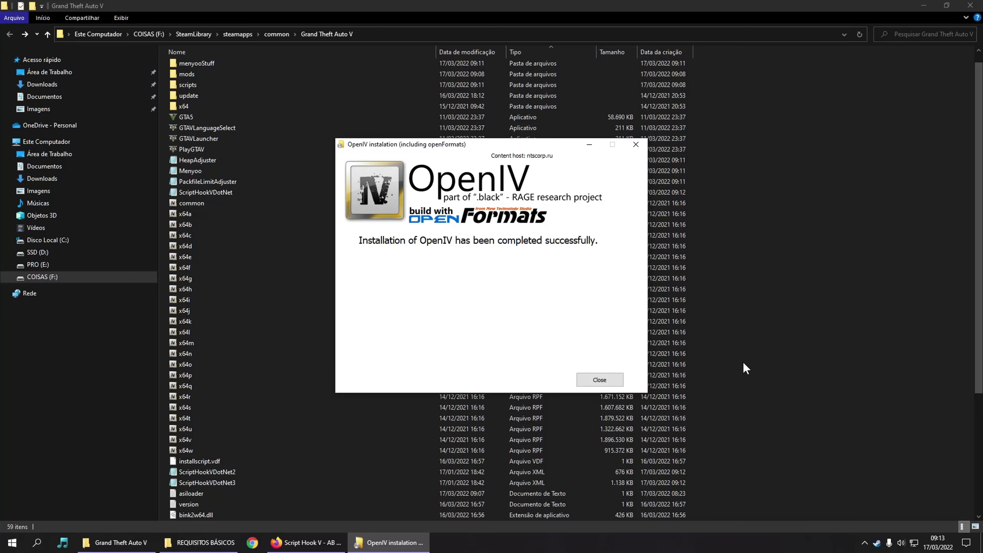
click(607, 379)
click(924, 6)
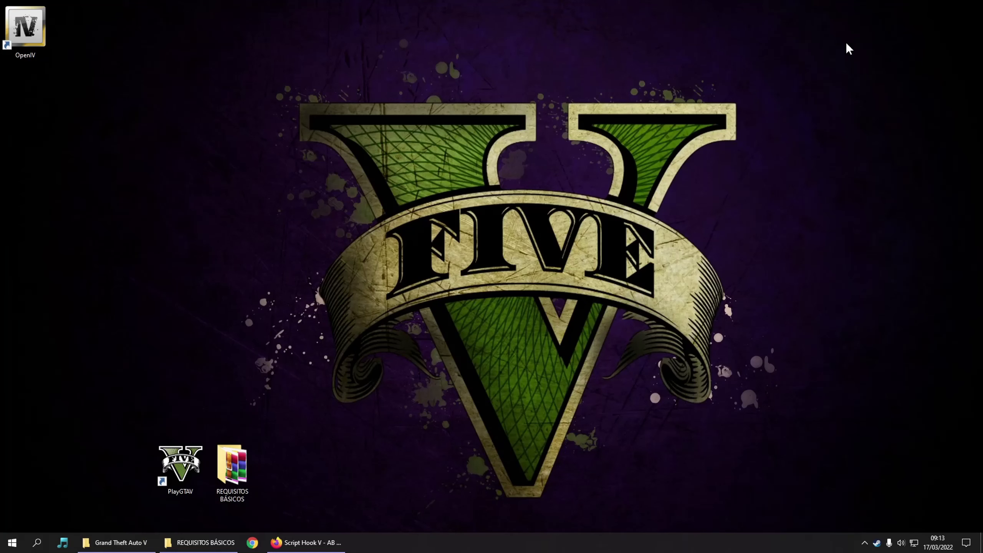
drag(22, 19, 121, 458)
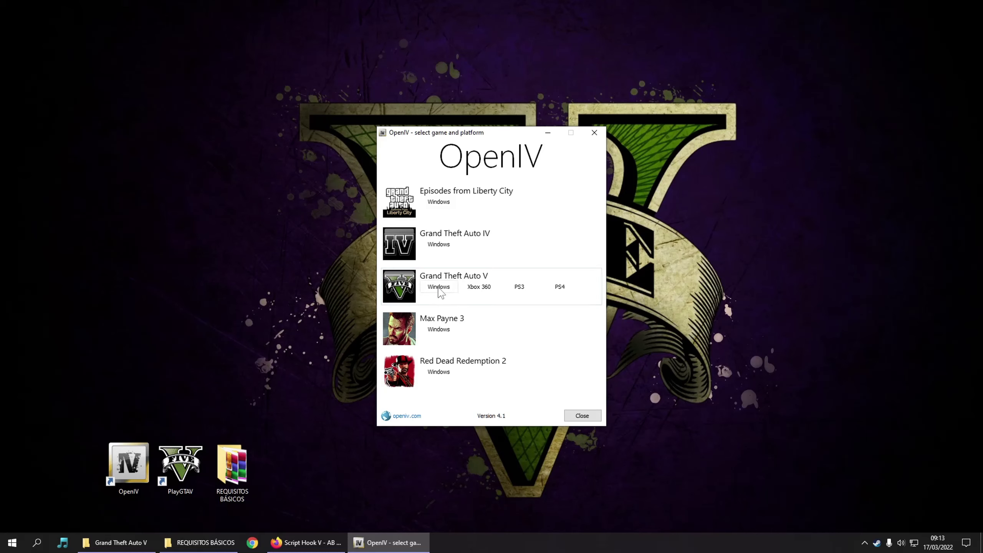
Open Grand Theft Auto V for Windows in OpenIV with F:\SteamLibrary\steamapps\common\Grand Theft Auto V as the game location, and decline the welcome video.
click(440, 288)
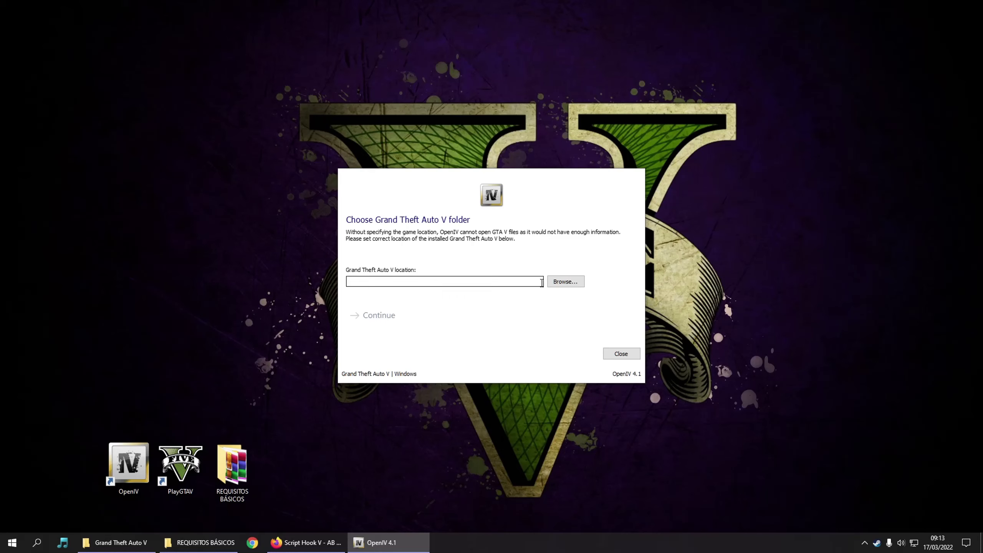
click(523, 281)
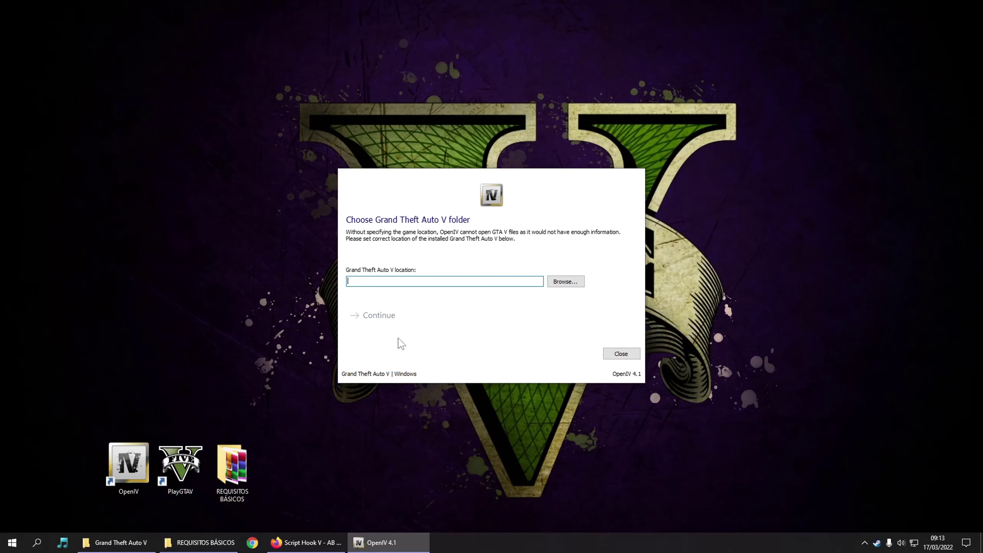
click(565, 281)
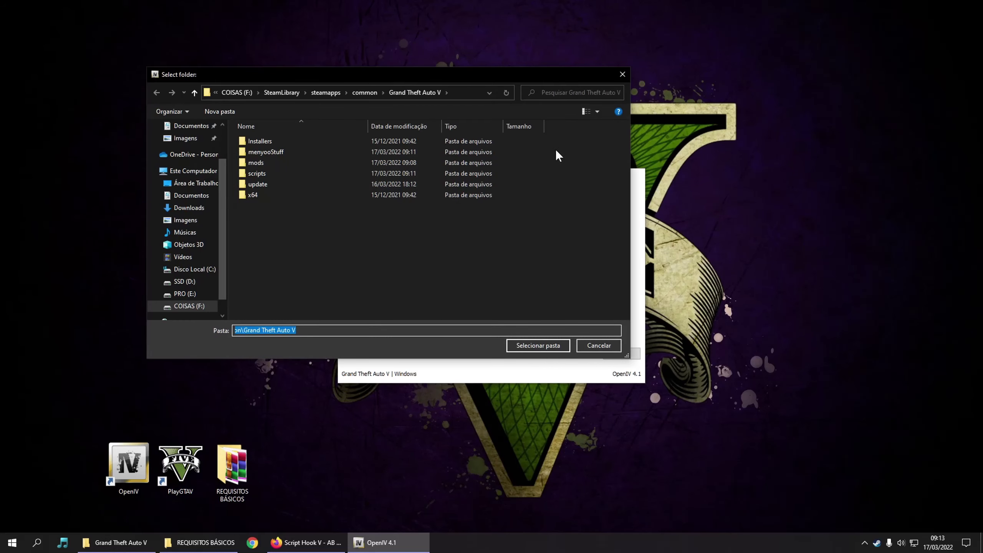
click(538, 346)
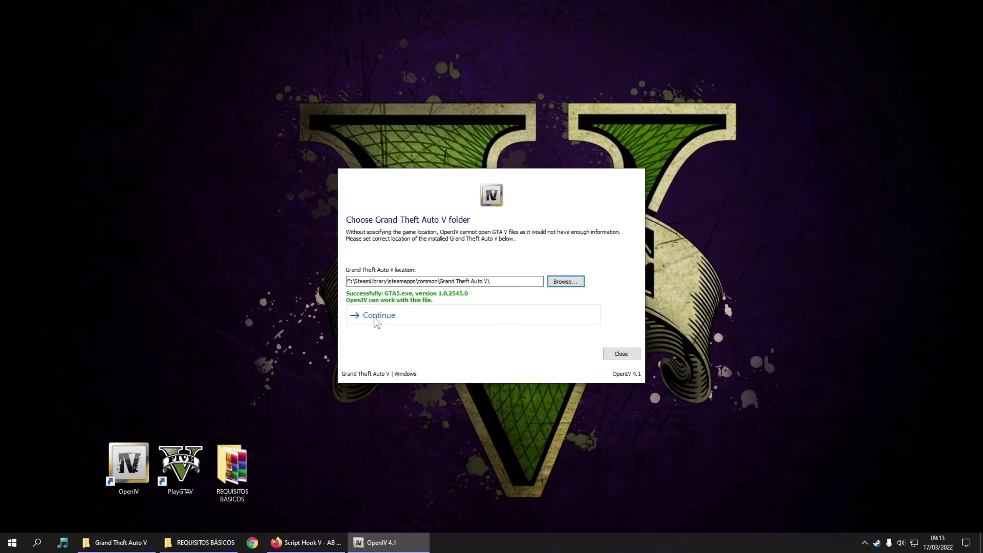
click(378, 321)
click(392, 322)
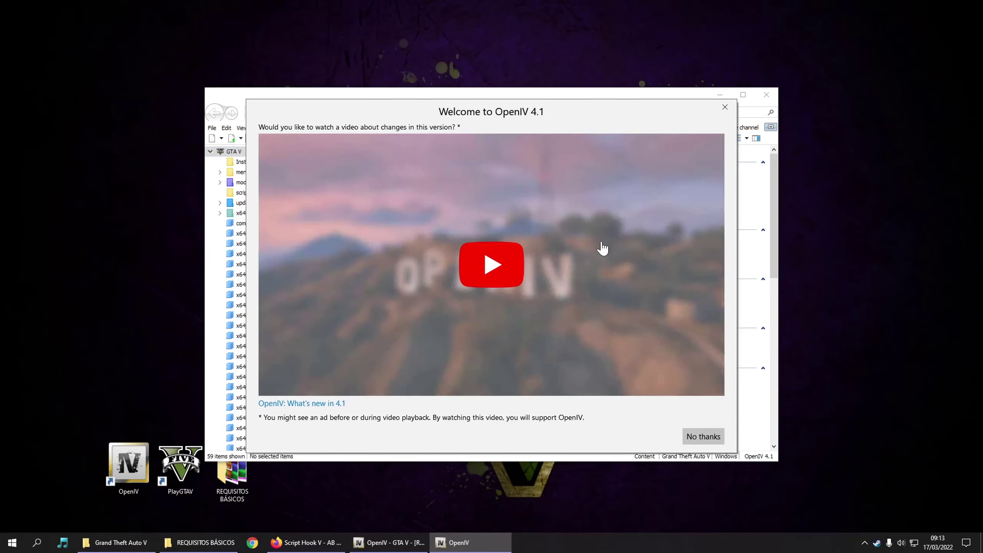
click(703, 437)
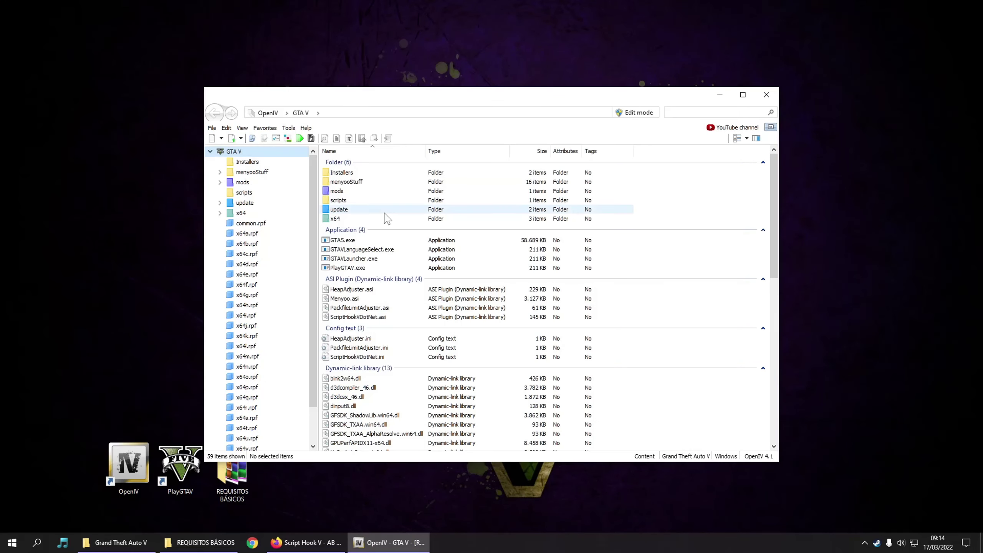
Shrink the OpenIV window and set the default work mode to Edit in the general options.
drag(206, 89, 397, 171)
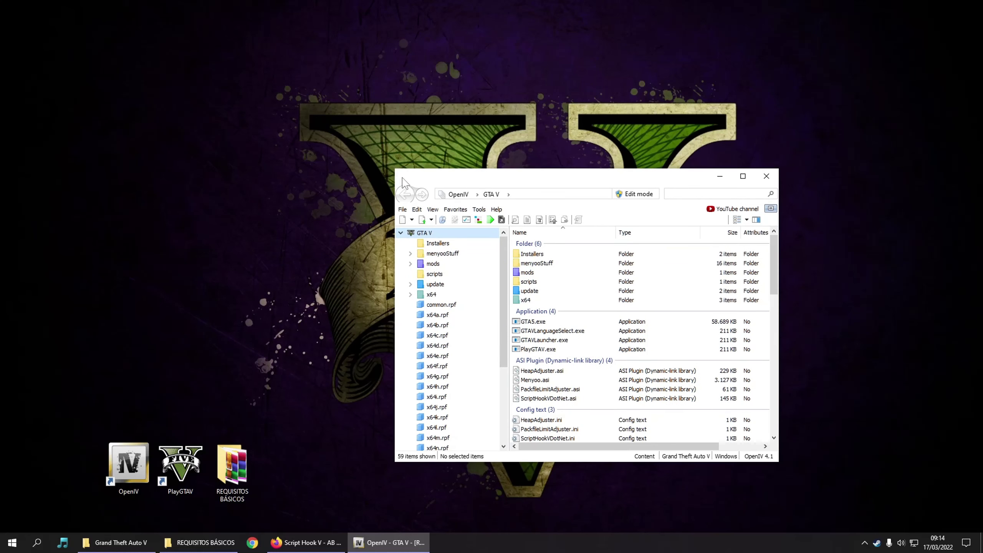
click(480, 209)
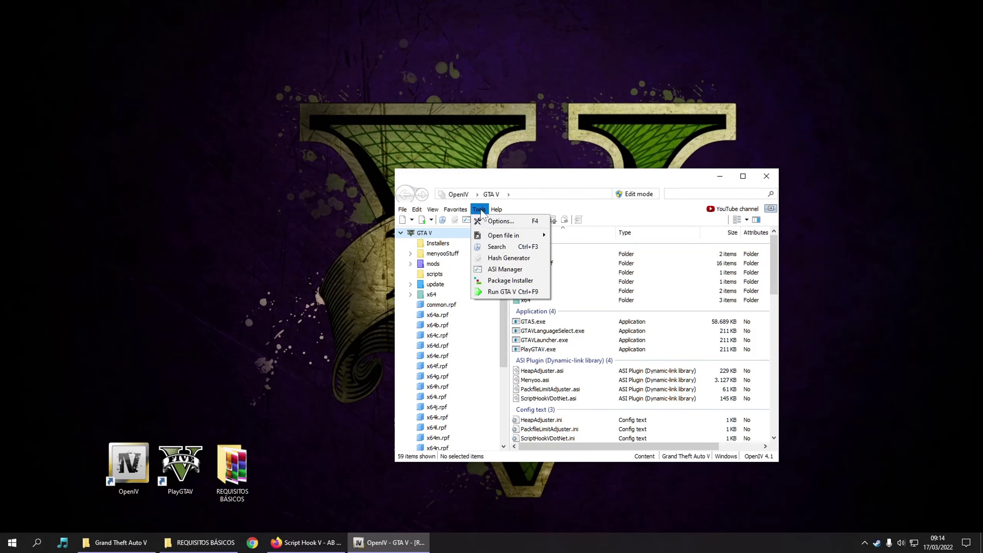
click(499, 219)
click(500, 261)
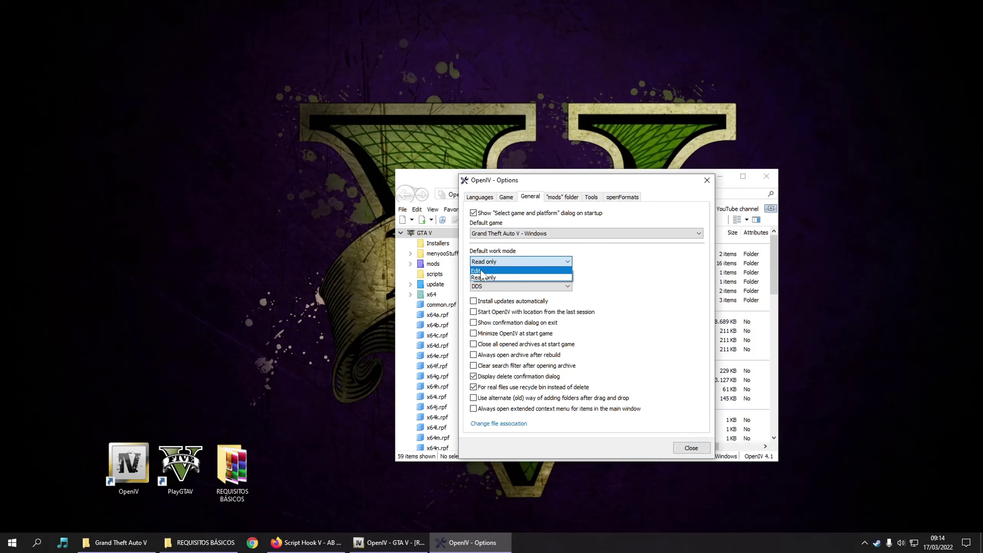
click(481, 271)
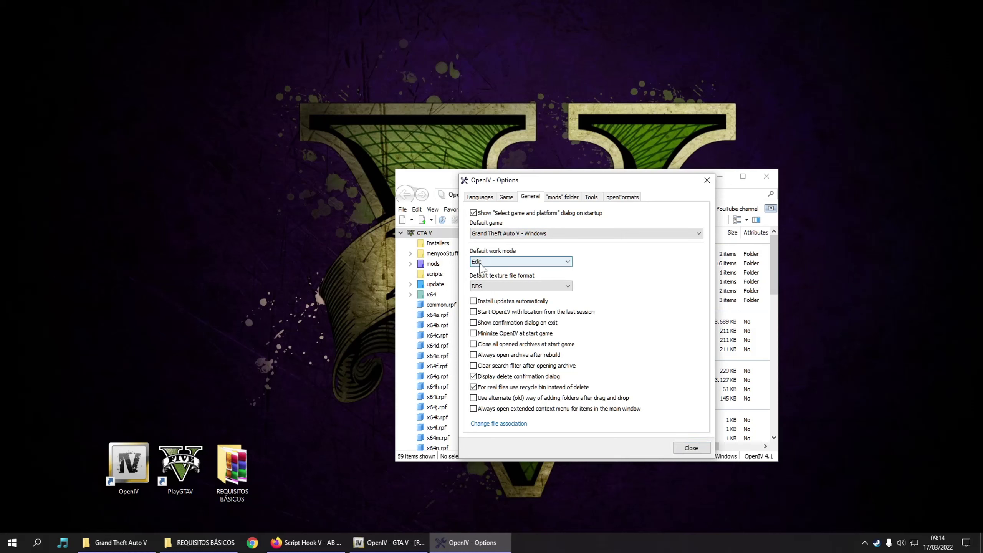
Close the options, turn on Edit mode, and install the OpenIV and openCameraV ASI plugins for GTA V in the ASI Manager.
click(691, 448)
click(637, 194)
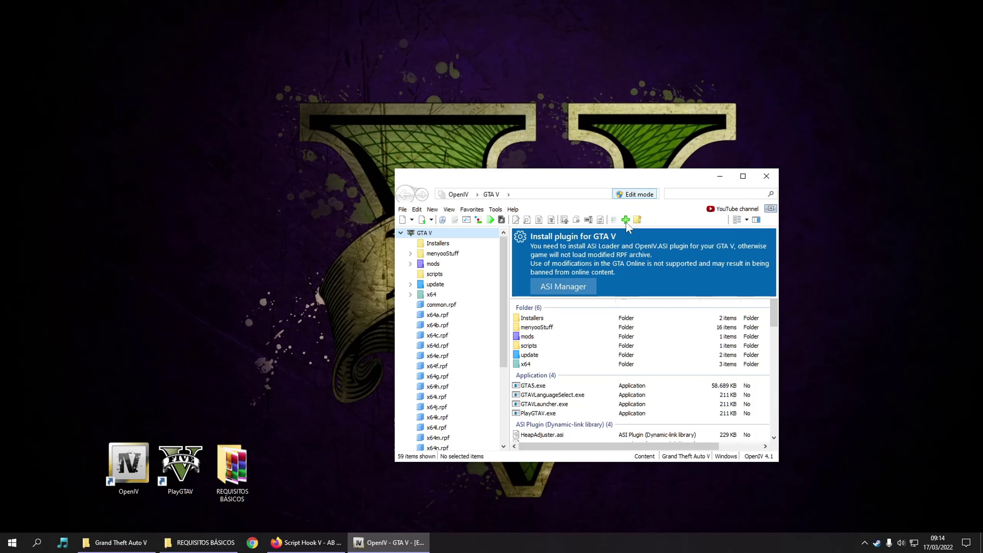
click(570, 285)
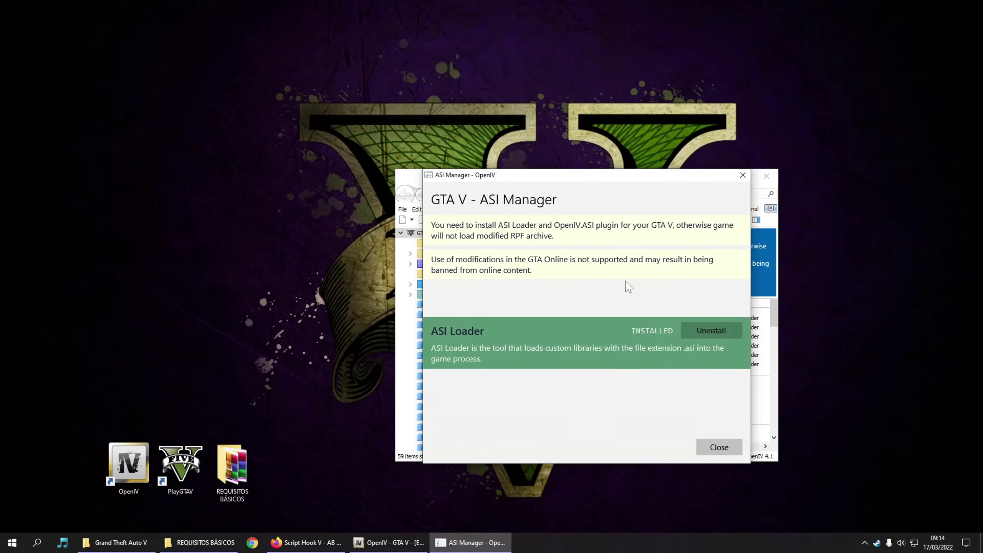
click(712, 343)
click(711, 394)
click(719, 447)
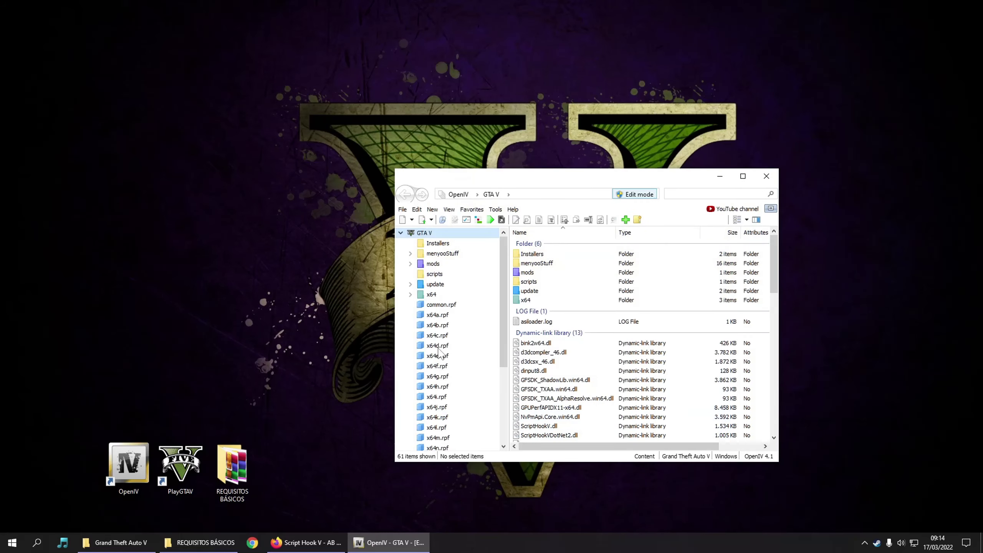
Open update.rpf from the game's update folder and copy the archive to the mods folder.
drag(547, 184, 609, 168)
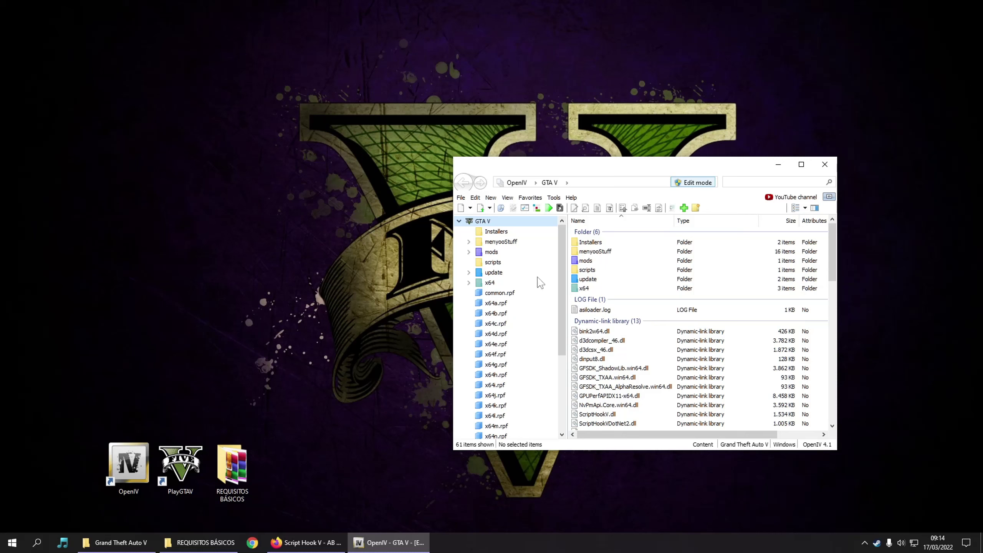
click(493, 273)
double_click(603, 267)
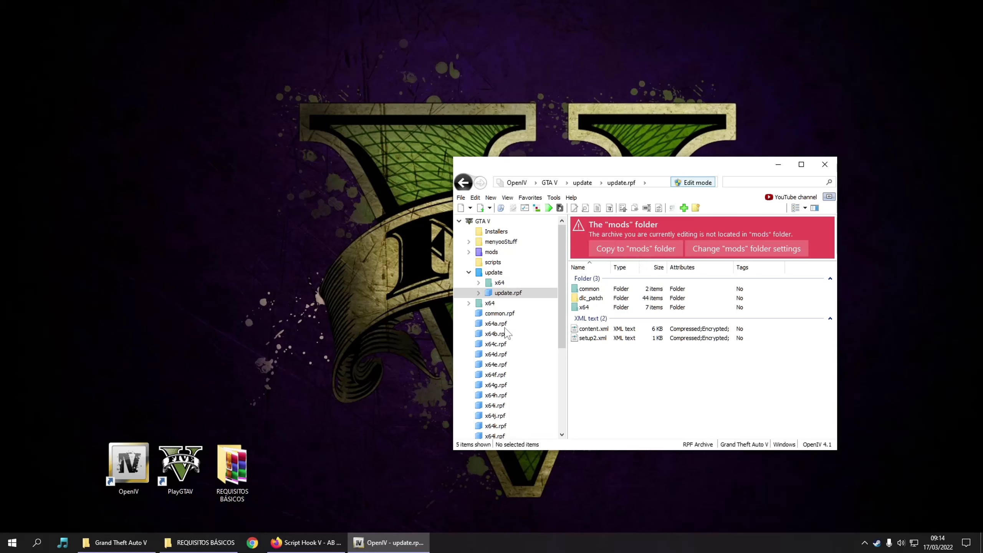
click(624, 250)
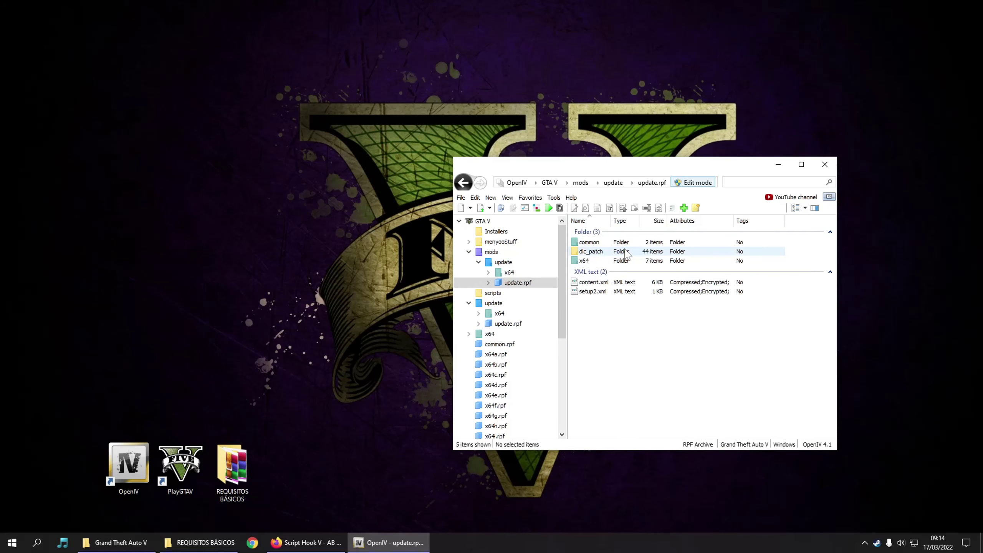
Look into x64a.rpf, then check the contents of mods\update inside the Grand Theft Auto V folder in File Explorer.
click(503, 358)
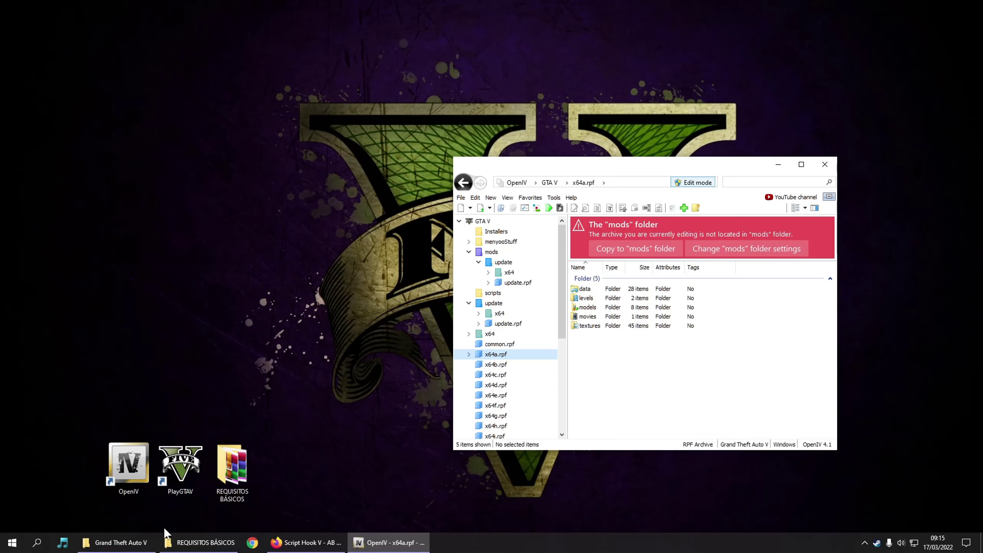
click(182, 543)
click(116, 542)
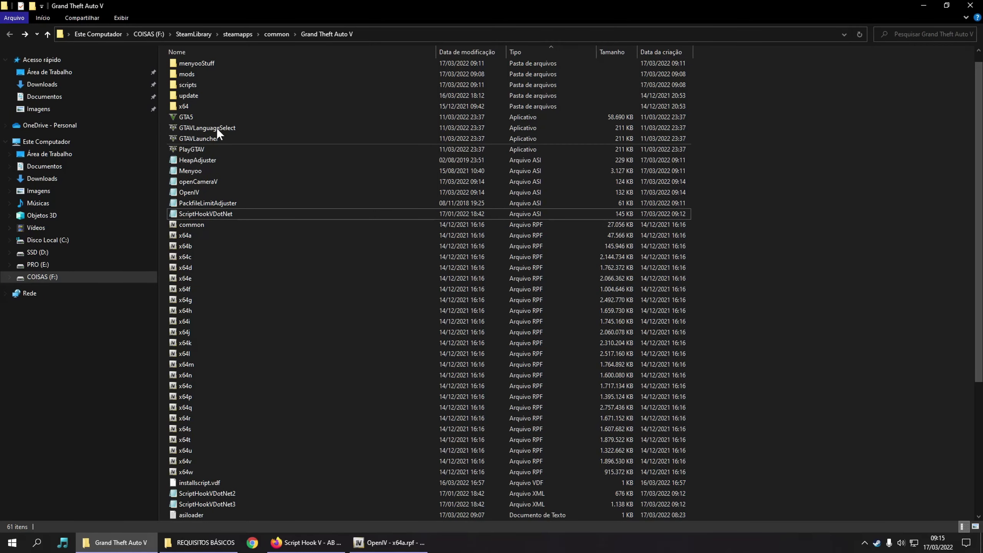
double_click(190, 74)
double_click(196, 73)
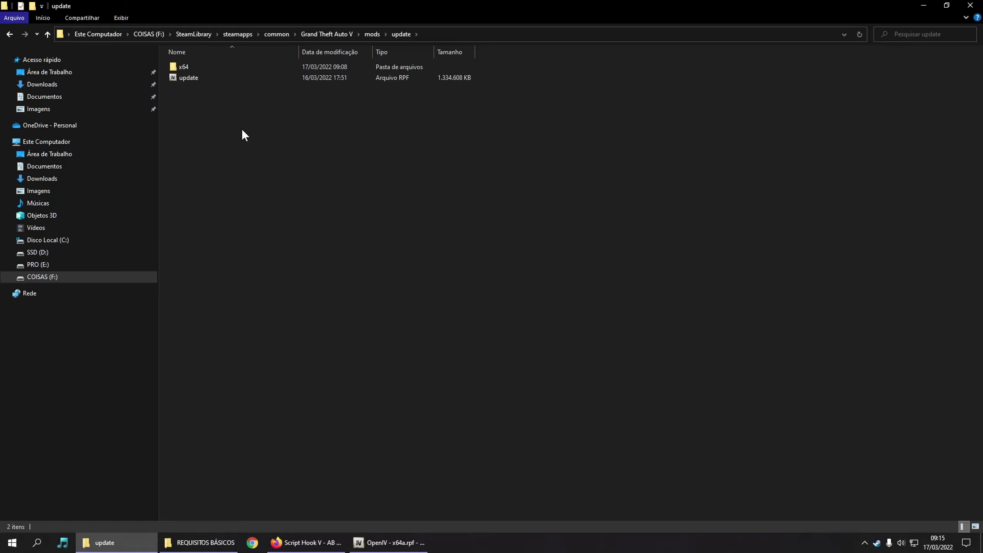
key(BackSpace)
key(BackSpace)
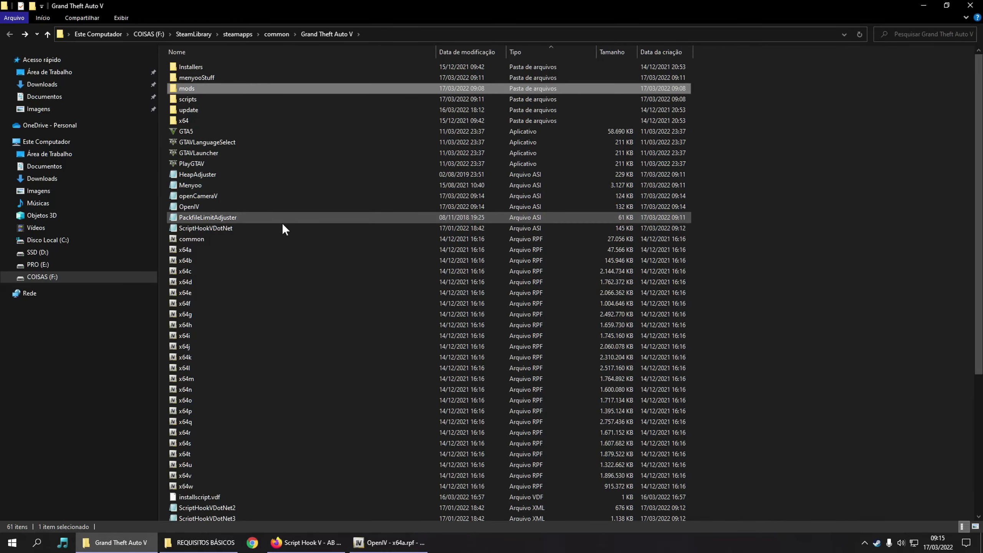
click(923, 6)
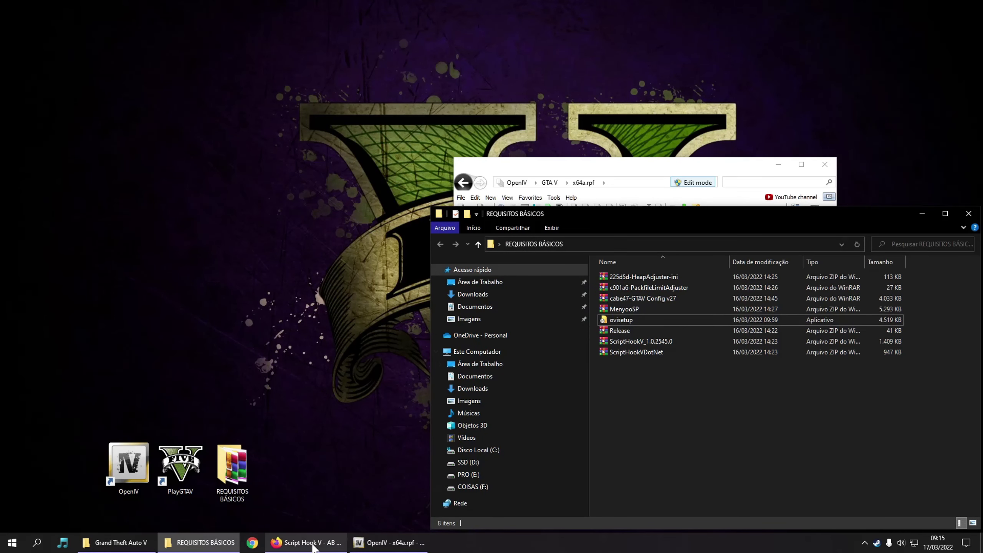
Switch back to OpenIV and view update.rpf in mods\update, then the original update.rpf in the update folder.
click(401, 542)
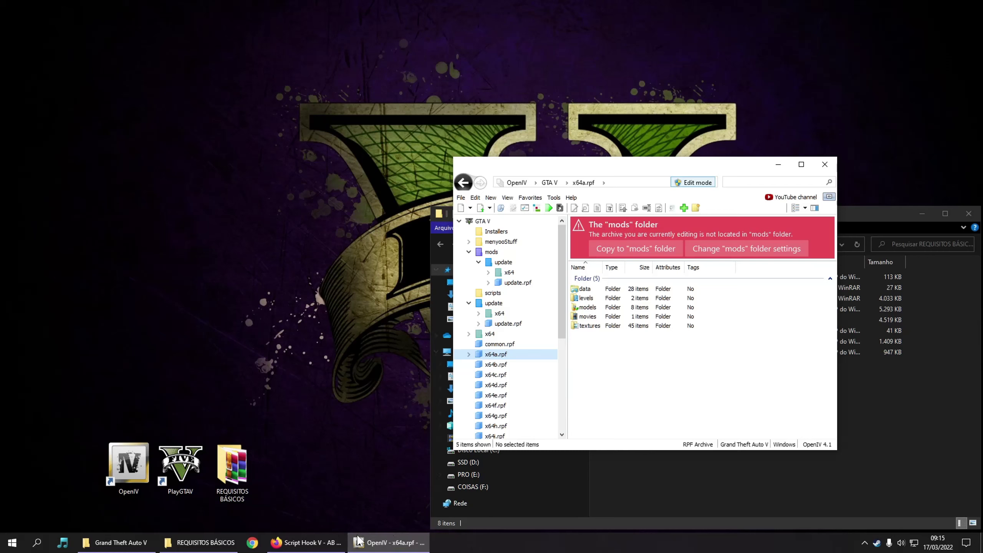
mouse_move(315, 548)
click(518, 283)
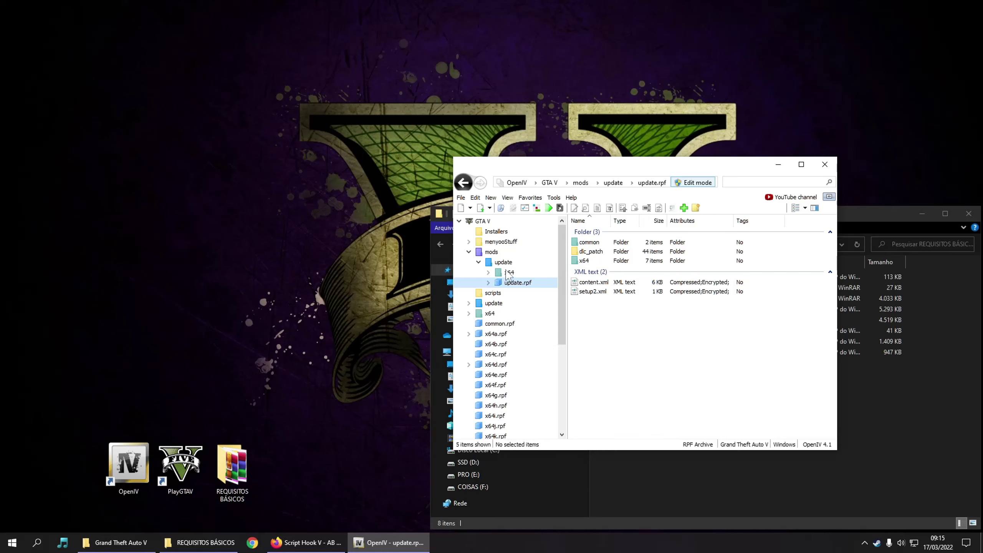
click(503, 326)
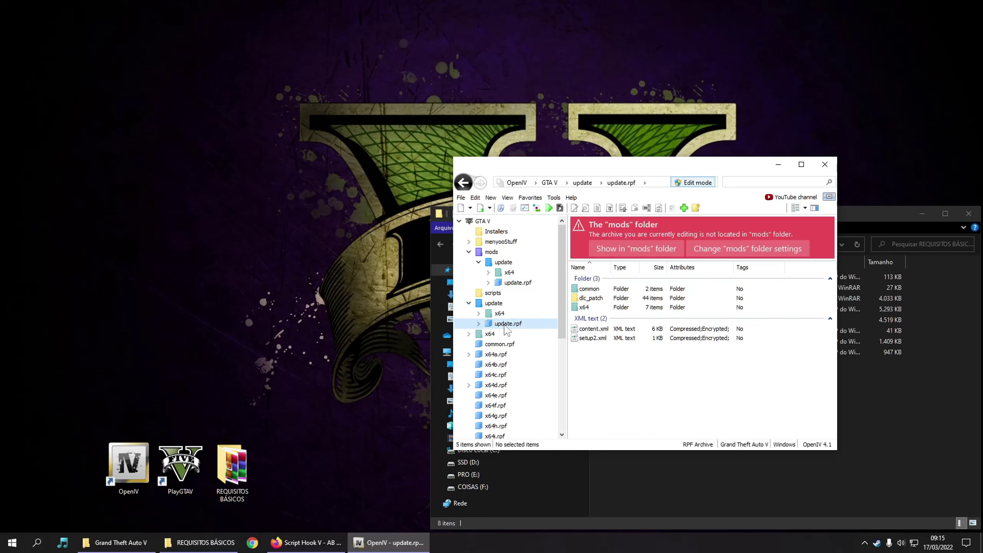
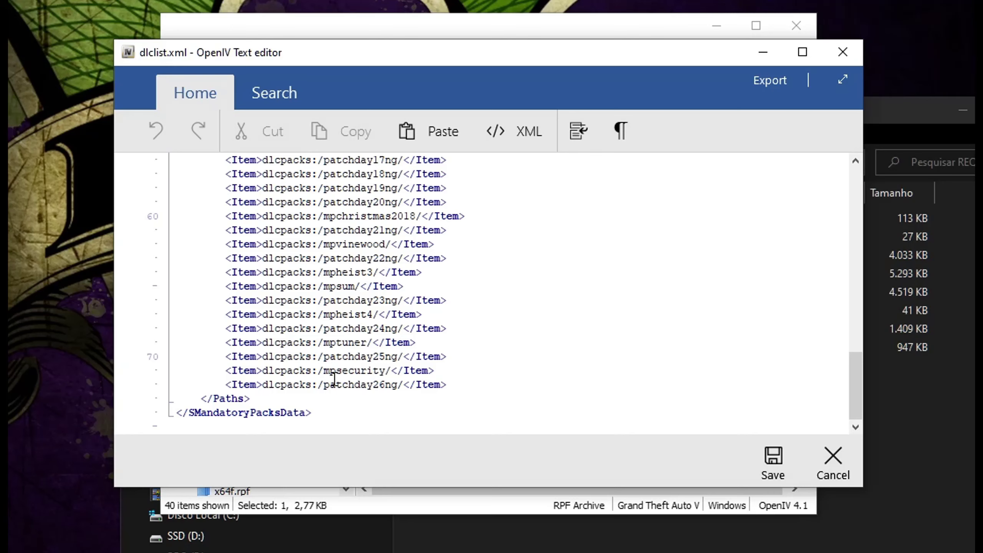
Highlight the patchday26ng entry in dlclist.xml, then inspect the mods\update\x64\dlcpacks folder in File Explorer.
drag(325, 385, 400, 385)
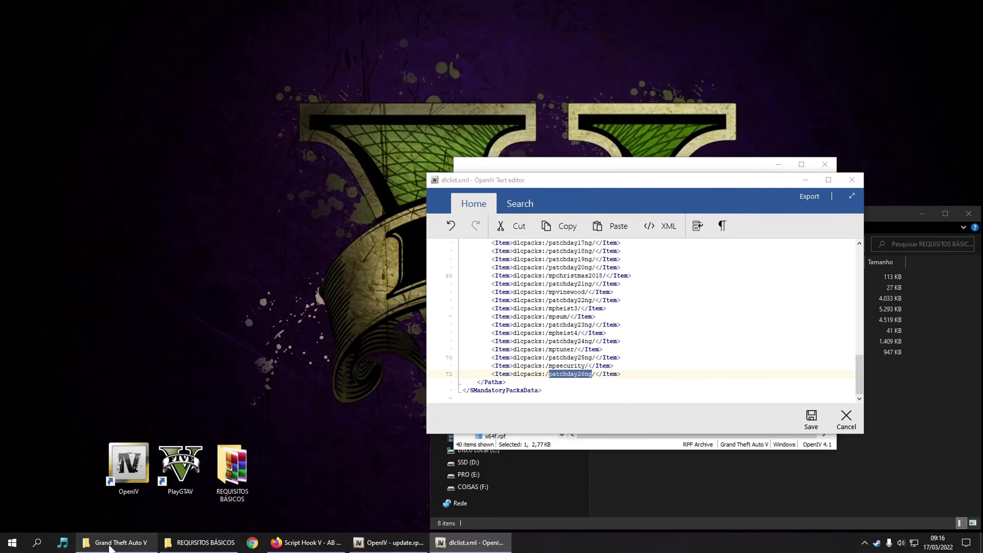
click(116, 543)
double_click(191, 89)
double_click(191, 67)
double_click(192, 66)
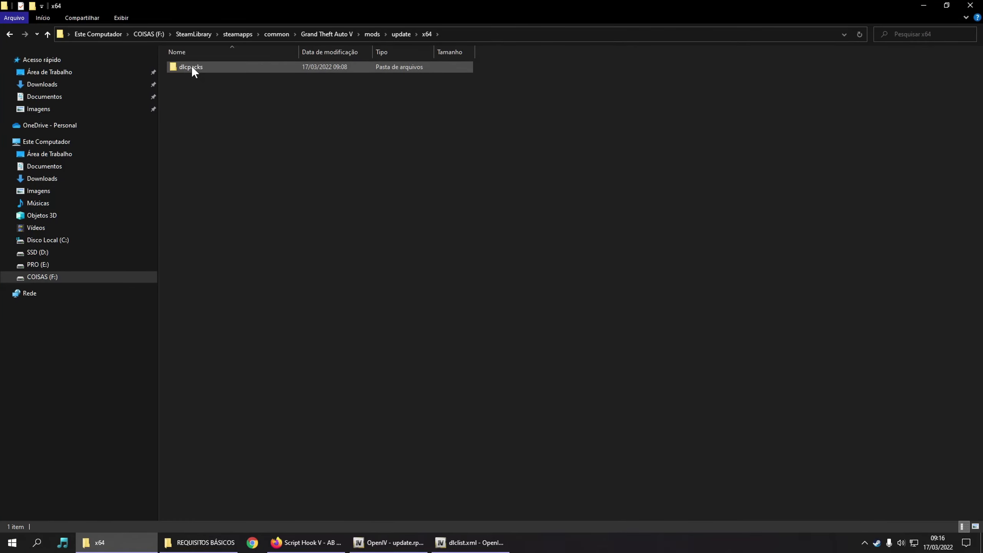
double_click(192, 66)
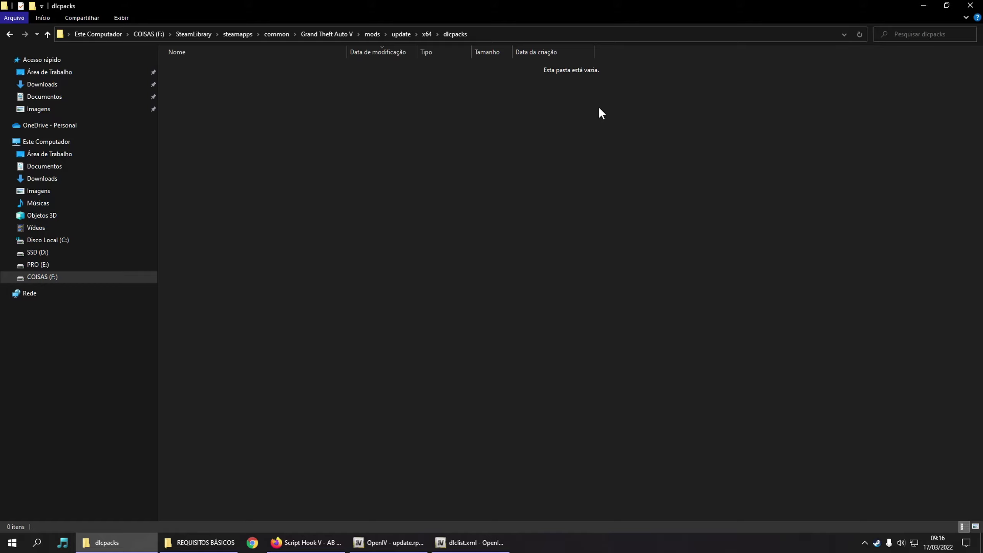
drag(204, 214, 288, 146)
Return to dlclist.xml, highlight the folder name in its last dlcpacks entry, and close the text editor.
click(470, 543)
click(557, 377)
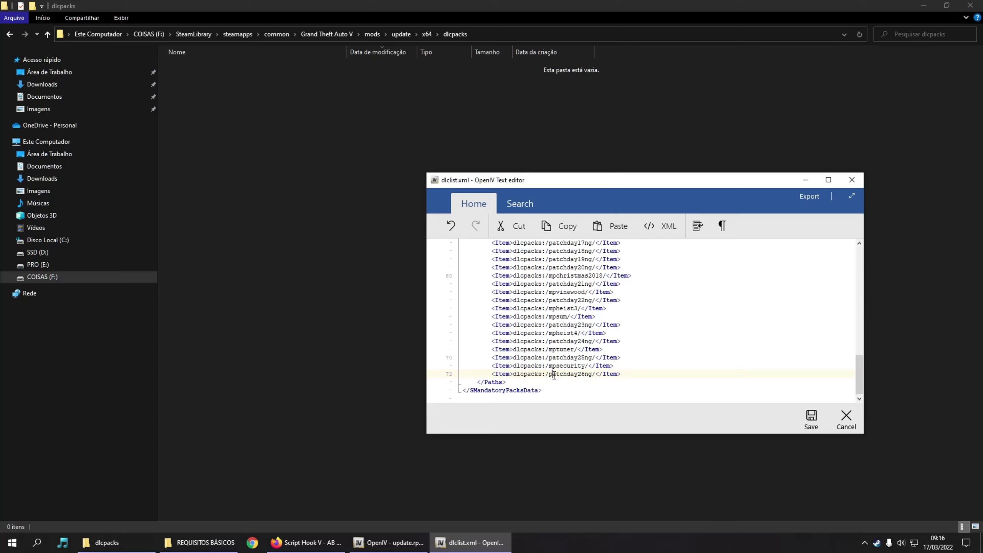
drag(550, 373, 590, 374)
key(Escape)
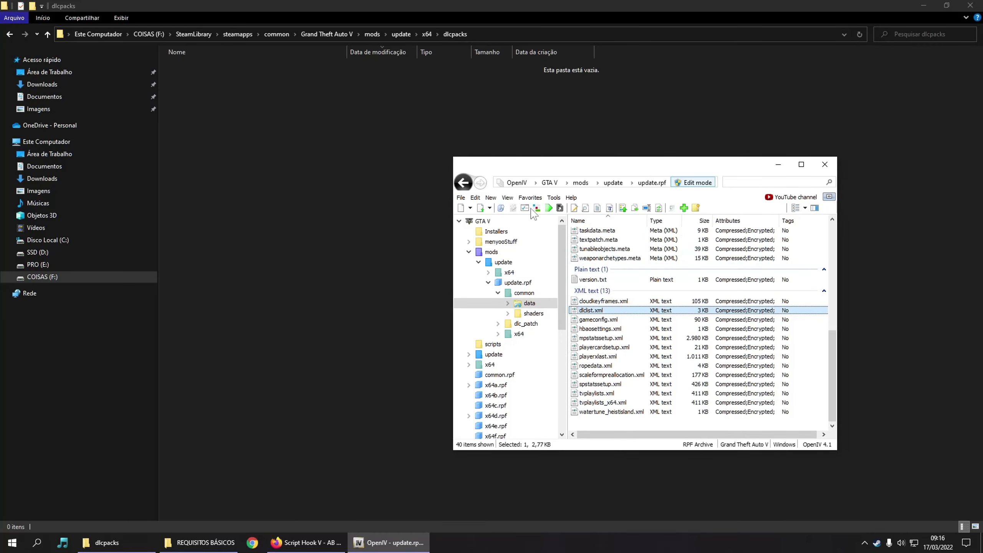
Add the common\data folder of the mods update.rpf to the favorites as "data in update.rpf".
click(527, 197)
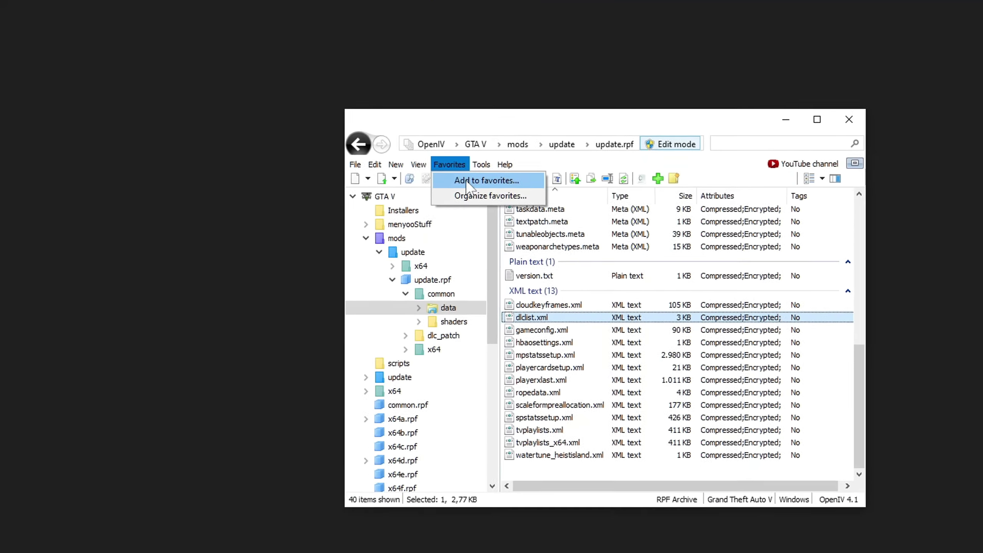
click(480, 167)
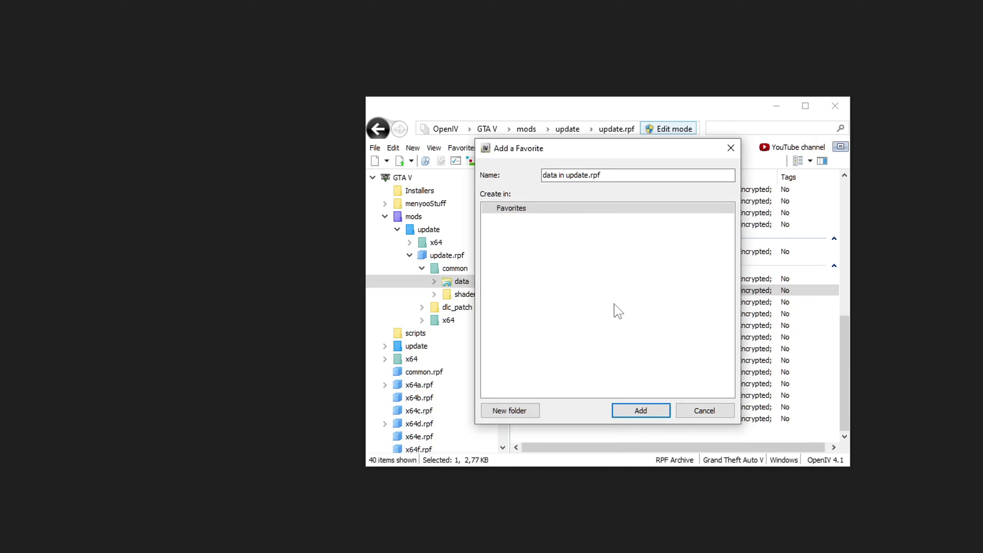
click(639, 411)
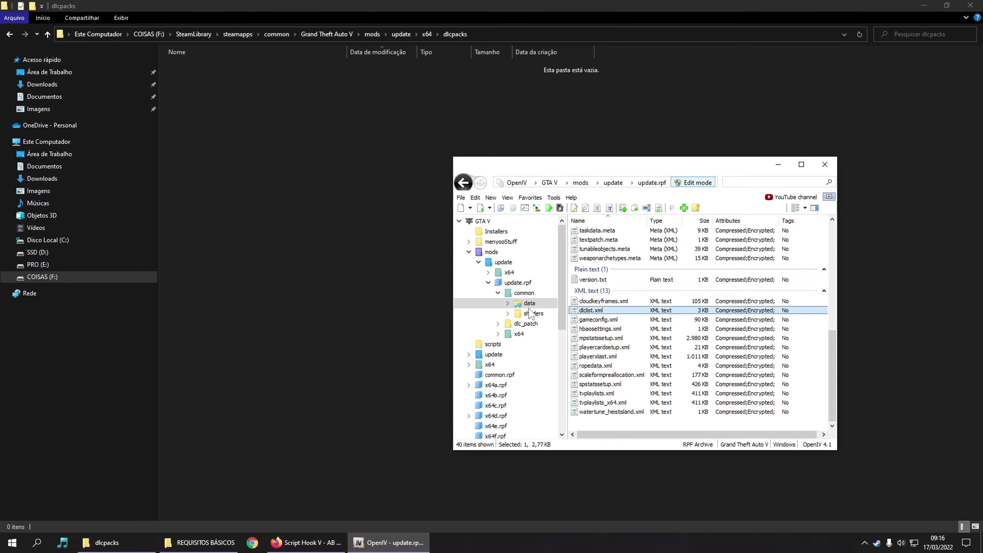
Collapse the mods\update tree and reopen the data folder through its saved favorite to view its files.
click(488, 283)
click(478, 262)
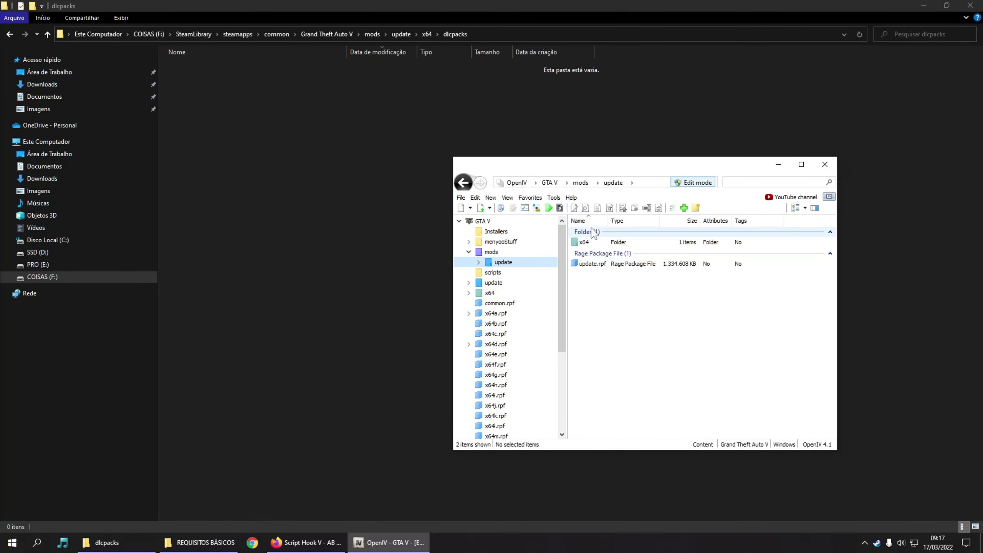
click(529, 197)
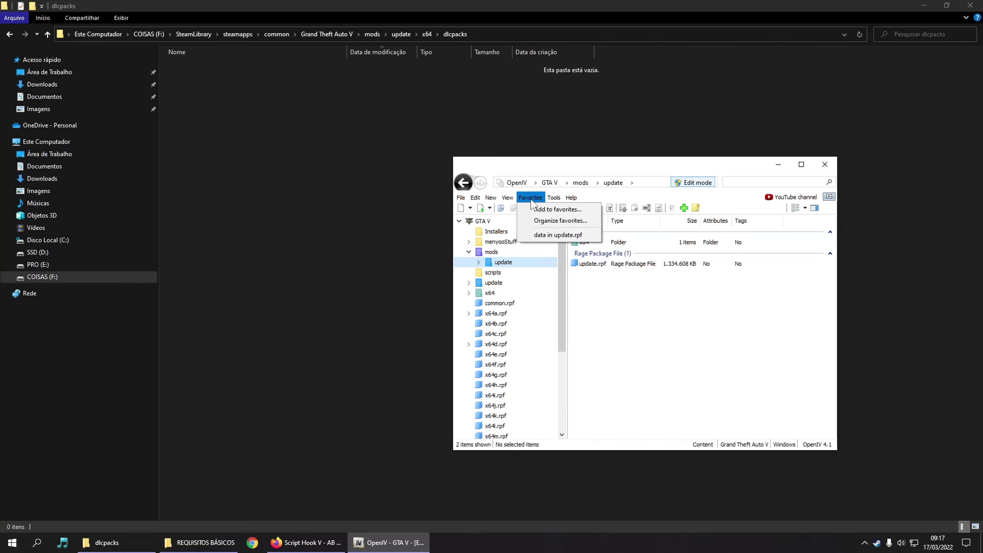
click(560, 235)
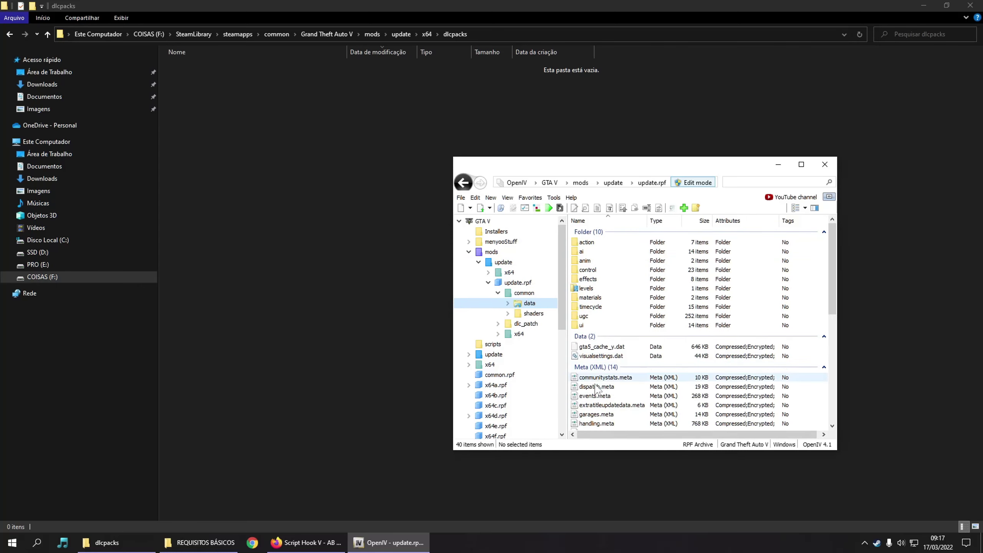
click(644, 387)
scroll(636, 367, down, 4)
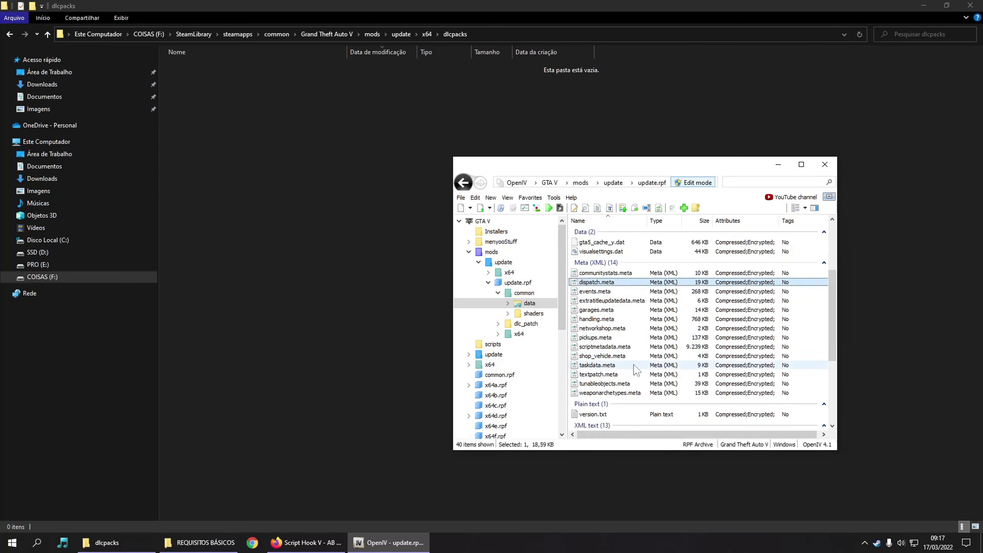
Add the data folder to the favorites a second time as "data in update.rpf" and open the new entry.
click(529, 197)
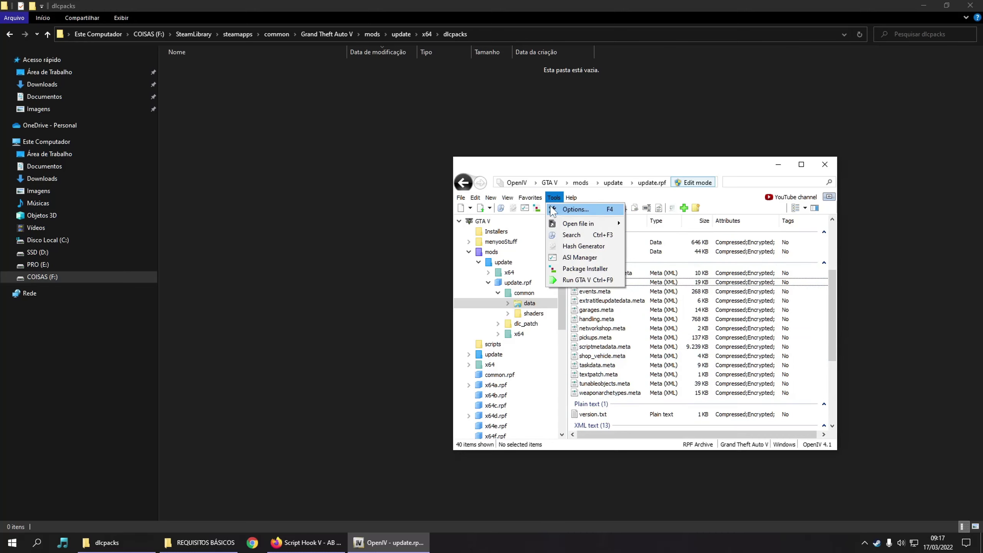
click(543, 209)
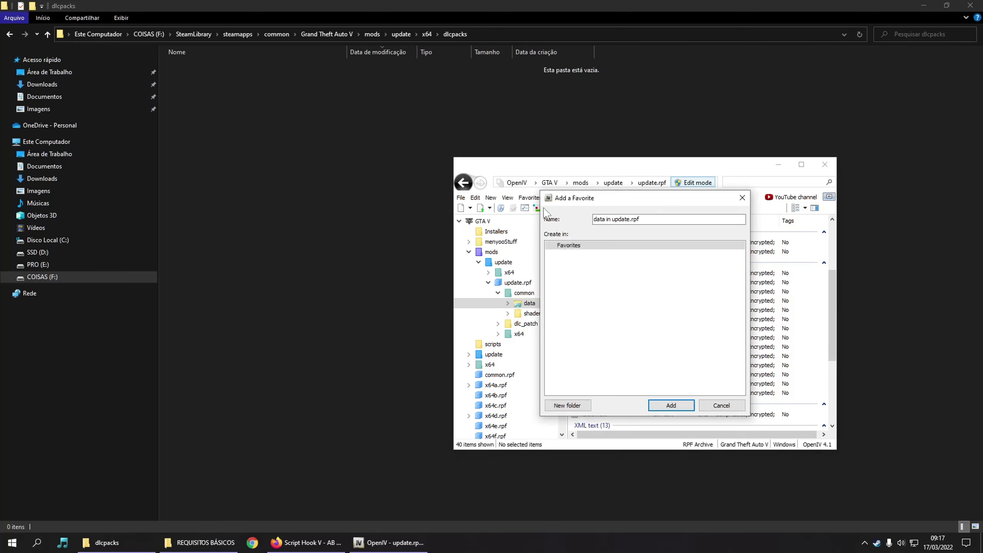
click(671, 405)
click(530, 198)
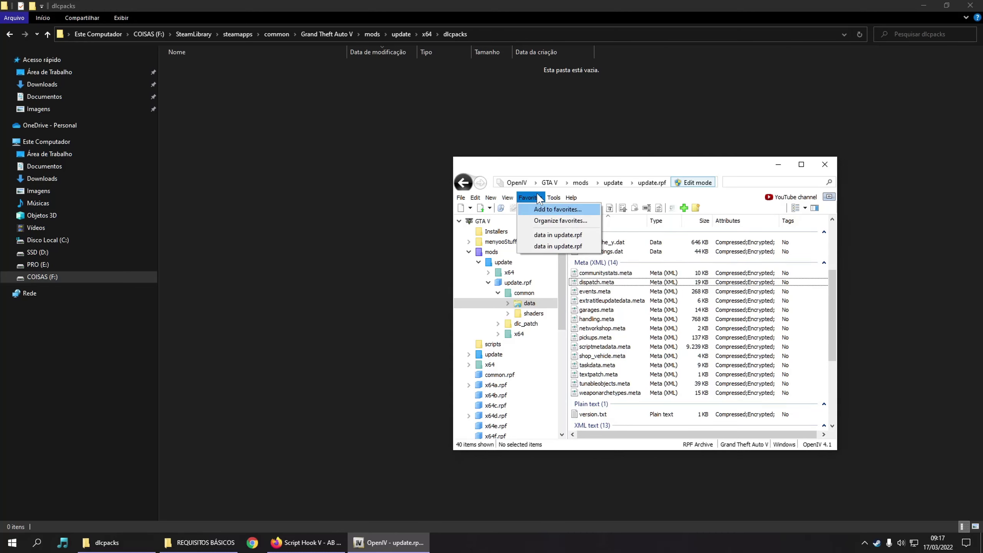
click(557, 246)
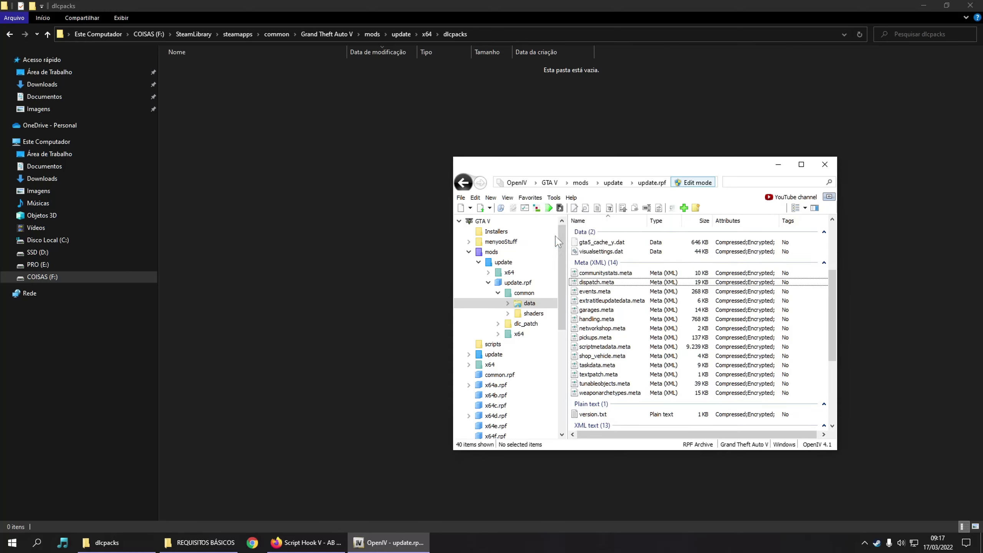
Collapse the mods folder tree, look into x64f.rpf in the game folder, and return to the mods folder.
click(488, 283)
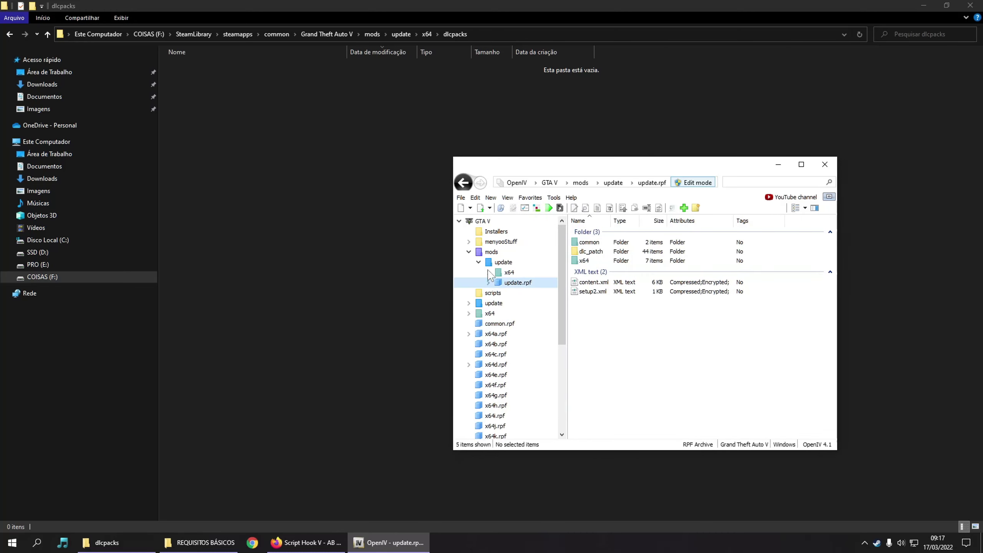
click(479, 262)
click(469, 251)
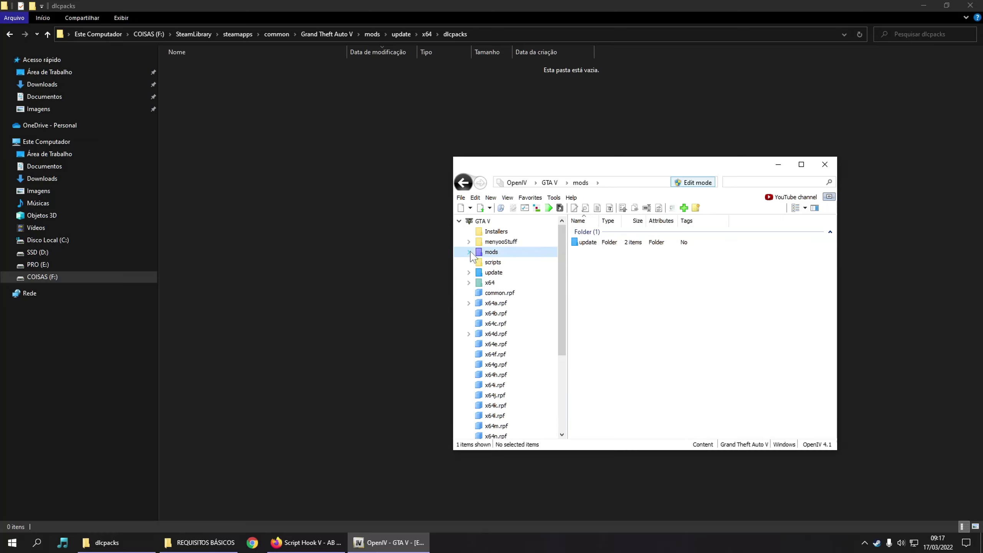
click(496, 354)
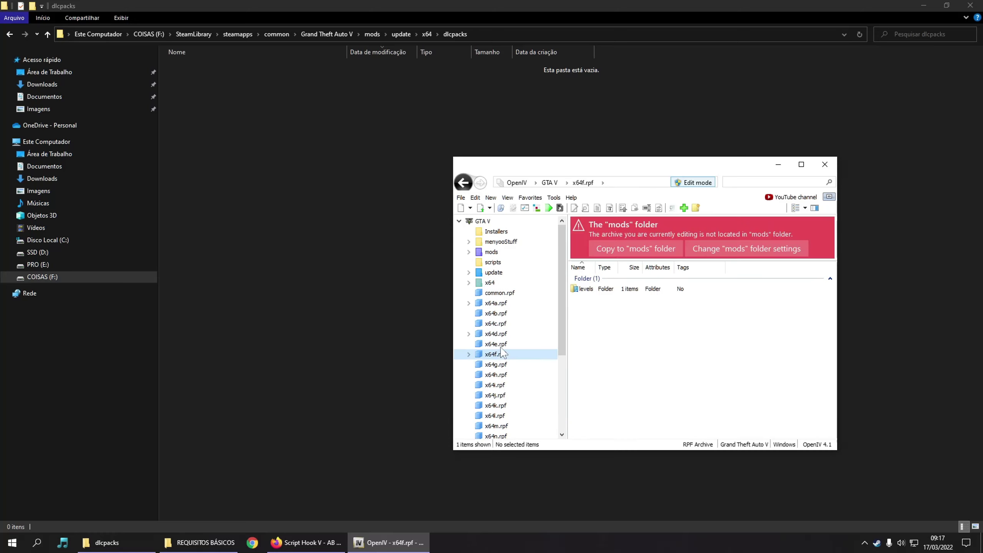
click(487, 254)
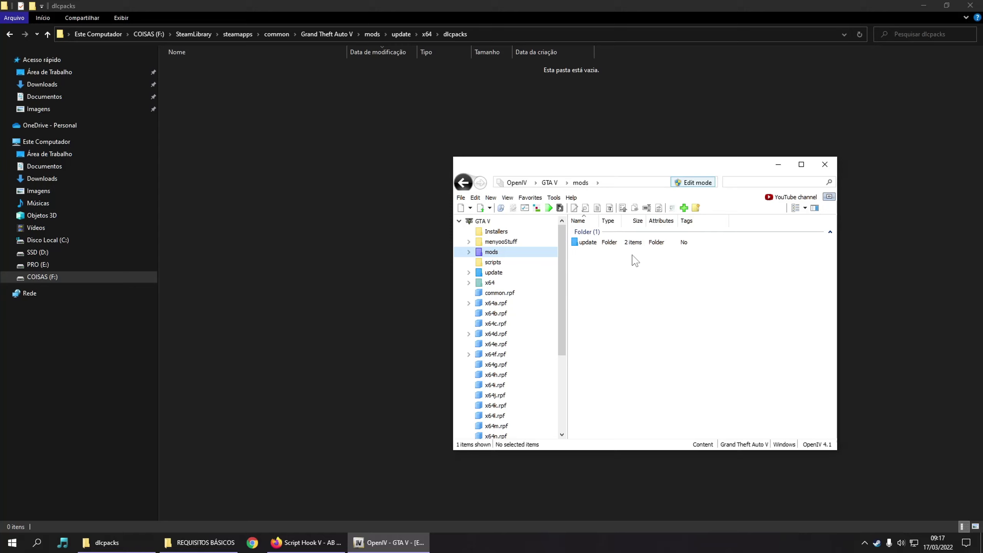
Bring up the REQUISITOS BÁSICOS folder and move the OpenIV window so both file lists are reachable.
click(620, 272)
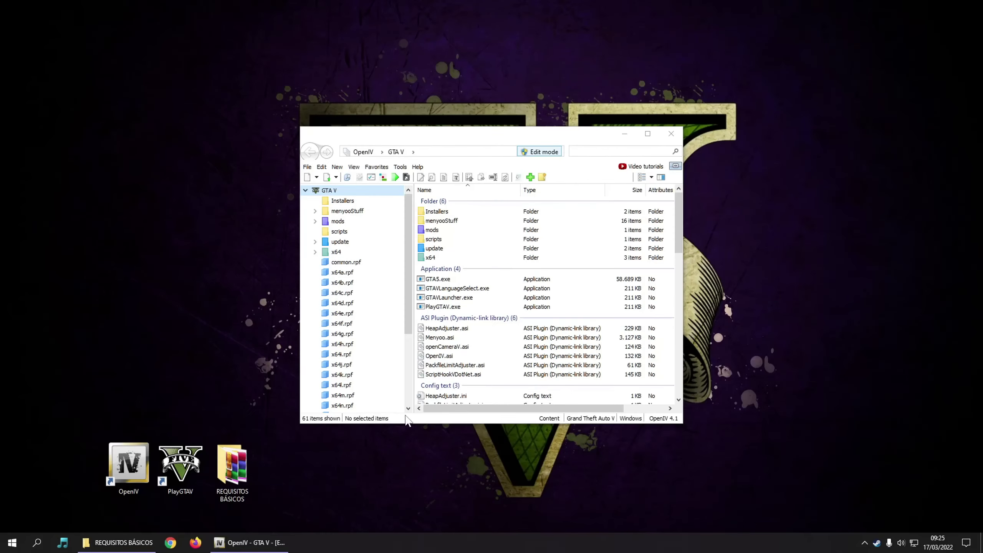
click(101, 543)
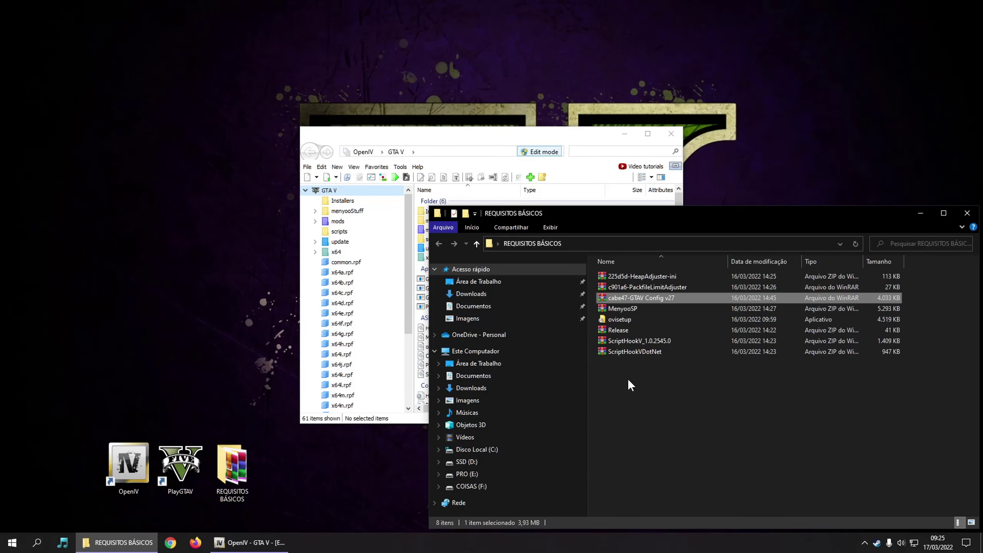
drag(472, 136, 324, 61)
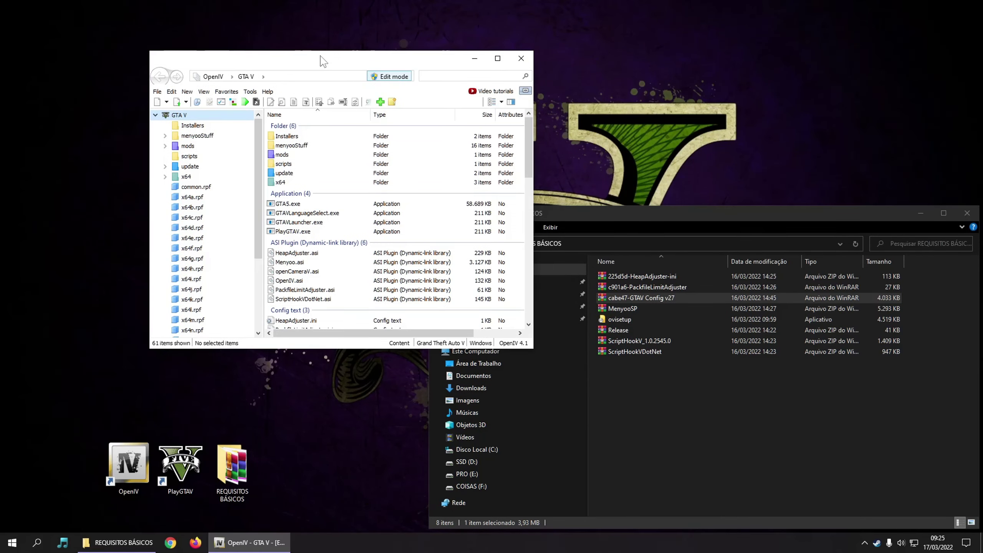
Open the "data in update.rpf" favorite and select gameconfig.xml in its file list.
click(227, 91)
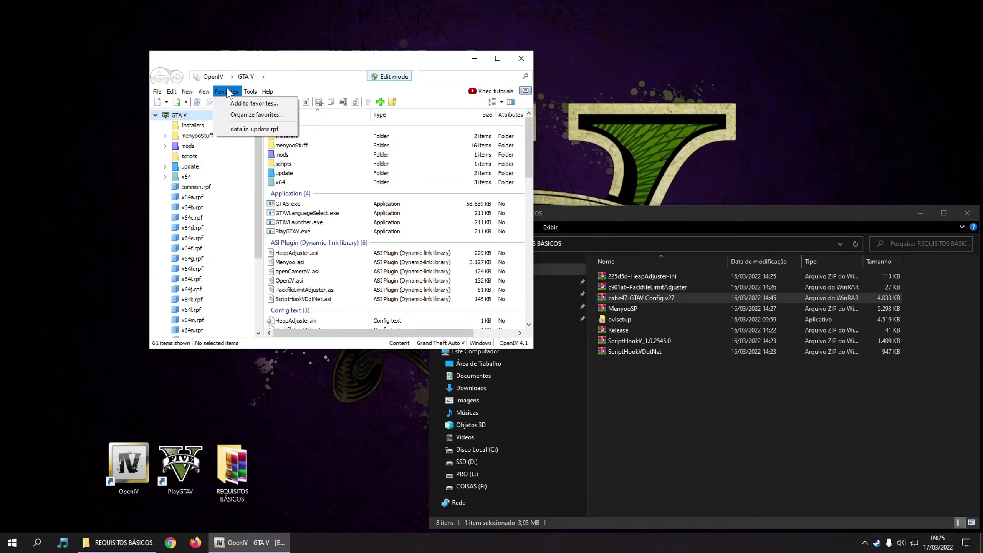
click(244, 131)
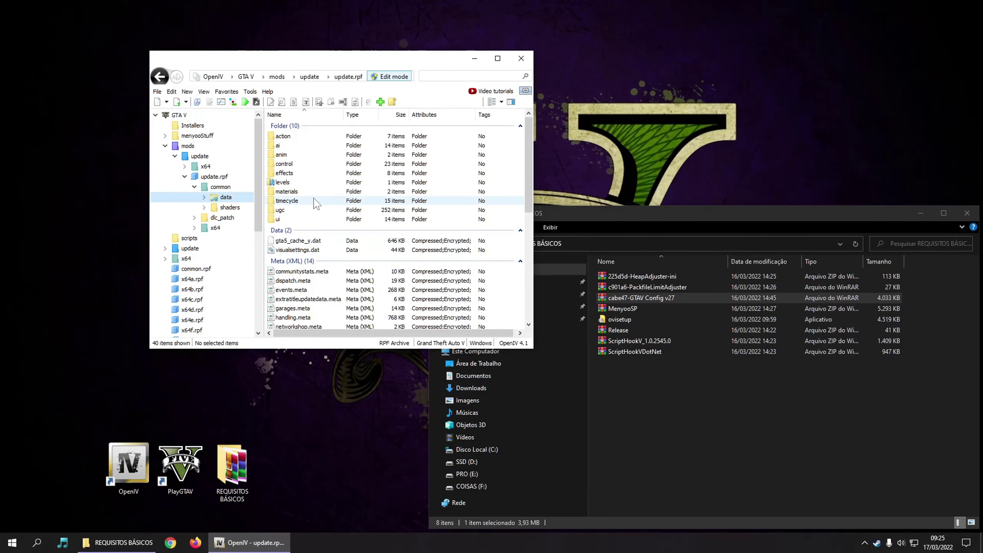
click(314, 175)
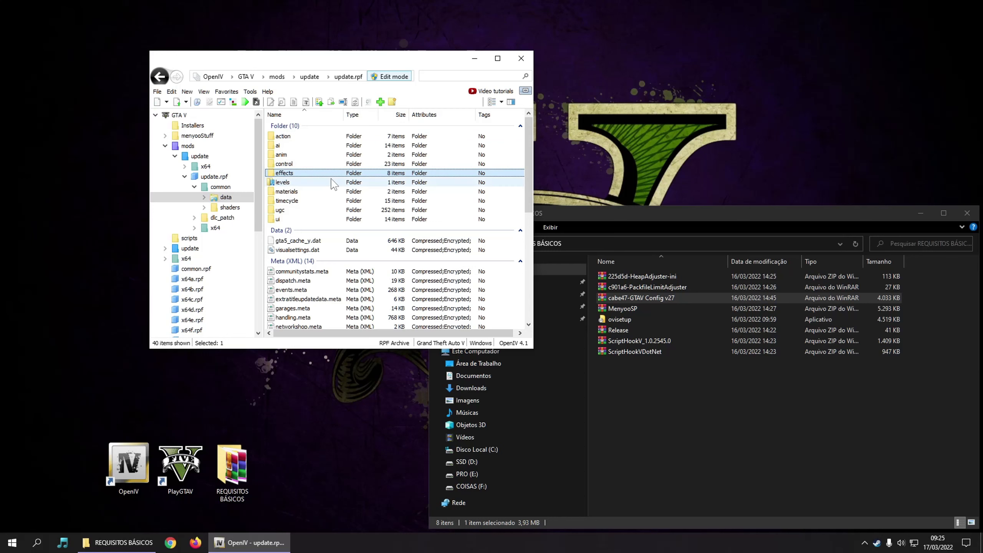
scroll(333, 186, down, 8)
click(368, 218)
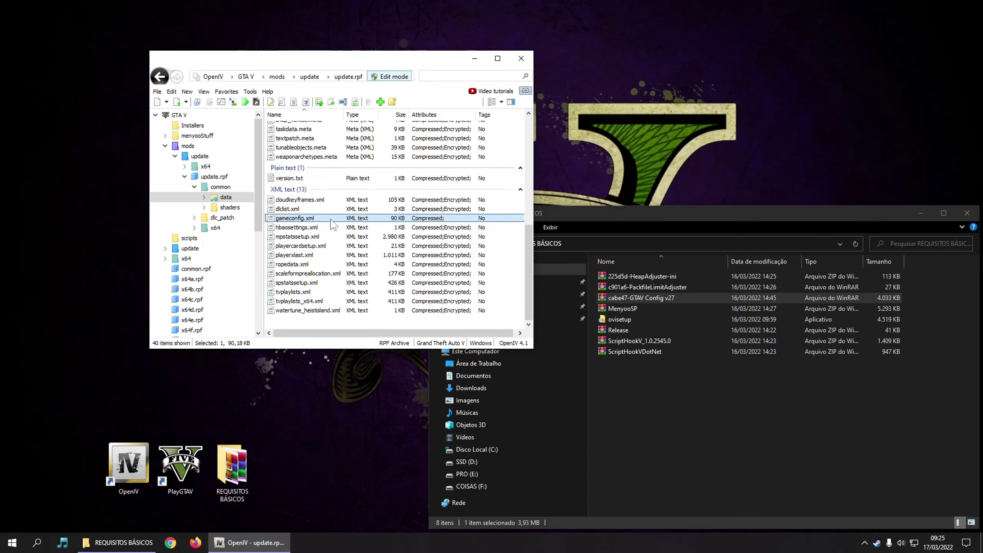
Collapse the mods tree, browse manually through update, update.rpf and common to data, and select gameconfig.xml.
click(194, 187)
click(175, 156)
click(165, 146)
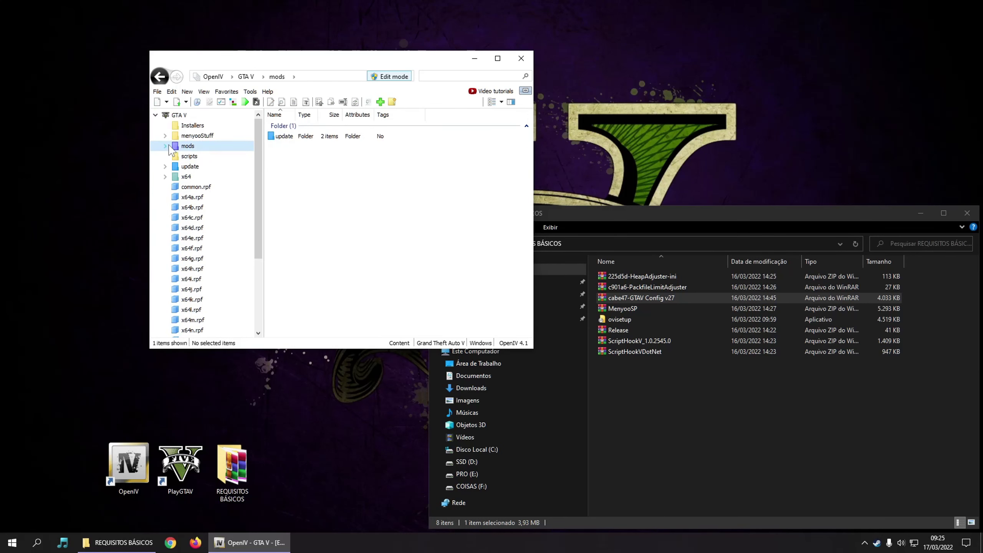
double_click(284, 137)
click(299, 158)
double_click(298, 158)
double_click(286, 137)
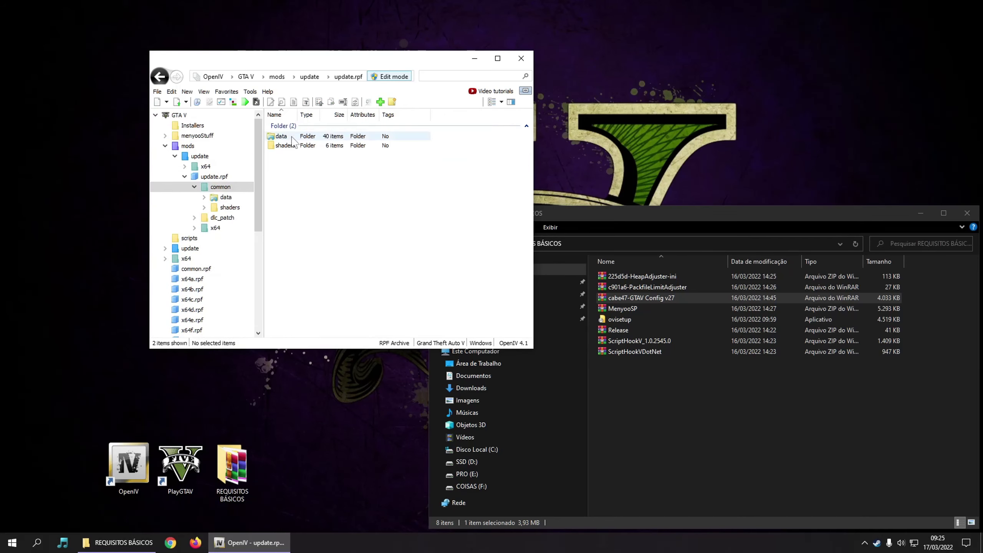
double_click(286, 137)
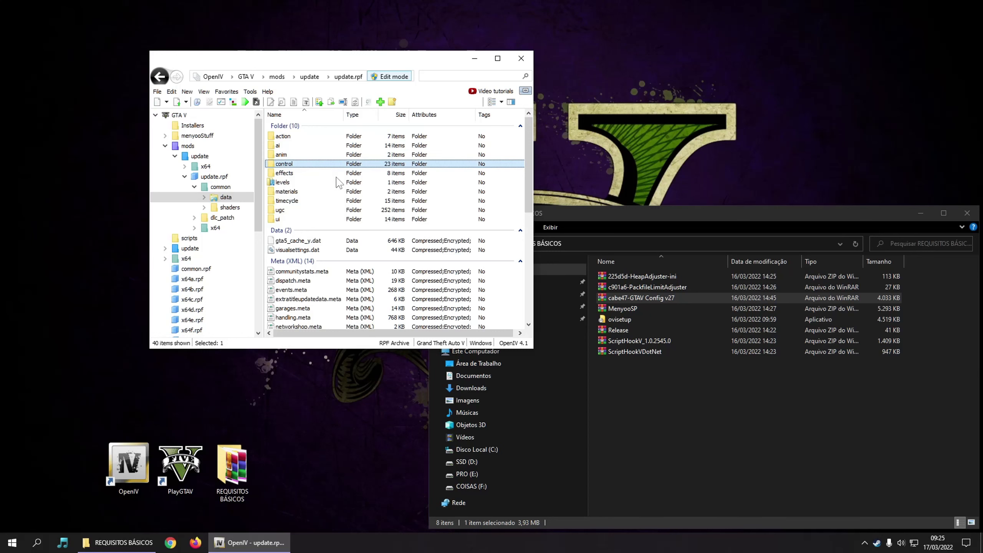
key(g)
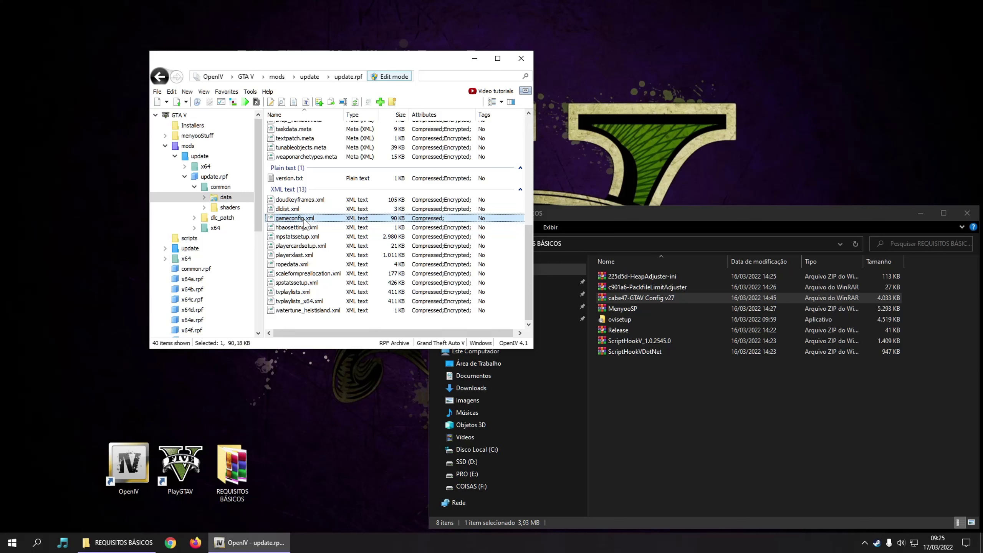
Open the cabe47-GTAV Config v27 archive and browse the traffic variants in its For More Mods folder.
double_click(642, 298)
double_click(662, 377)
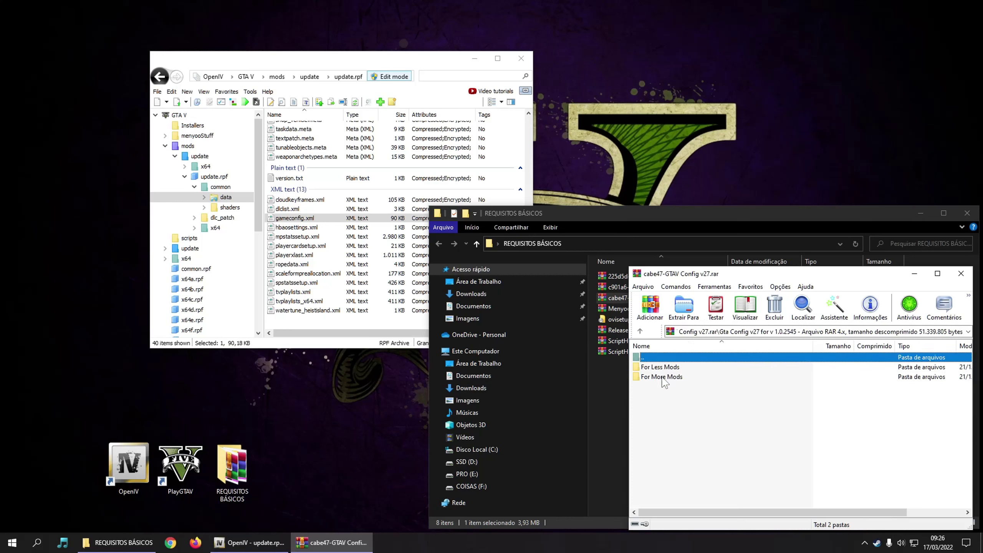
key(Down)
key(Down)
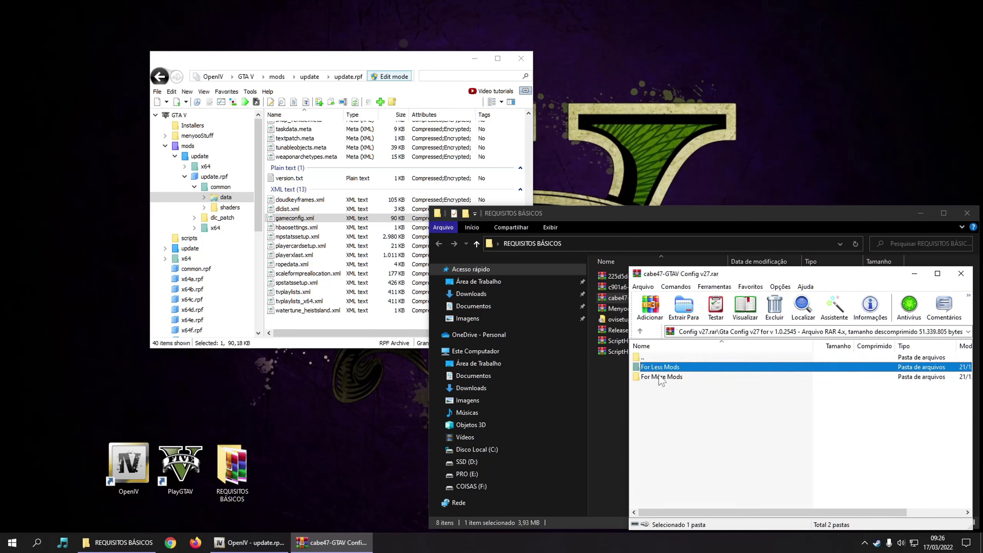
key(Return)
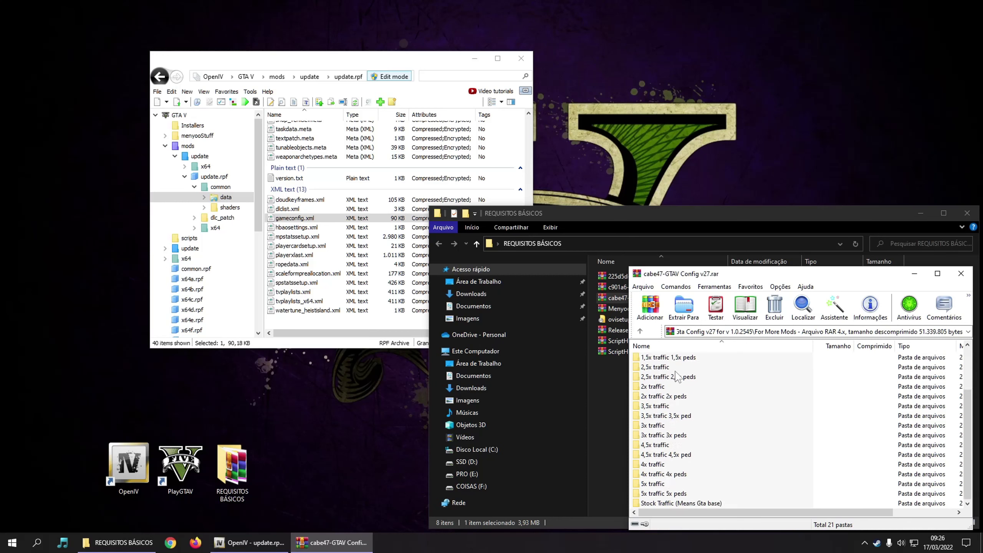
scroll(675, 454, up, 2)
scroll(669, 407, down, 2)
Copy gameconfig.xml from the Stock Traffic (Means Gta base) folder into the data folder of the mods update.rpf.
click(660, 503)
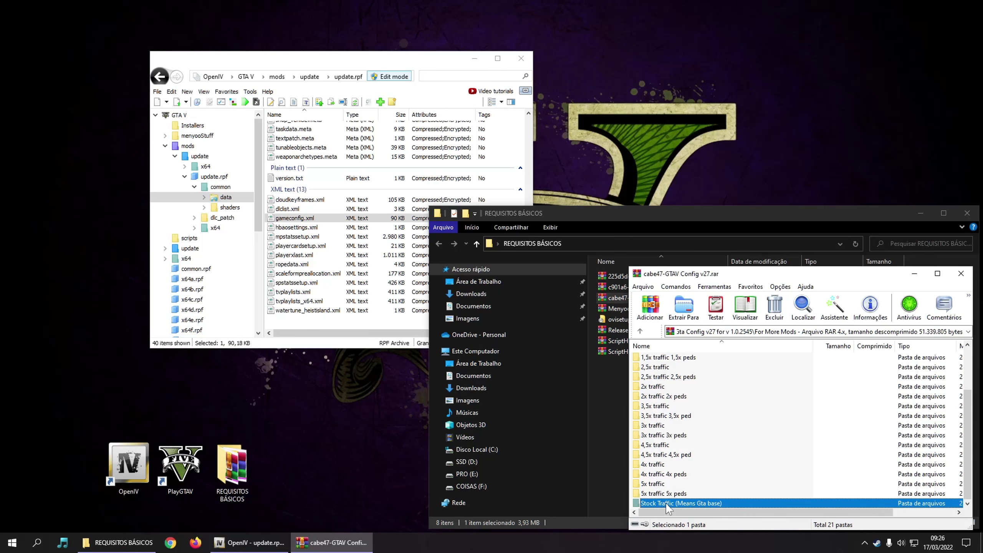
double_click(665, 503)
click(660, 368)
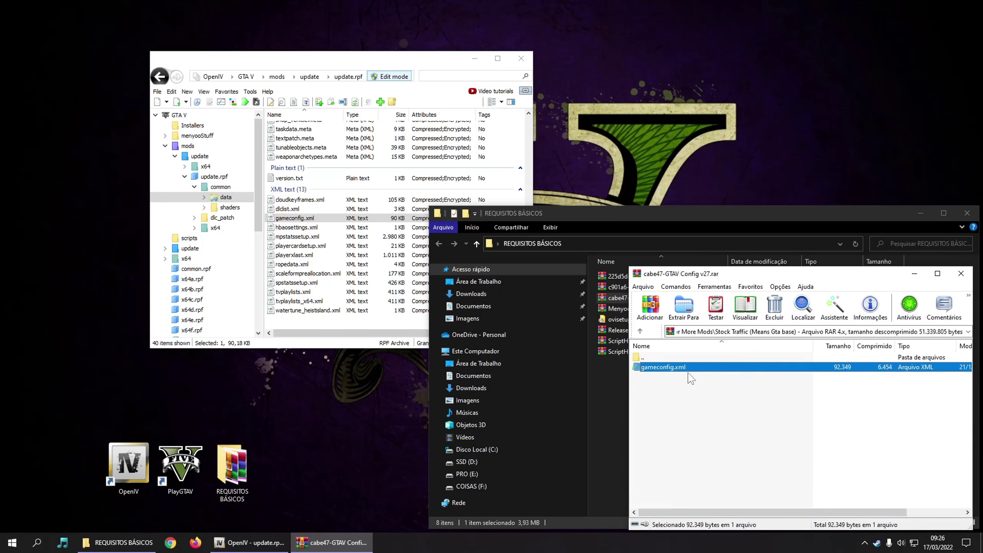
click(920, 213)
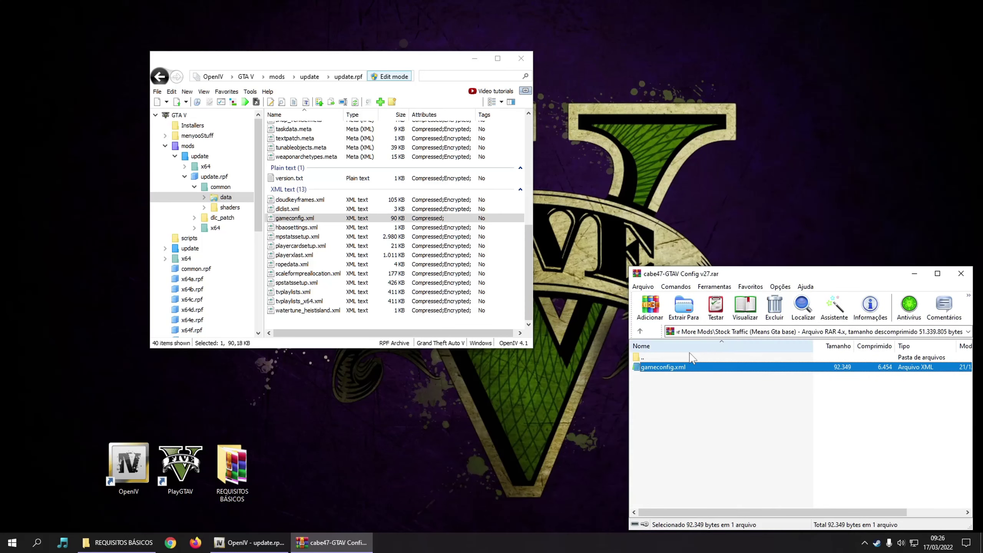
drag(650, 368, 313, 226)
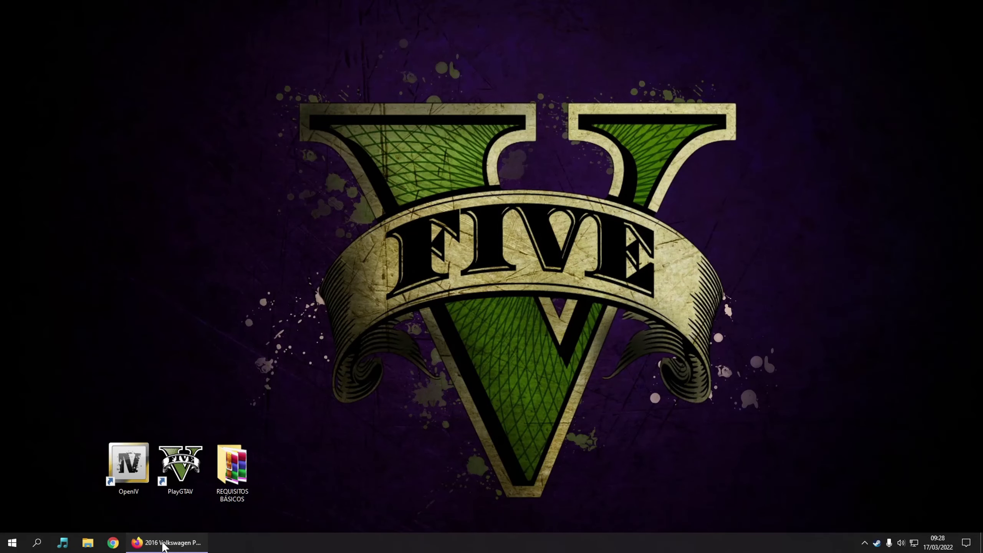
Switch to Firefox and download the 2016 Volkswagen Passat Highline Stanced B8 [Add-On / Replace] mod.
click(182, 542)
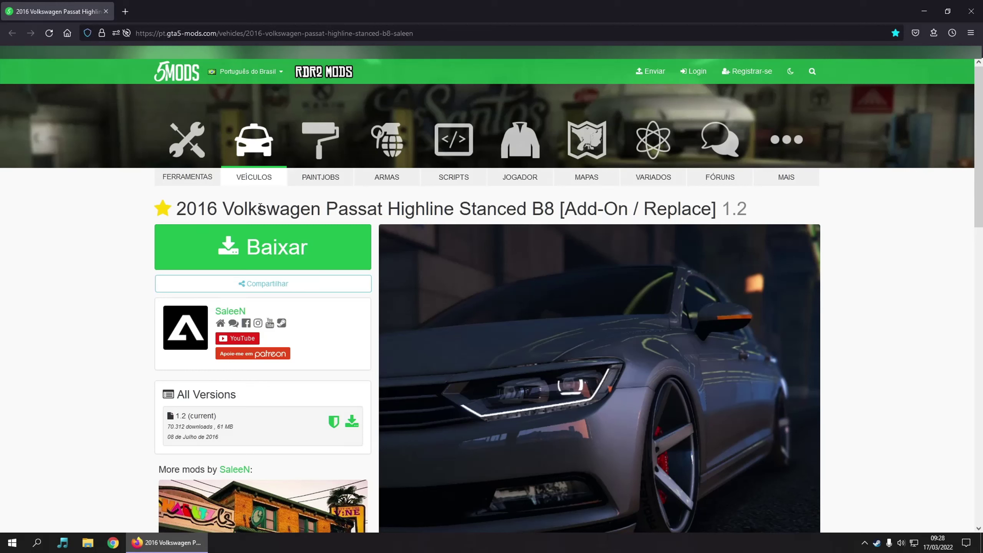
click(292, 246)
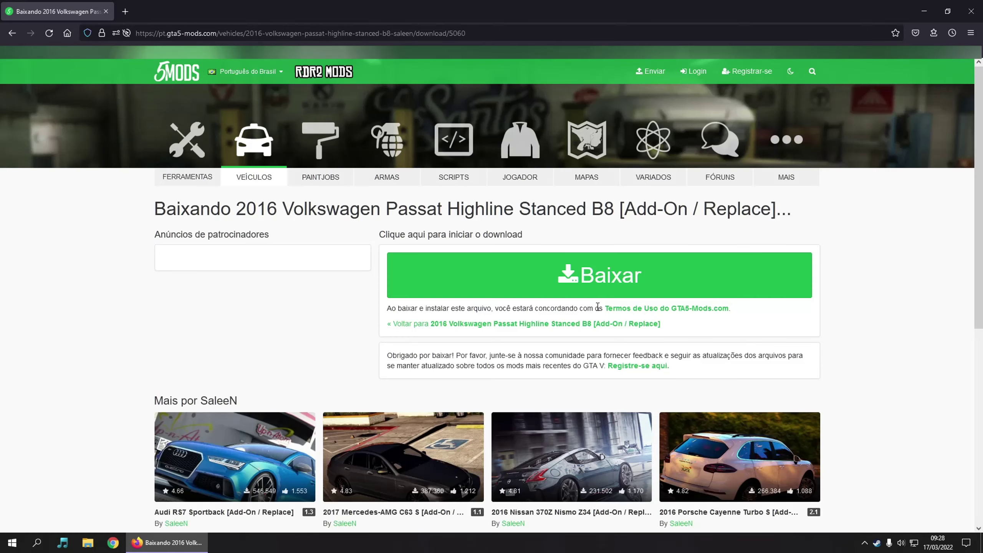
click(548, 285)
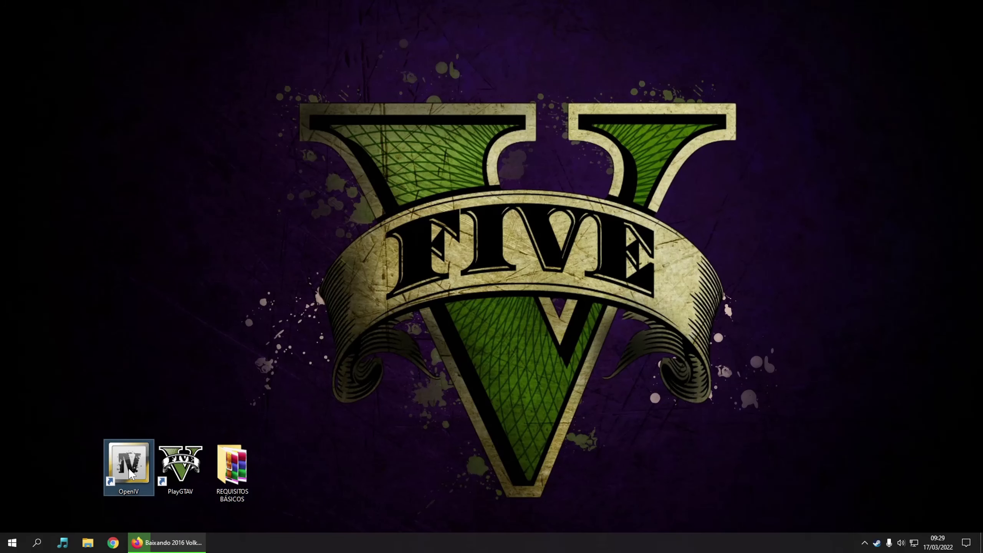
Start OpenIV for the Windows version of Grand Theft Auto V and open the game's installation folder from the PlayGTAV shortcut.
double_click(132, 473)
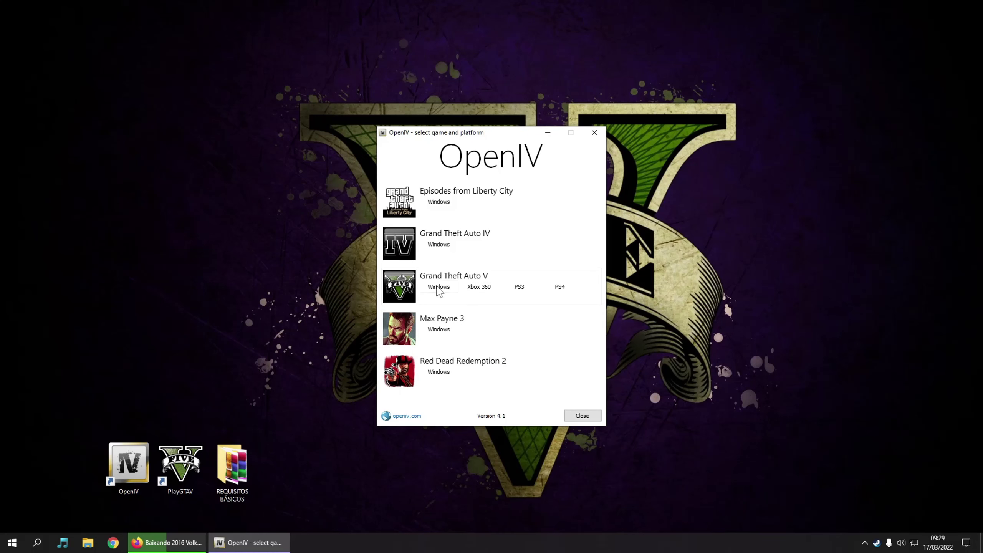
click(438, 287)
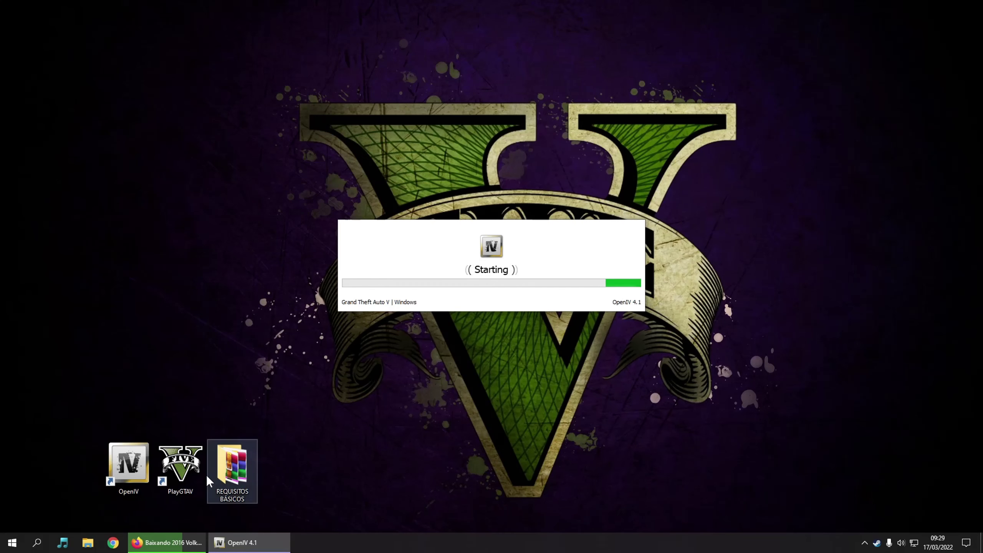
right_click(182, 466)
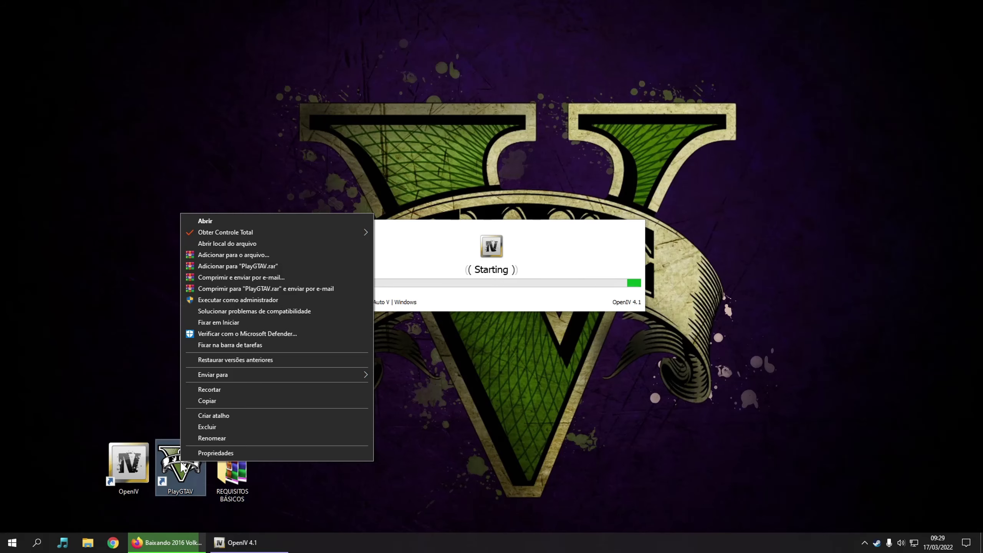
click(240, 243)
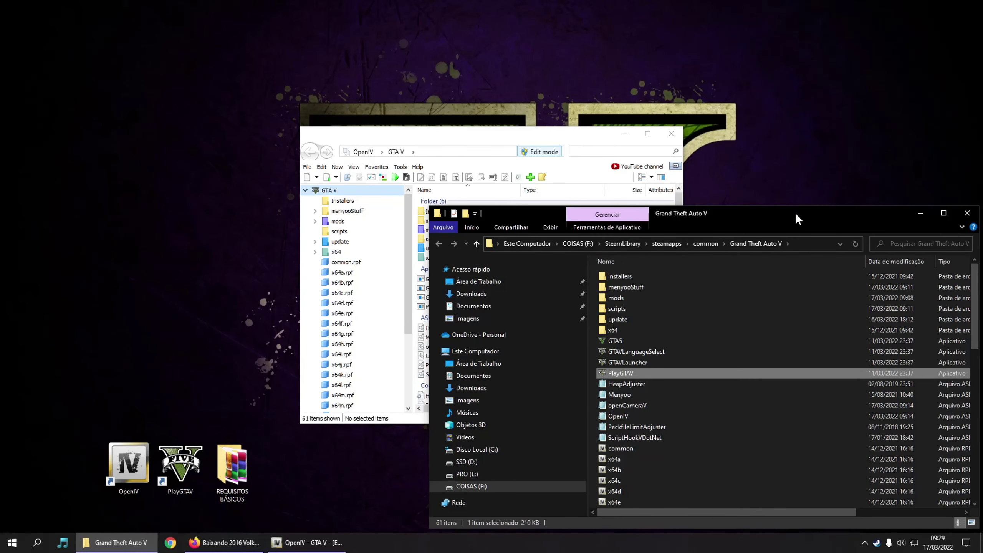
double_click(794, 212)
click(190, 89)
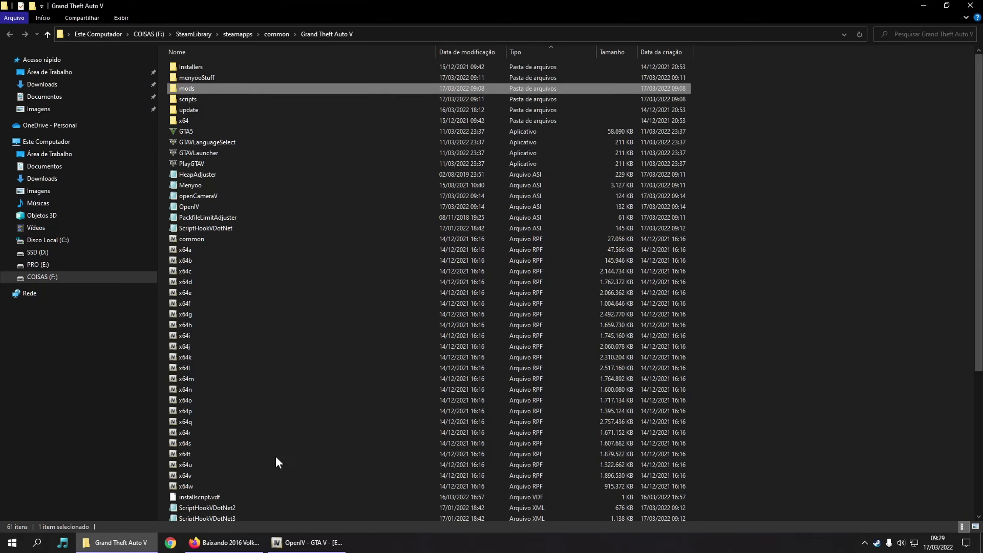
Open the downloaded Passat archive from the browser's downloads and minimise the browser and game folder windows.
click(224, 542)
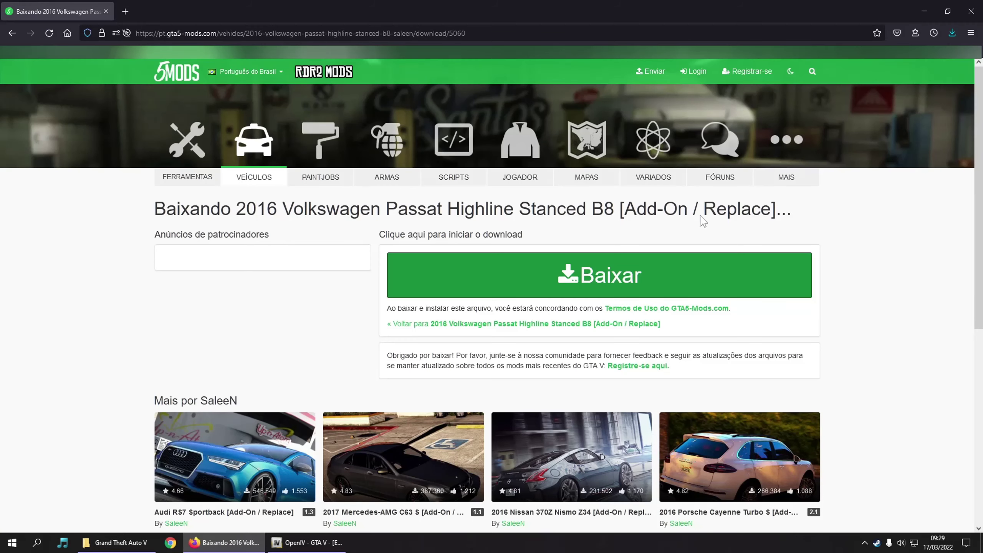
click(952, 33)
click(813, 58)
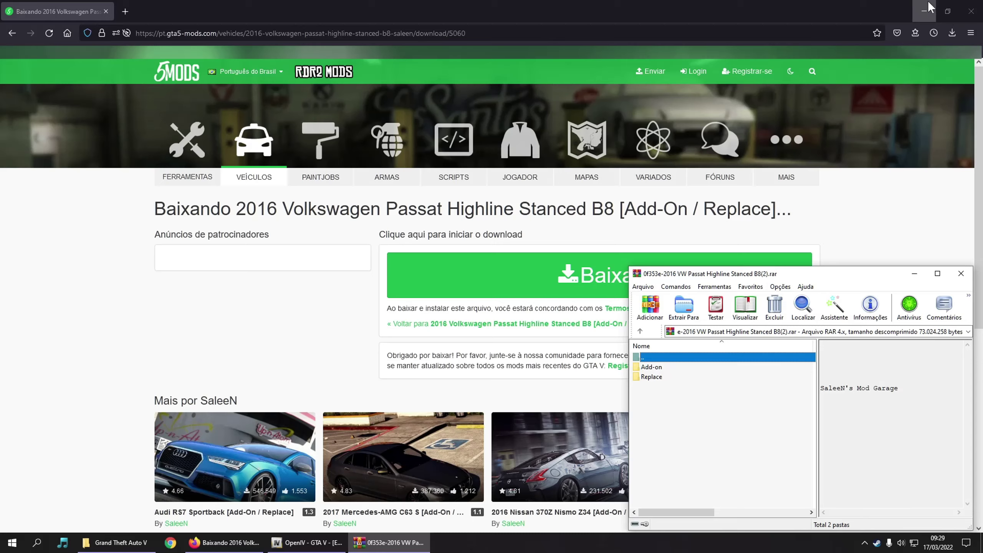
click(929, 5)
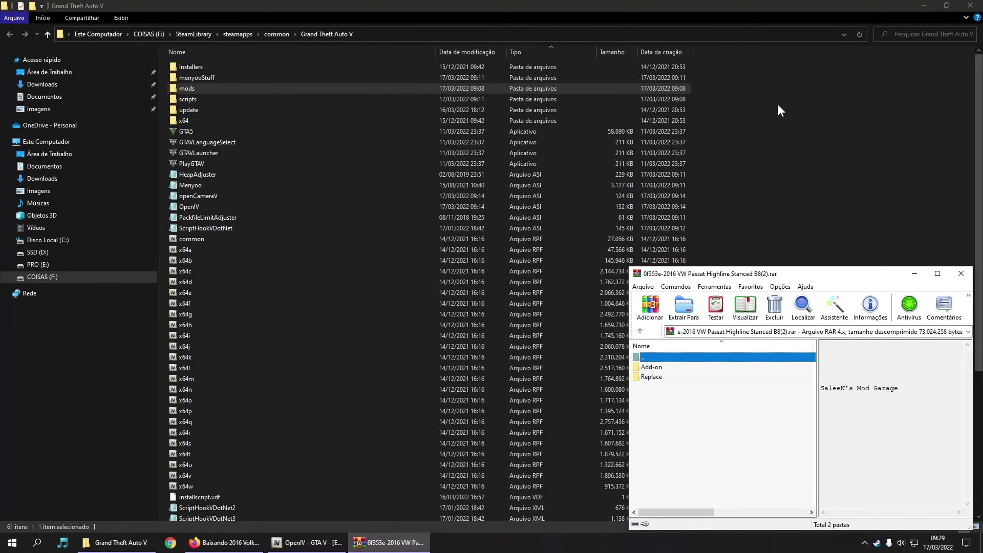
click(924, 5)
click(629, 131)
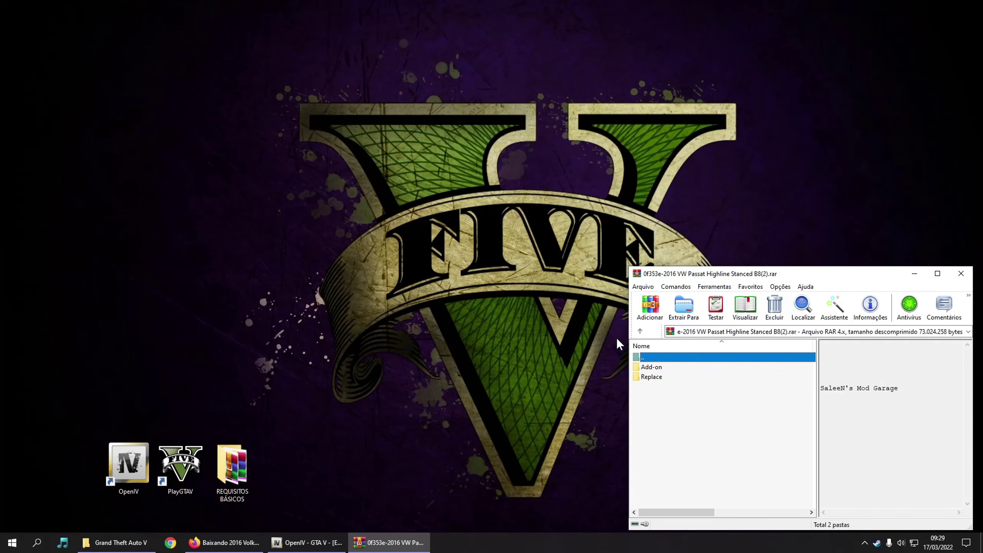
Examine the archive's Replace folder and its oracle model files, then return and select the Add-on folder.
click(658, 368)
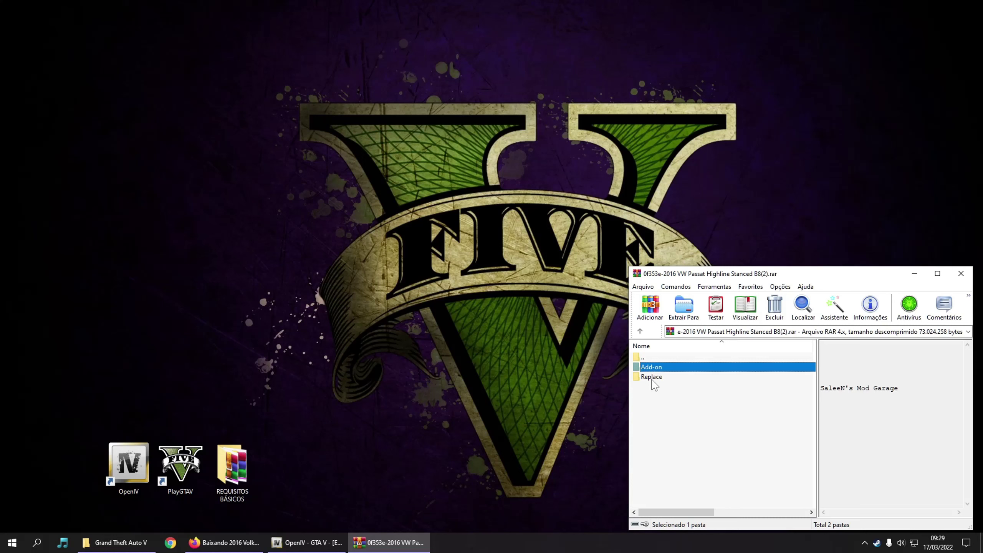
click(653, 379)
double_click(653, 377)
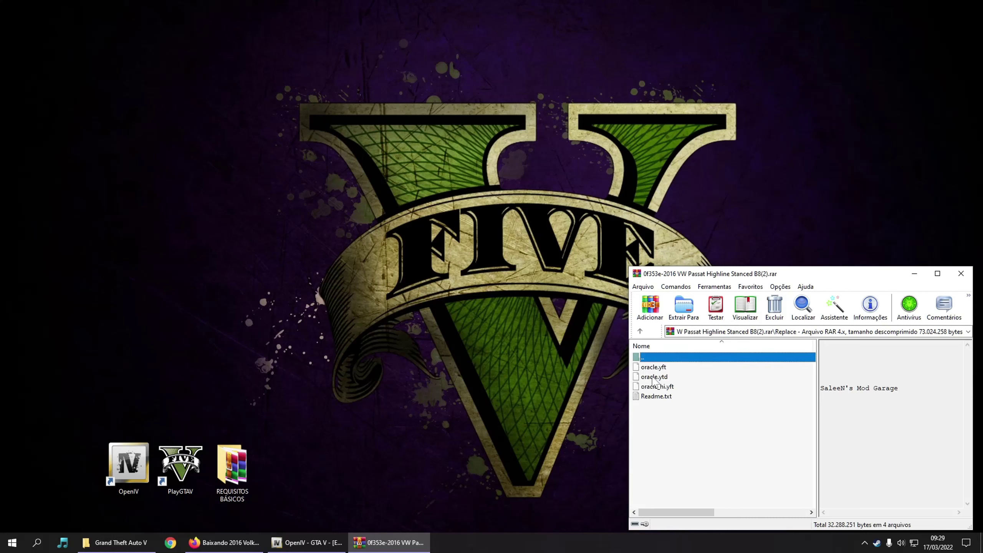
click(660, 370)
shift+click(657, 387)
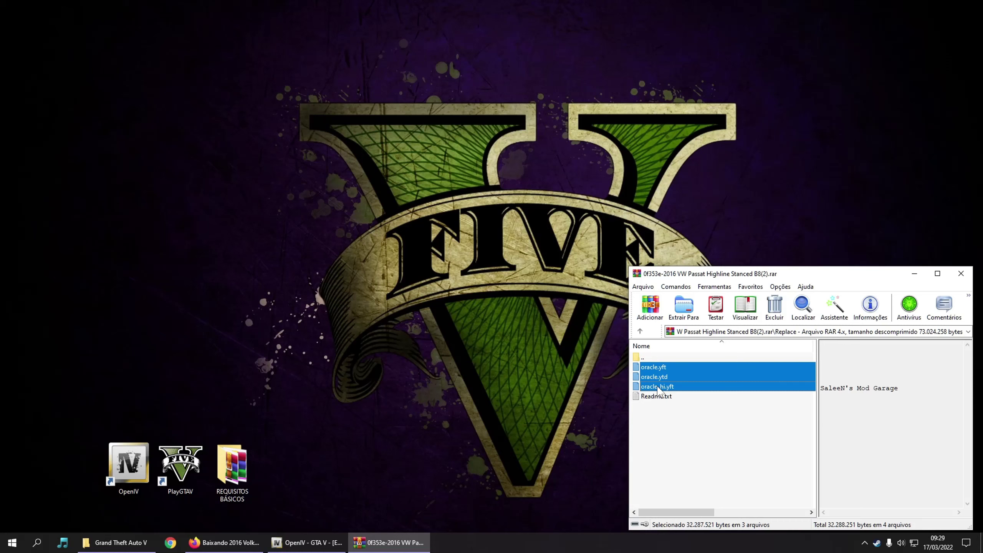
key(BackSpace)
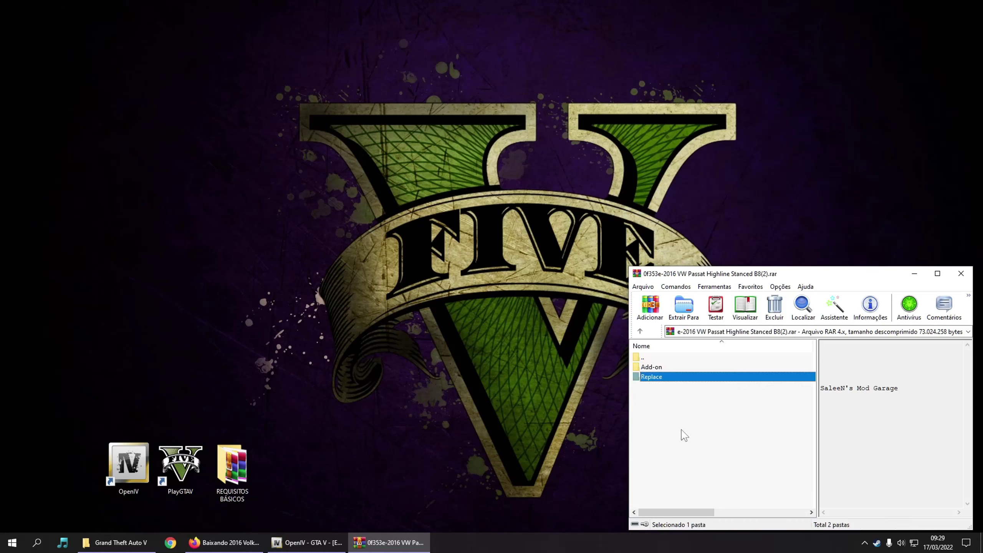
click(653, 368)
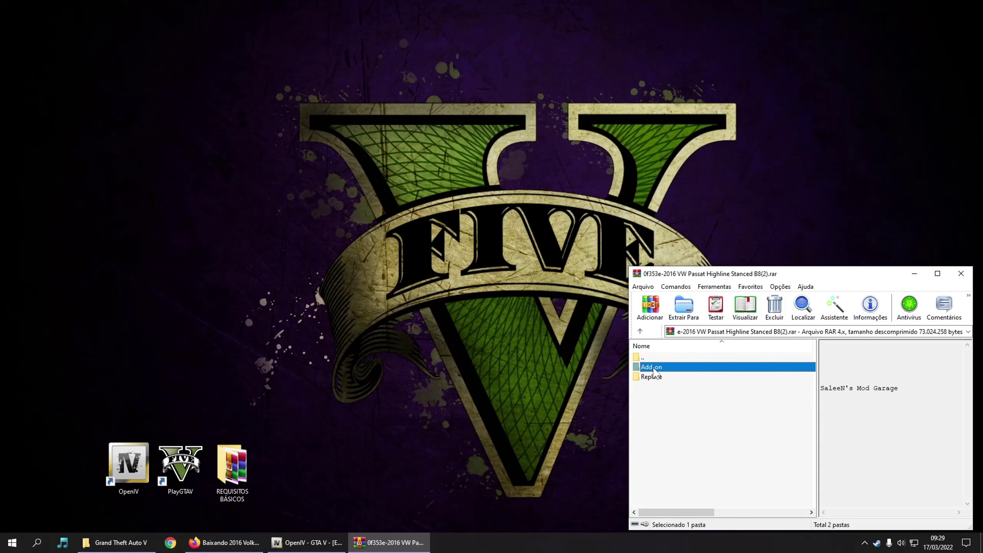
Examine the archive's Add-on folder and the dlc.rpf file inside vwstance, then return to the Add-on folder.
double_click(654, 368)
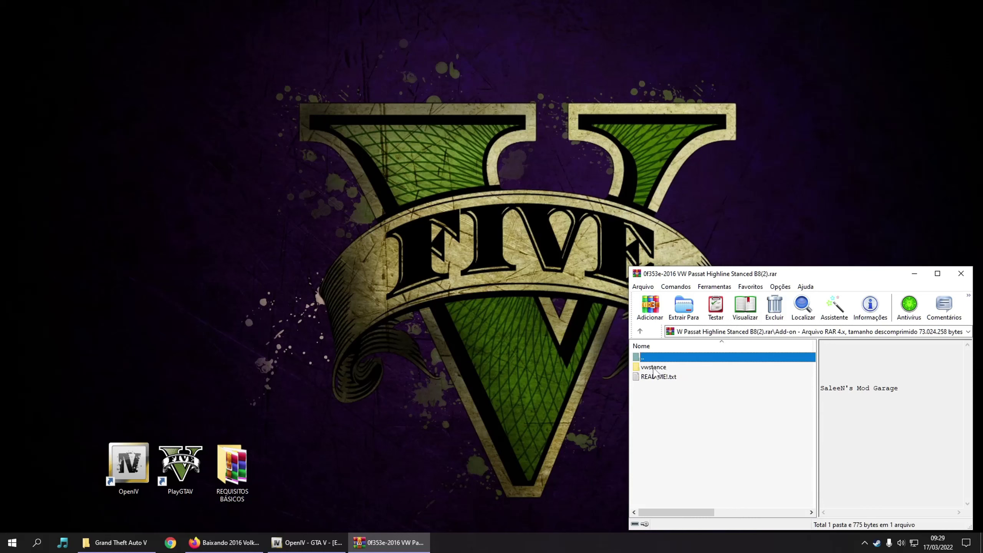
click(656, 368)
double_click(658, 368)
click(654, 368)
key(BackSpace)
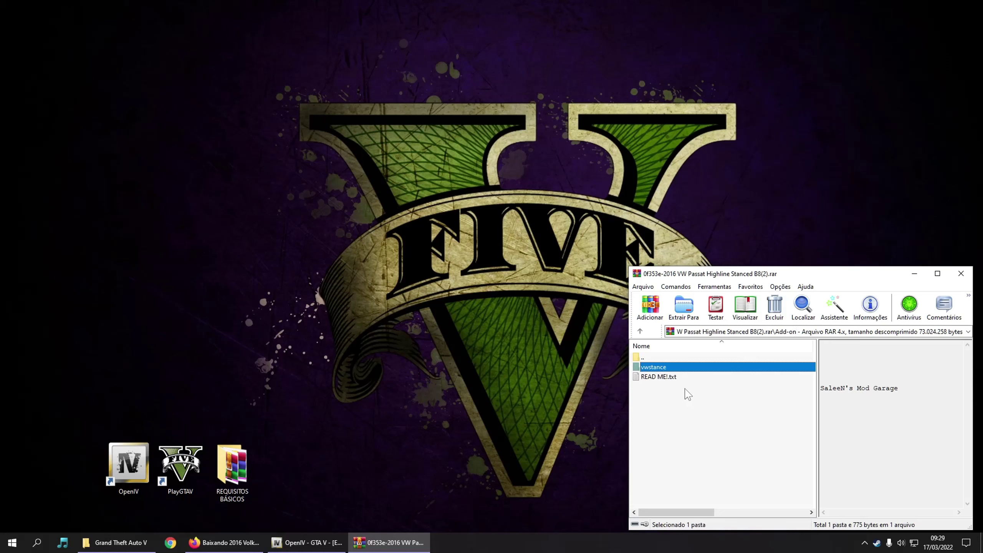
double_click(662, 369)
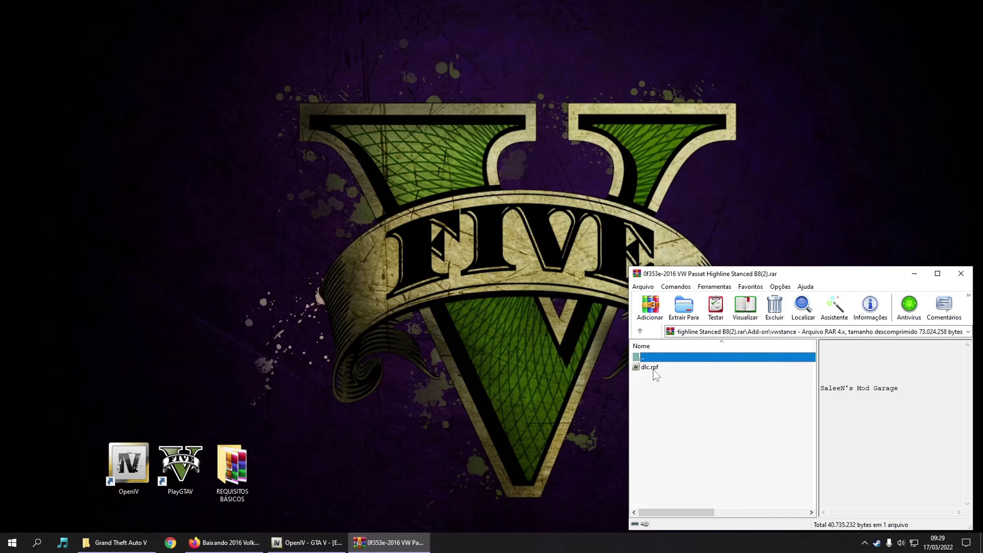
key(BackSpace)
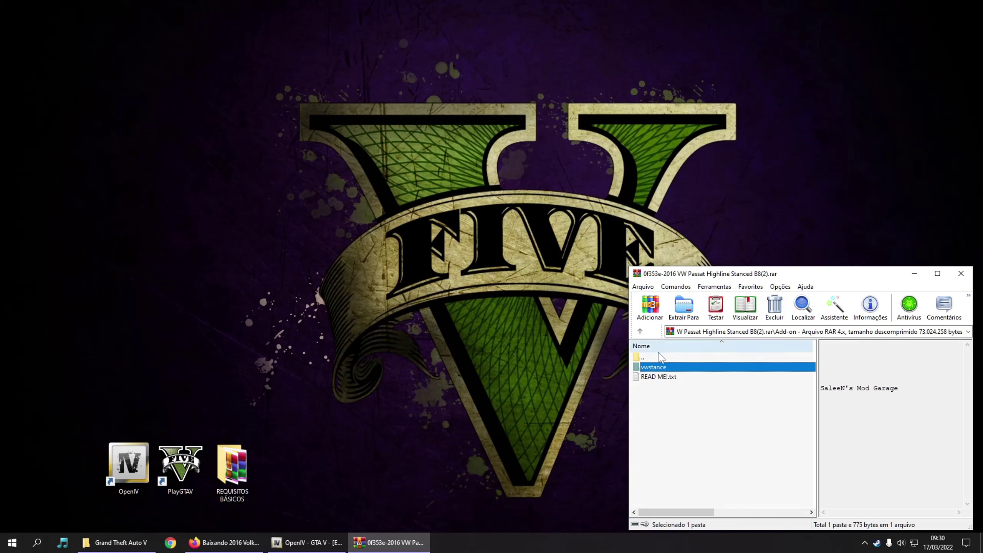
Switch to the Grand Theft Auto V folder window and open mods\update\x64\dlcpacks.
click(128, 539)
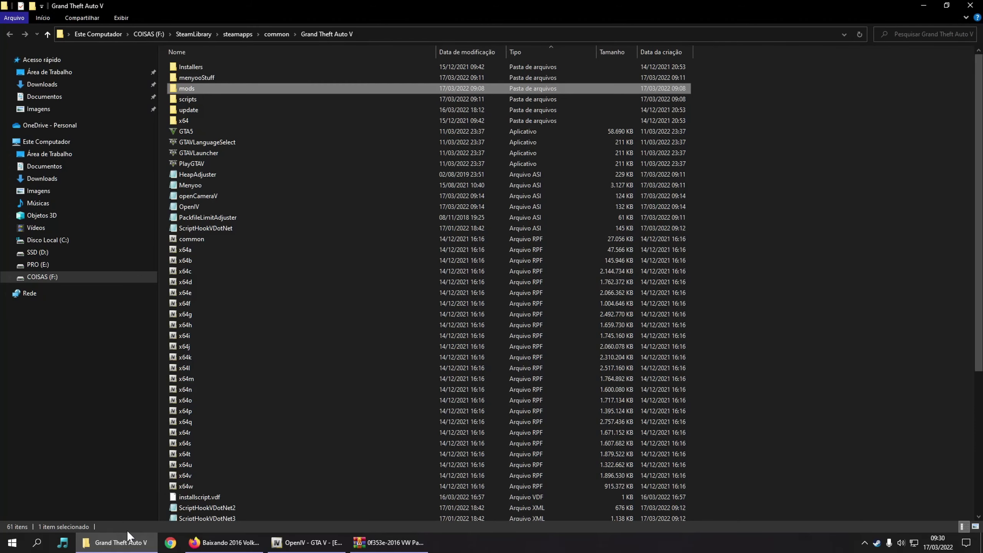
double_click(192, 89)
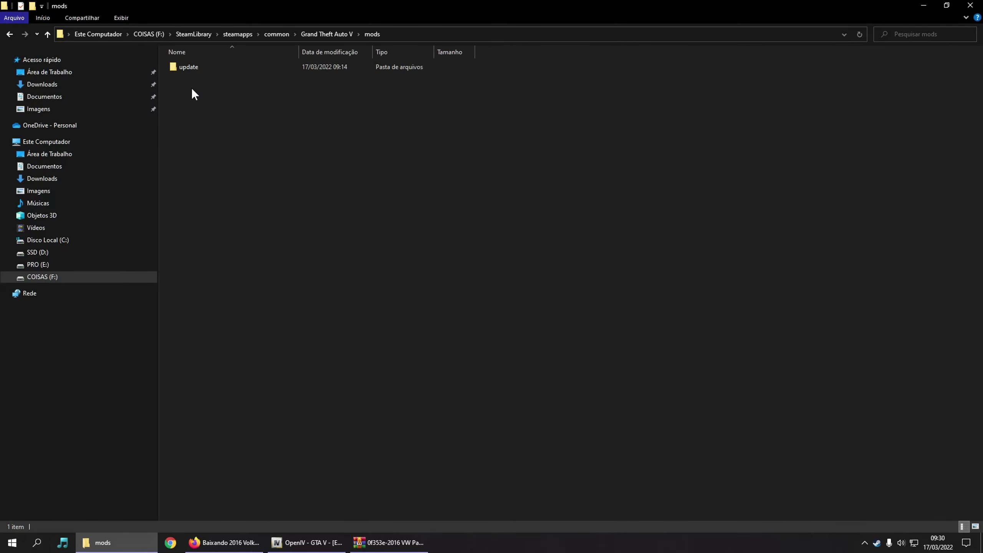
double_click(191, 69)
double_click(192, 67)
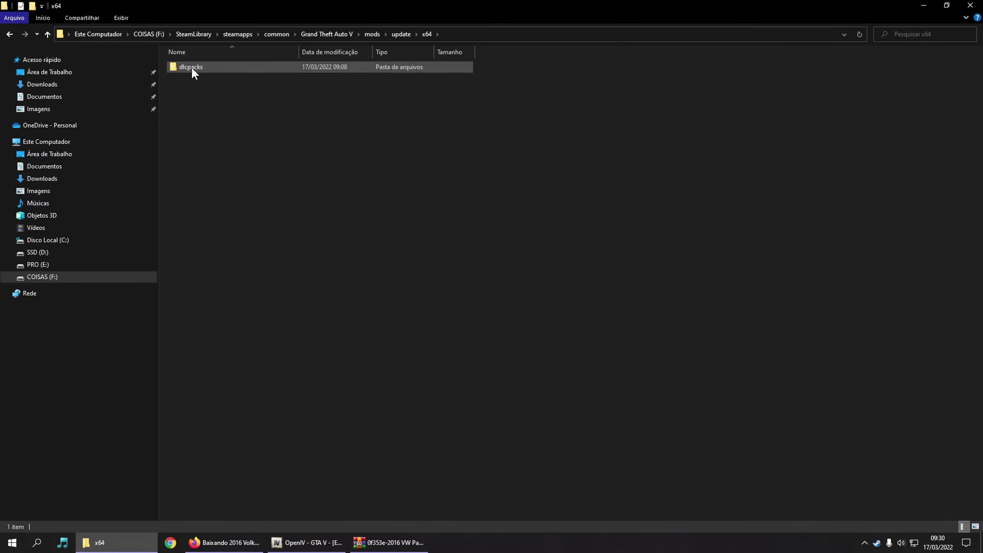
double_click(191, 67)
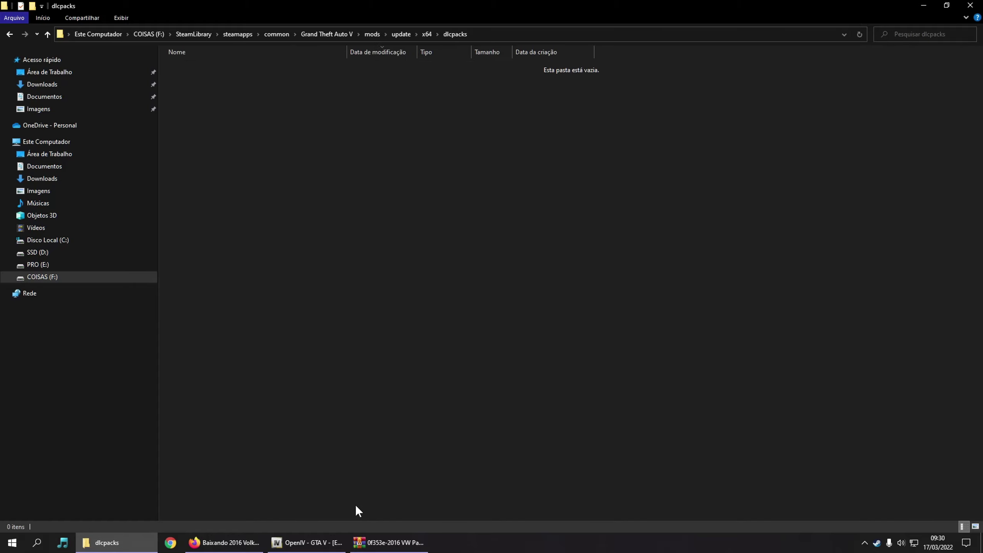
Extract the vwstance folder from the Passat archive into the dlcpacks folder and minimise the folder window.
click(388, 542)
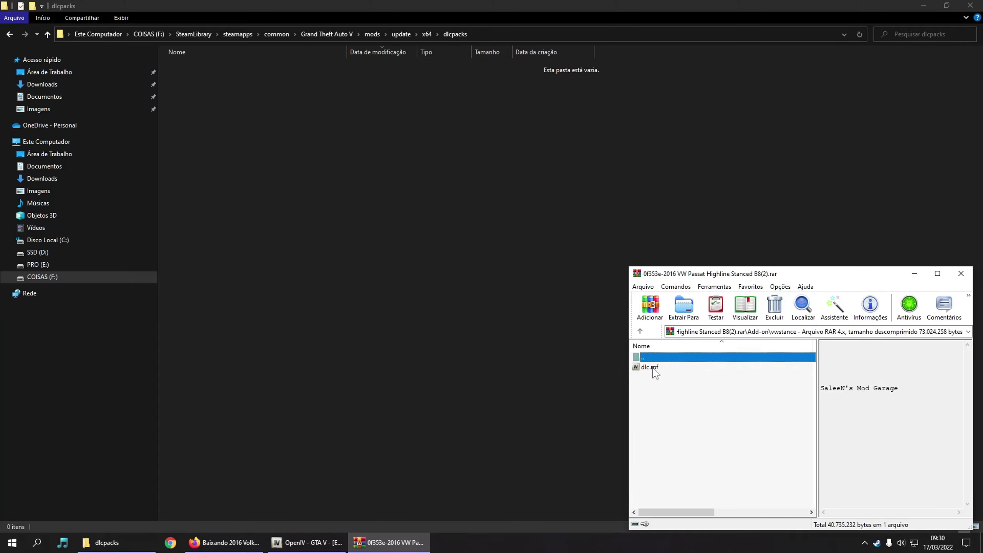
key(BackSpace)
drag(653, 367, 269, 147)
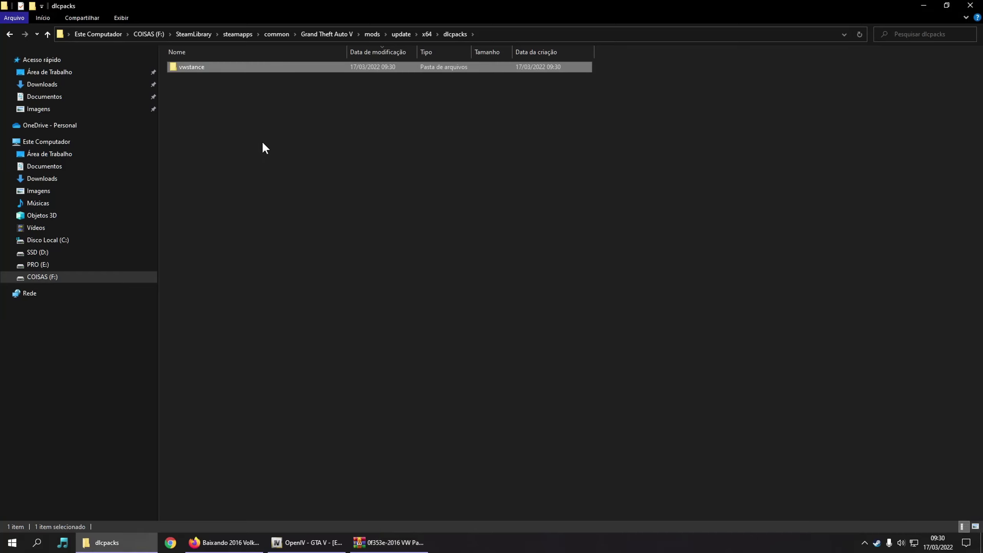
click(268, 124)
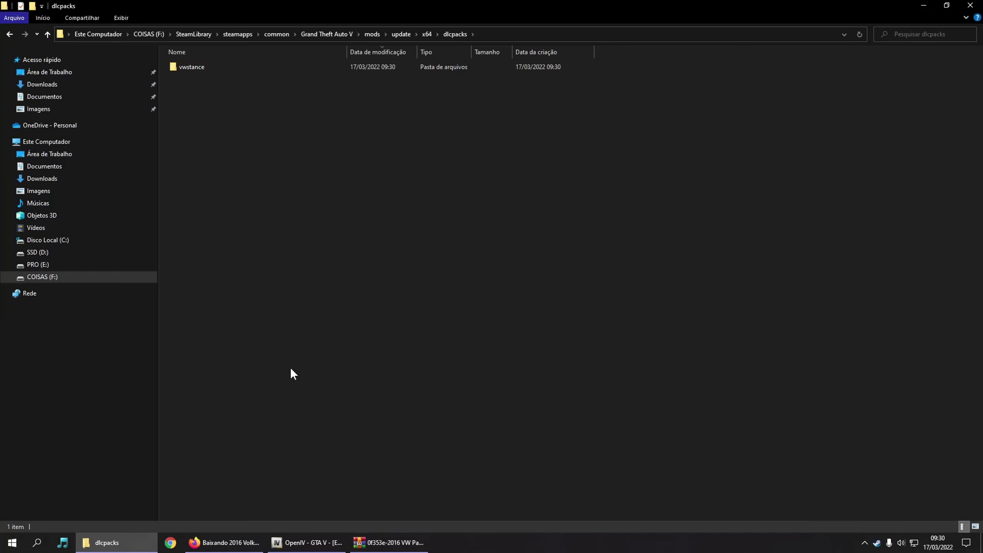
click(924, 5)
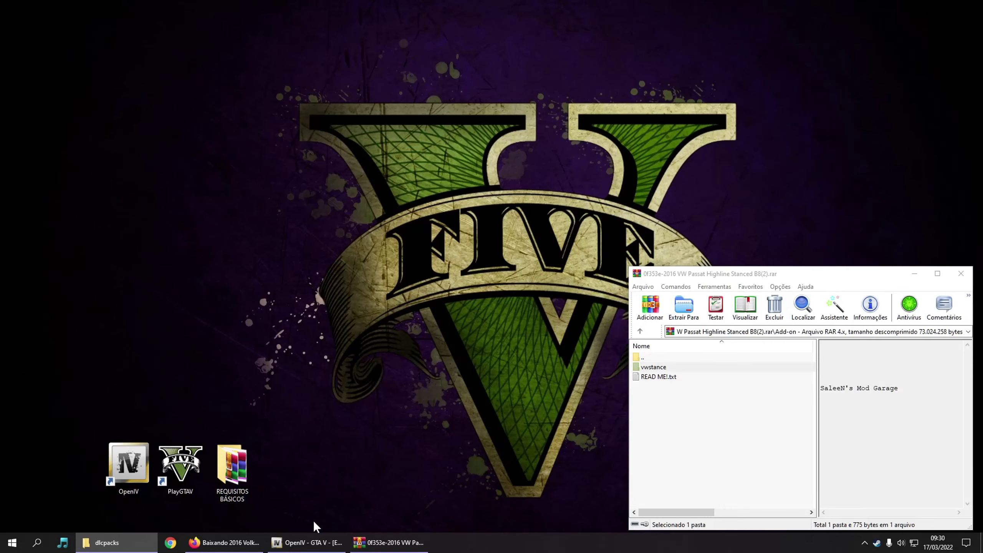
Switch to OpenIV, minimise the archive window and open mods\update\update.rpf\common\data.
click(301, 545)
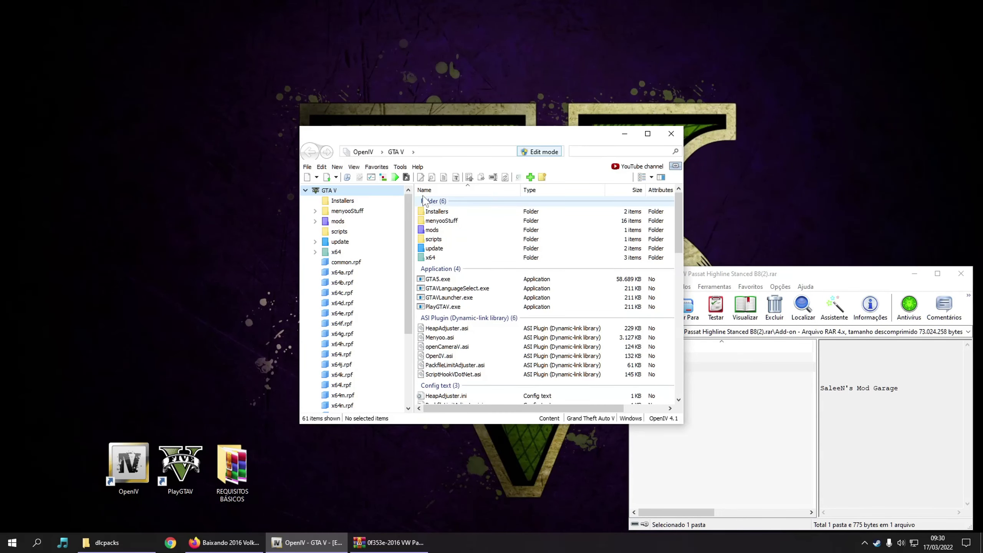
click(907, 274)
click(915, 274)
click(376, 166)
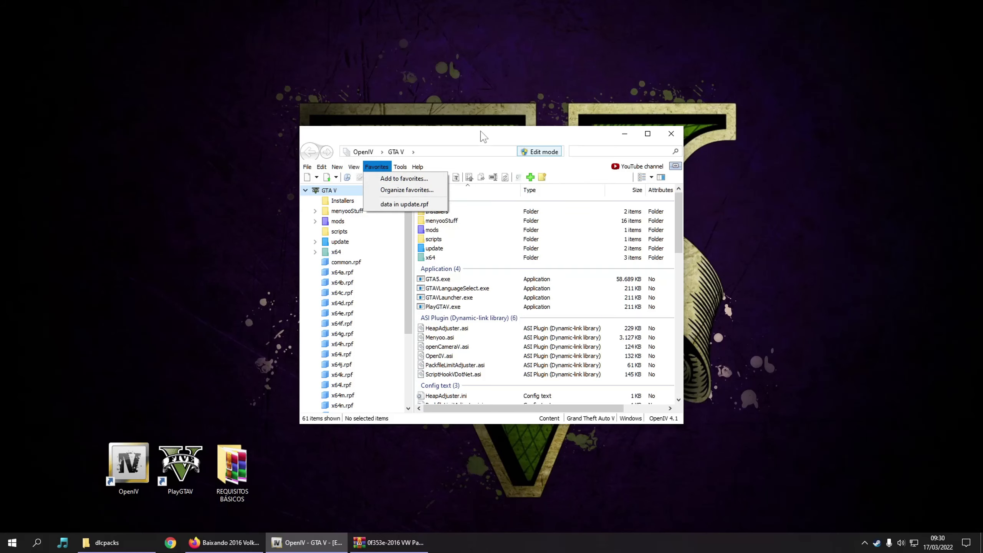
click(366, 232)
click(344, 222)
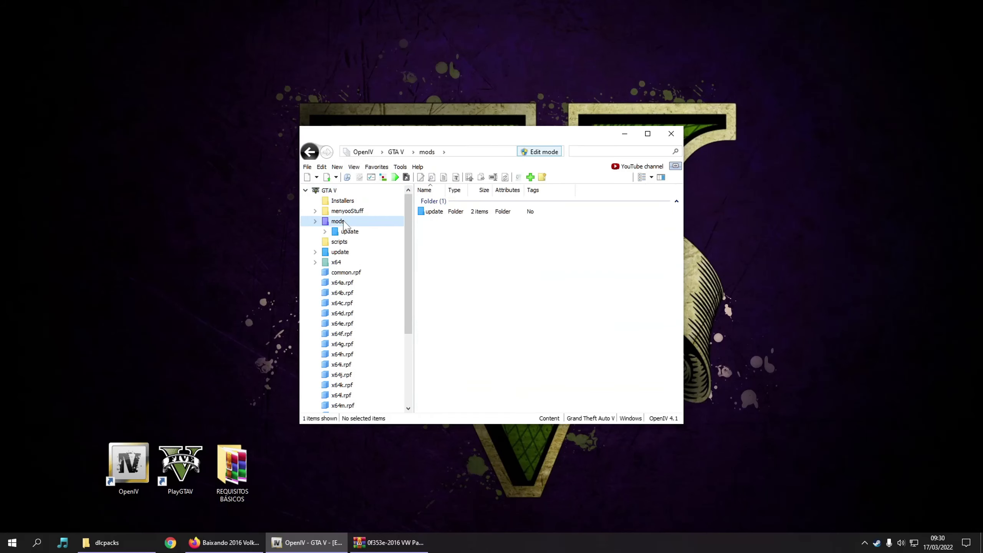
click(352, 232)
double_click(440, 234)
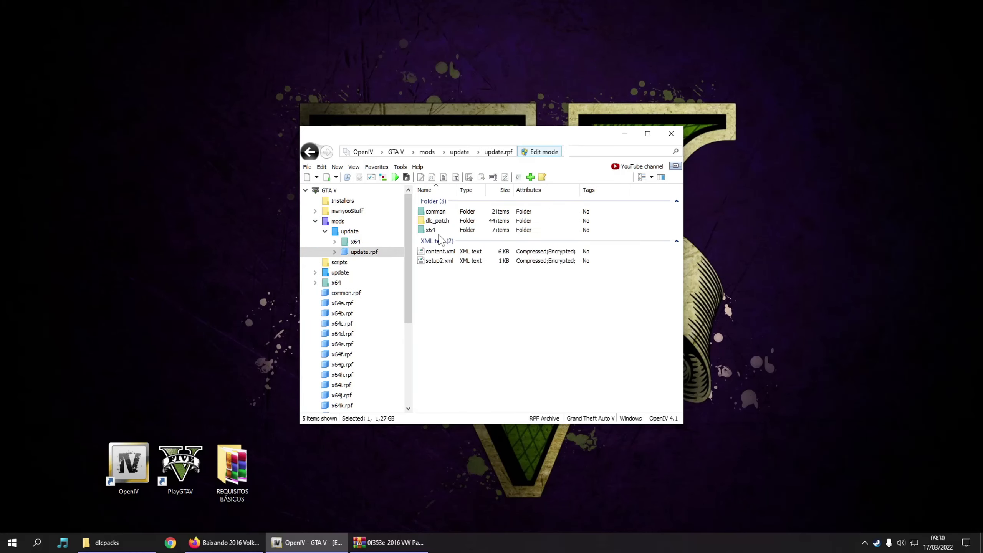
double_click(443, 213)
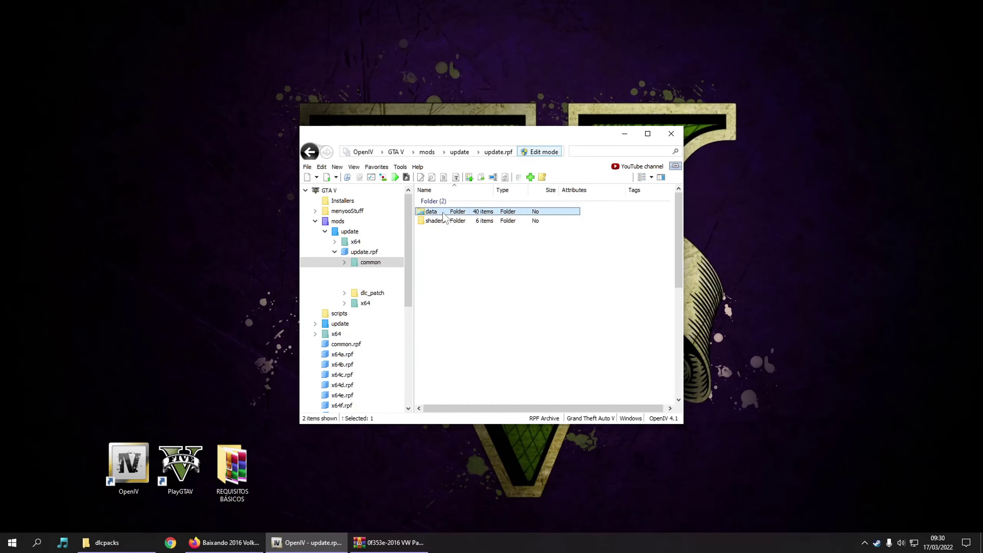
double_click(444, 212)
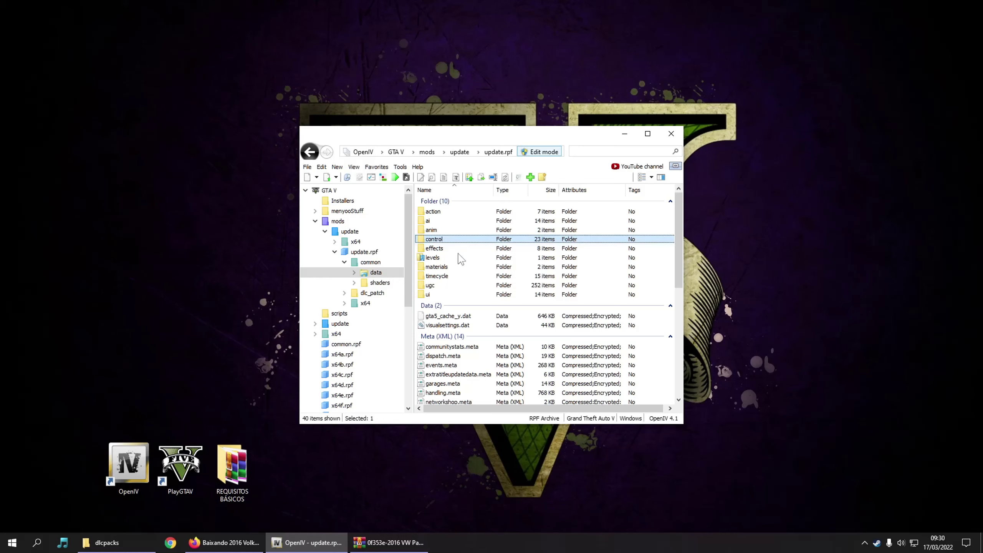
Open dlclist.xml for editing and move its text editor beside the file list, showing the last entries.
key(d)
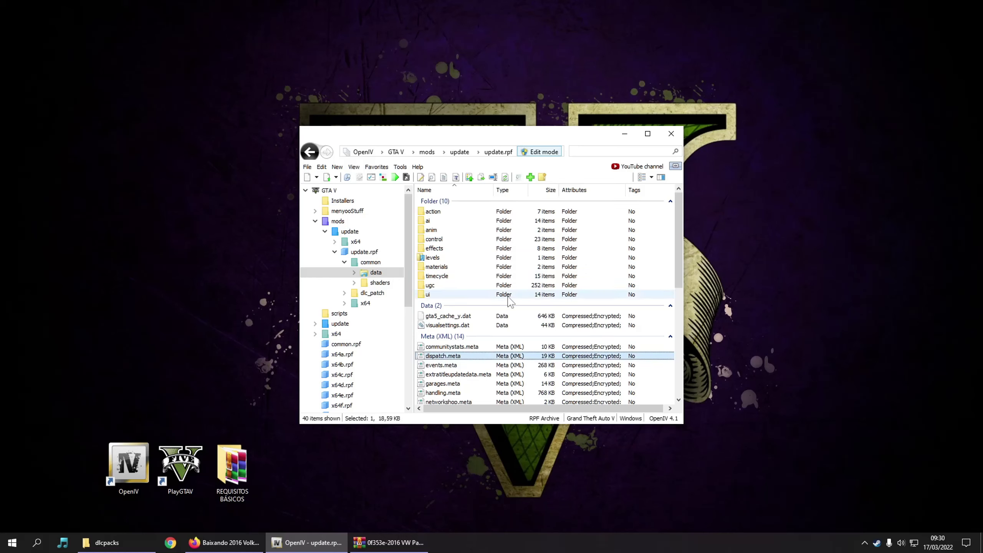
key(d)
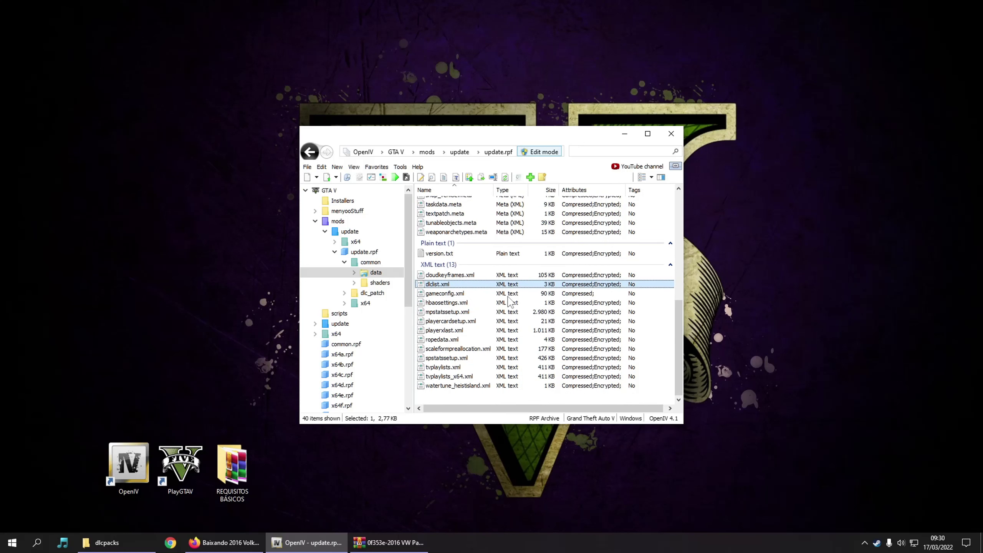
right_click(438, 286)
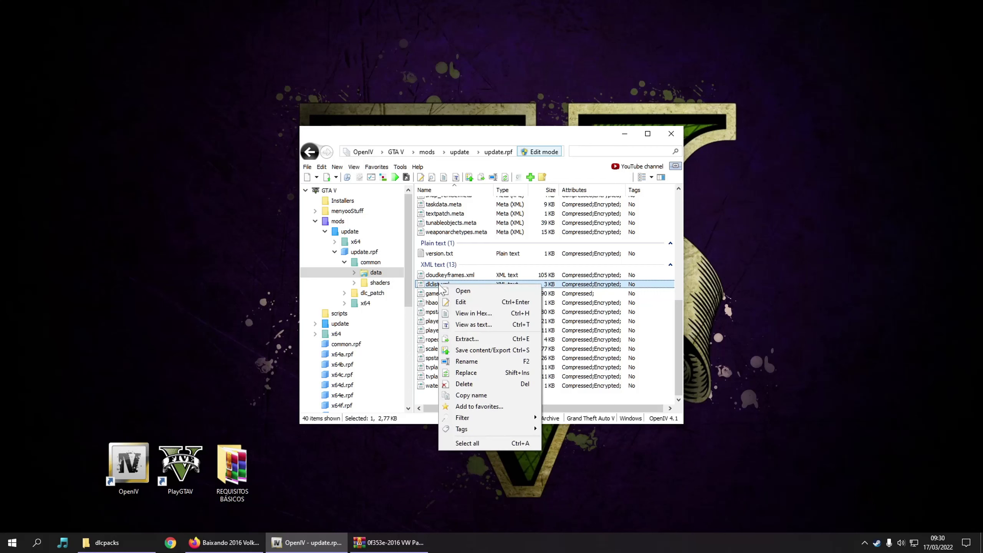
click(468, 301)
drag(509, 156, 680, 138)
scroll(651, 294, down, 18)
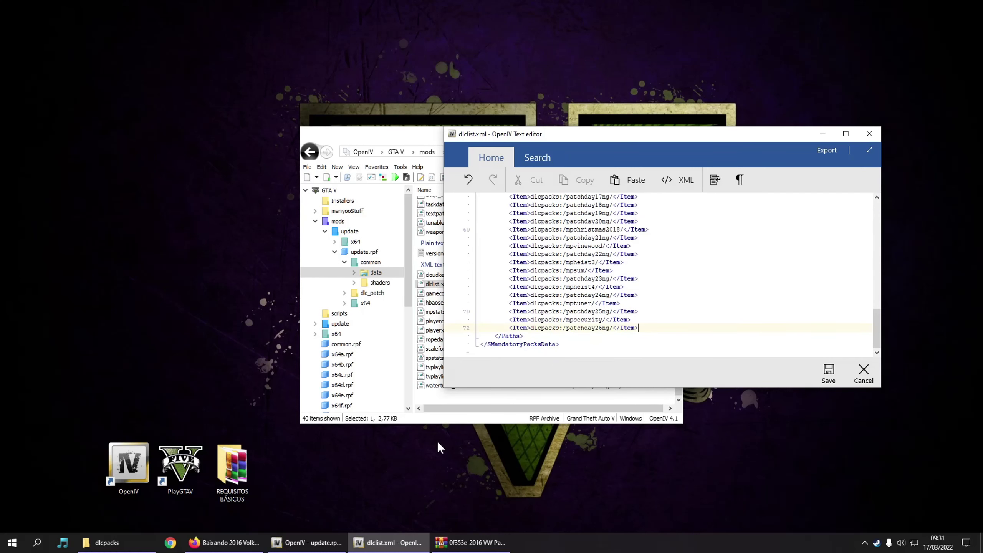
Open READ ME!.txt from the archive, copy its <item>dlcpacks:\vwstance\</item> line and minimise the readme.
click(471, 542)
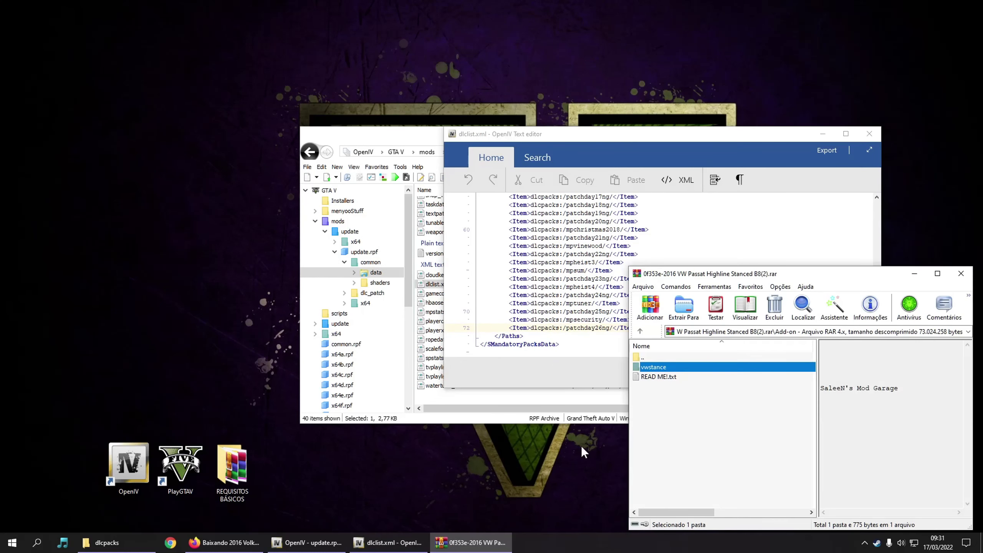
double_click(658, 376)
drag(500, 259, 343, 264)
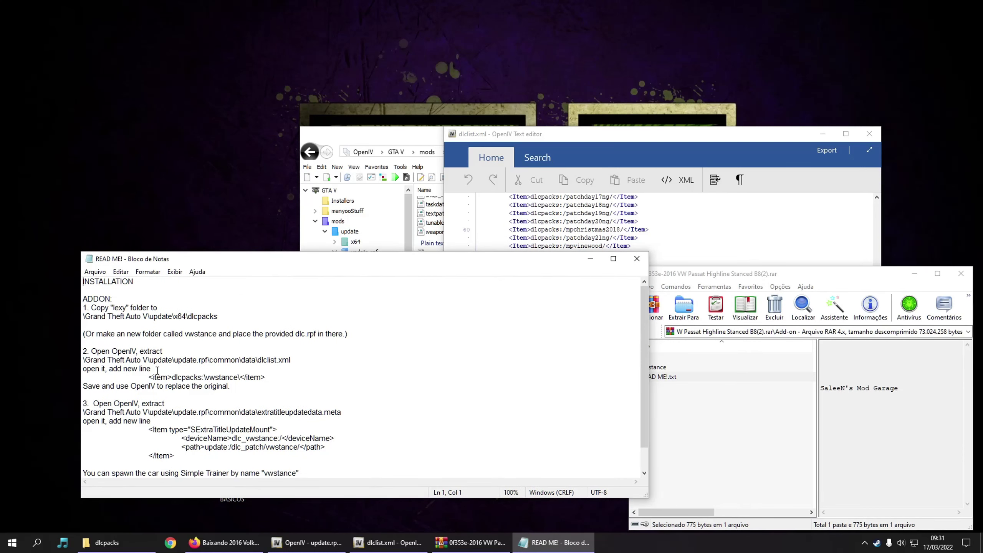
drag(149, 378, 259, 375)
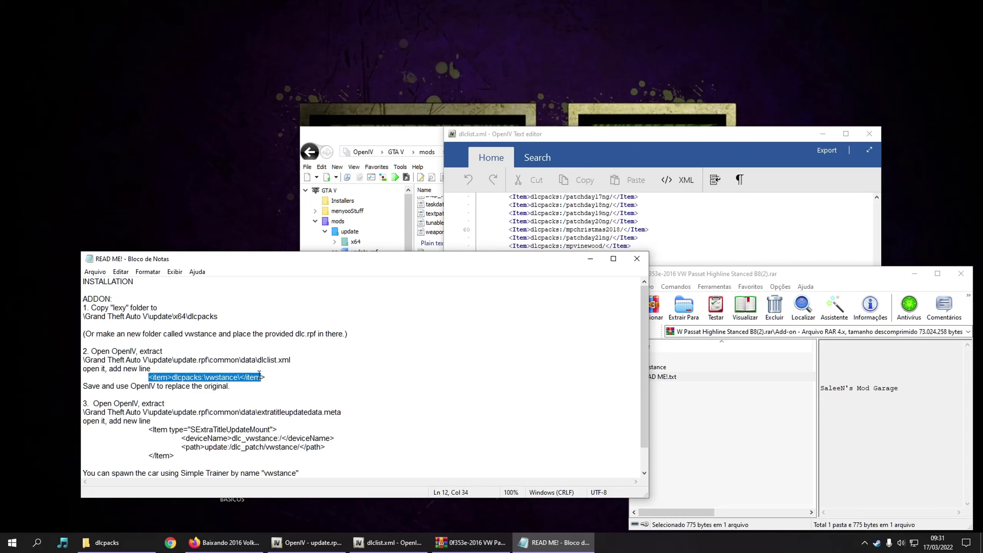
click(686, 139)
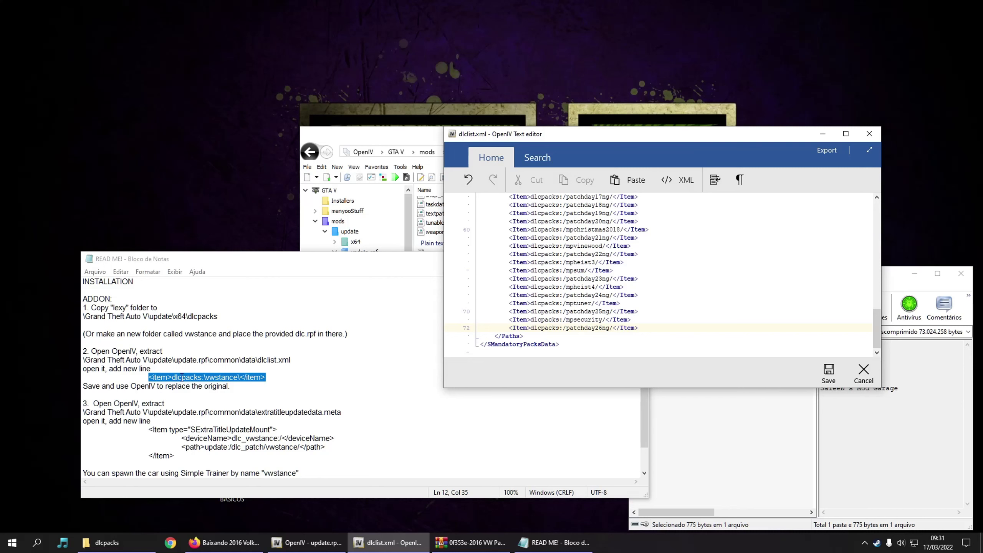
click(215, 379)
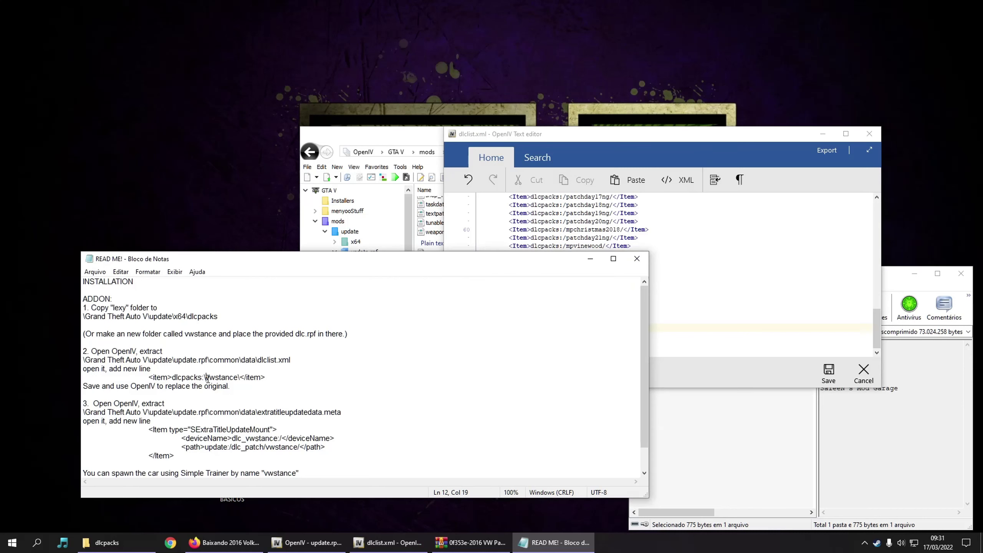
drag(151, 376, 277, 376)
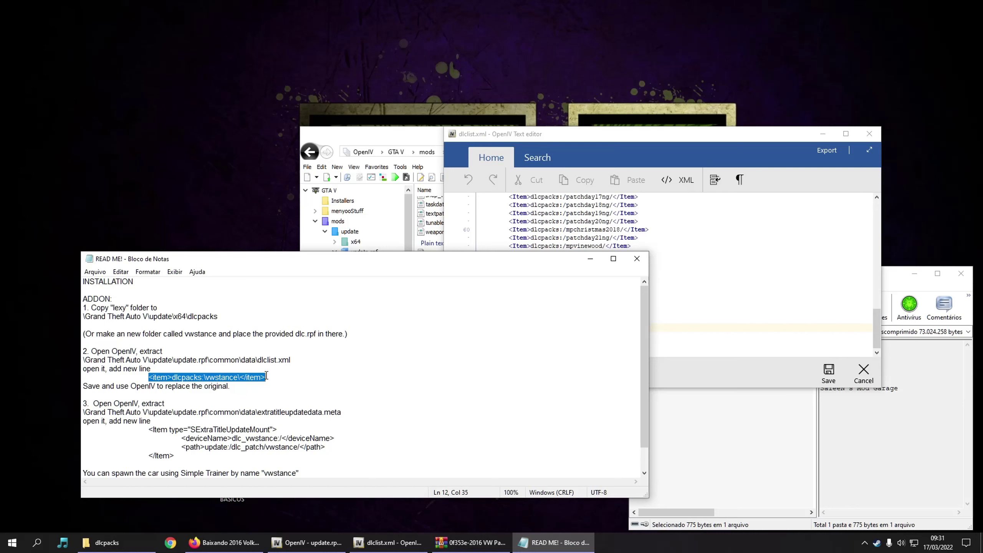
right_click(267, 375)
click(281, 405)
click(590, 259)
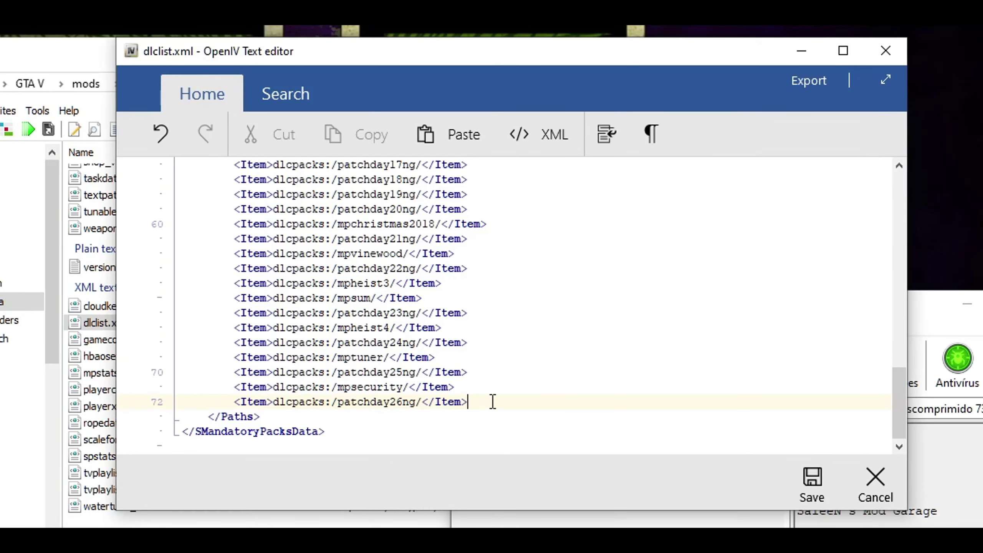
Paste the copied vwstance item on a new line below the patchday26ng entry in dlclist.xml.
scroll(492, 401, up, 18)
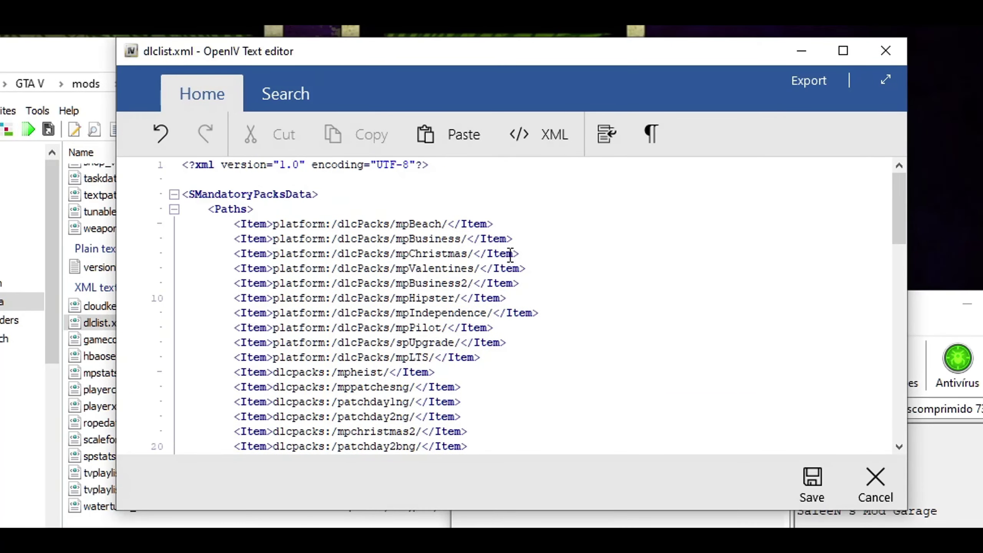
scroll(358, 302, down, 11)
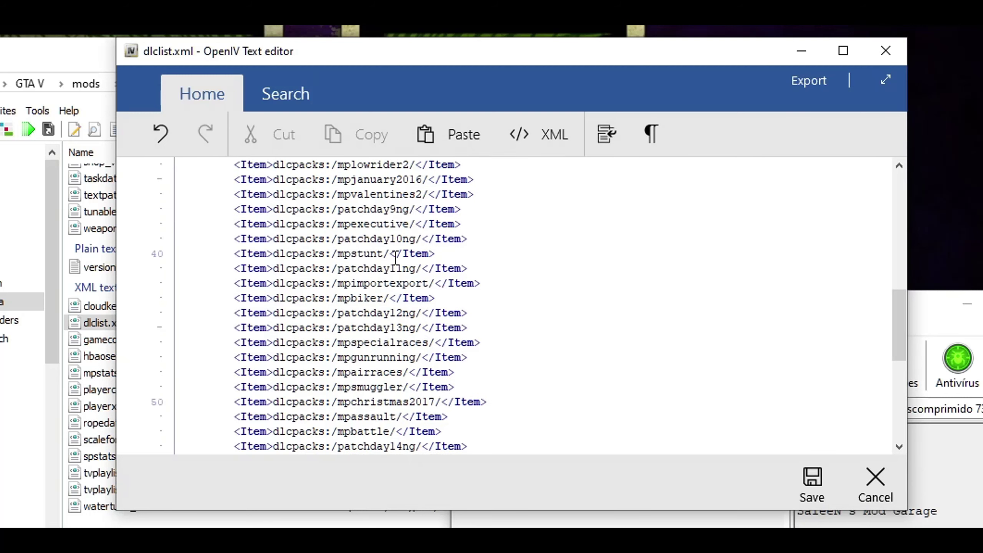
scroll(395, 257, down, 7)
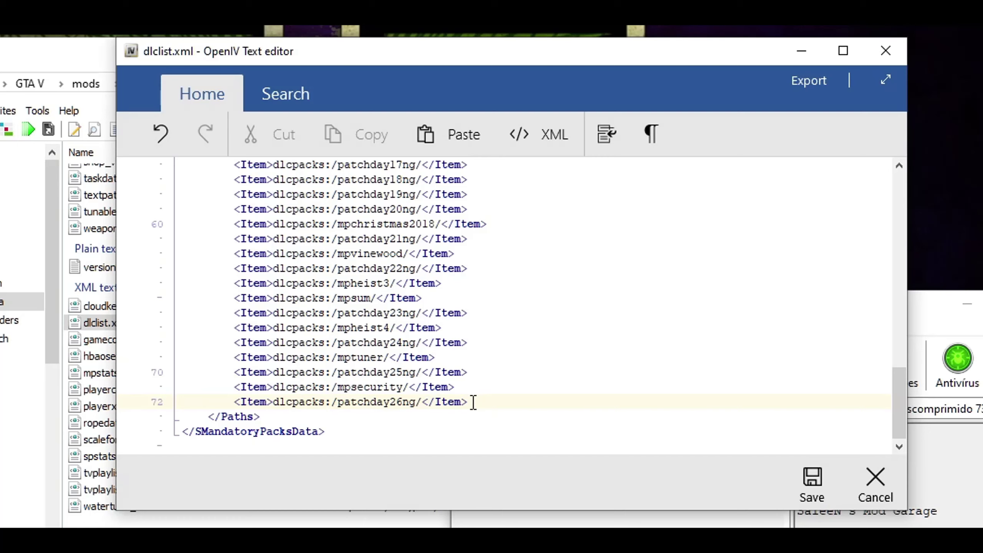
key(Return)
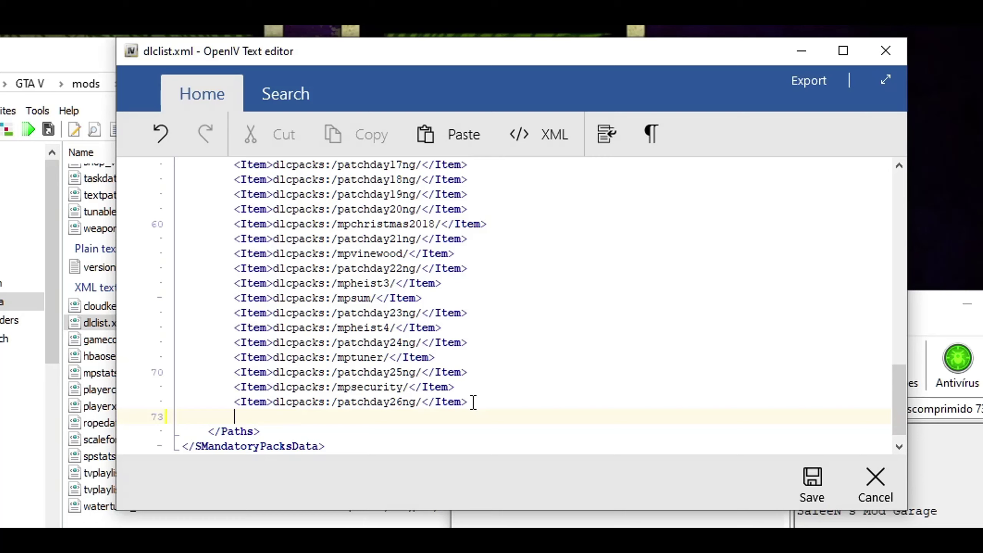
key(ctrl+v)
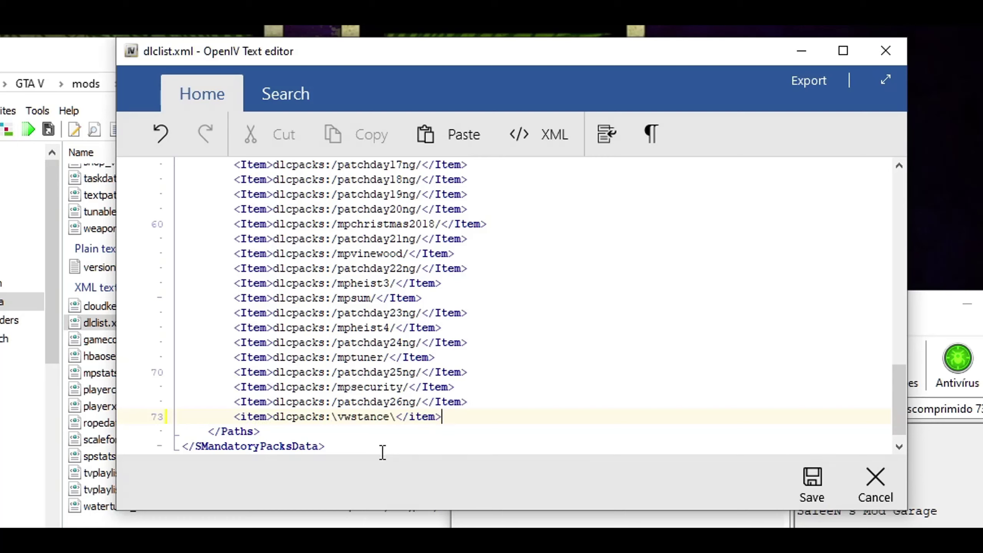
Match the slashes around vwstance in the new dlclist.xml entry to the entry above and select the folder name.
drag(331, 402, 395, 417)
key(ctrl+c)
key(ctrl+v)
key(ctrl+v)
click(451, 418)
double_click(340, 416)
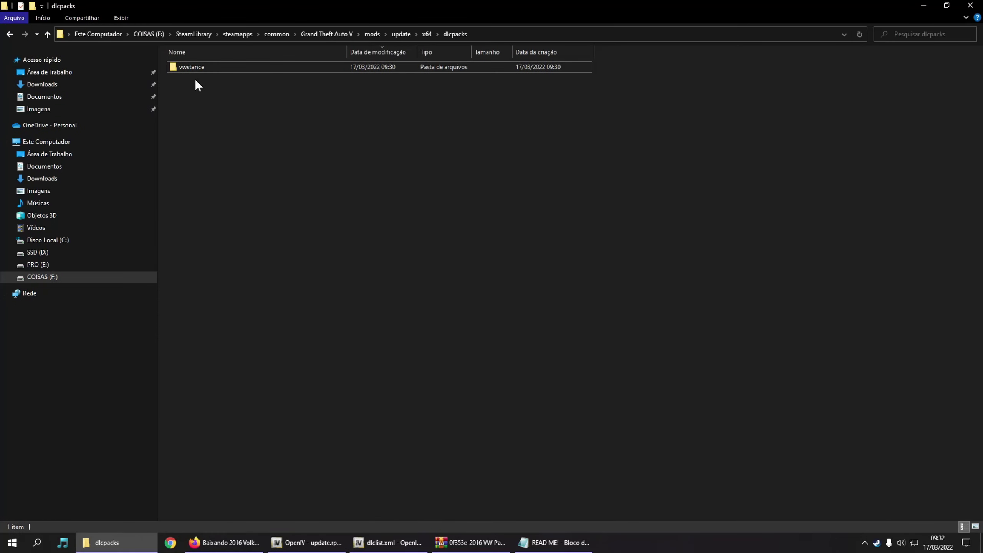
Return to the dlclist.xml editor in OpenIV and save the list with the new vwstance entry.
click(470, 542)
click(470, 542)
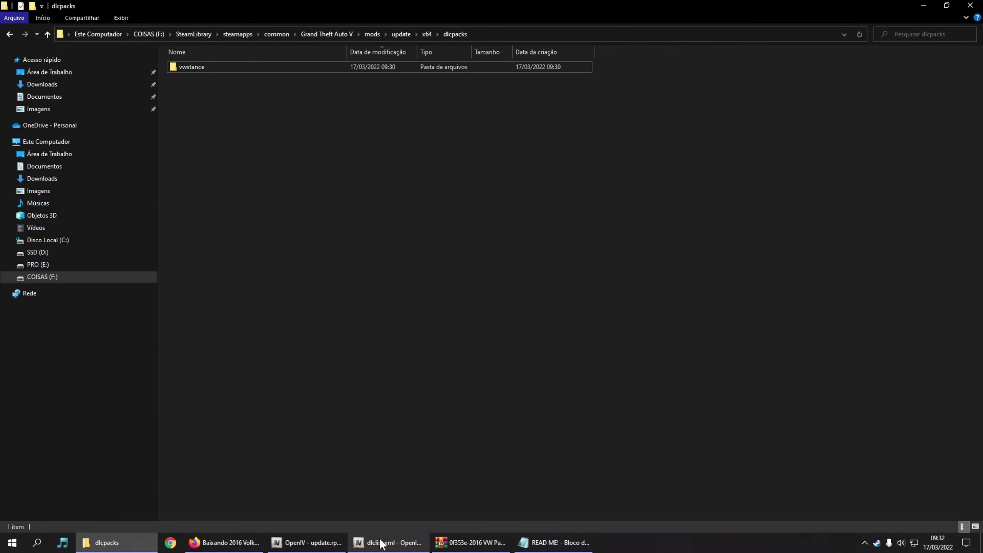
click(388, 542)
click(828, 372)
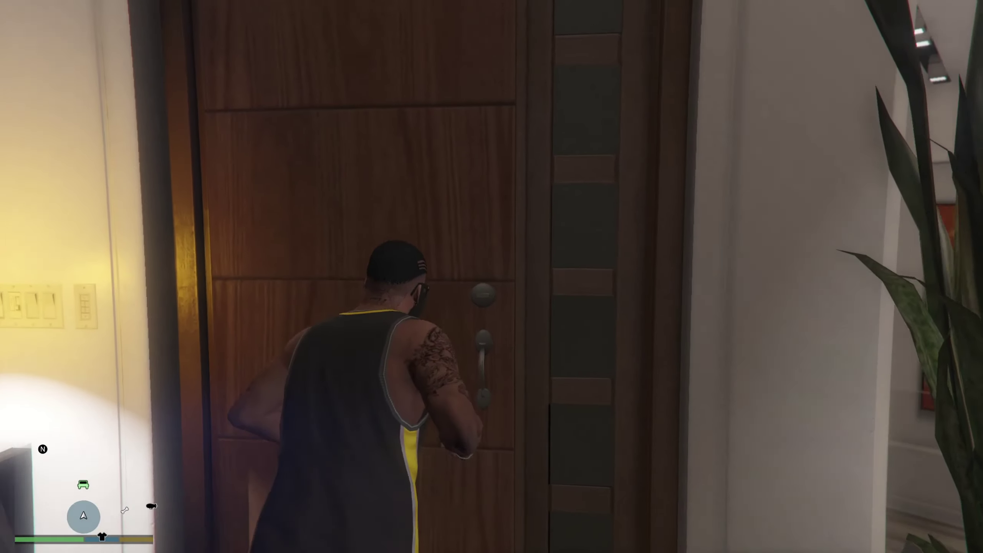
In GTA V, take the character outside to the street and open Menyoo's Vehicle Options.
key(w)
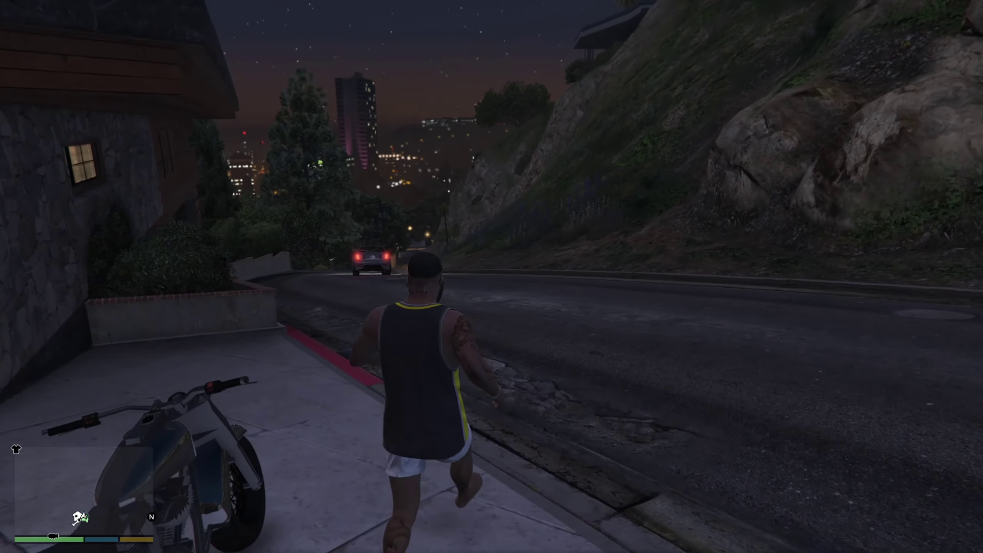
key(w)
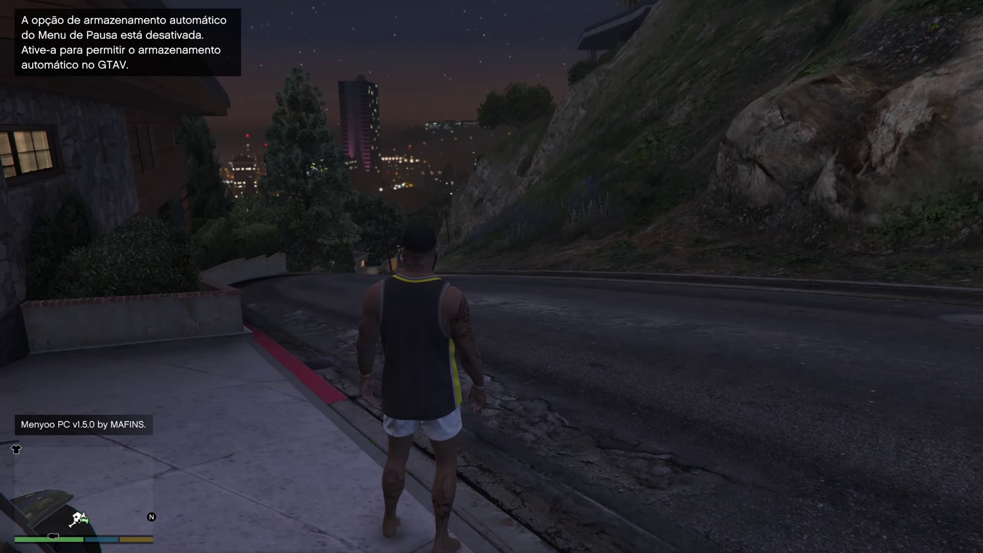
key(F8)
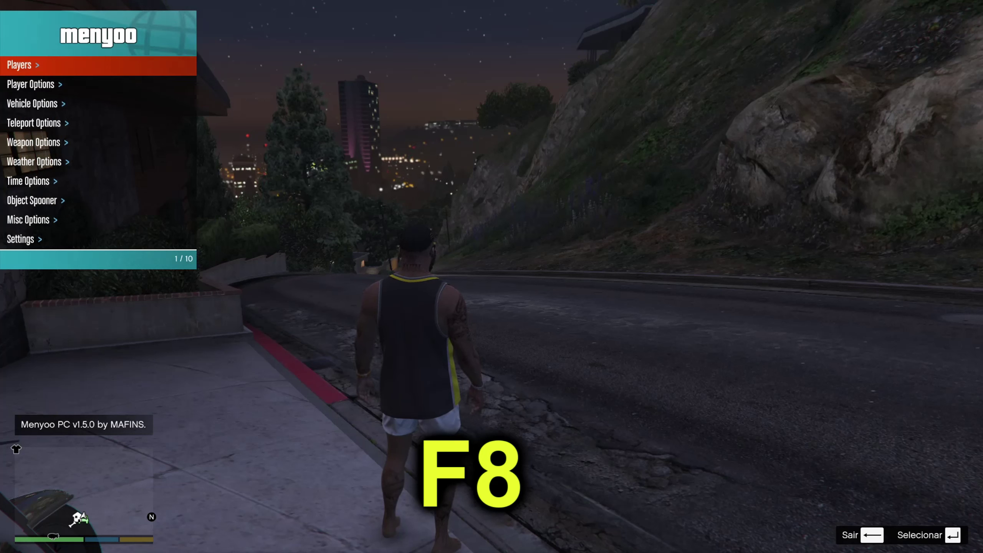
key(Down)
key(Down)
key(Down)
key(Down)
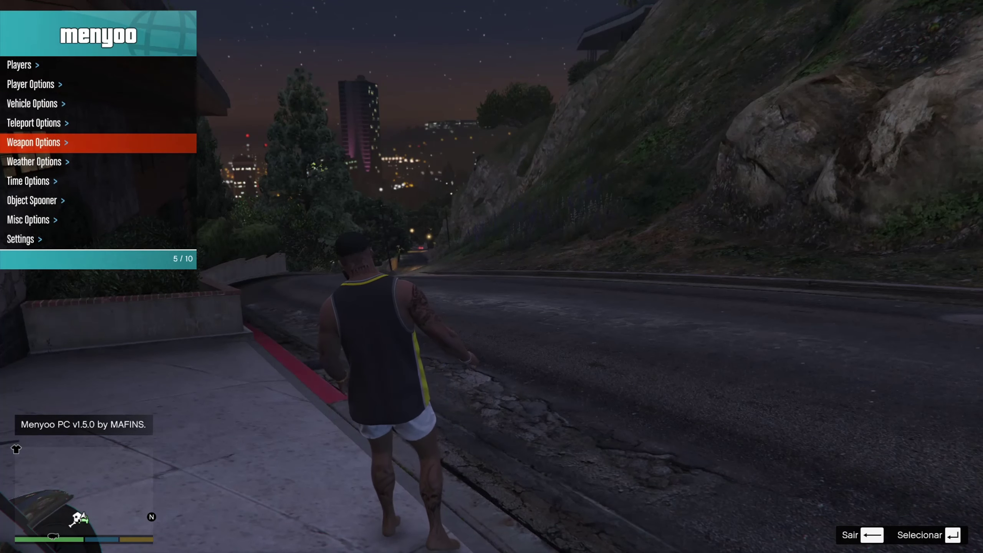
key(Up)
key(Up)
key(Return)
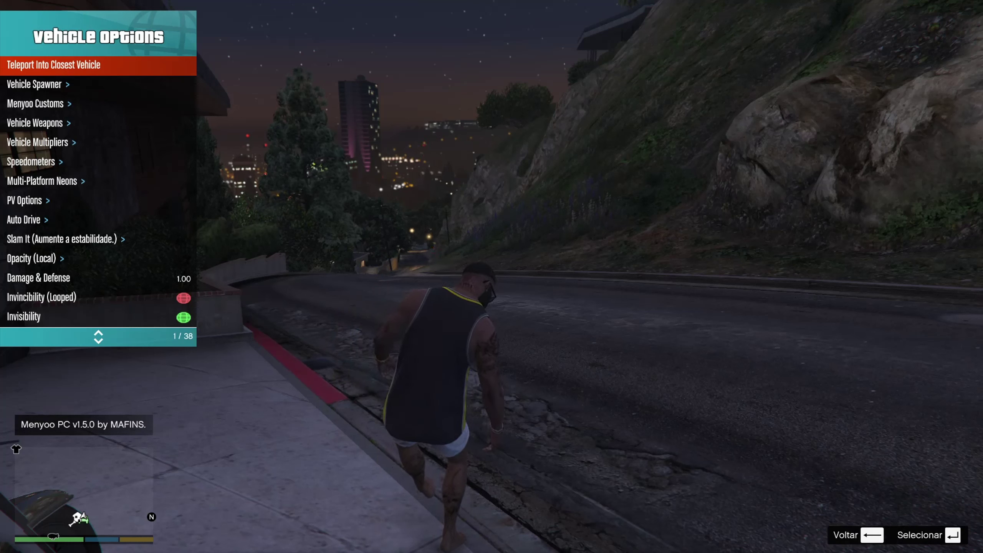
Add the vehicle model vwstance to the Vehicle Spawner's favourites with the custom name Passat.
key(Down)
key(Return)
key(Down)
key(Down)
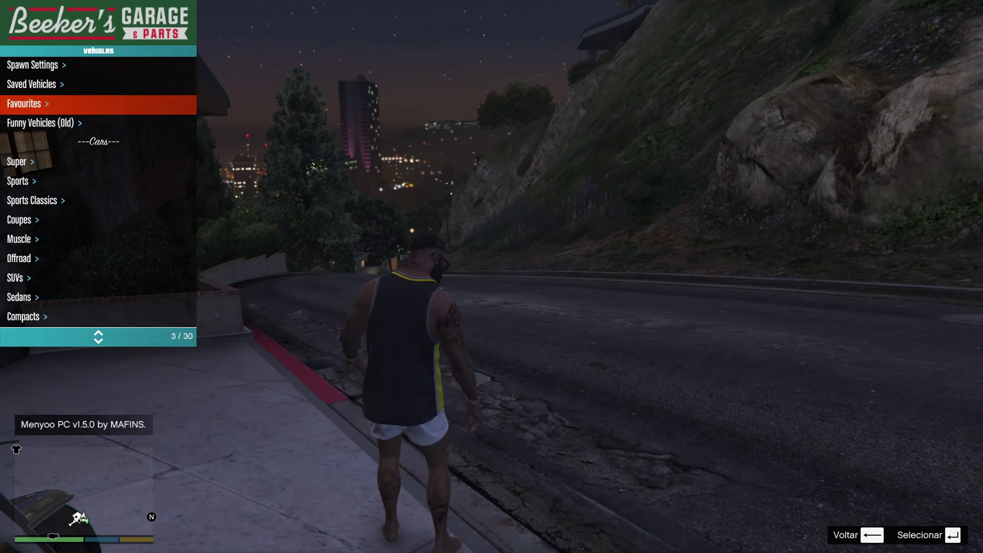
key(Return)
key(Return)
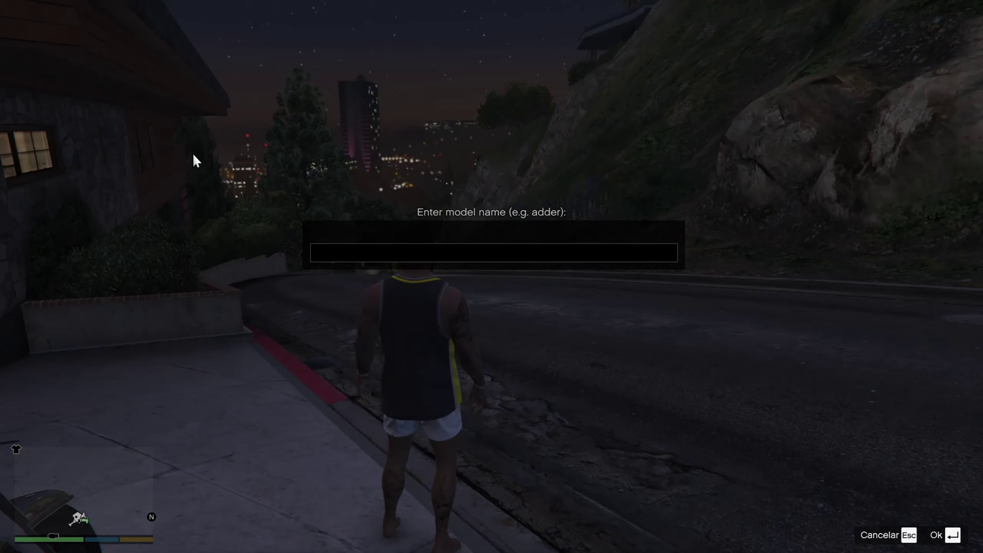
text(v)
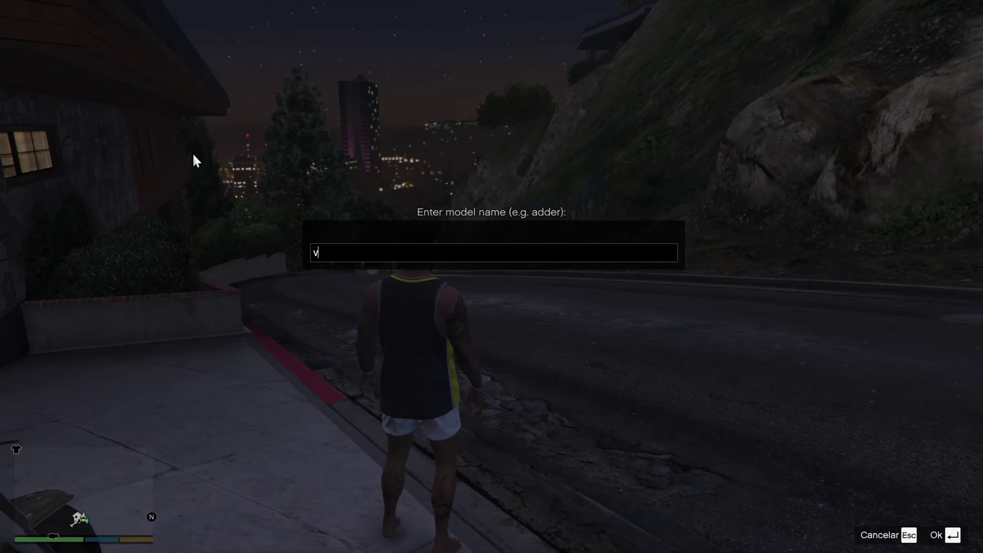
text(wstance)
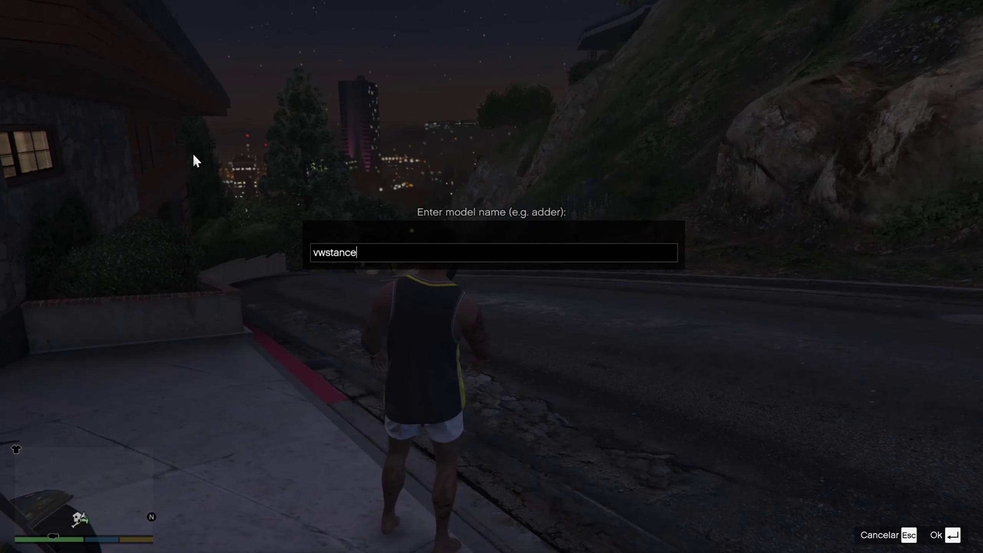
key(Return)
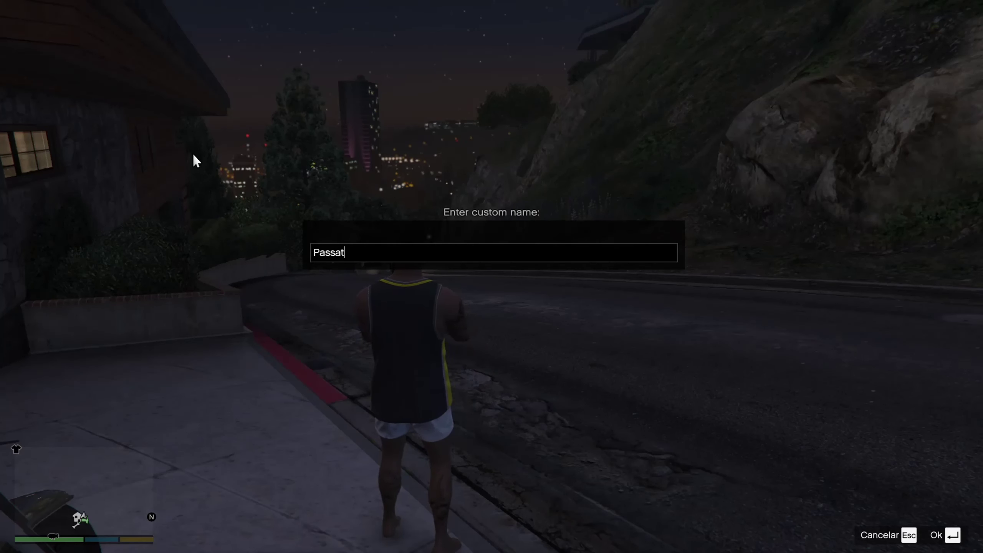
key(Return)
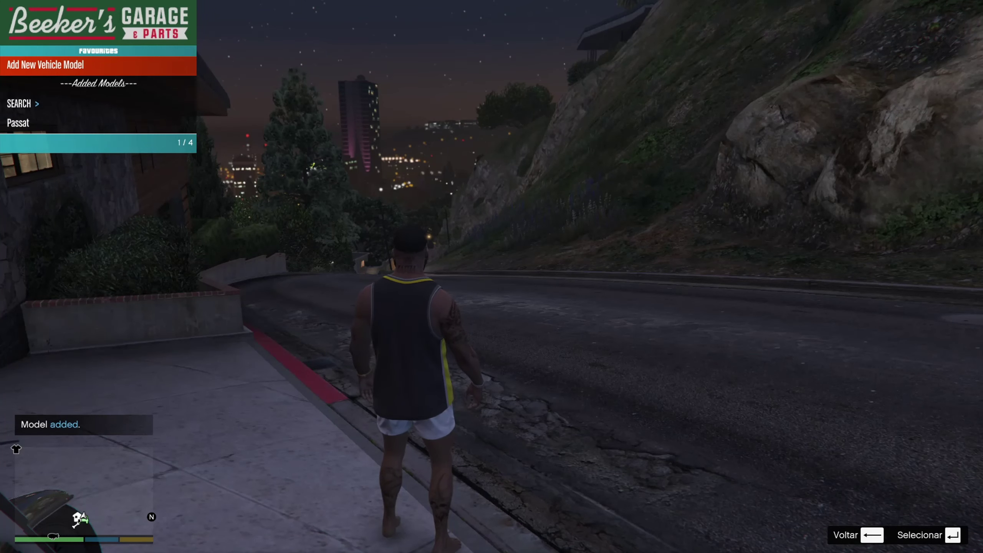
Spawn the Passat from the favourites, drive it onto the road and return to Vehicle Options.
key(Up)
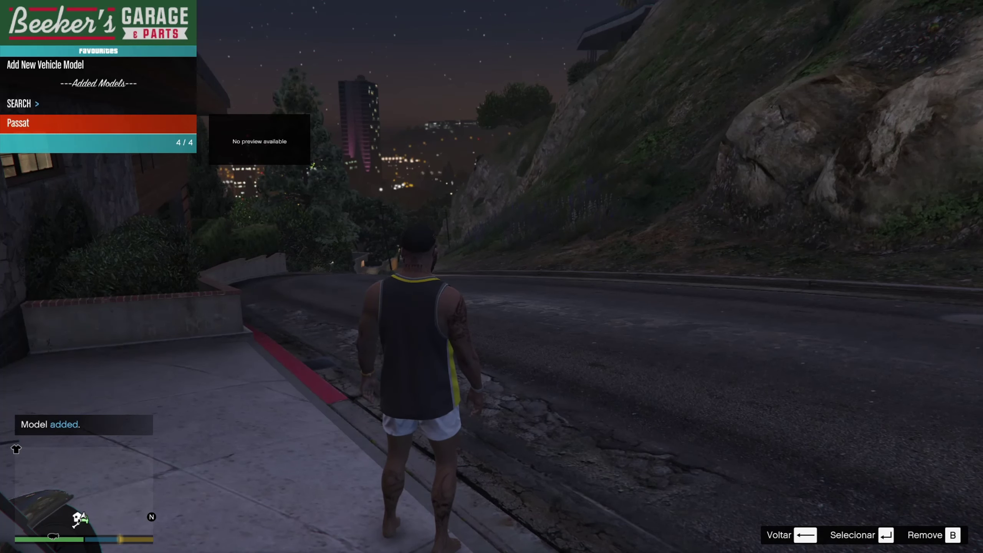
key(BackSpace)
key(Return)
key(Up)
key(Return)
key(w)
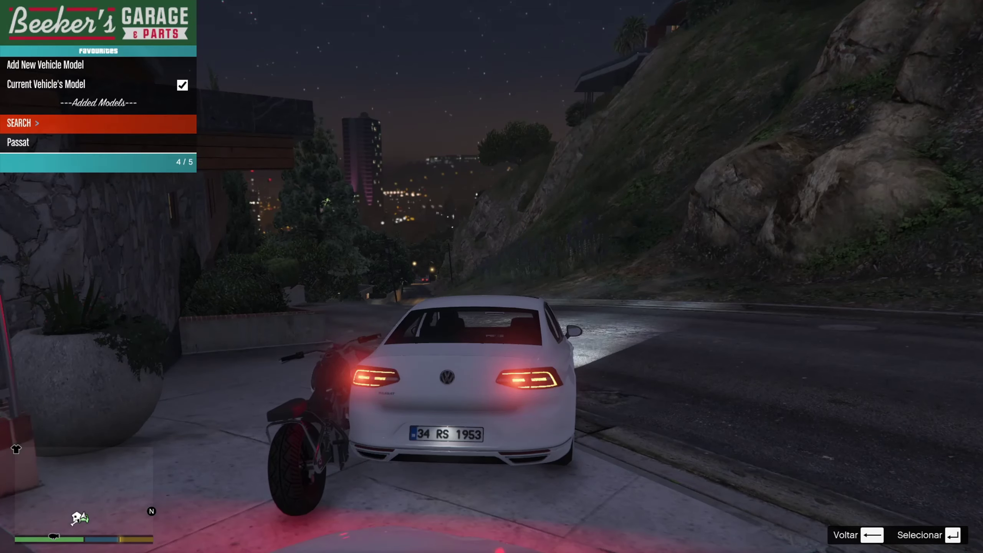
key(w)
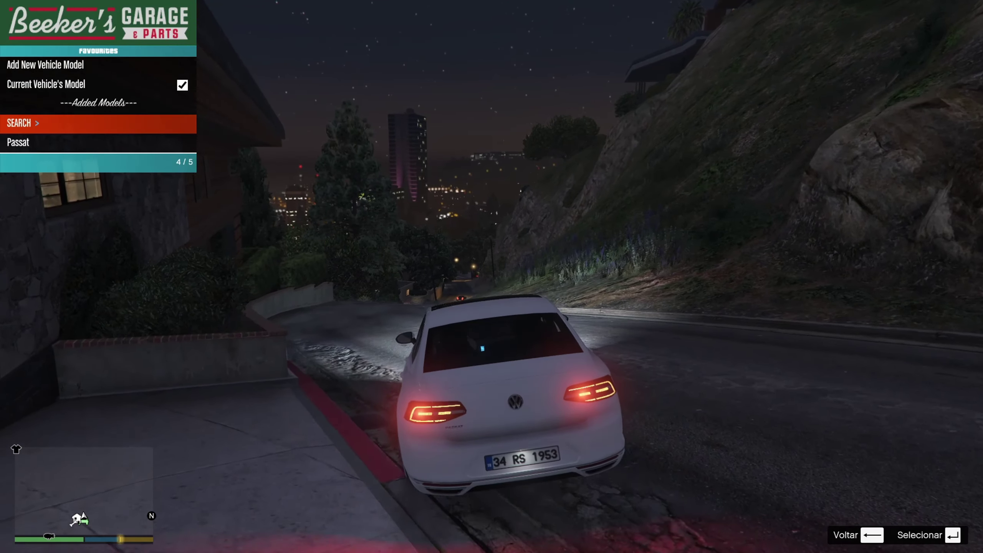
key(BackSpace)
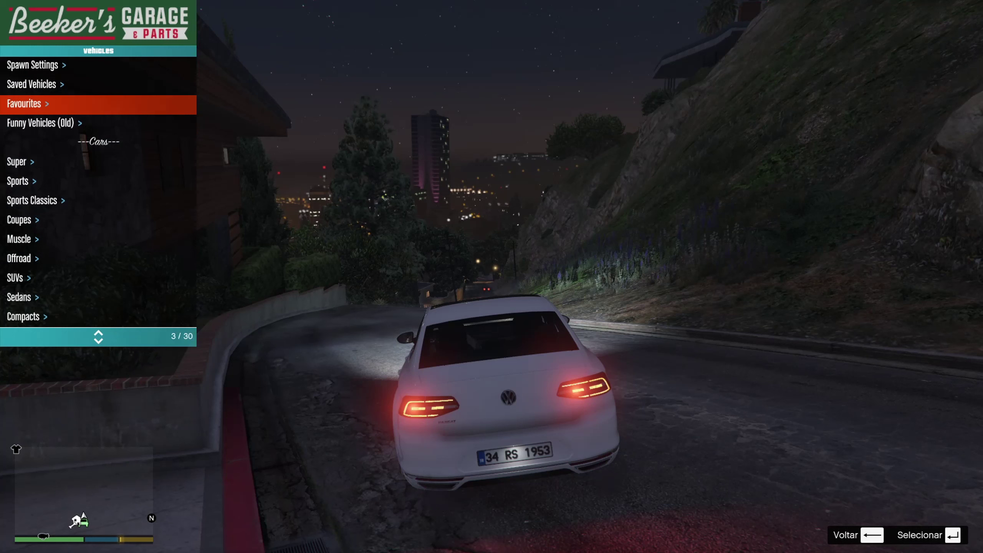
key(BackSpace)
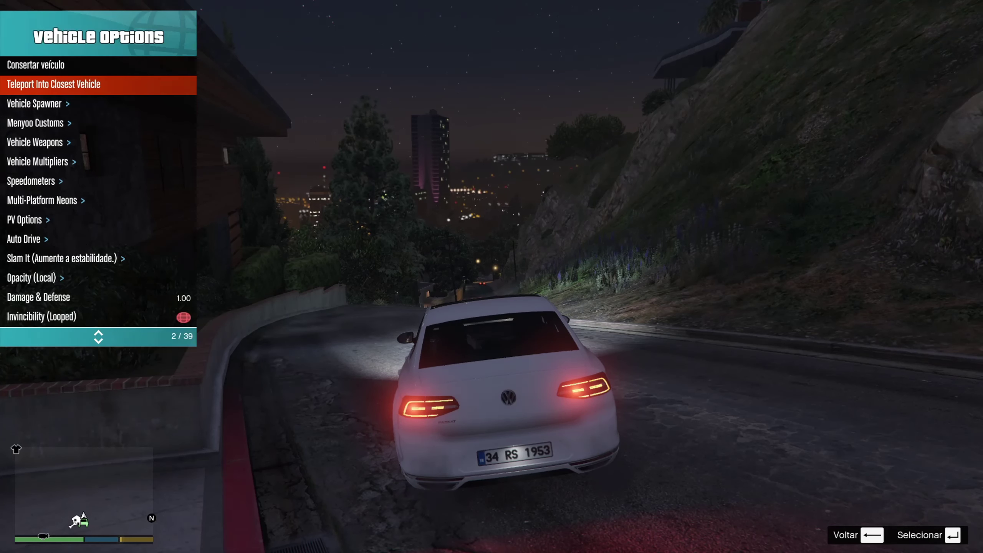
Apply AUTO UPGRADE to the Passat in Menyoo Customs.
key(Down)
key(Down)
key(Return)
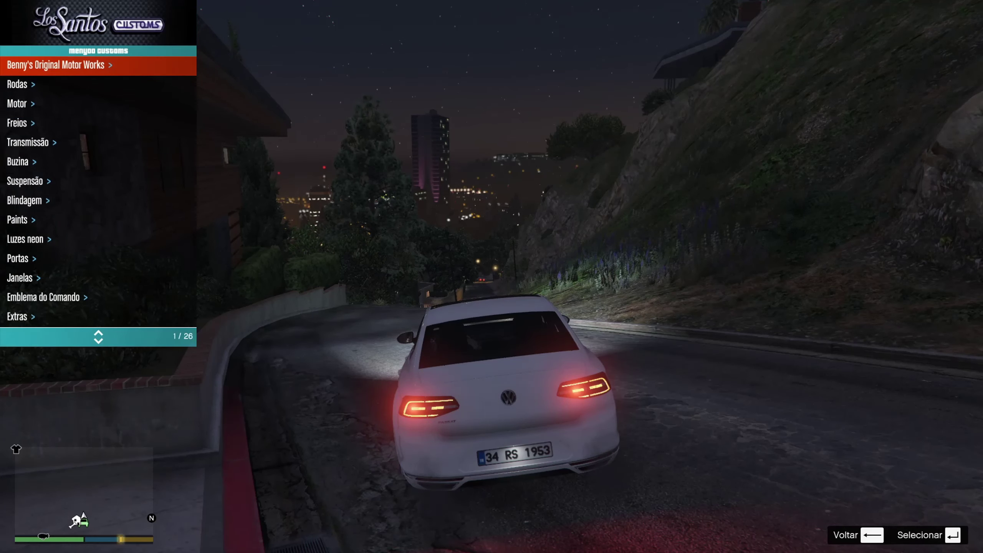
key(Up)
key(Up)
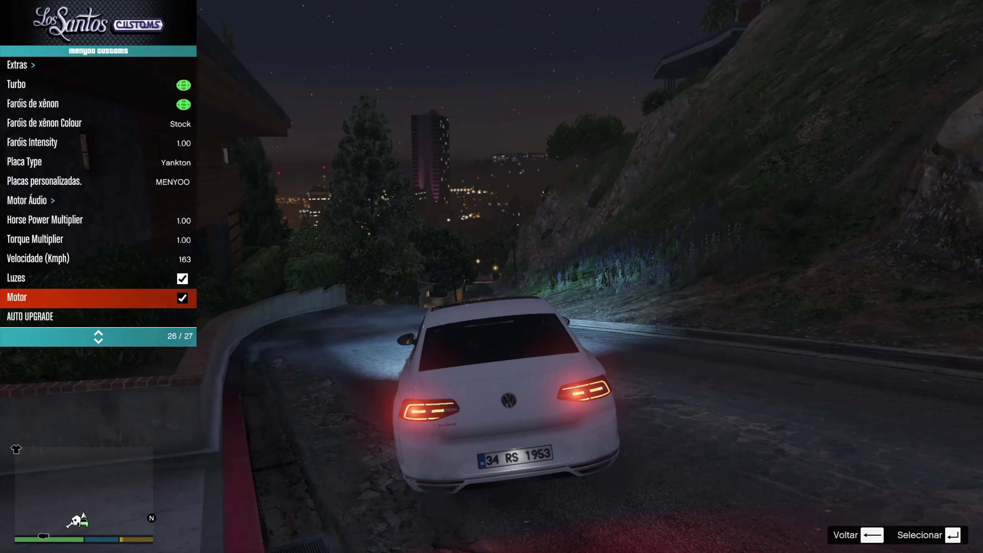
Restore the Passat's original wheels with the Pneus originais option.
key(Down)
key(Down)
key(Down)
key(Down)
key(Down)
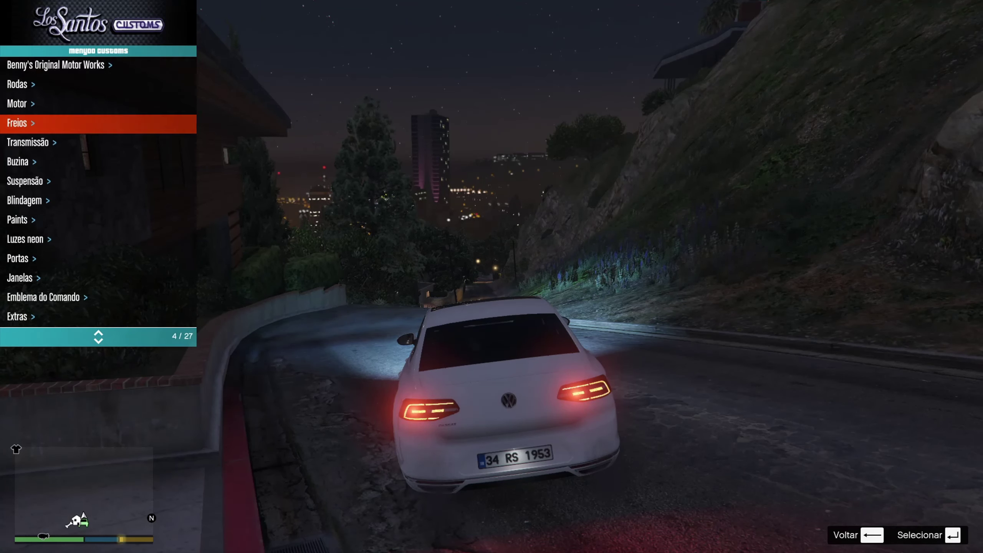
key(Up)
key(Up)
key(Return)
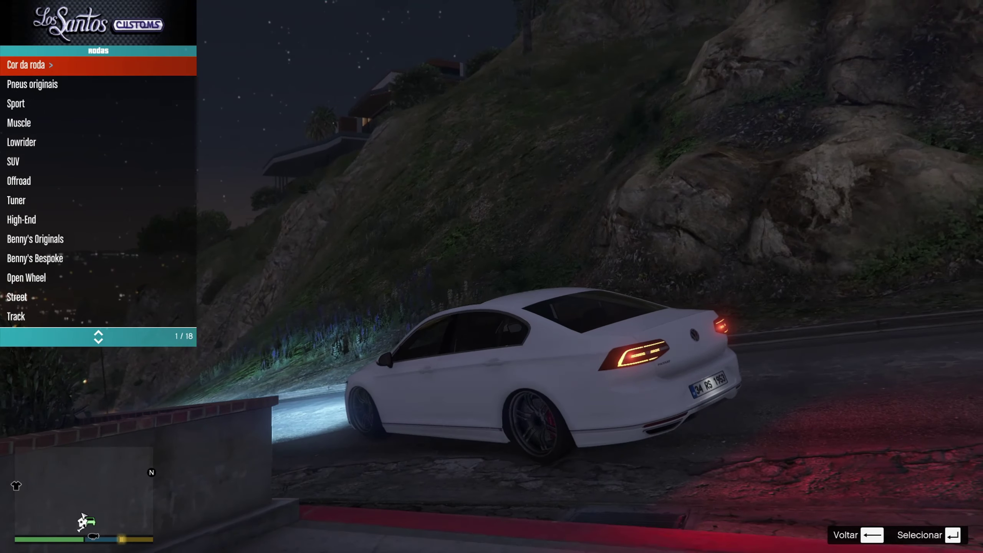
key(Down)
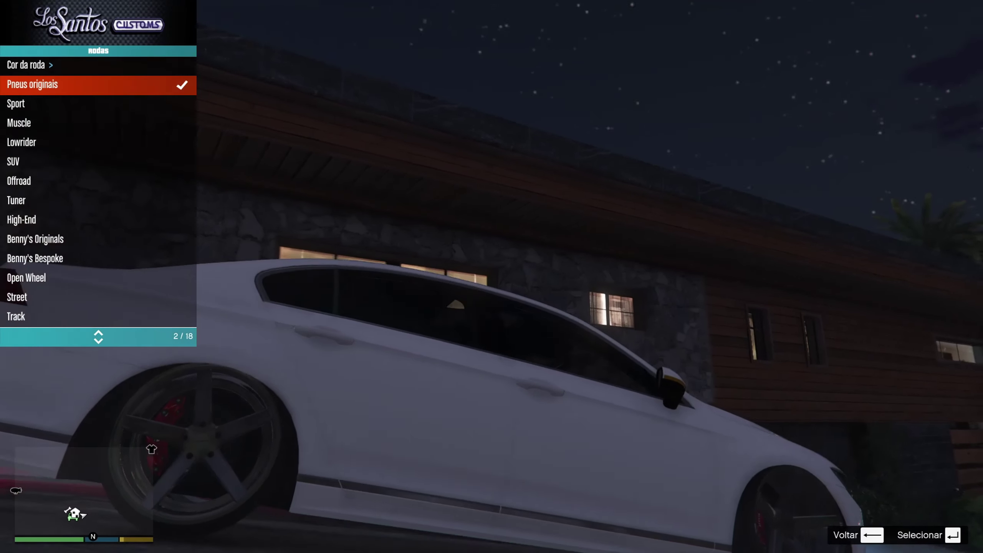
key(BackSpace)
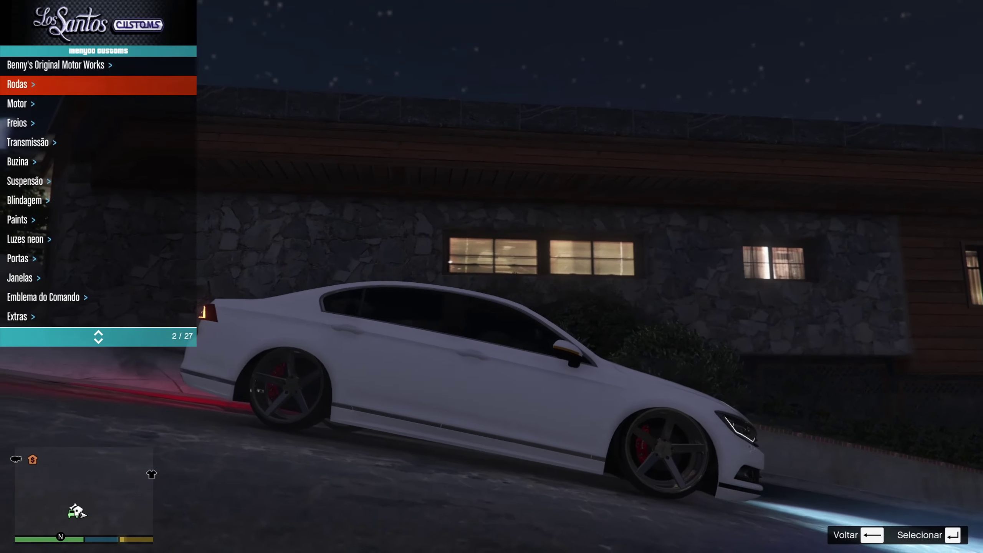
Paint the Passat's primary colour Metallic Black and return to Vehicle Options.
key(Down)
key(Down)
key(Down)
key(Down)
key(Down)
key(Down)
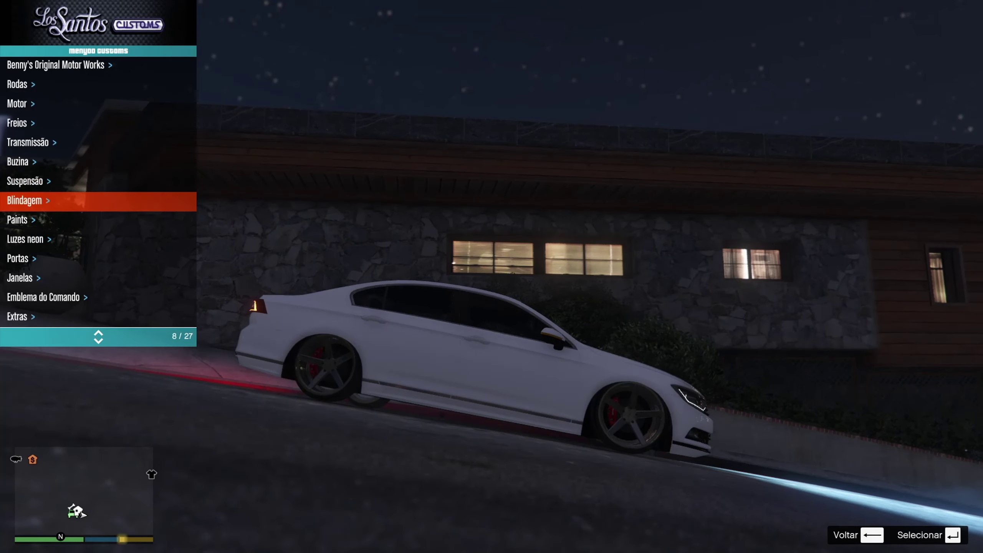
key(Down)
key(Return)
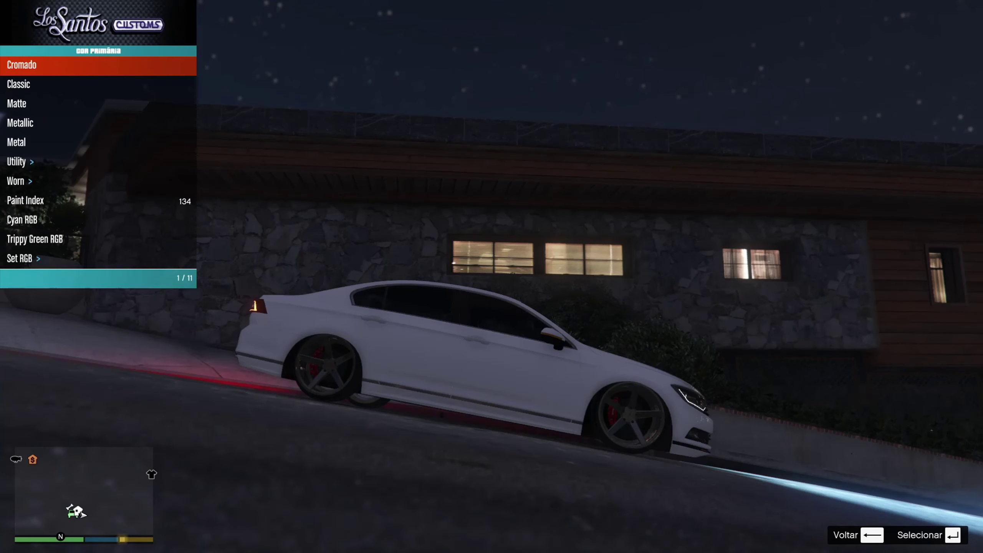
key(Down)
key(Down)
key(Down)
key(Return)
key(Up)
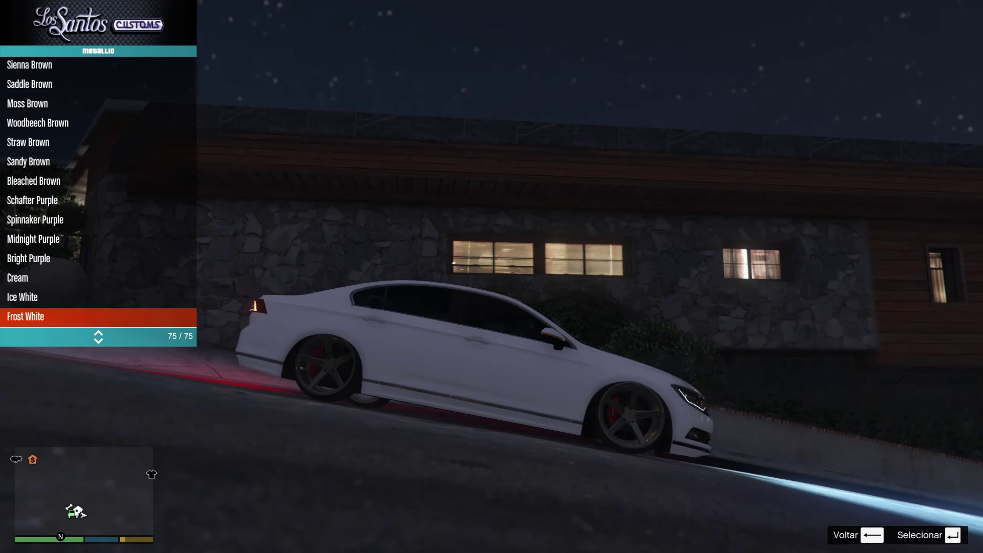
key(Down)
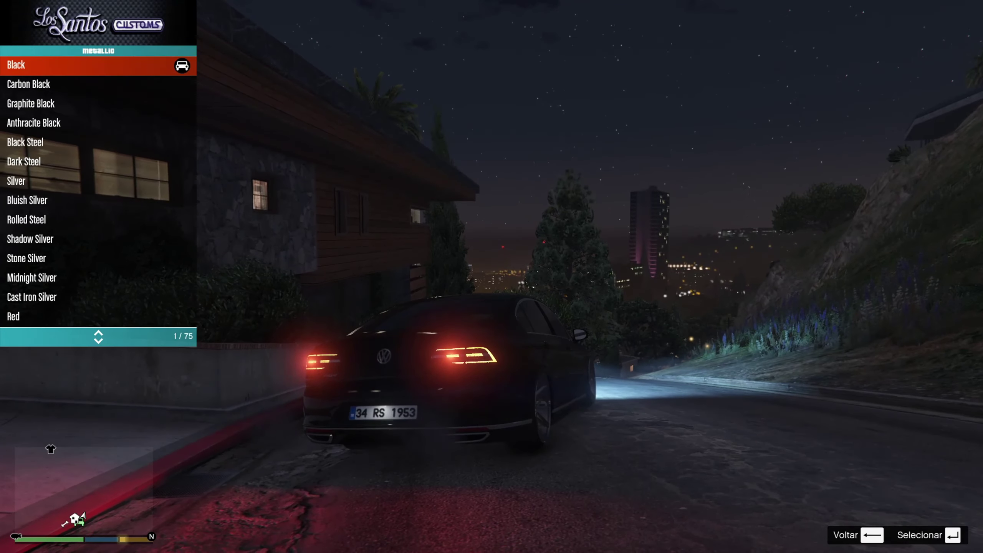
key(BackSpace)
key(BackSpace)
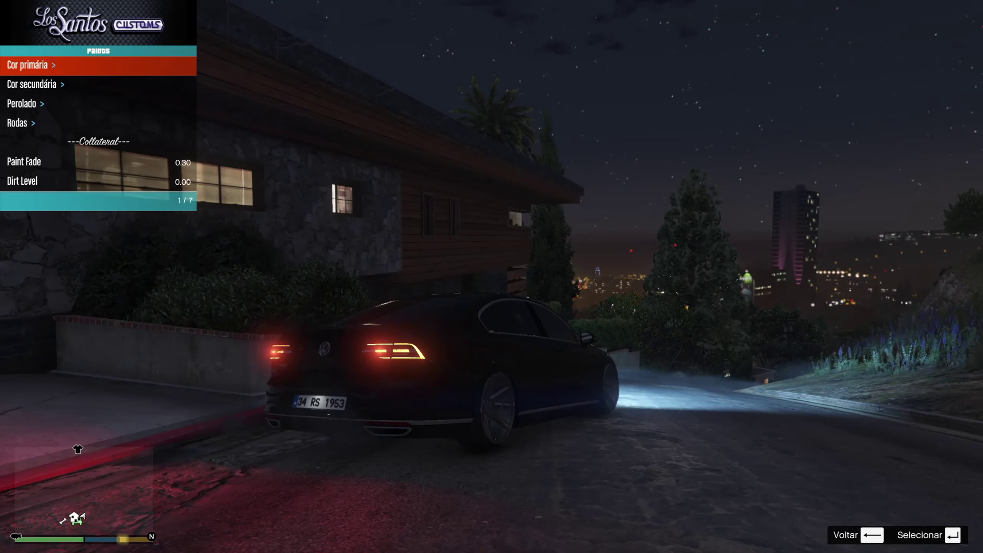
key(BackSpace)
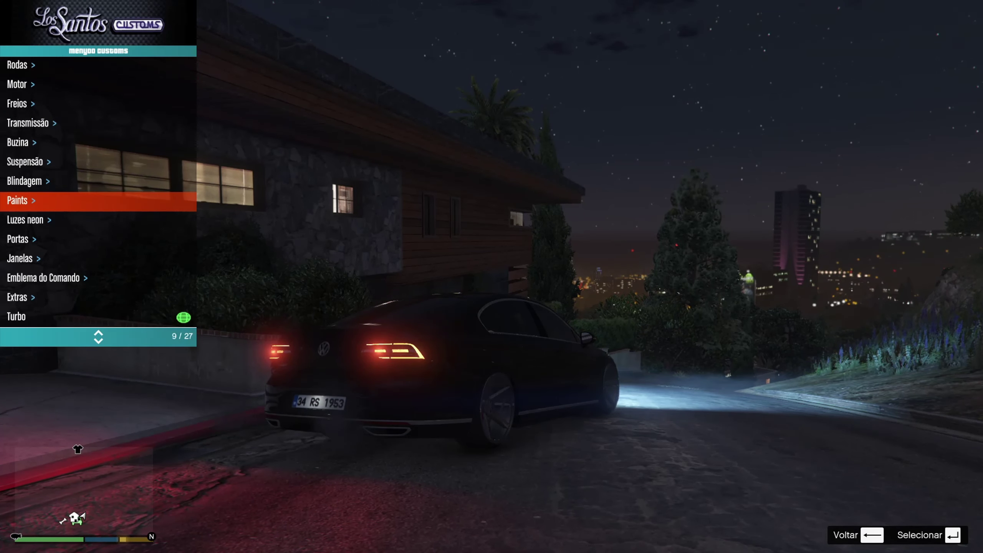
key(BackSpace)
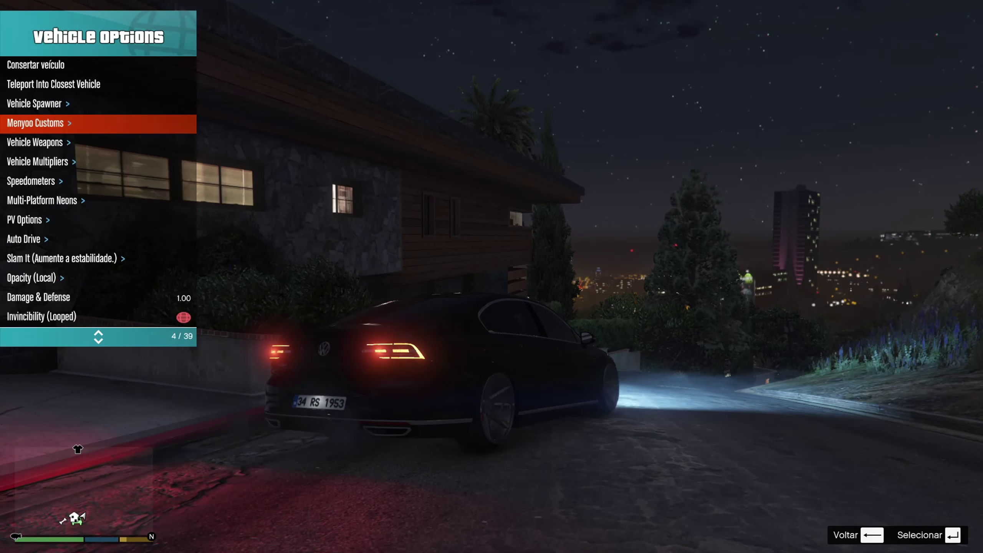
Save the current vehicle from the Vehicle Spawner's saved vehicles as PASSAT PRETO TUNADO.
key(Up)
key(Return)
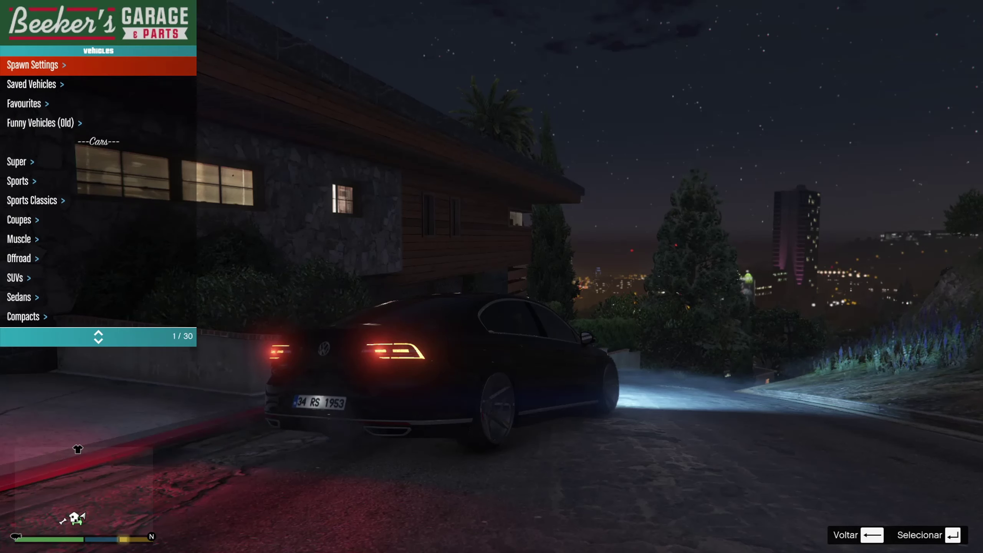
key(Down)
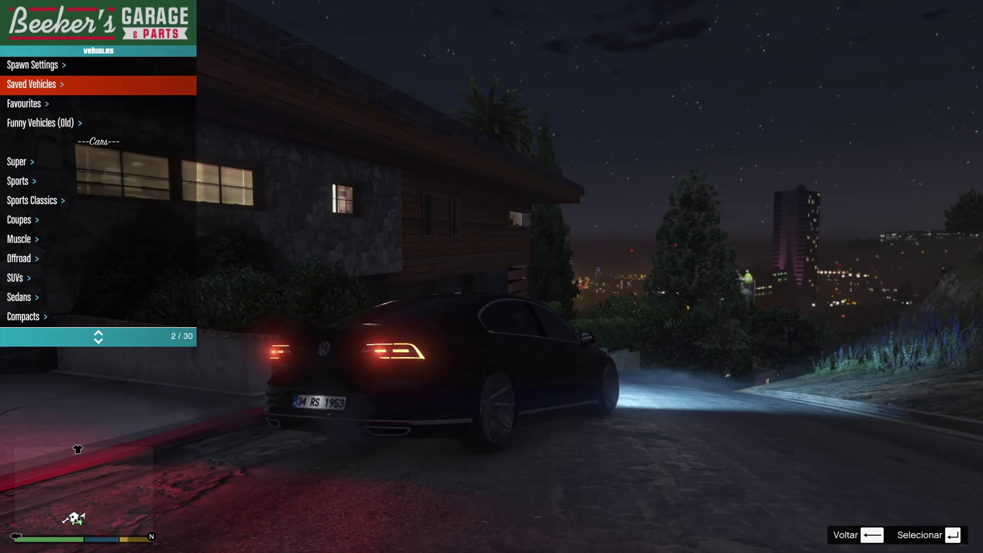
key(Return)
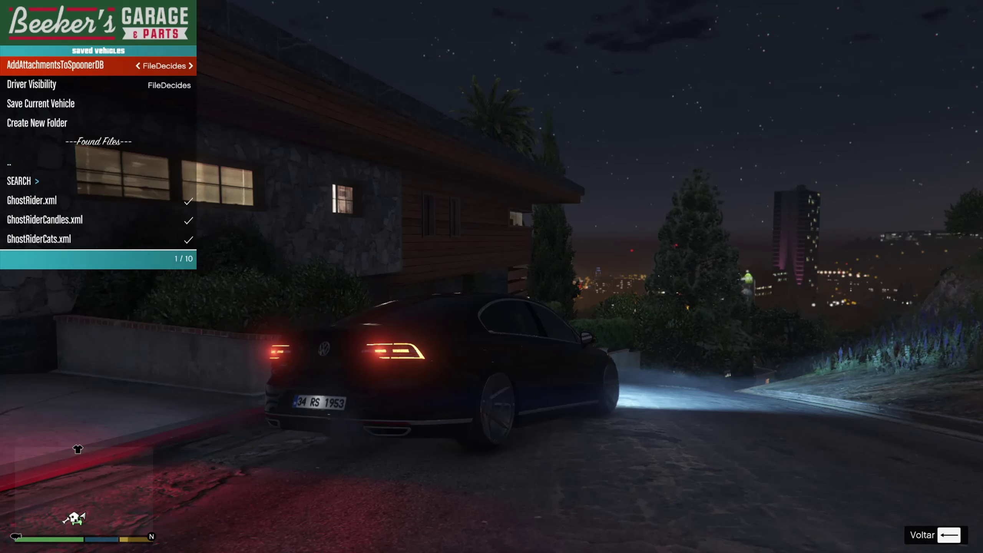
key(Down)
key(Down)
key(Return)
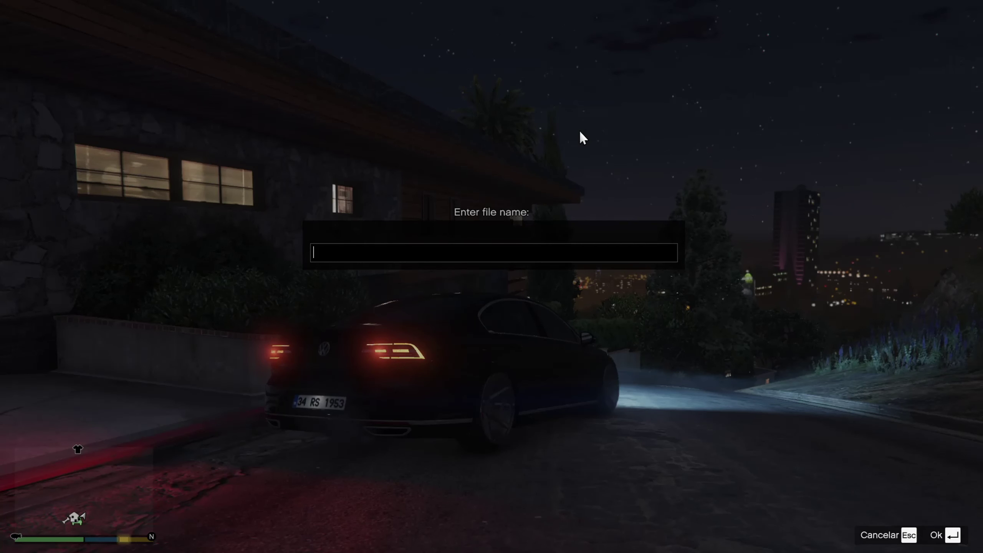
text(PASSA)
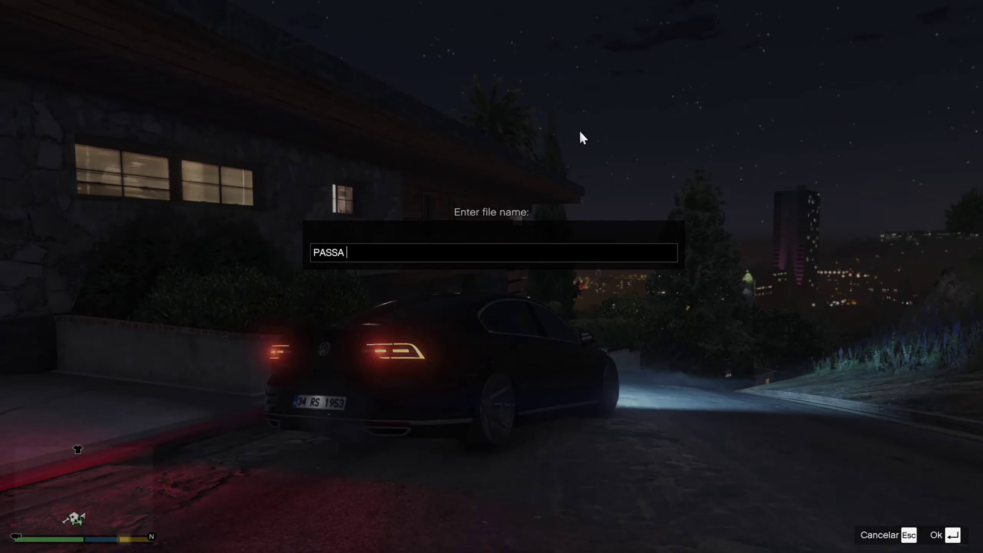
text(T PRETO TUNA)
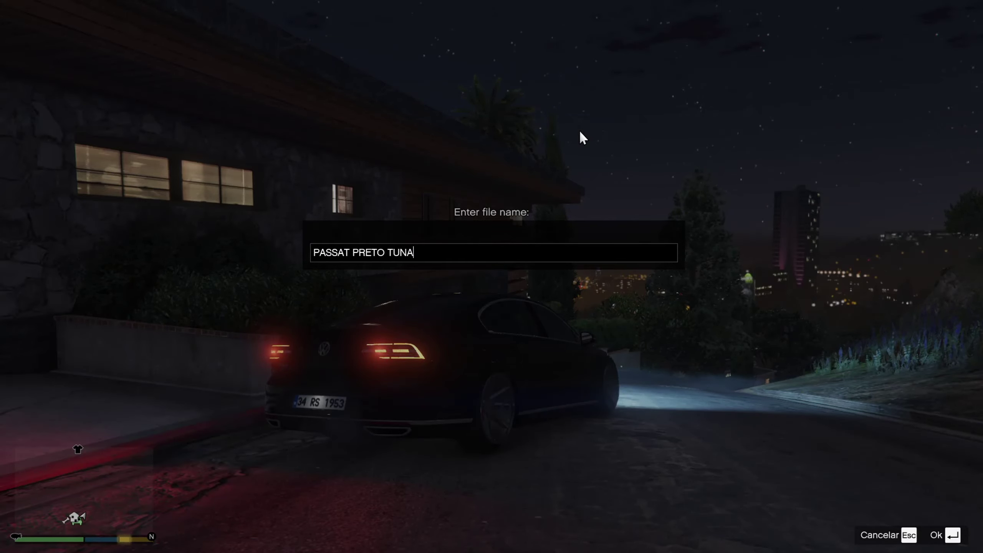
key(Return)
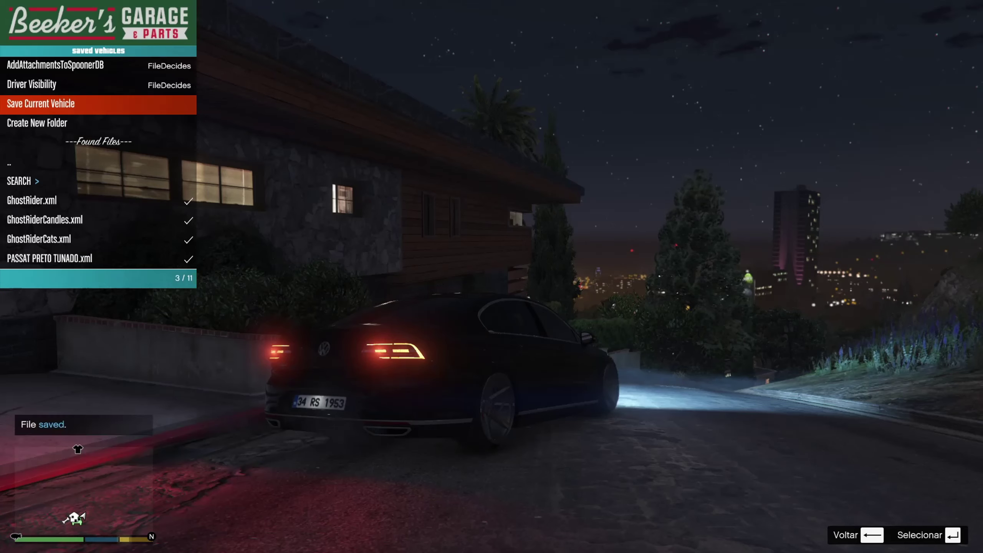
Load the saved vehicle file PASSAT PRETO TUNADO.xml from the found files.
key(Up)
key(Up)
key(Up)
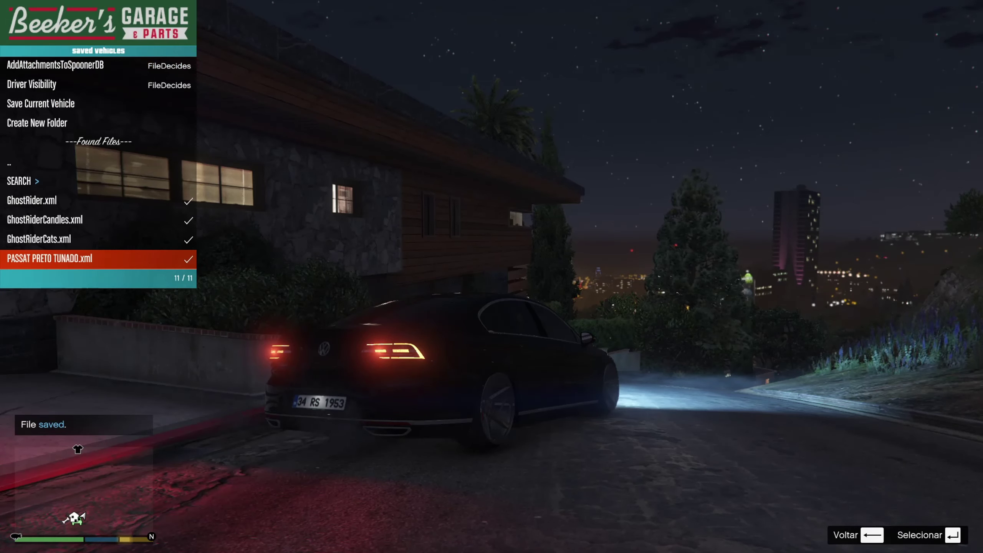
key(Return)
key(Return)
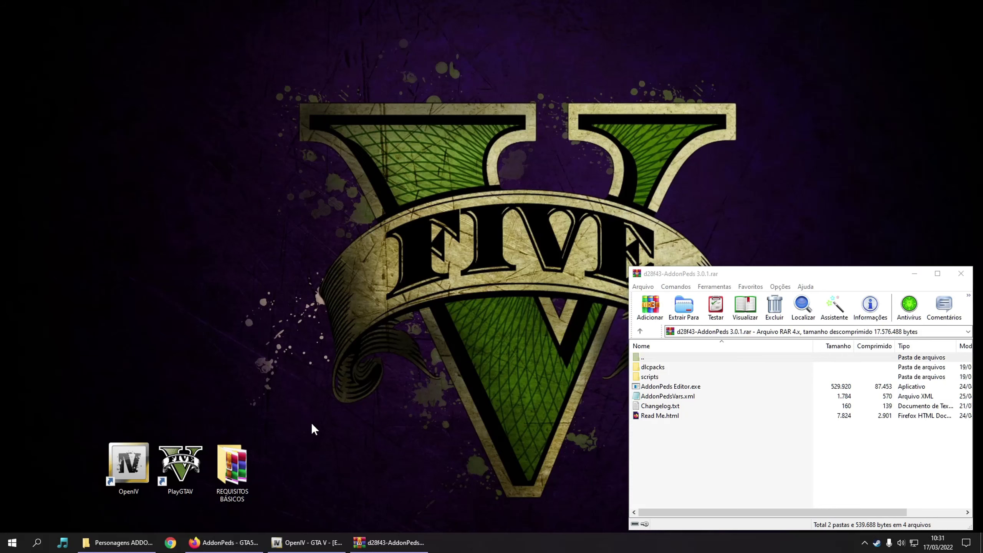
Switch to Firefox, view the AddonPeds 3.0.1 and Deadpool [Add-On] download pages, and minimise the browser.
key(alt+Tab)
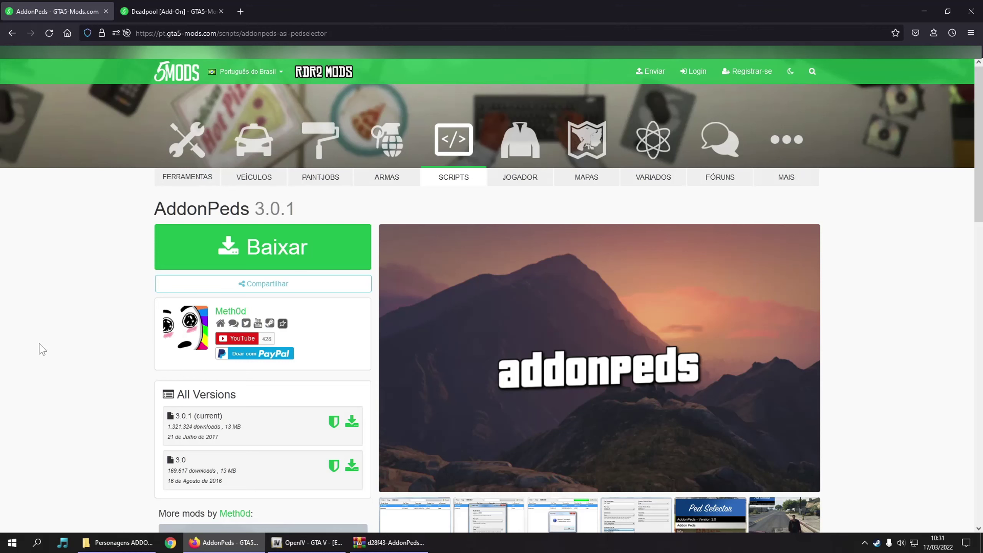
click(176, 8)
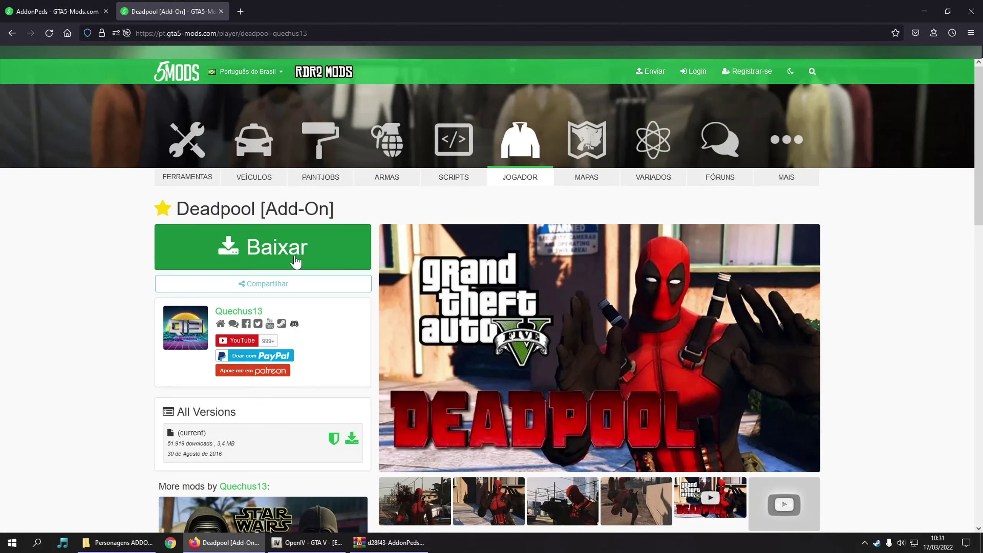
click(58, 11)
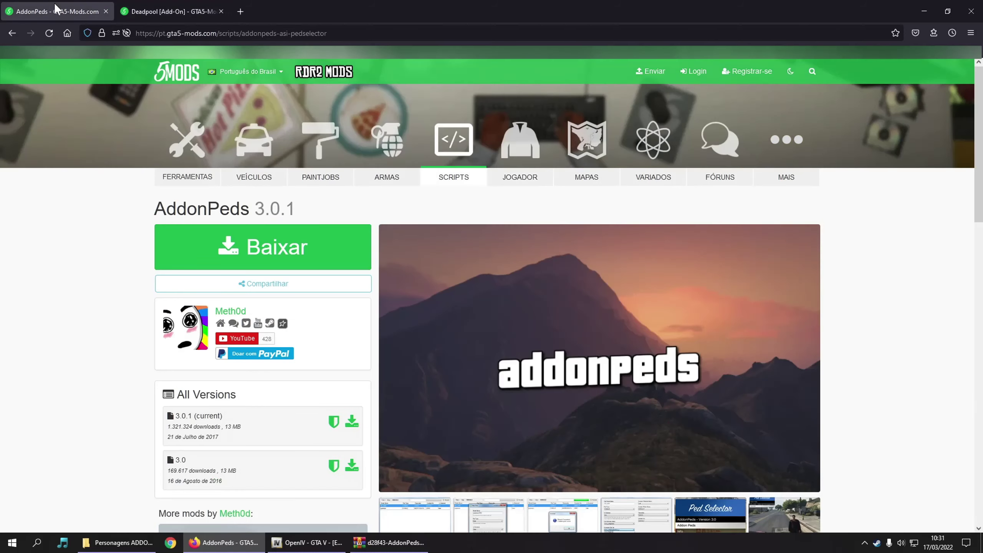
click(215, 14)
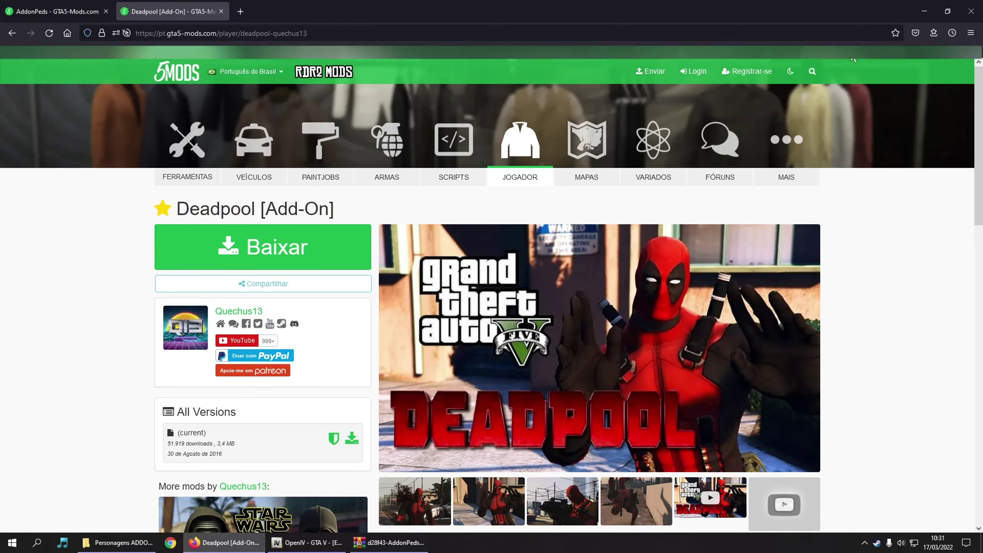
click(924, 11)
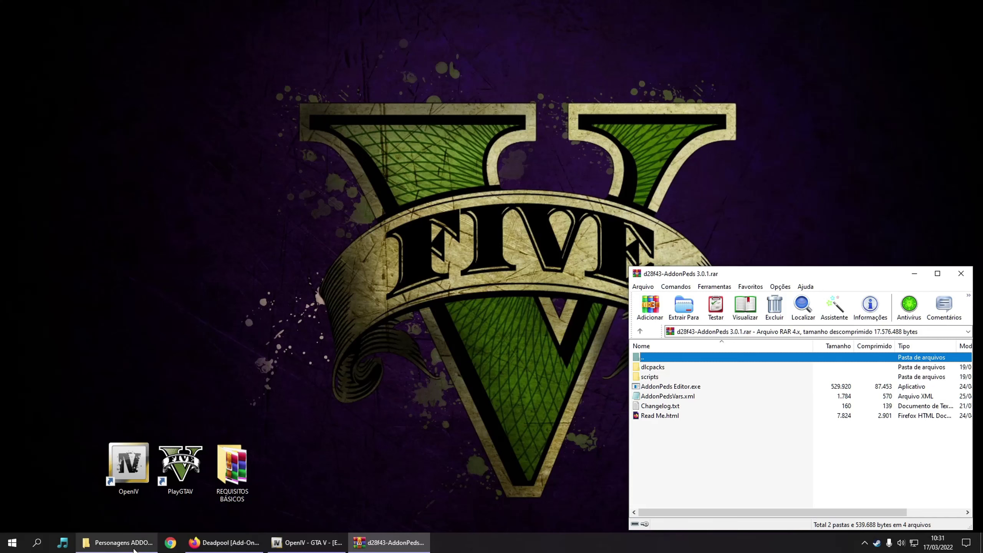
Open the GTA V installation folder from the PlayGTAV shortcut and go to mods\update\x64\dlcpacks.
right_click(178, 464)
click(229, 241)
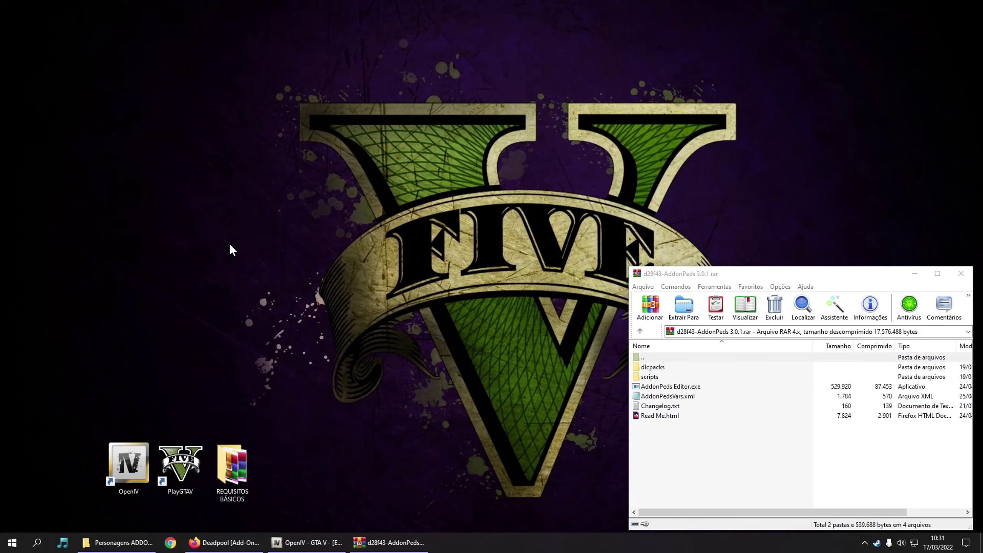
double_click(203, 90)
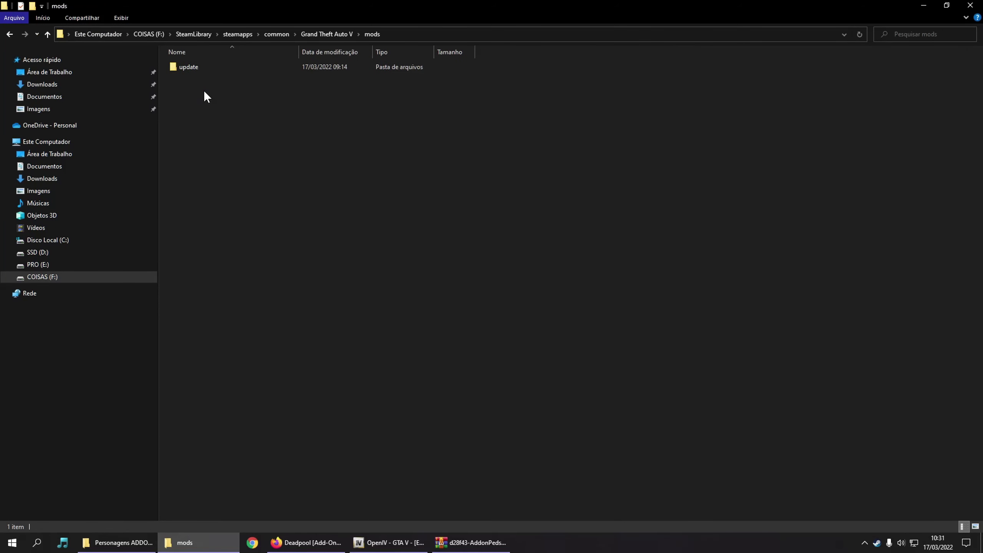
double_click(189, 66)
double_click(189, 66)
double_click(189, 66)
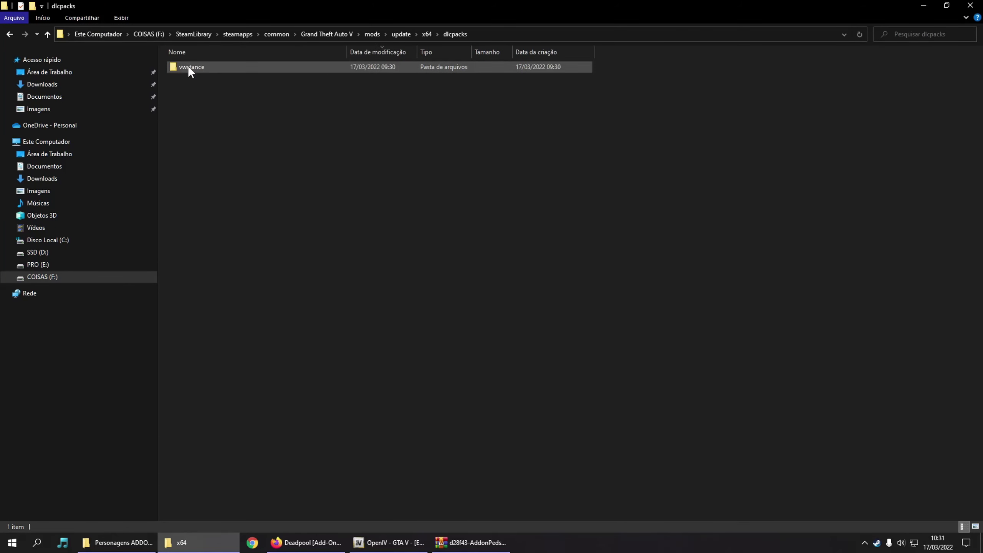
Examine the contents of the AddonPeds 3.0.1 archive, including the addonpeds folder inside dlcpacks.
click(471, 542)
click(657, 368)
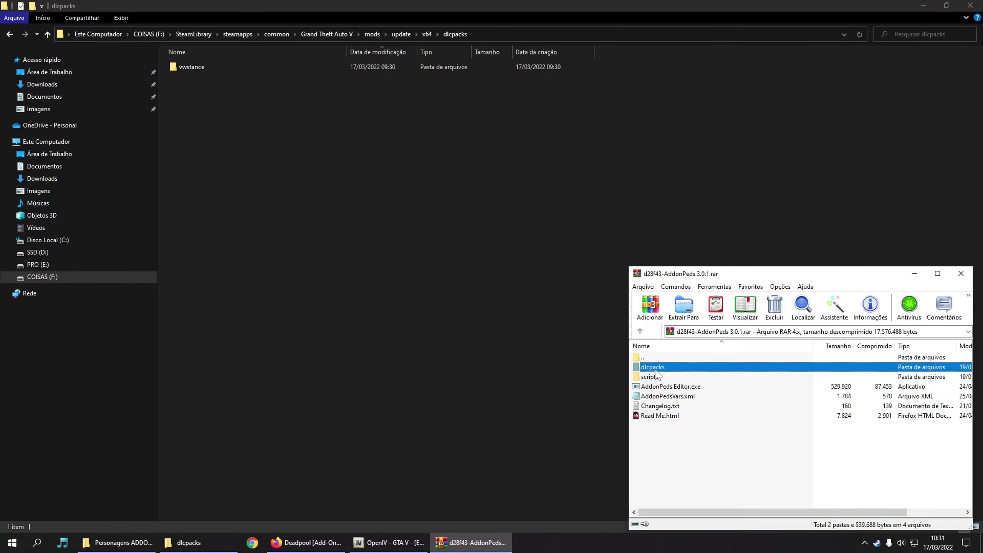
shift+click(657, 415)
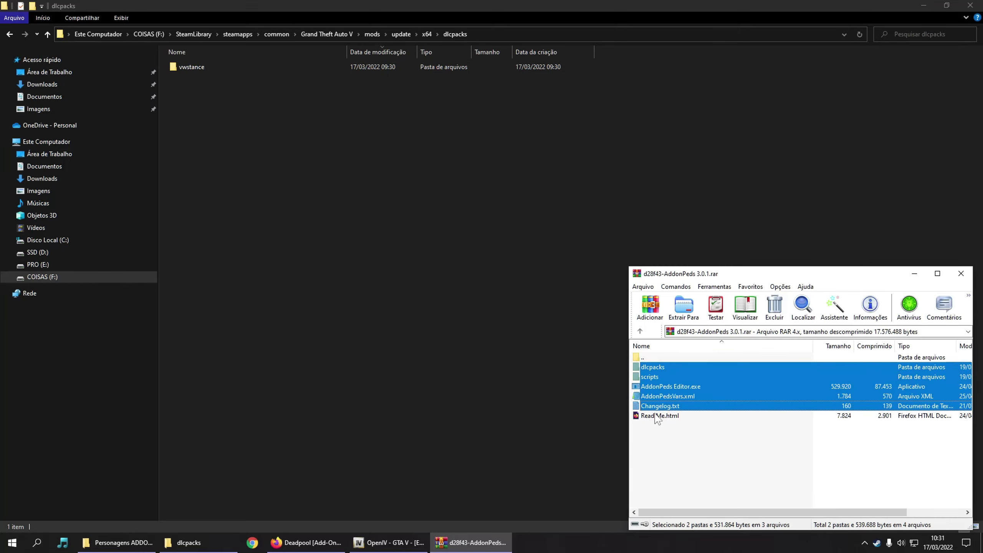
double_click(653, 368)
key(BackSpace)
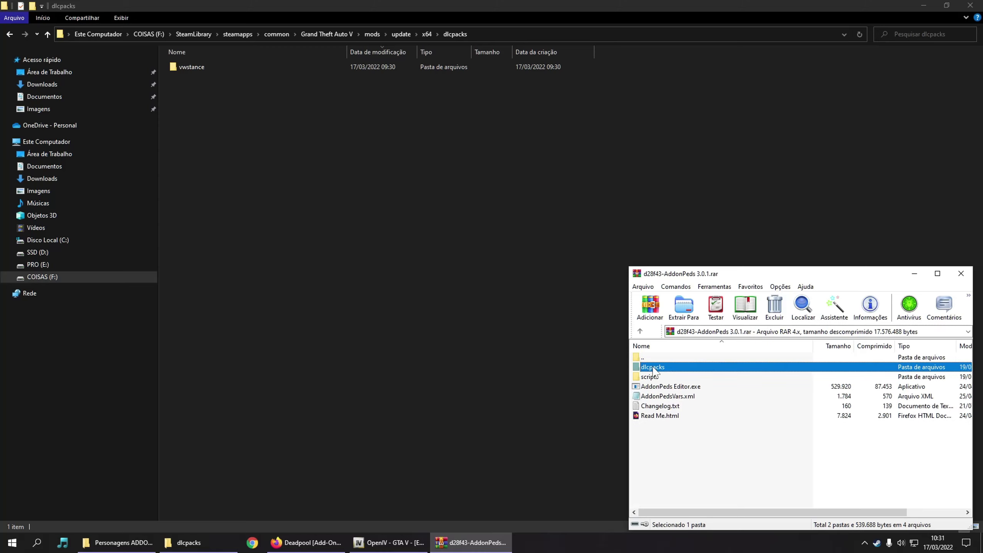
double_click(661, 369)
double_click(657, 367)
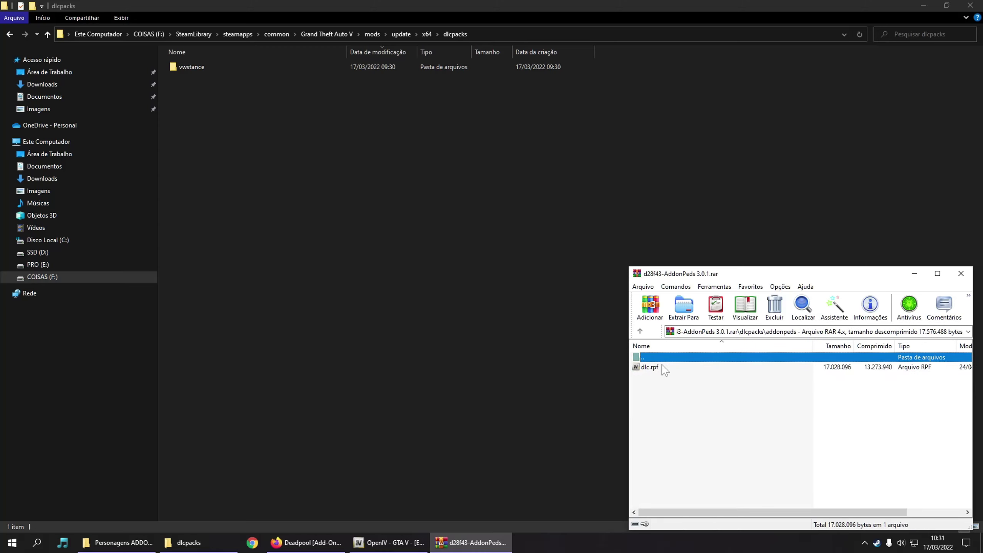
key(BackSpace)
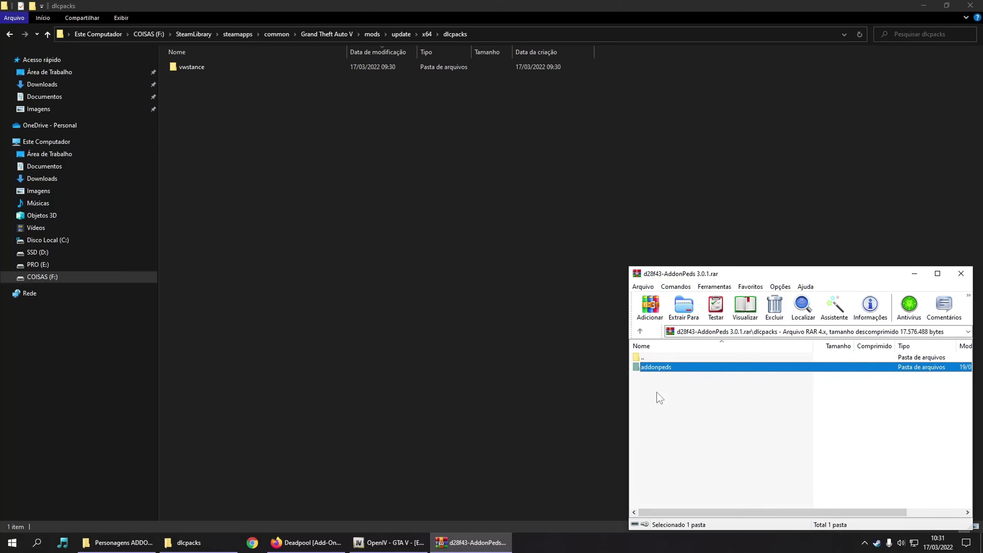
key(BackSpace)
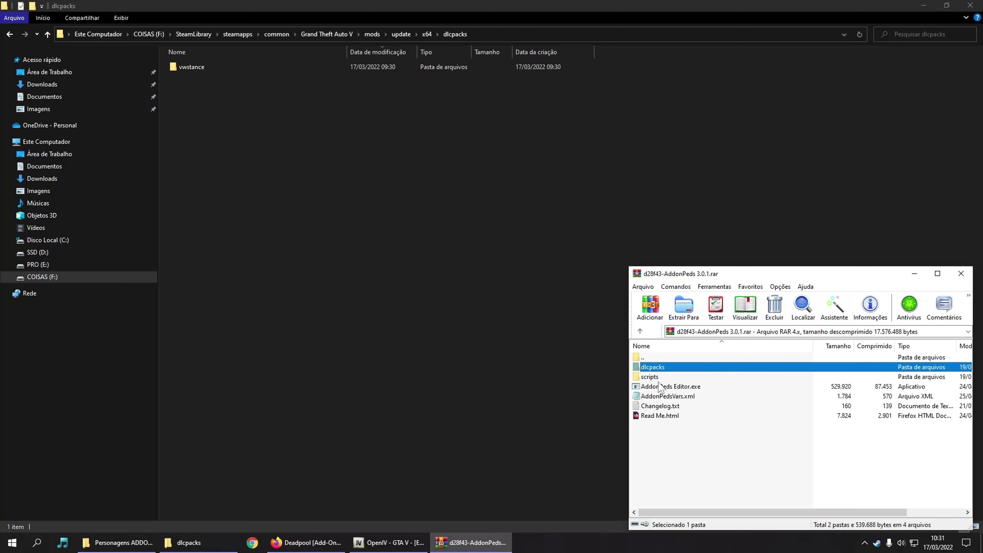
Copy the addonpeds folder from the archive's dlcpacks folder into the game's mods dlcpacks folder.
double_click(659, 367)
click(659, 368)
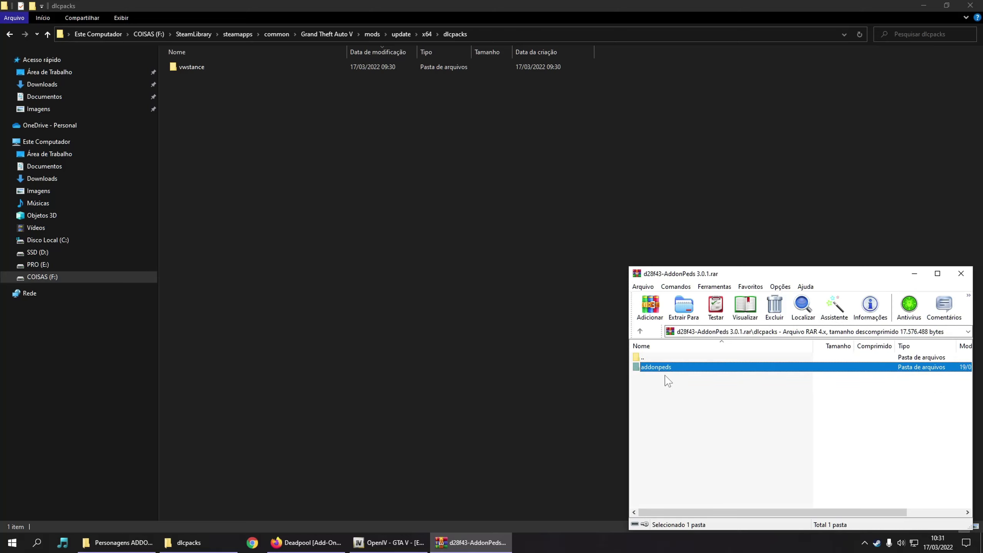
double_click(665, 370)
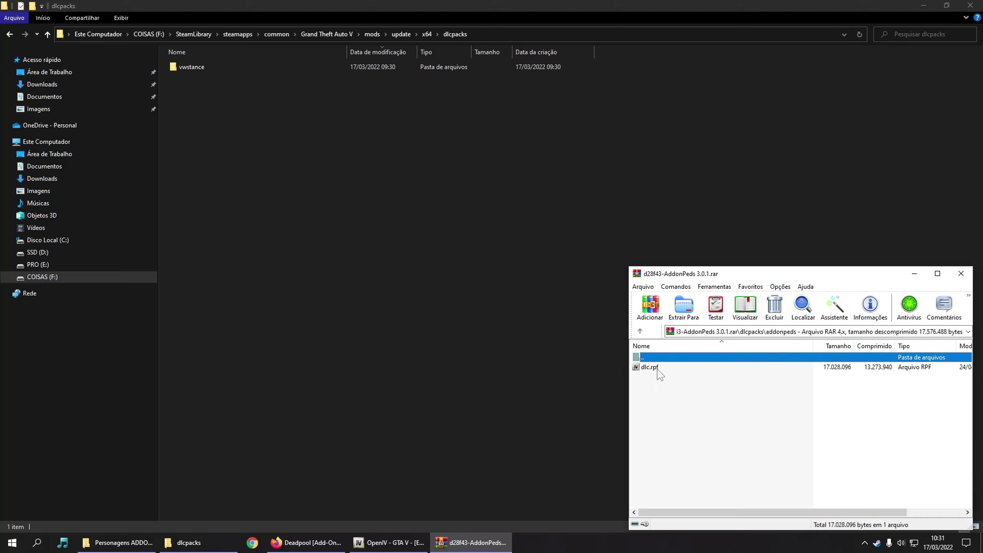
key(BackSpace)
drag(384, 221, 384, 221)
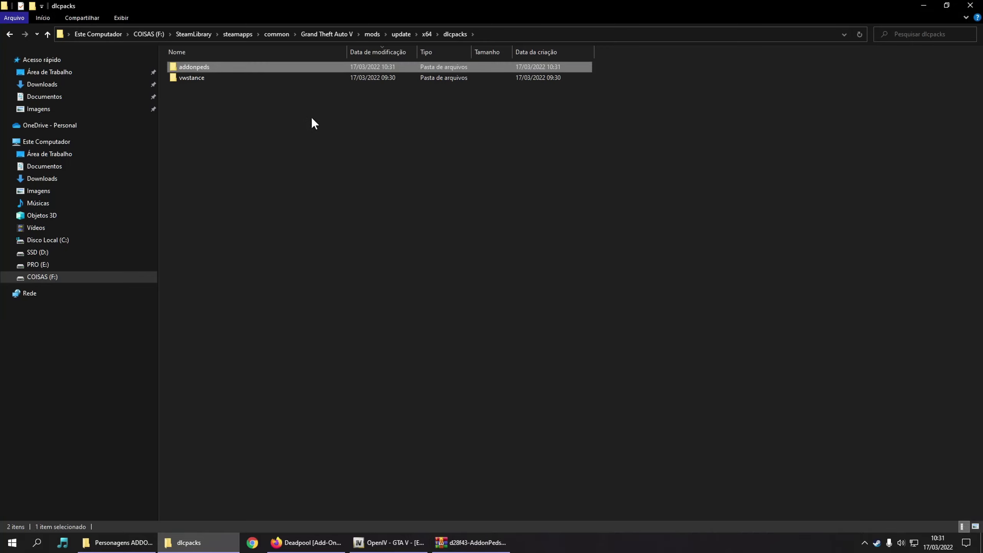
Switch to OpenIV and open the favourite location "data in update.rpf".
click(389, 543)
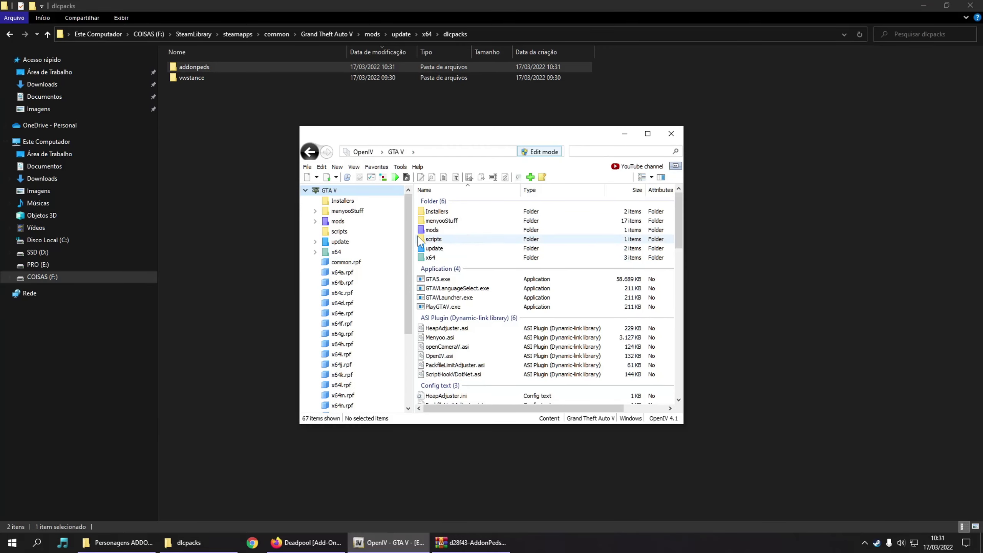
click(376, 168)
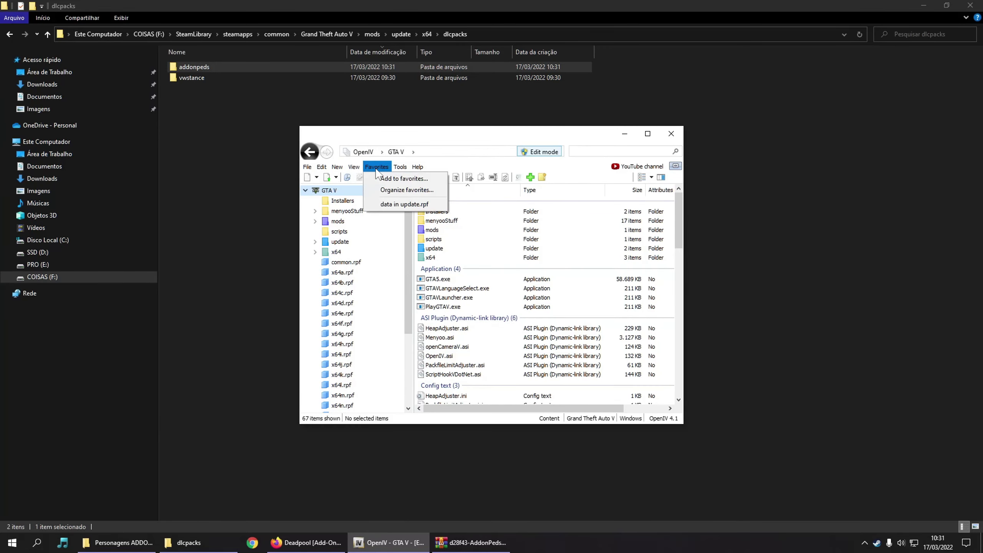
click(404, 204)
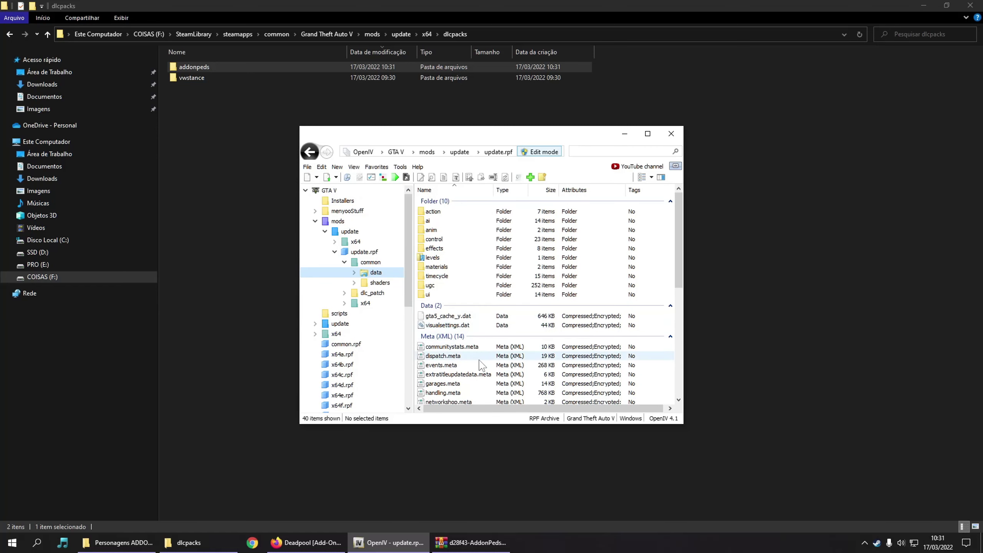
Open dlclist.xml from the update.rpf common\data folder for editing and go to the end of its item list.
scroll(473, 326, down, 4)
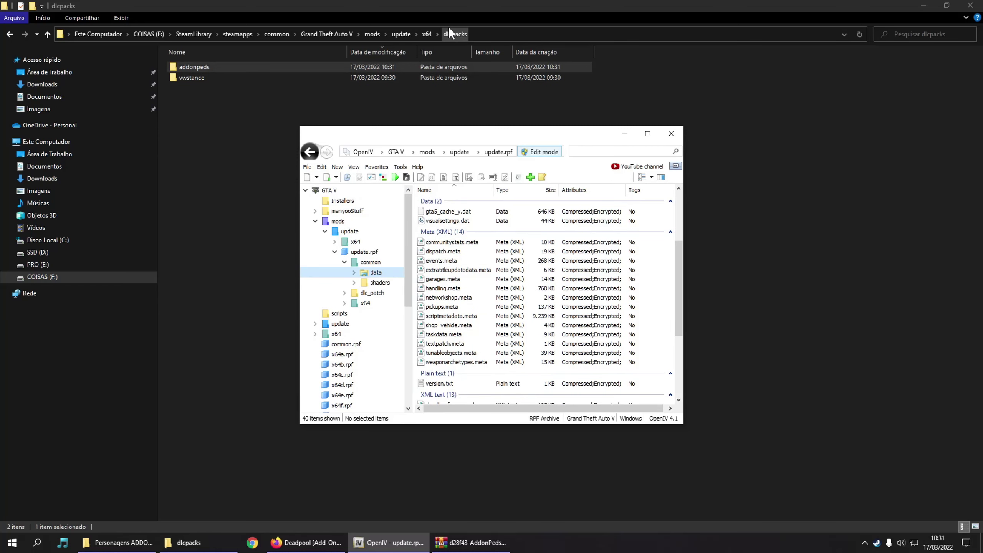
scroll(468, 330, down, 3)
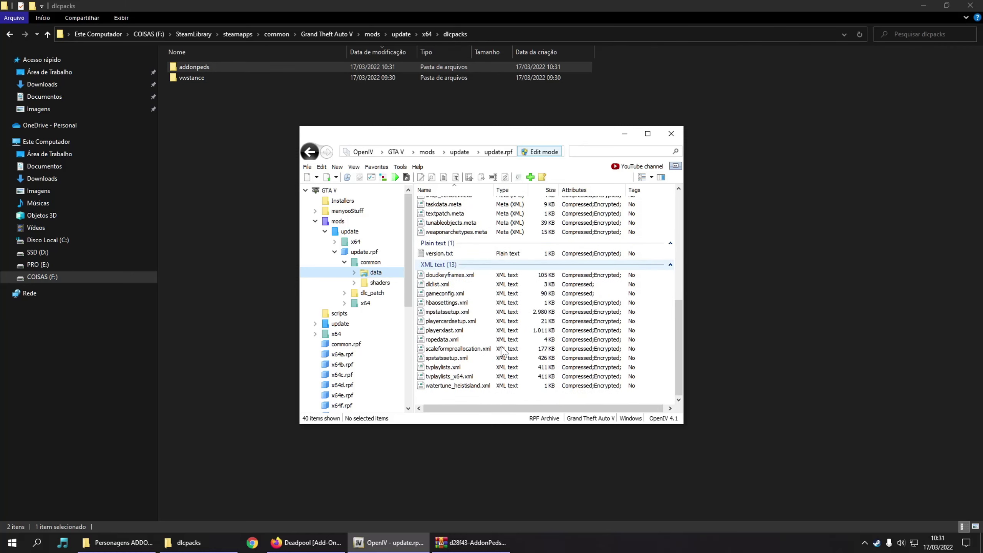
scroll(468, 330, up, 3)
scroll(468, 330, down, 3)
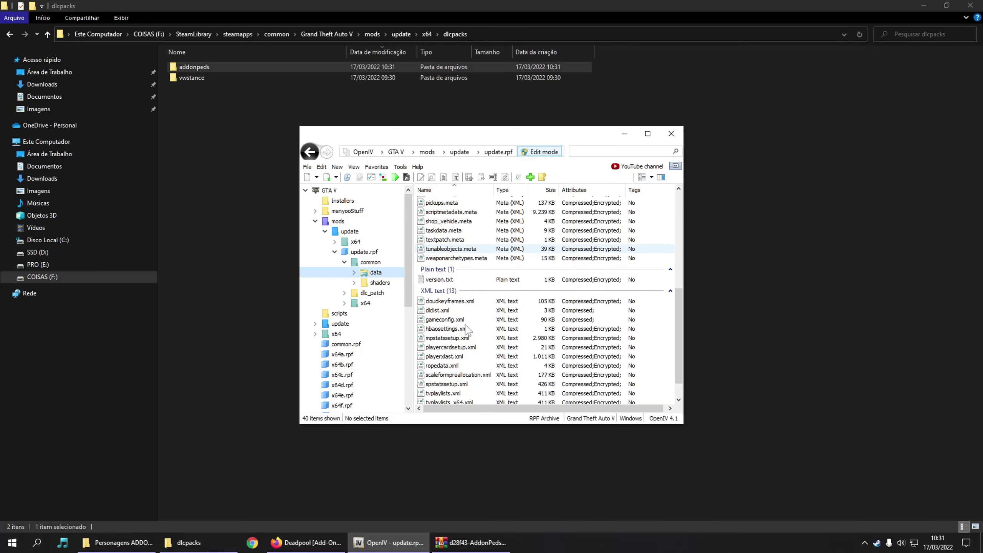
click(437, 311)
right_click(437, 314)
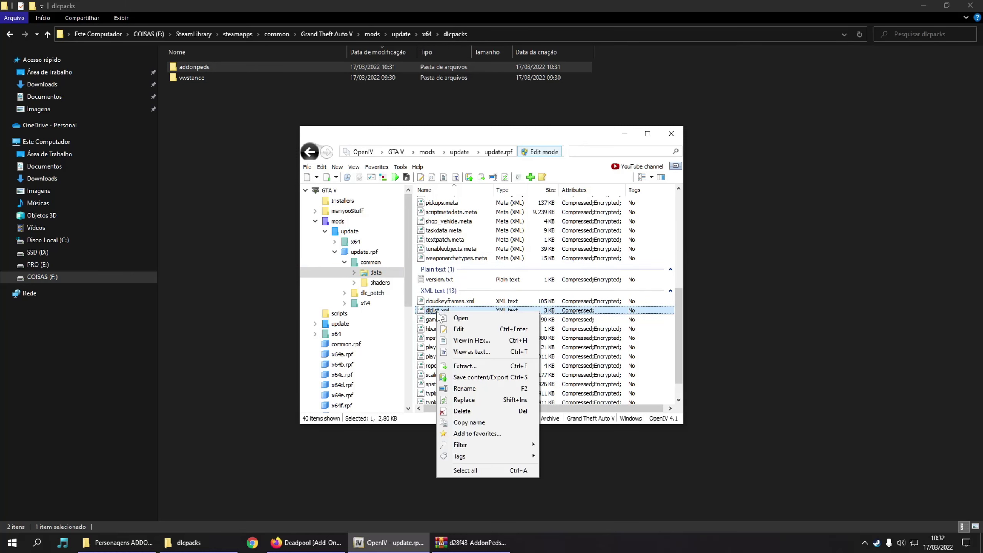
click(462, 326)
scroll(501, 347, down, 15)
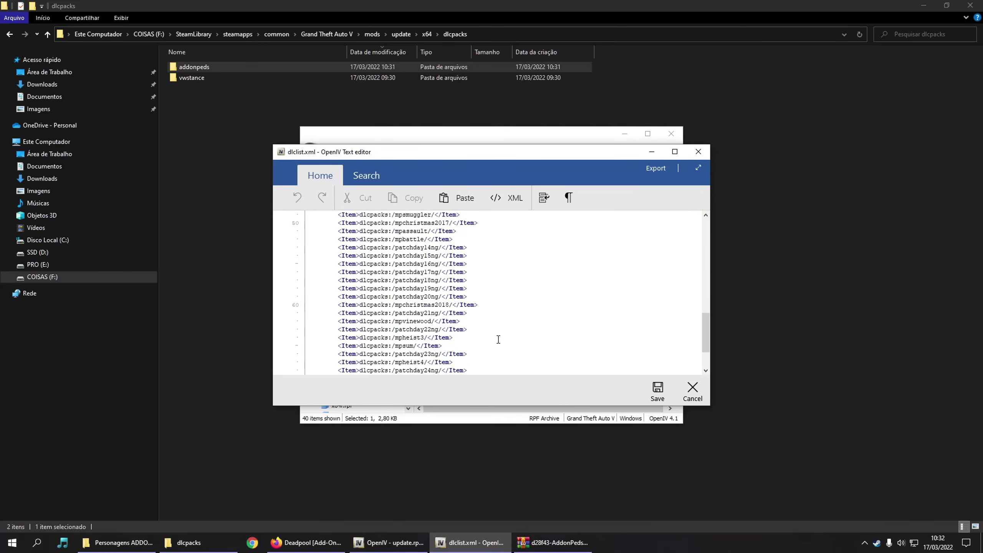
Duplicate the dlcpacks:/vwstance/ item onto a new line directly below it, before the closing Paths tag.
mouse_move(456, 354)
mouse_down()
mouse_move(356, 353)
mouse_move(453, 356)
mouse_up()
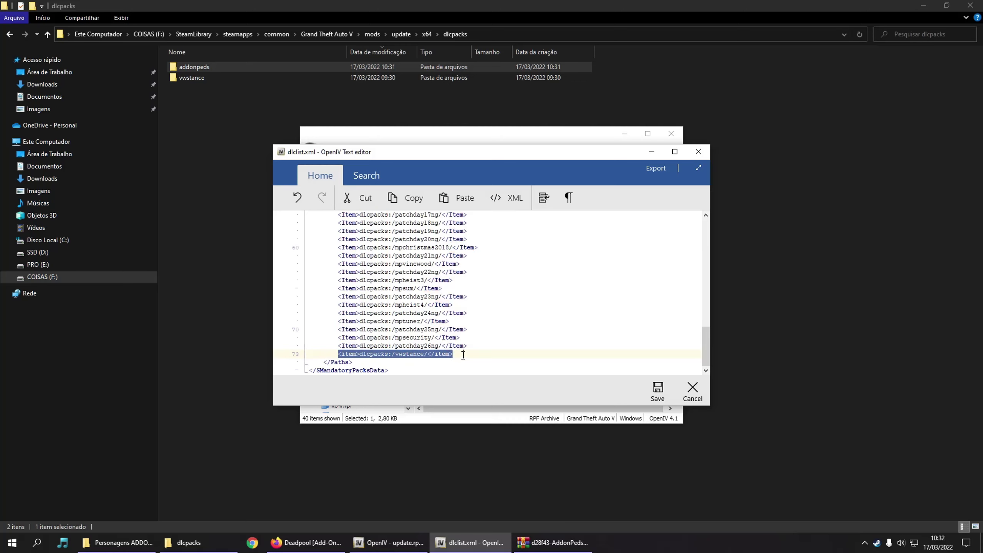
right_click(440, 354)
click(464, 372)
click(467, 356)
key(Return)
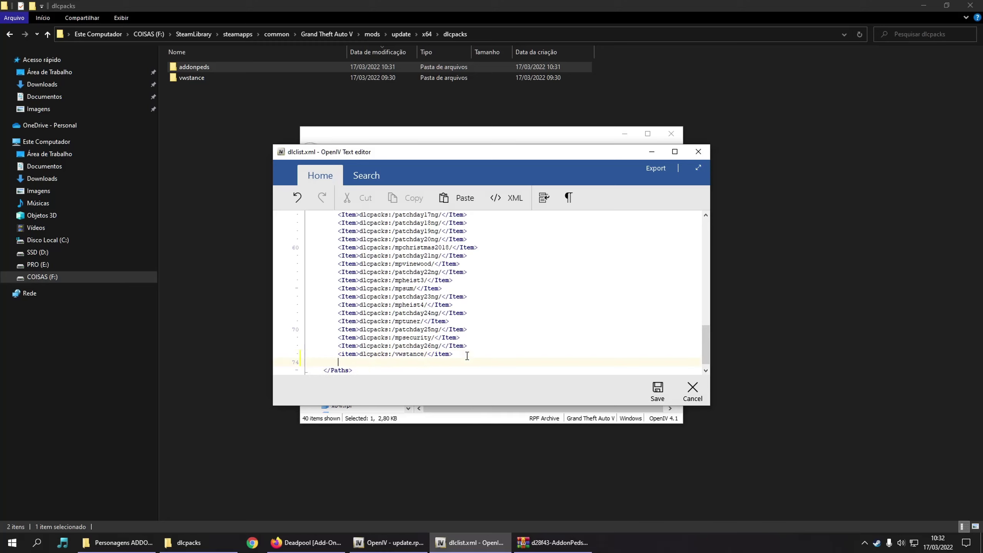
key(ctrl+v)
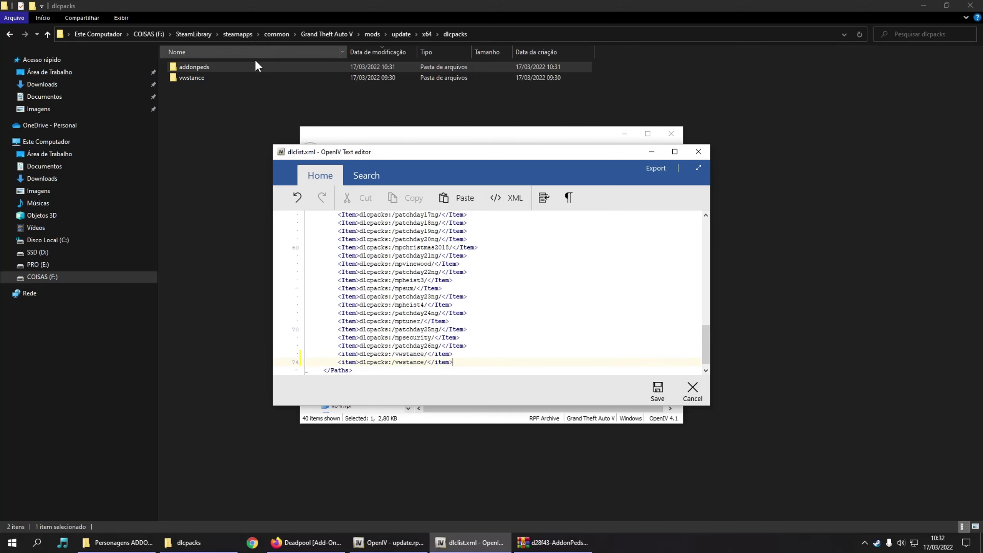
Replace vwstance in the duplicated line with the folder name addonpeds, copied from the dlcpacks folder, and save dlclist.xml.
click(179, 67)
click(197, 68)
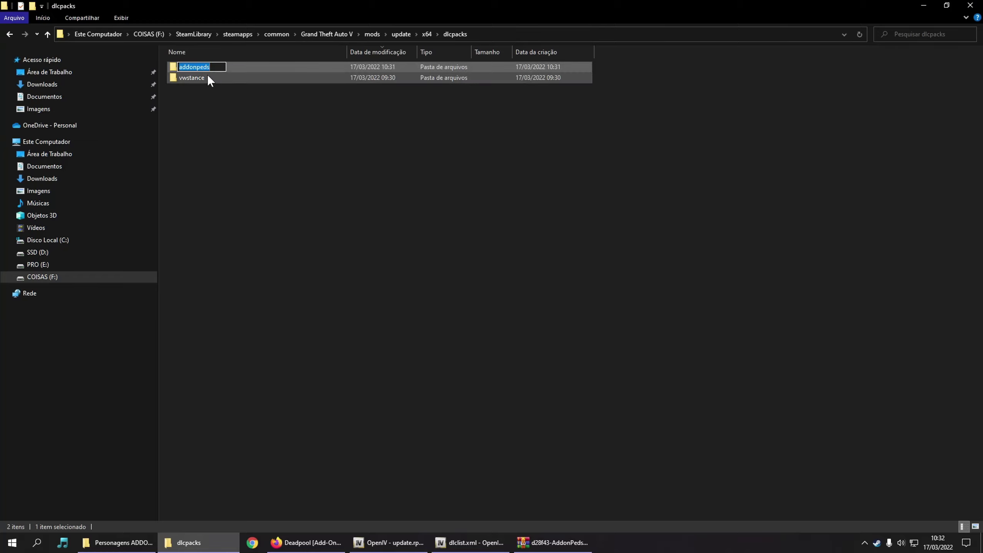
click(267, 185)
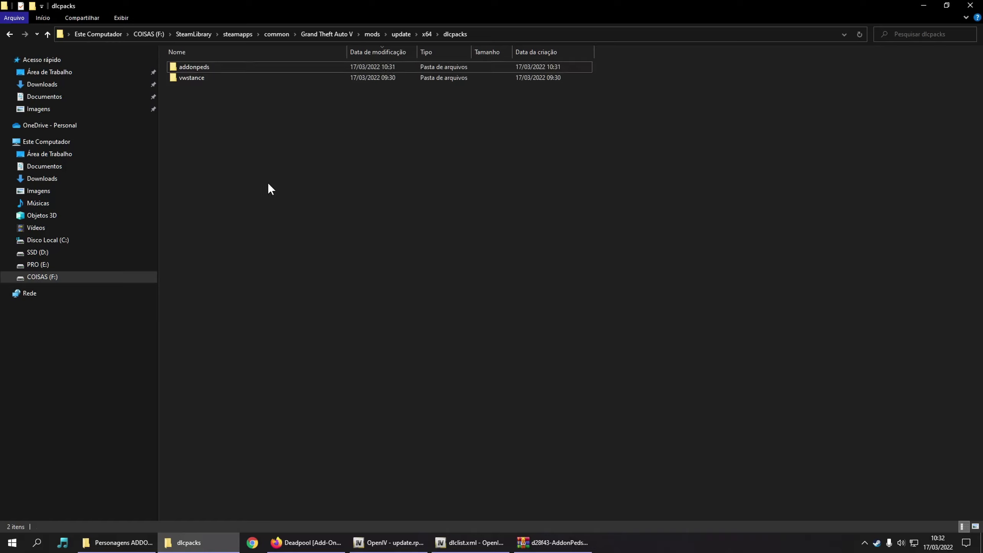
click(550, 544)
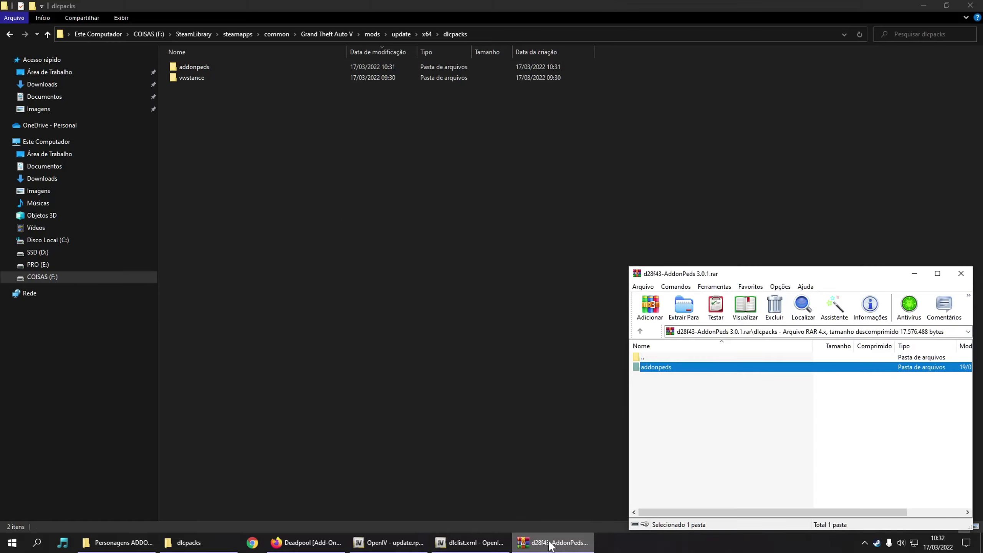
click(470, 542)
double_click(415, 363)
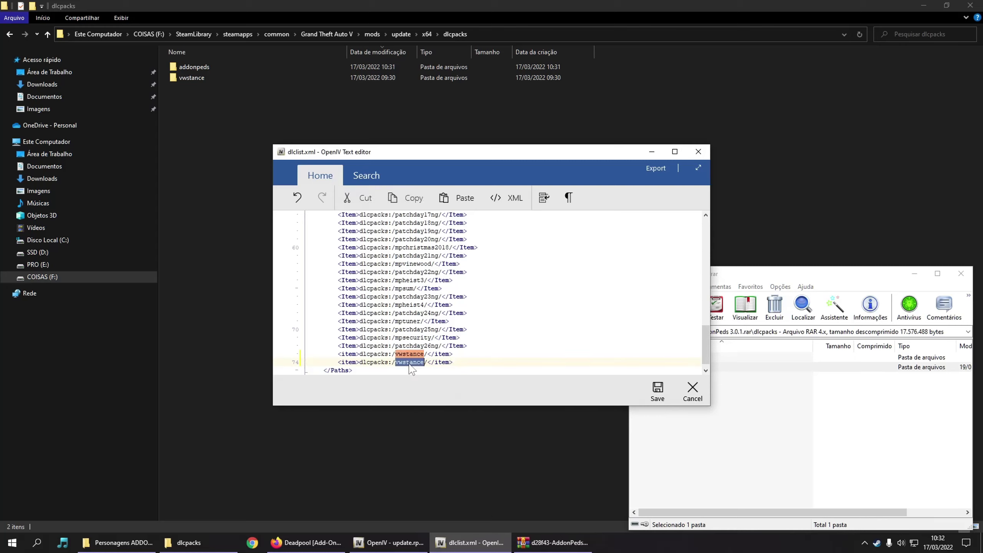
key(ctrl+v)
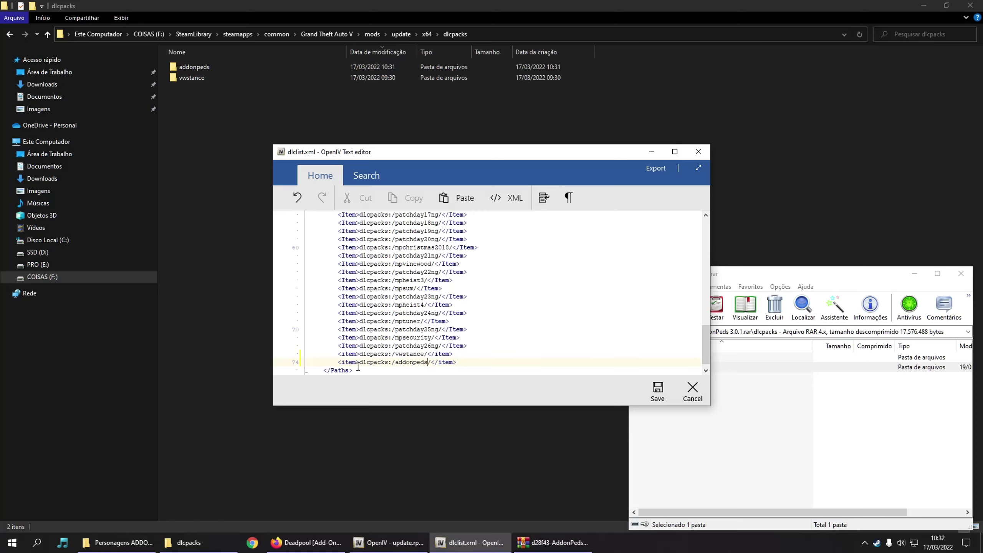
click(657, 390)
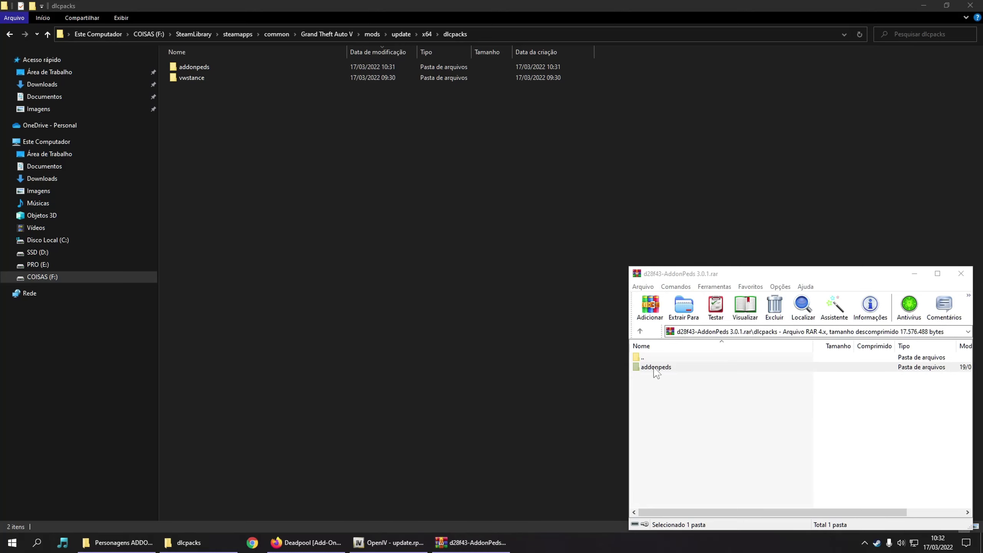
Examine the installation section of the AddonPeds archive's Read Me.html, including the item line for dlclist.xml.
key(BackSpace)
double_click(657, 416)
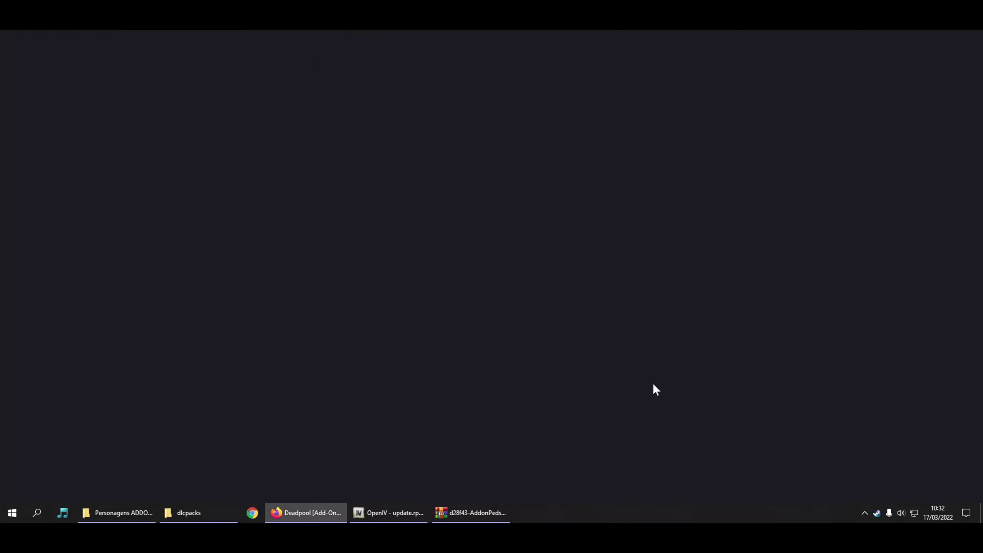
scroll(436, 317, down, 6)
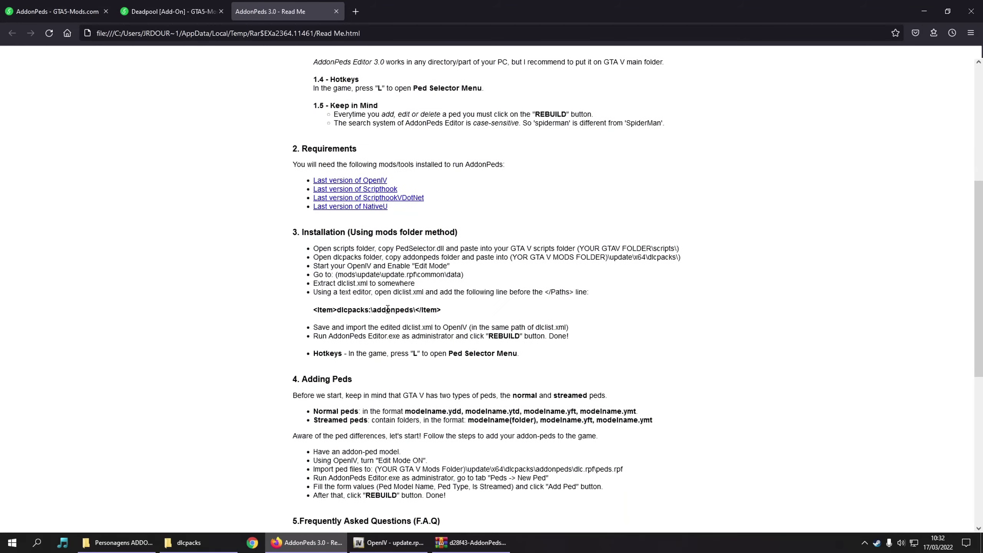
scroll(393, 337, down, 1)
drag(314, 256, 440, 256)
right_click(433, 256)
click(463, 268)
click(459, 262)
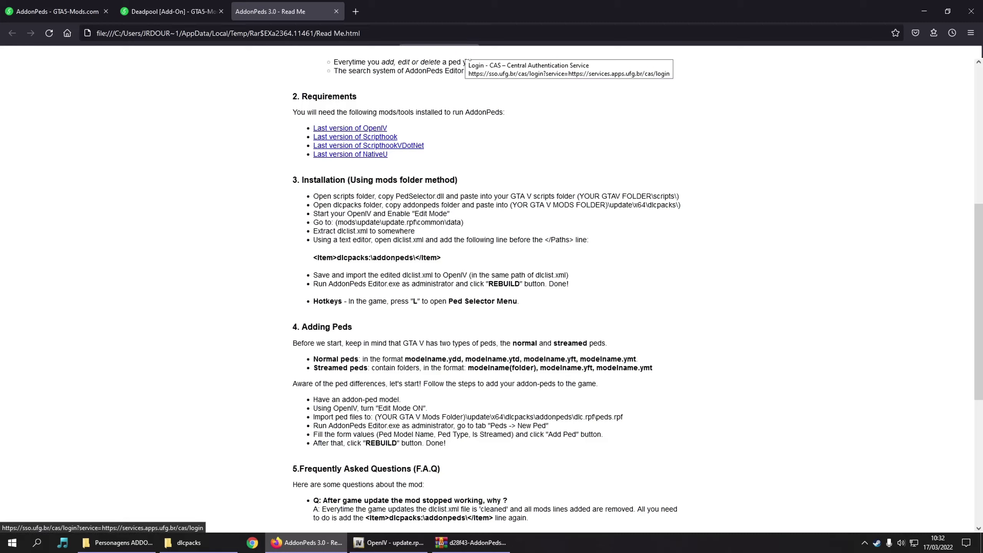
click(924, 10)
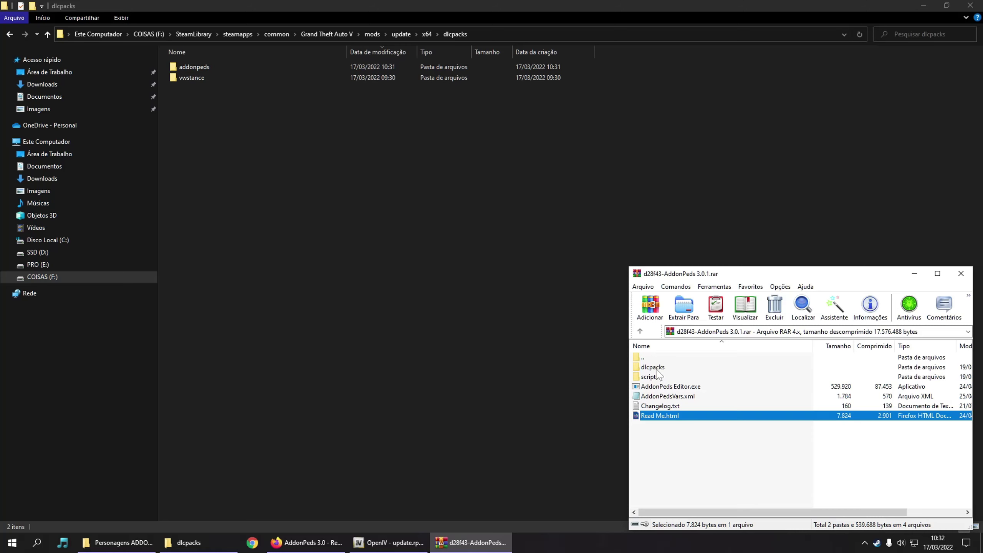
Copy PedSelector.dll from the AddonPeds archive's scripts folder into the scripts folder of Grand Theft Auto V.
double_click(650, 377)
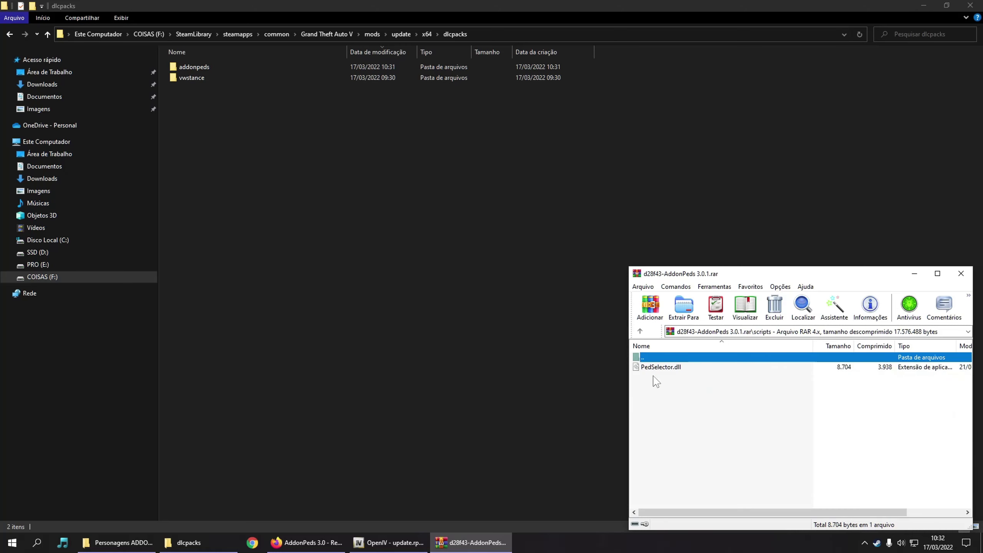
click(311, 34)
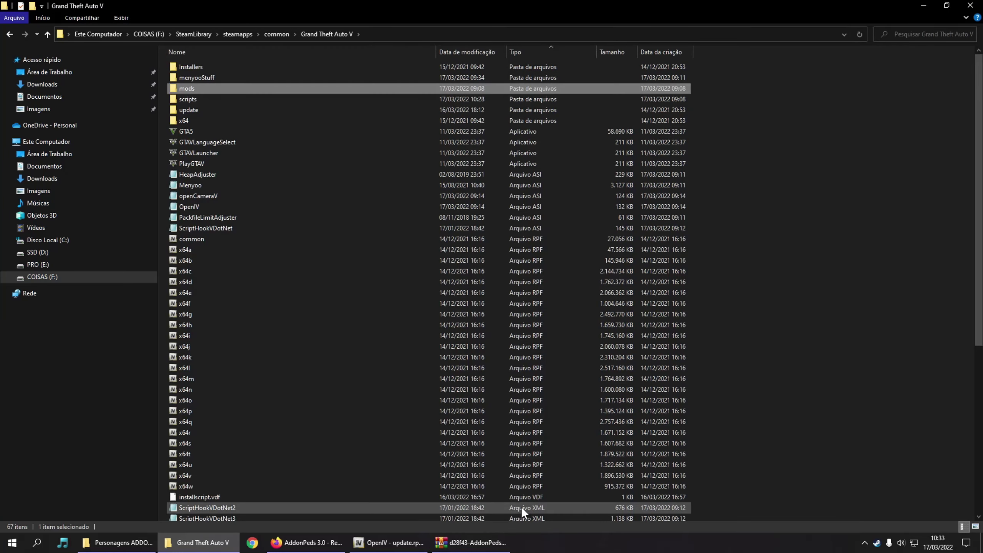
click(463, 542)
click(662, 369)
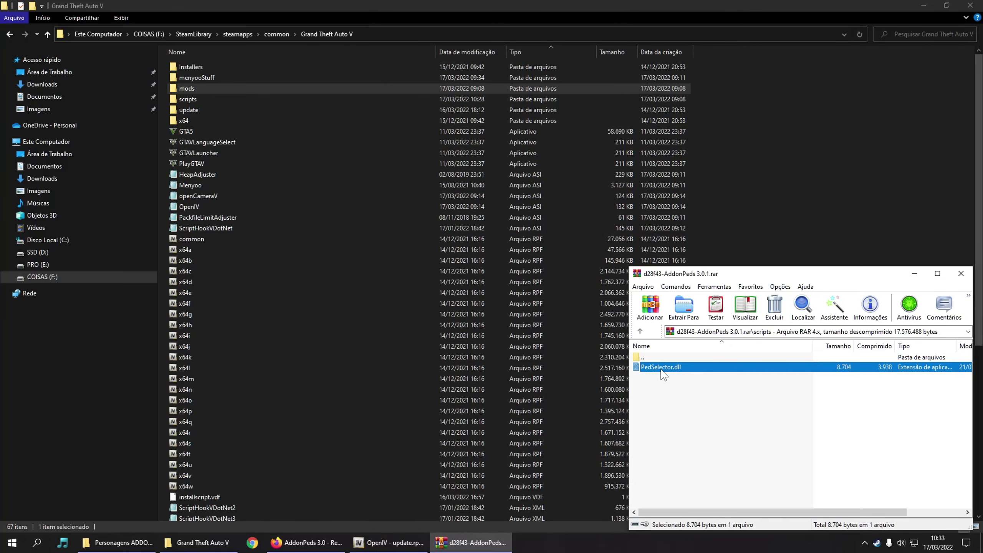
key(BackSpace)
double_click(648, 377)
drag(665, 367, 188, 97)
double_click(189, 99)
click(471, 542)
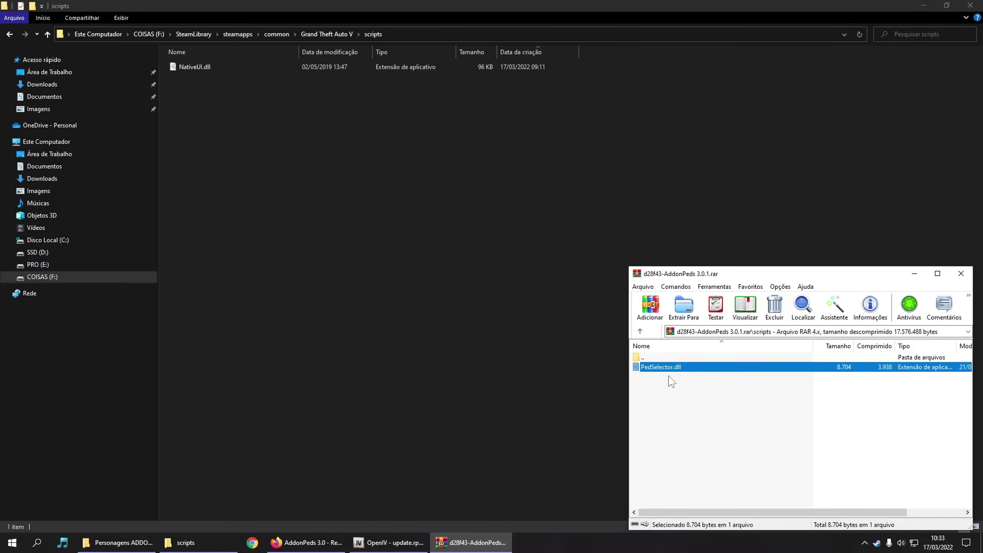
drag(659, 373, 285, 171)
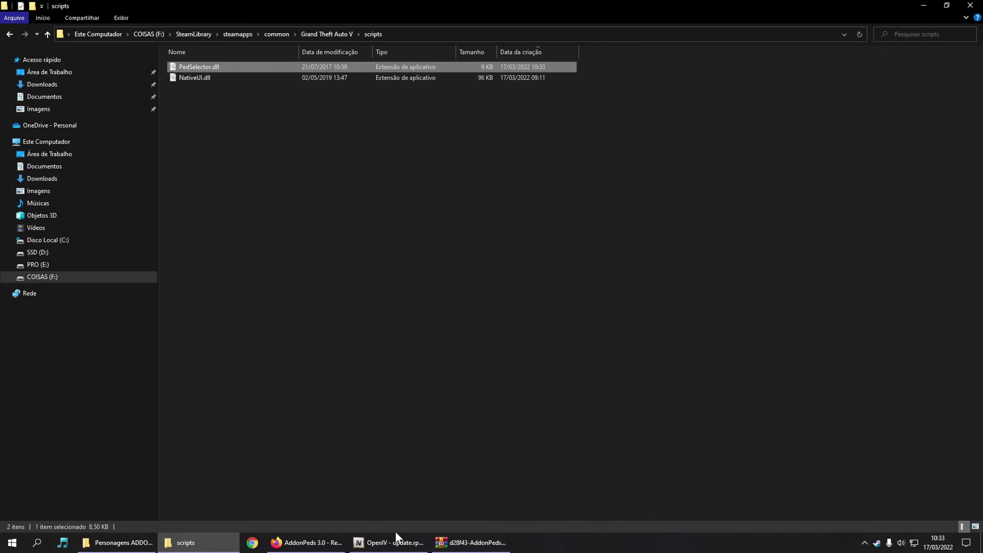
Copy AddonPeds Editor.exe and AddonPedsVars.xml from the archive's root into the main Grand Theft Auto V folder.
click(471, 542)
click(499, 381)
key(BackSpace)
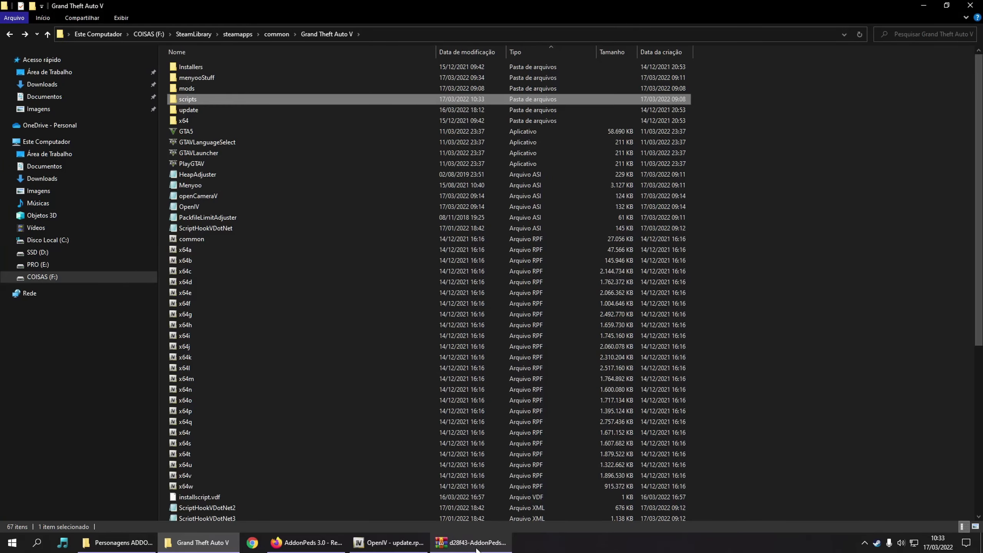
click(476, 547)
key(BackSpace)
click(666, 385)
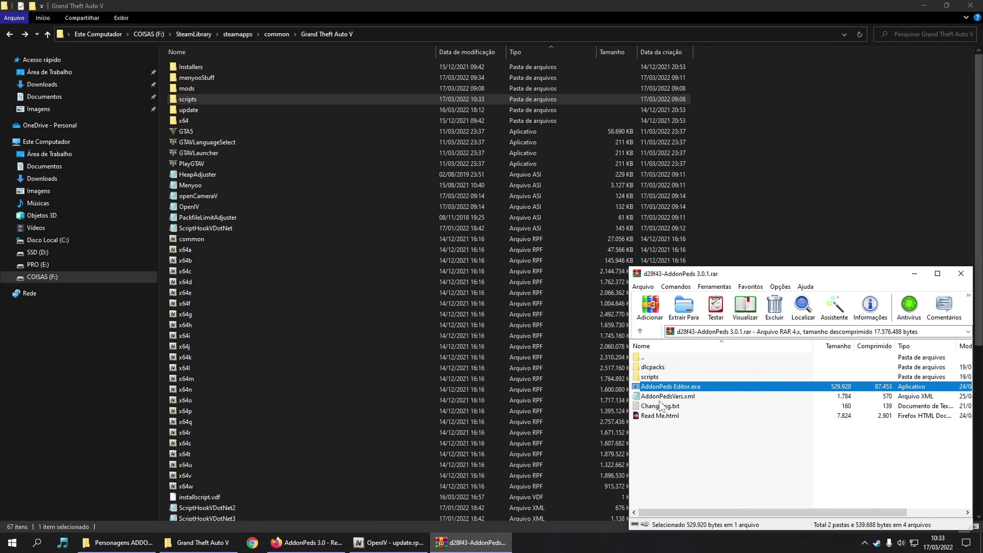
ctrl+click(663, 396)
drag(666, 397, 829, 277)
drag(857, 221, 857, 222)
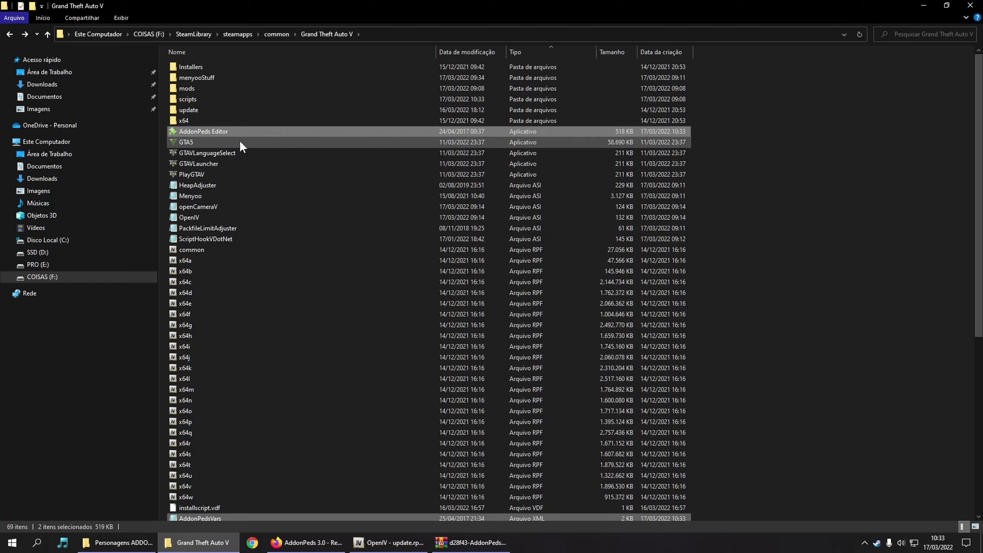
Switch to the Personagens ADDONPEDS folder and place the OpenIV window beside its file list.
click(923, 5)
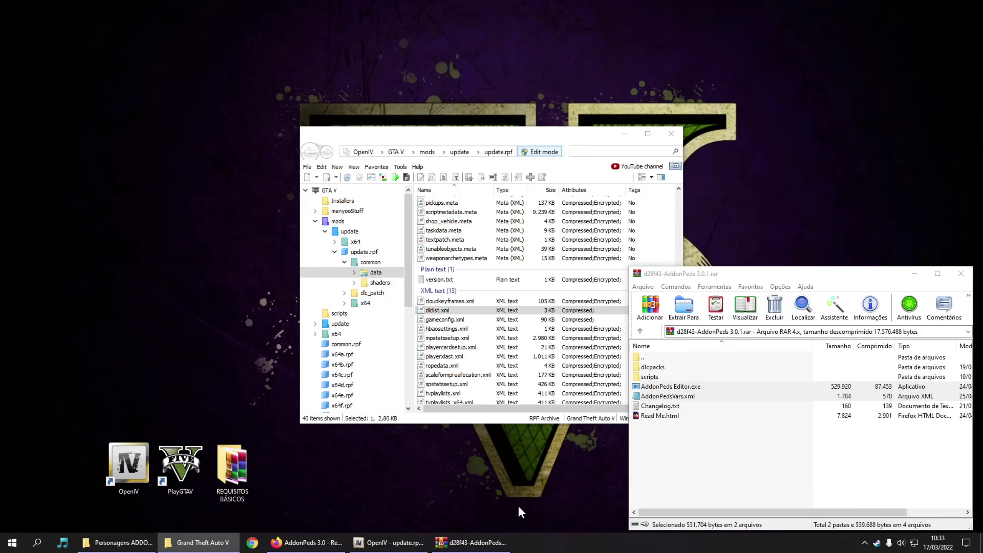
click(129, 543)
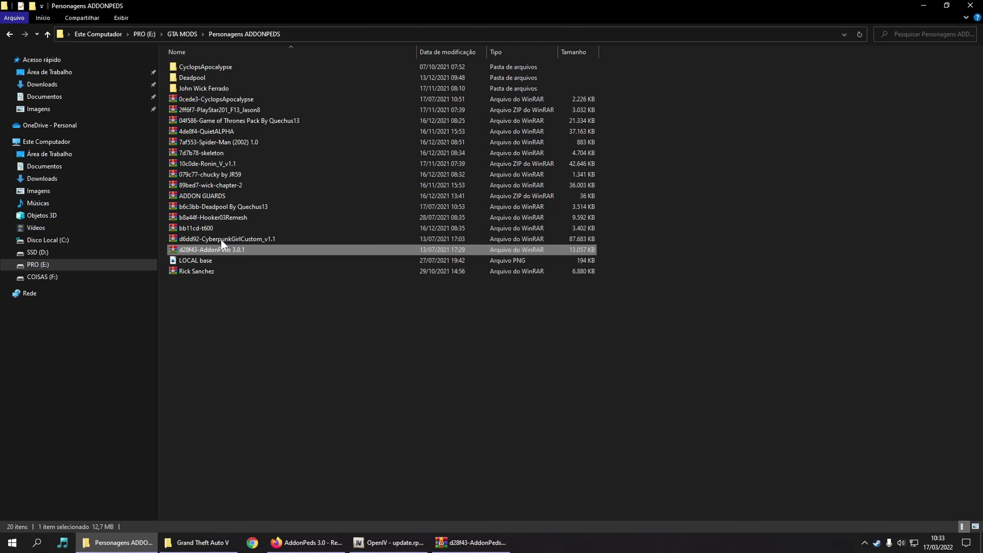
click(472, 542)
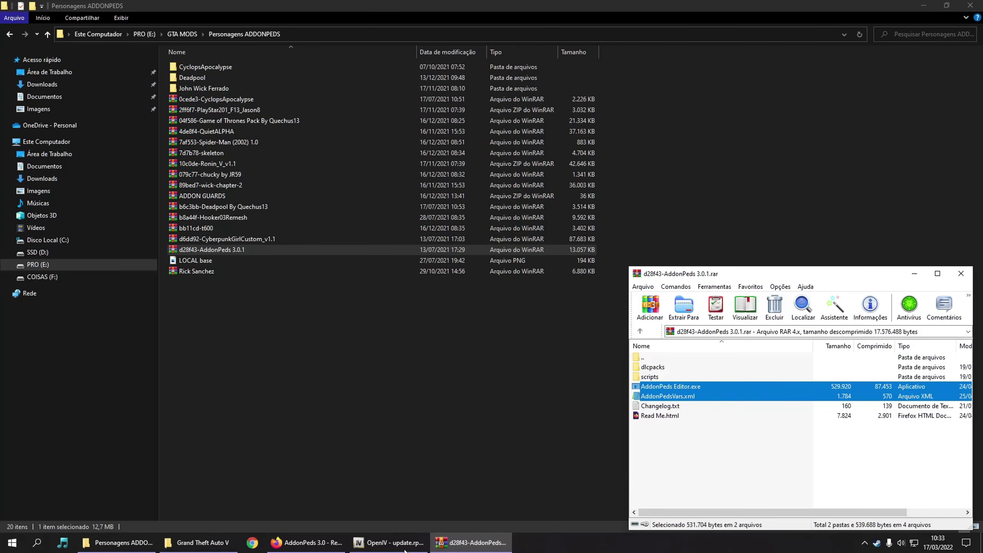
click(386, 544)
click(914, 274)
drag(533, 138, 745, 171)
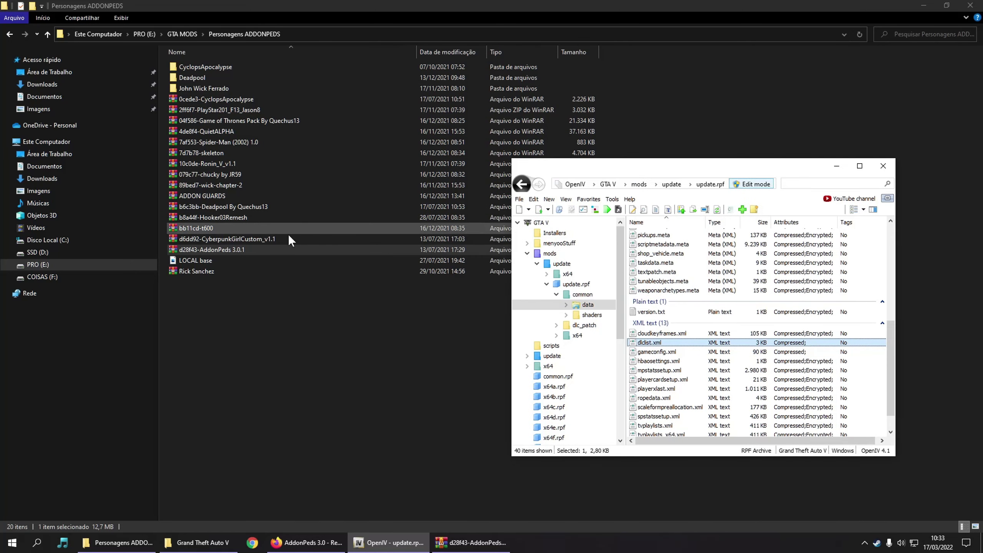
Extract the four Deadpool model files from the b6c3bb-Deadpool By Quechus13 archive into Personagens ADDONPEDS, close the archive and return to OpenIV.
click(275, 271)
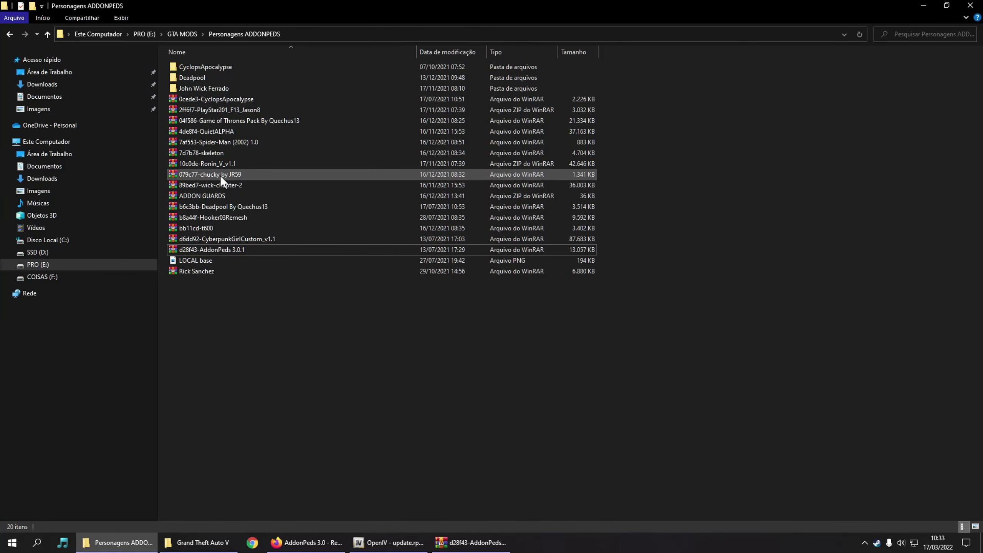
click(225, 207)
double_click(226, 206)
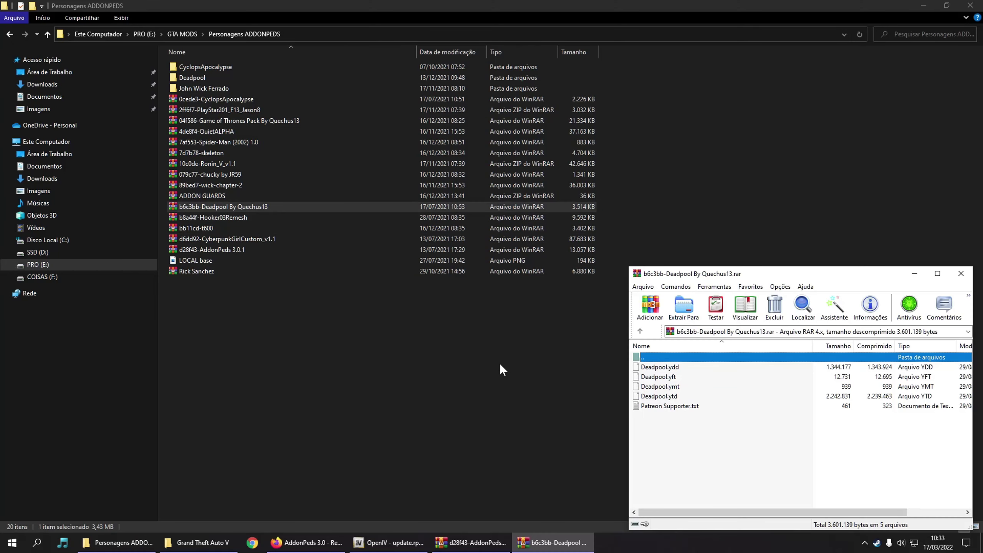
click(658, 366)
shift+click(666, 396)
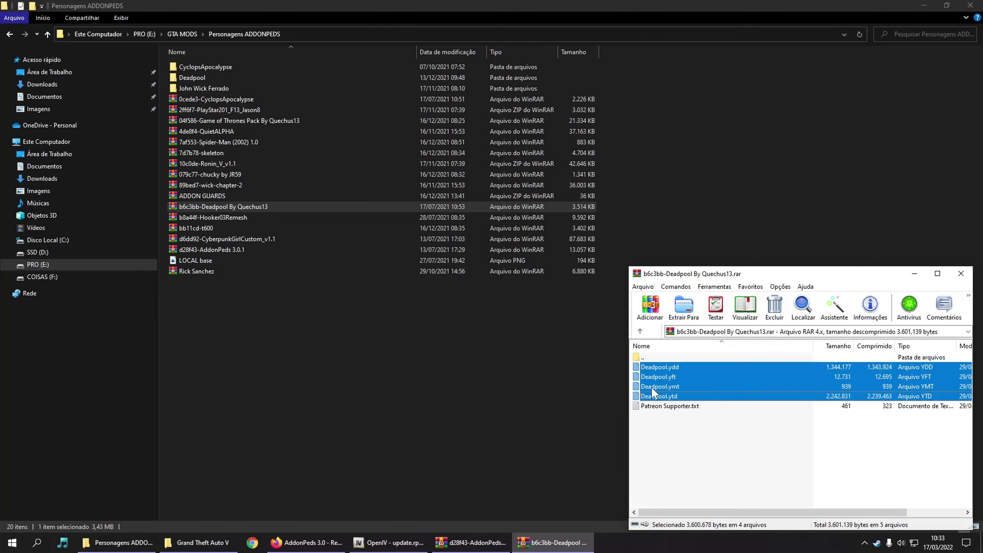
drag(657, 396, 298, 376)
right_click(542, 543)
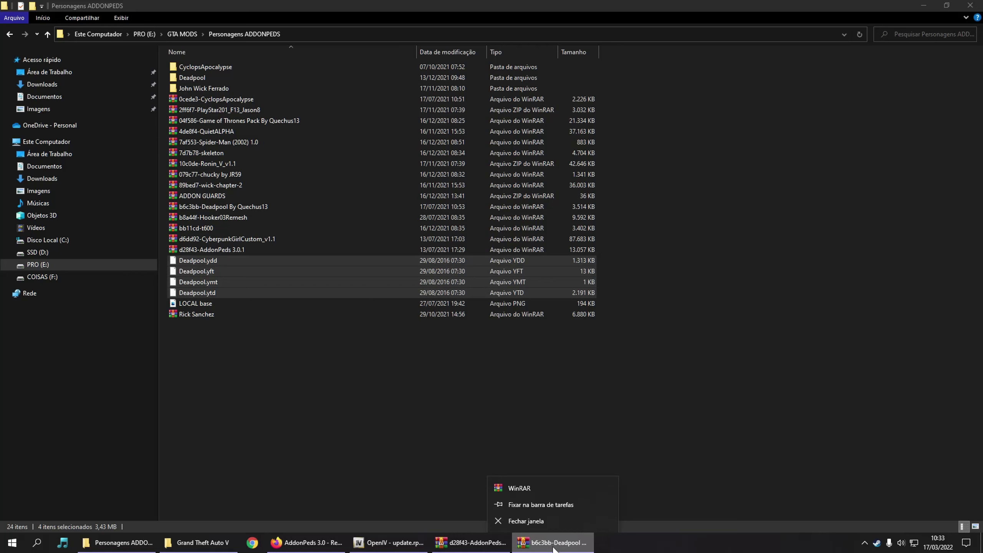
click(528, 521)
click(406, 541)
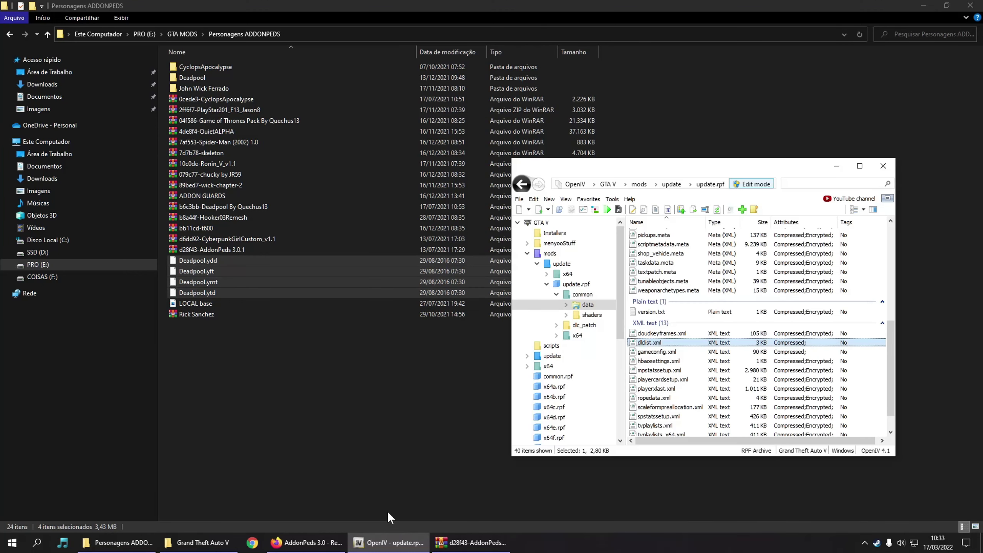
Navigate in OpenIV through mods, update, x64, dlcpacks, addonpeds and dlc.rpf, and open the peds.rpf archive.
click(550, 286)
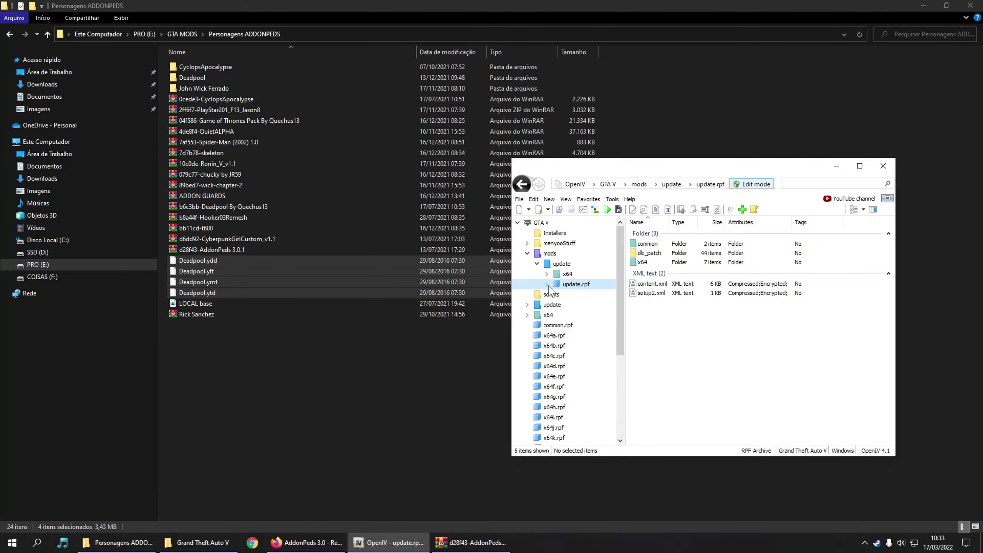
click(537, 264)
click(527, 253)
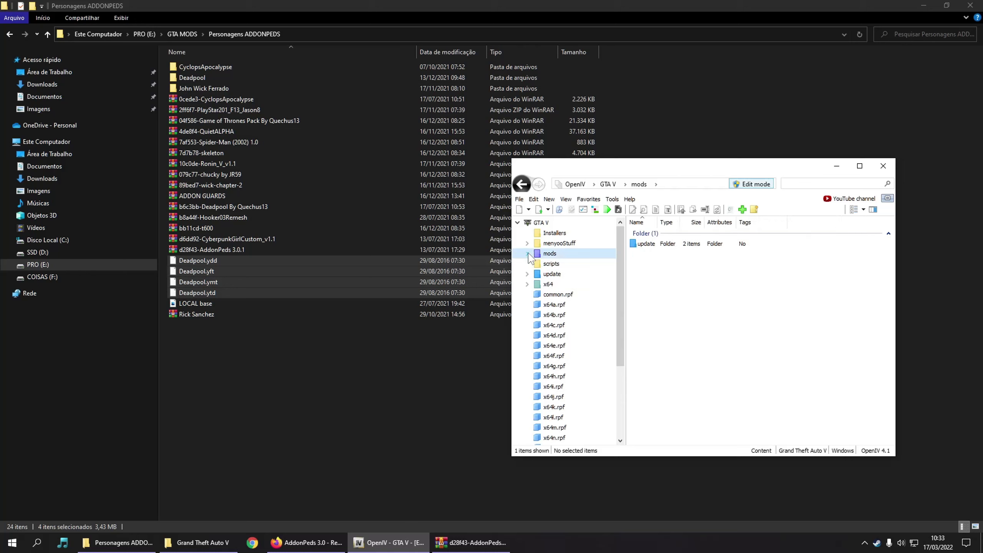
double_click(645, 244)
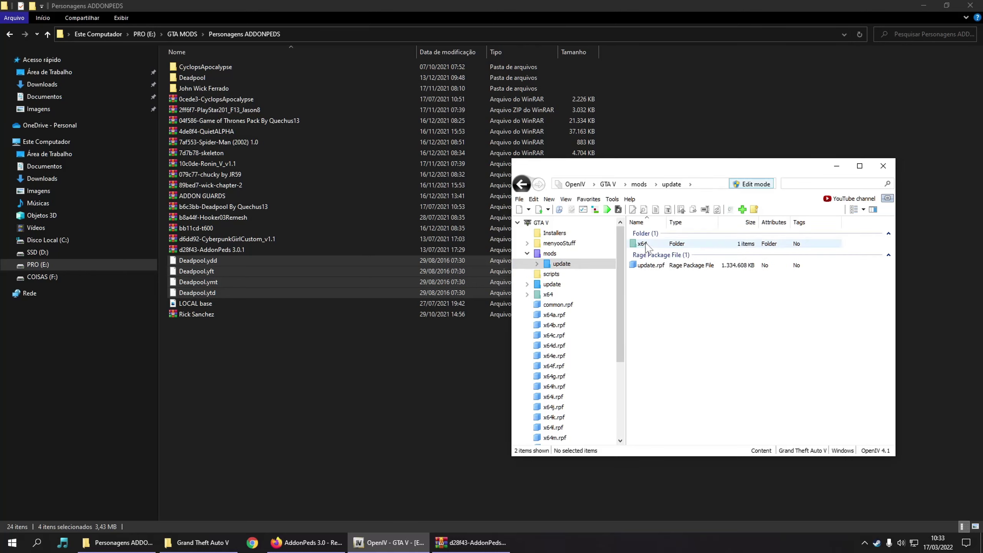
double_click(643, 244)
double_click(648, 244)
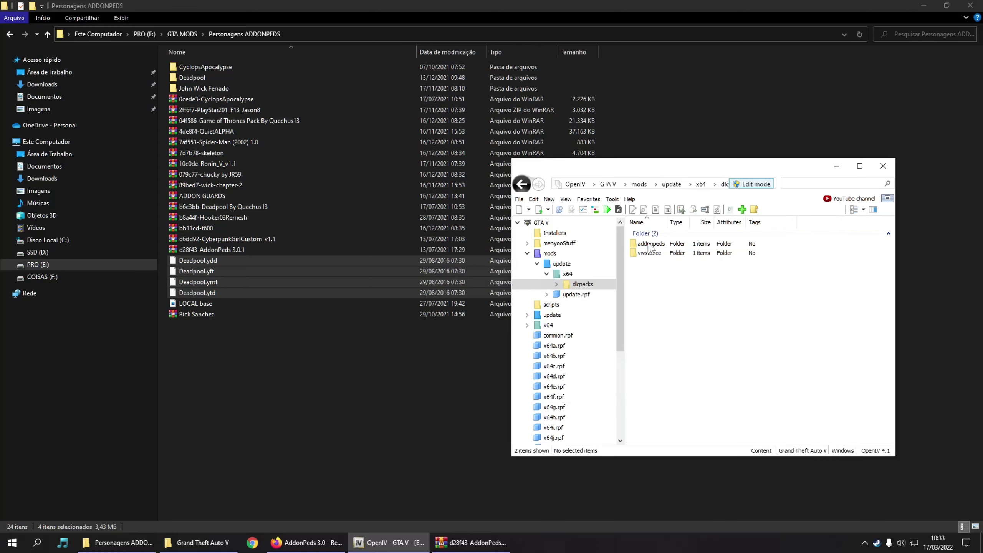
double_click(649, 245)
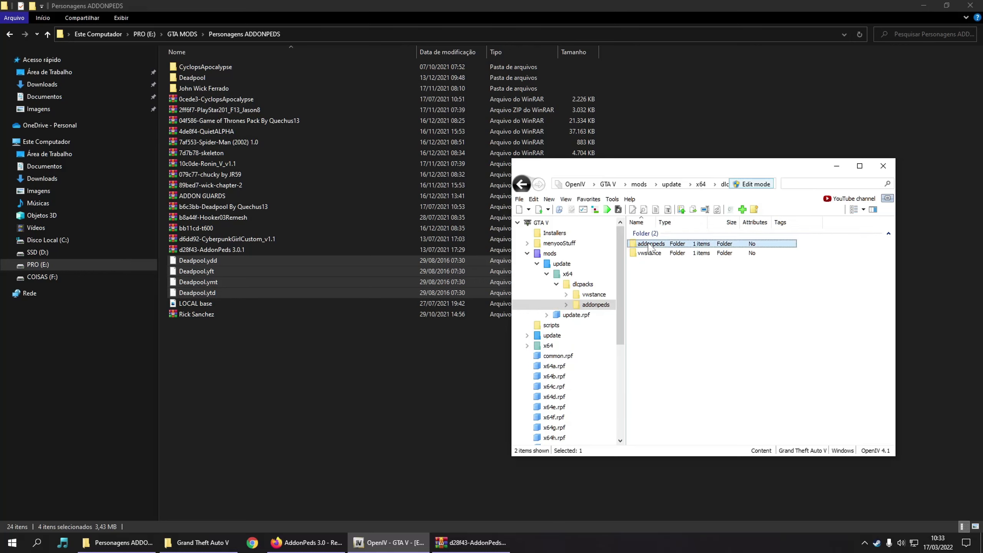
double_click(647, 245)
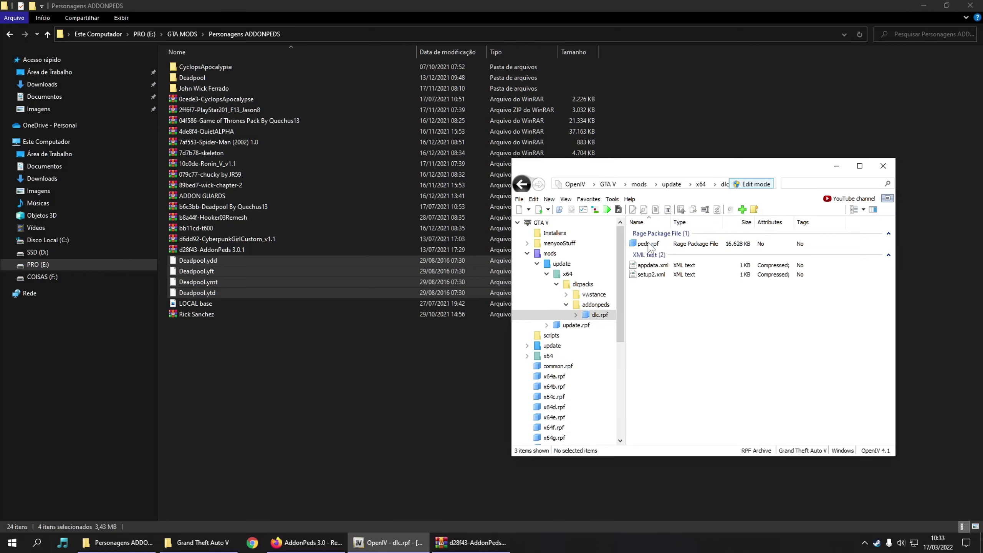
double_click(654, 245)
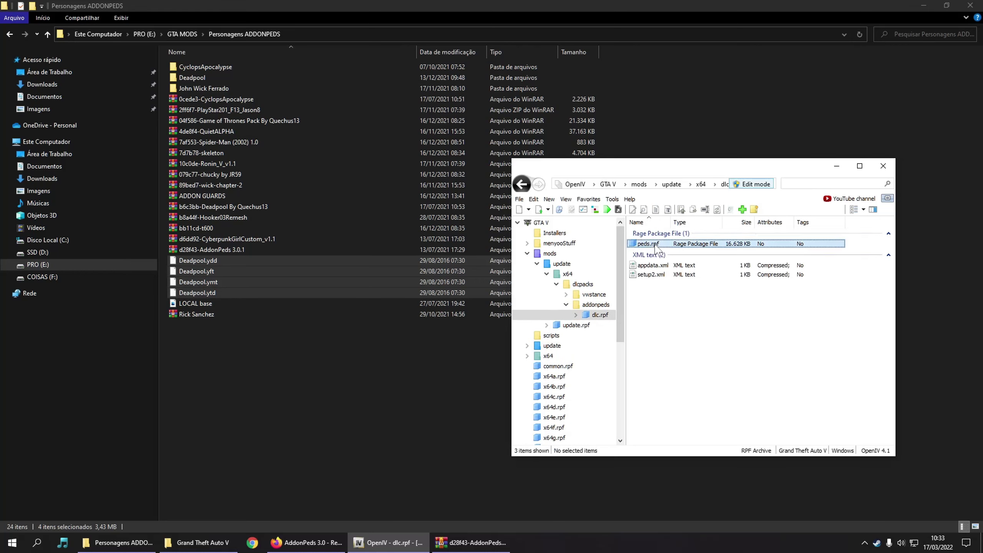
Delete all the vito_mafia and superman items from peds.rpf and add the four Deadpool model files from Personagens ADDONPEDS in their place.
click(654, 245)
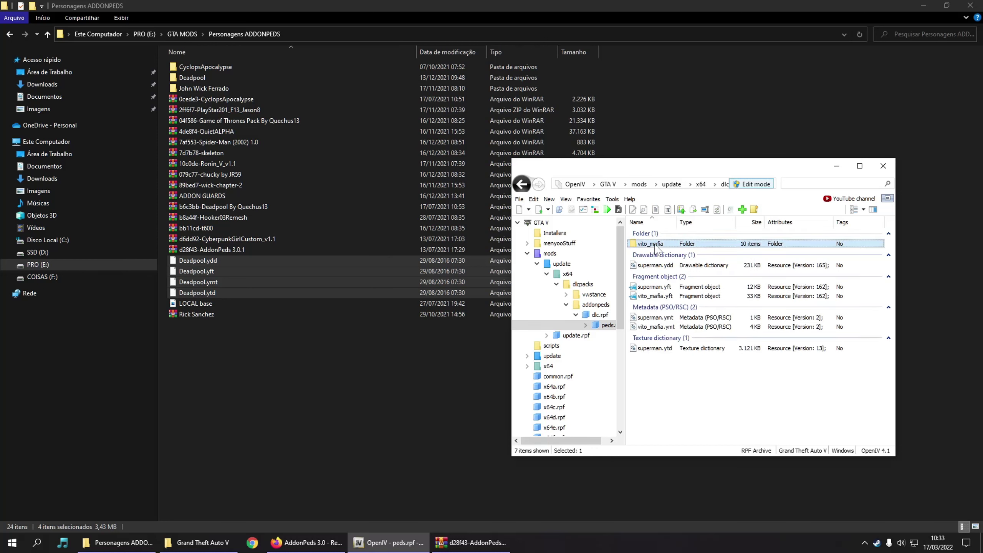
shift+click(658, 348)
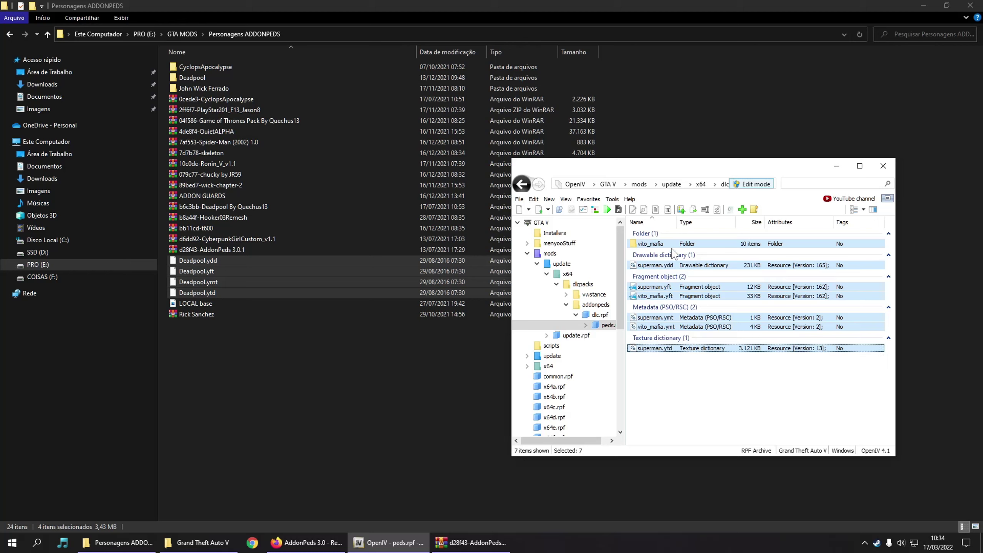
key(Delete)
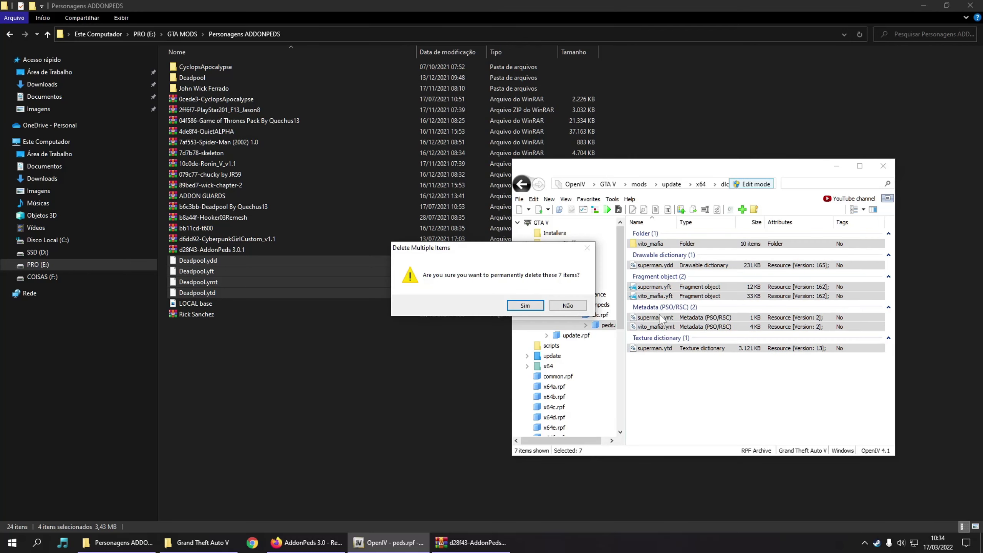
click(526, 306)
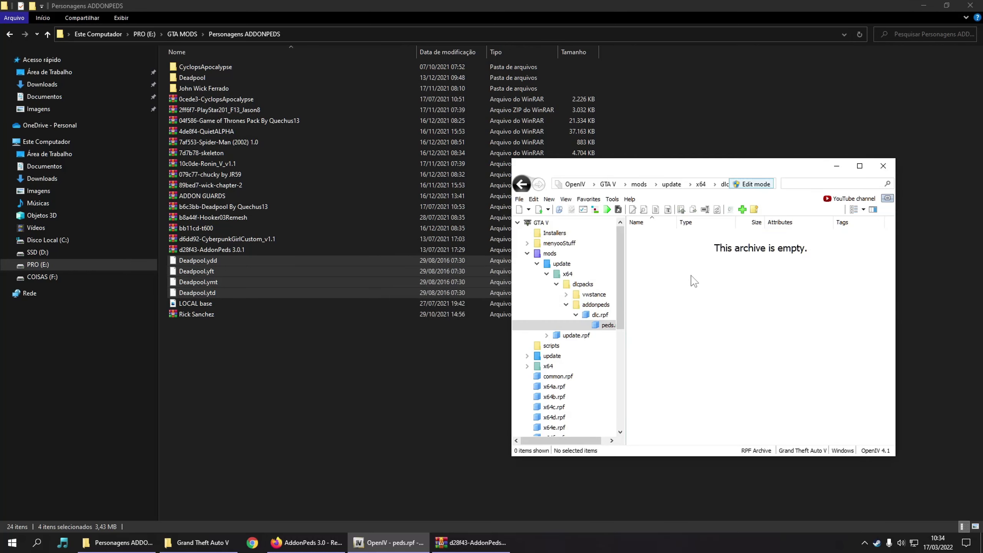
drag(229, 286, 720, 282)
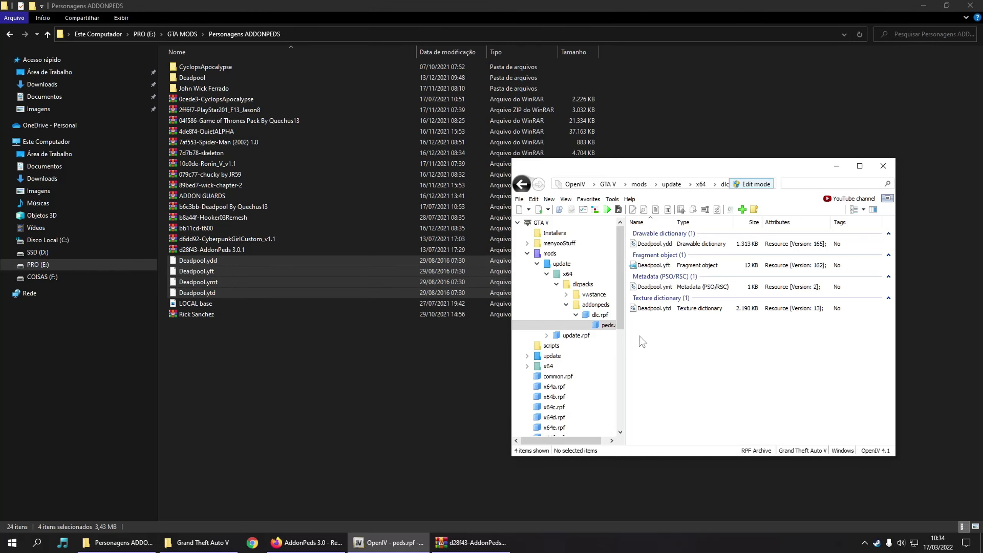
click(548, 274)
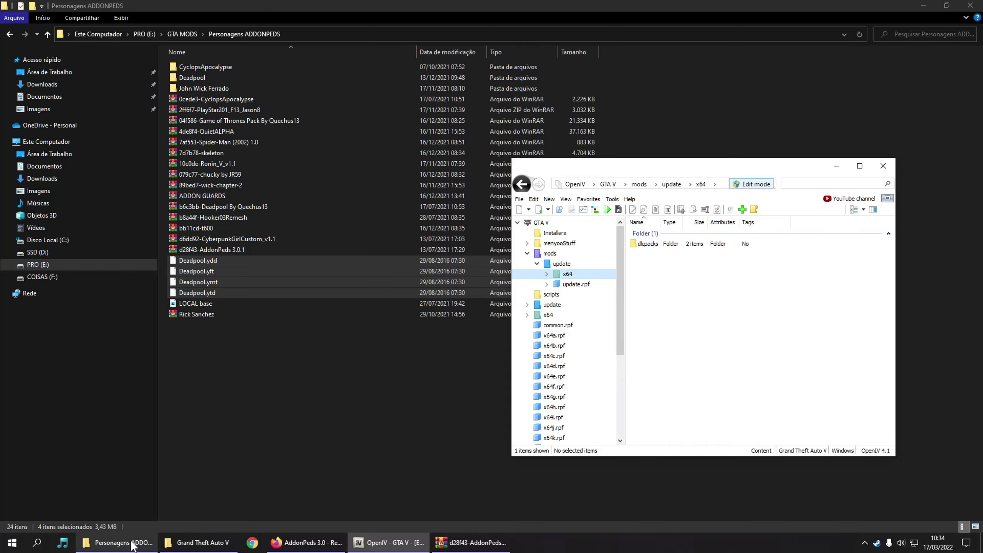
Run AddonPeds Editor as administrator from the Grand Theft Auto V folder and keep the AddonPeds 3.0.1 archive window minimized.
click(182, 542)
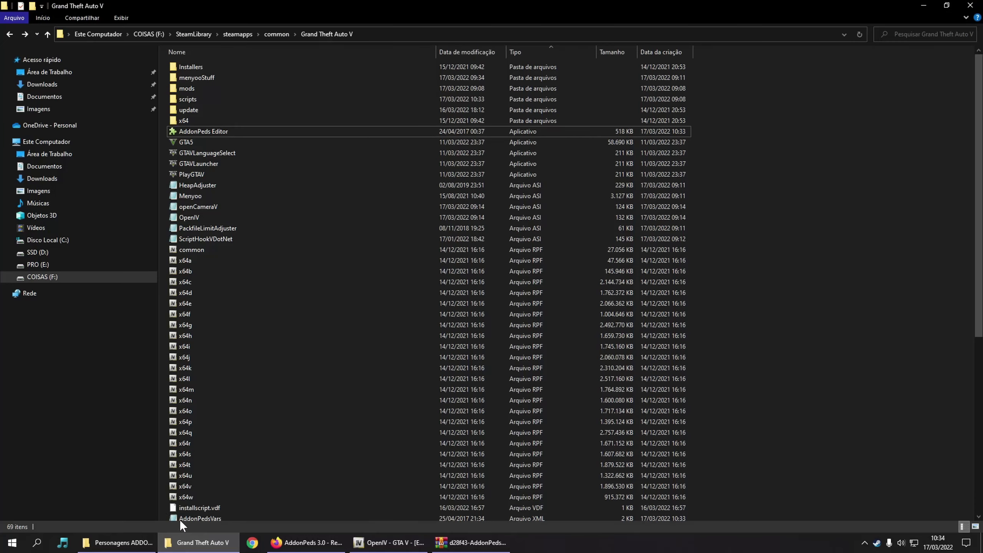
right_click(197, 131)
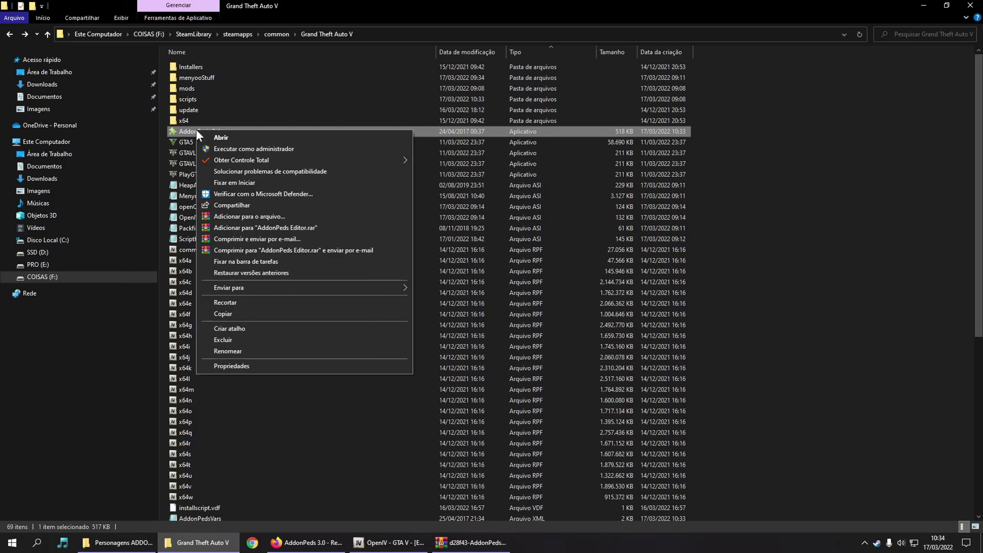
click(227, 150)
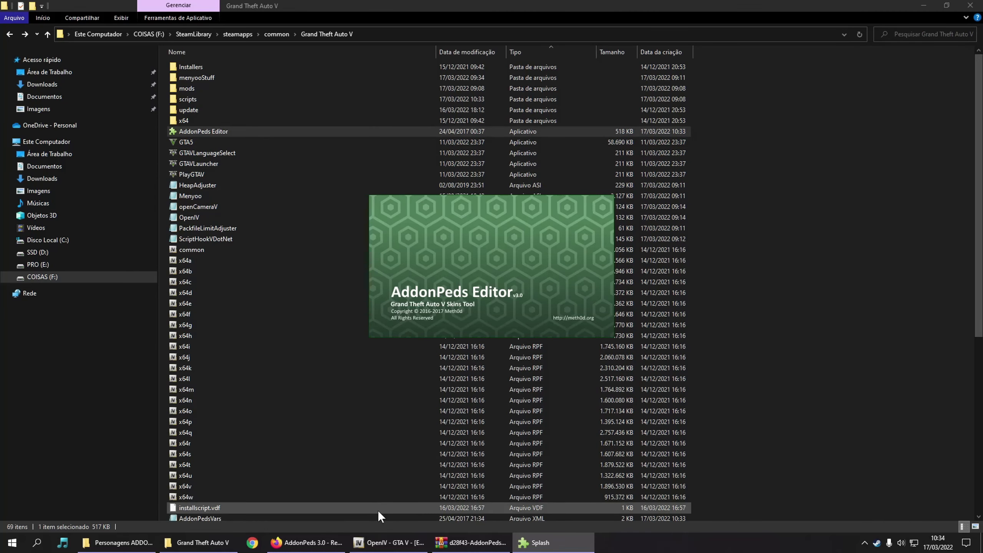
click(458, 533)
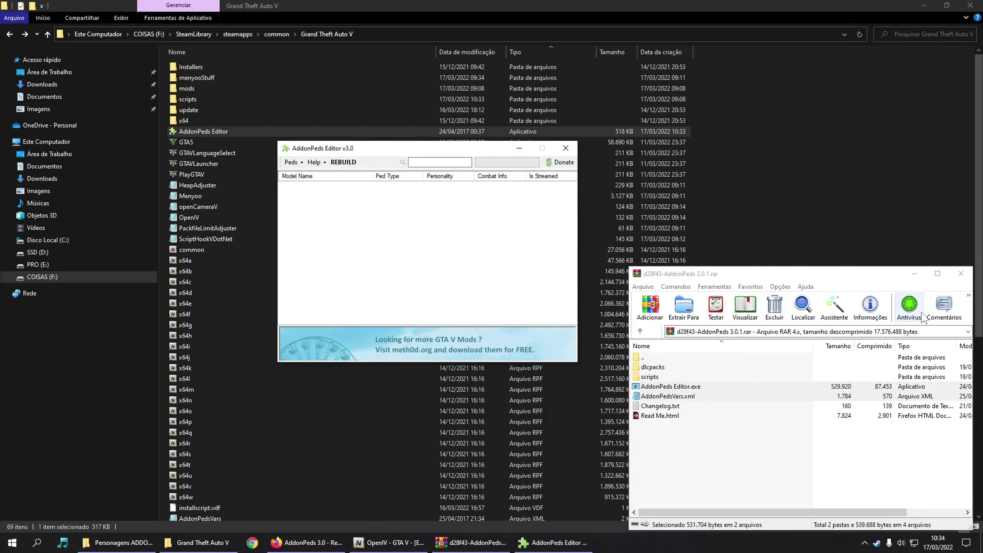
click(914, 275)
click(915, 274)
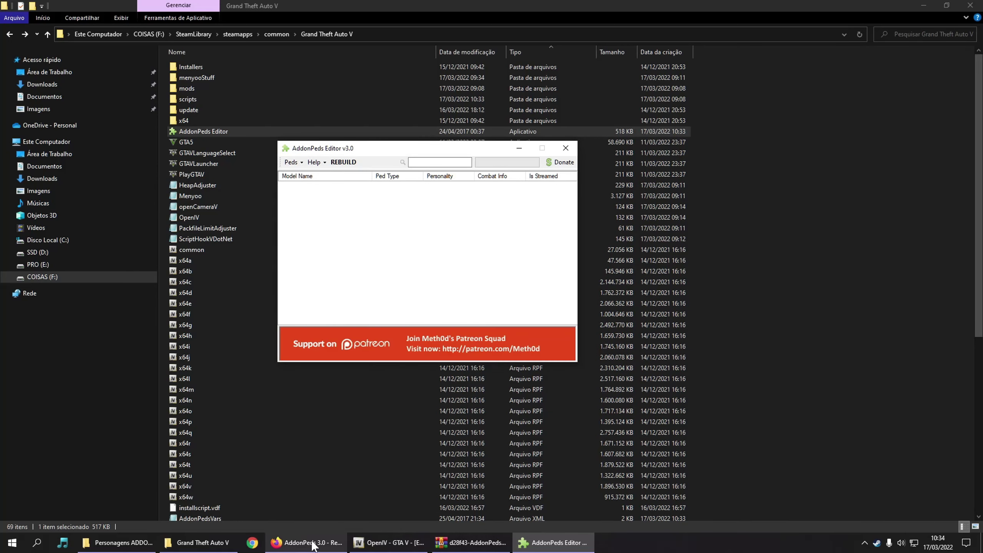
Copy the name Deadpool from the Deadpool.ydd file in the Personagens ADDONPEDS folder without renaming the file.
mouse_move(295, 544)
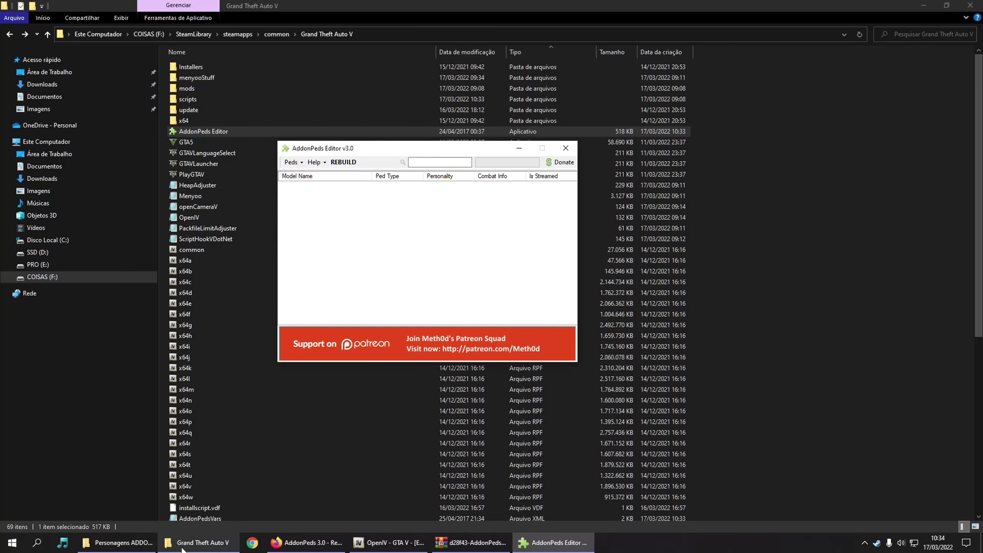
click(128, 543)
click(189, 263)
click(193, 262)
key(ctrl+c)
click(352, 390)
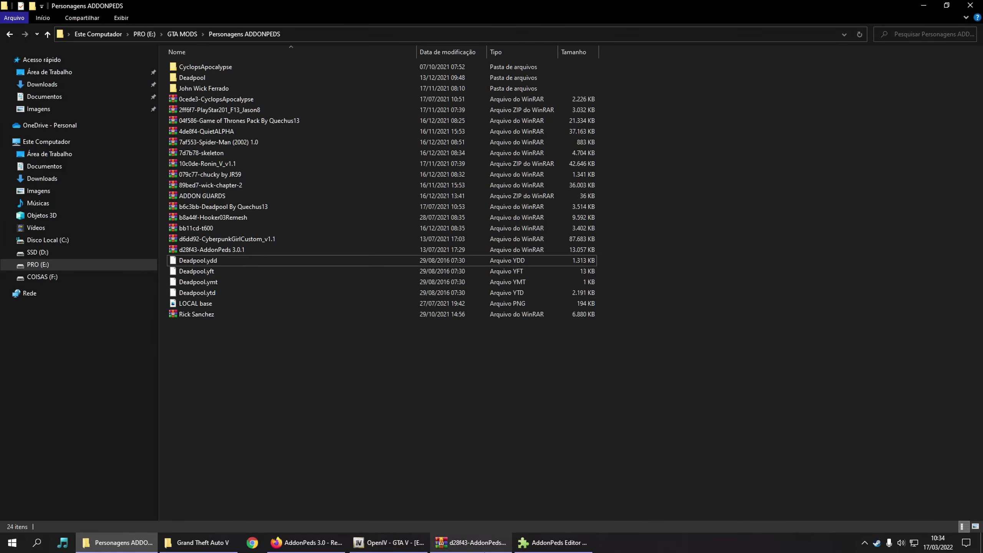
Add a new ped in AddonPeds Editor with model name Deadpool, ped type Male and Is Streamed set to false.
click(554, 543)
click(292, 162)
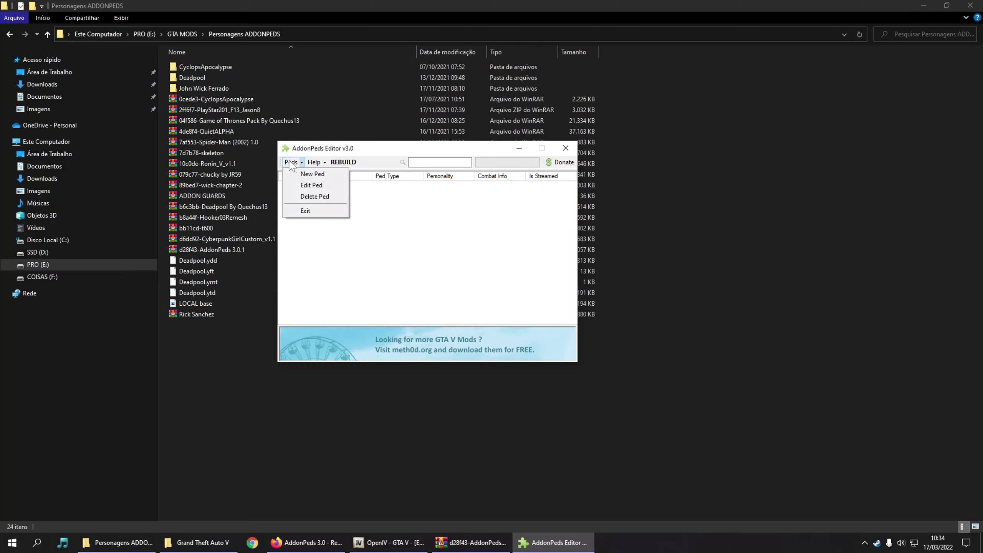
click(306, 175)
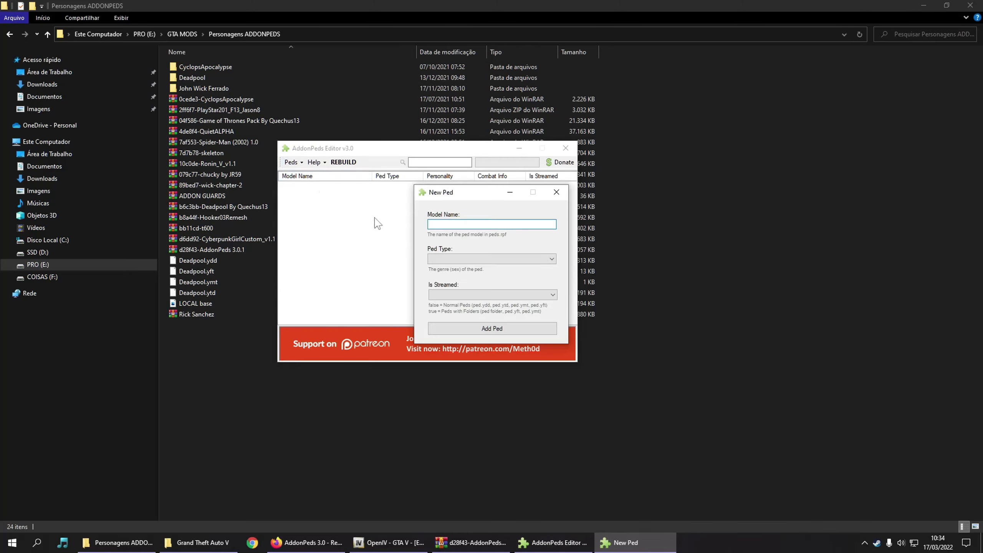
key(ctrl+v)
click(448, 259)
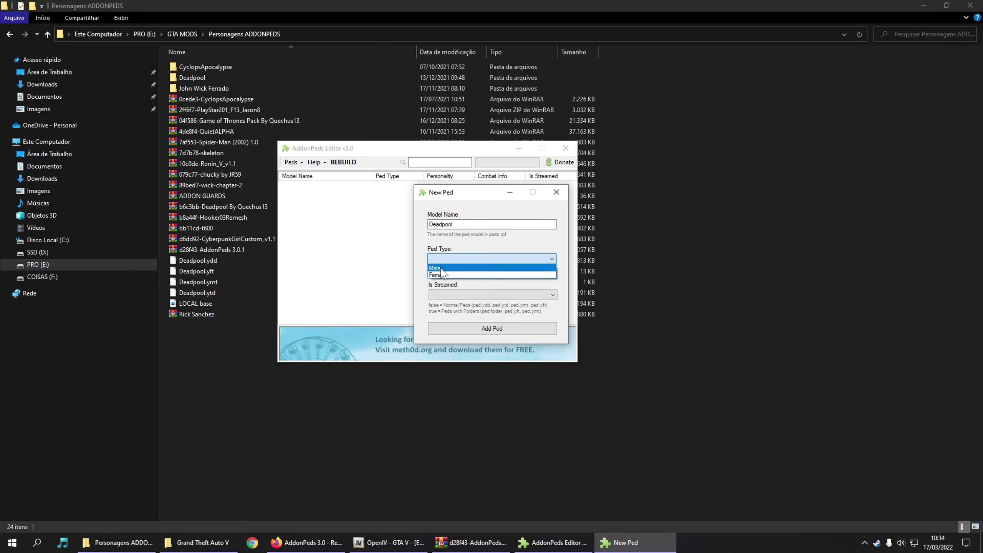
click(441, 268)
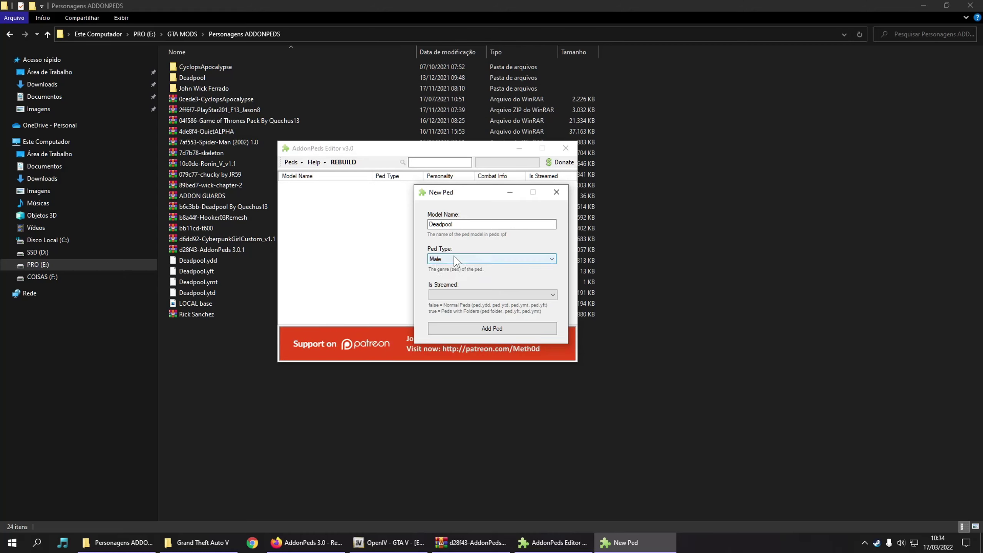
click(464, 295)
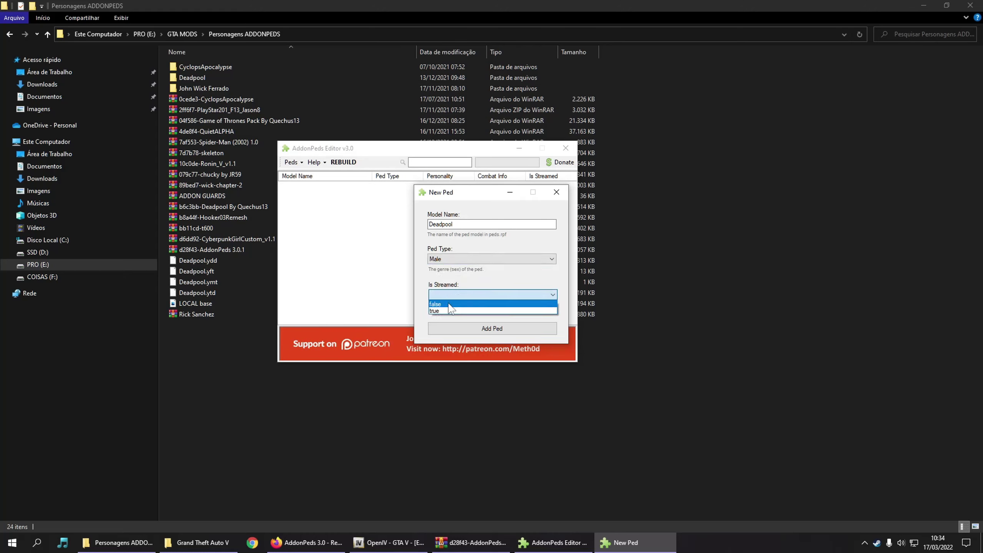
click(449, 305)
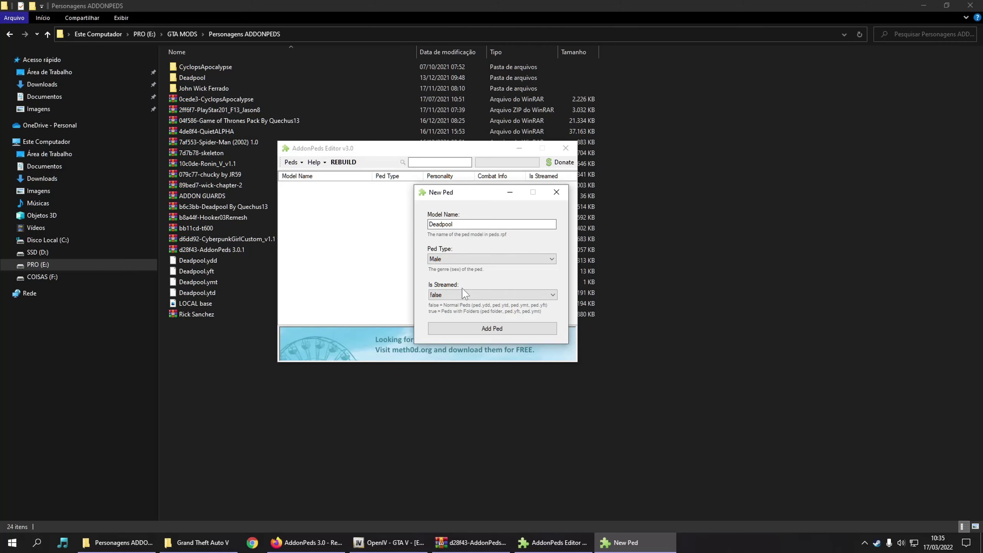
click(479, 331)
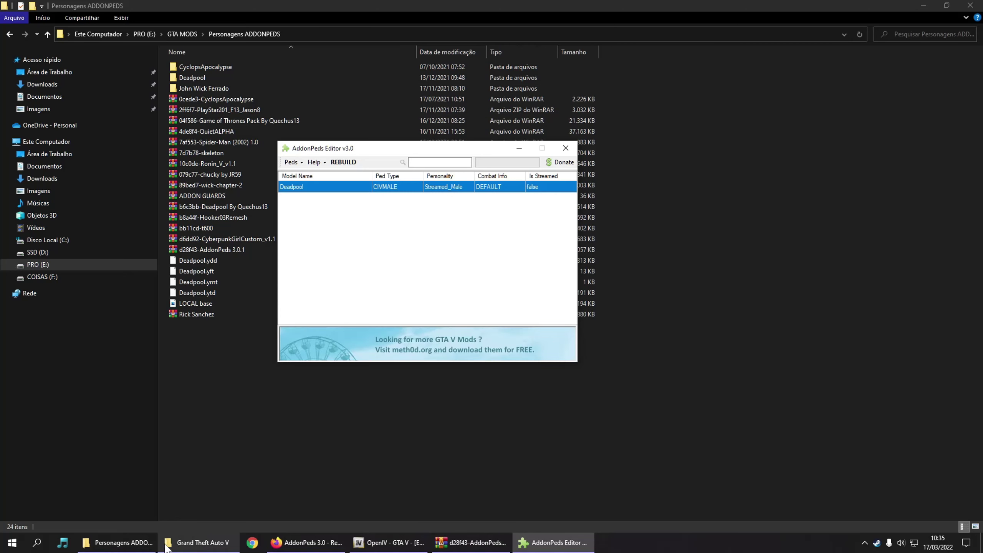
Switch to OpenIV over the Personagens ADDONPEDS folder and collapse the mods folder tree.
click(116, 544)
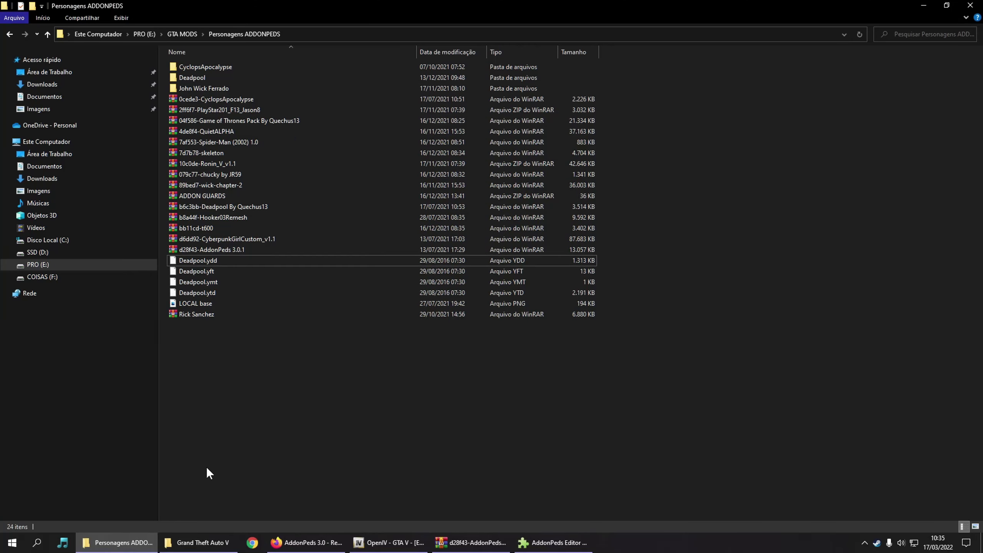
click(561, 542)
click(560, 543)
click(472, 544)
click(471, 547)
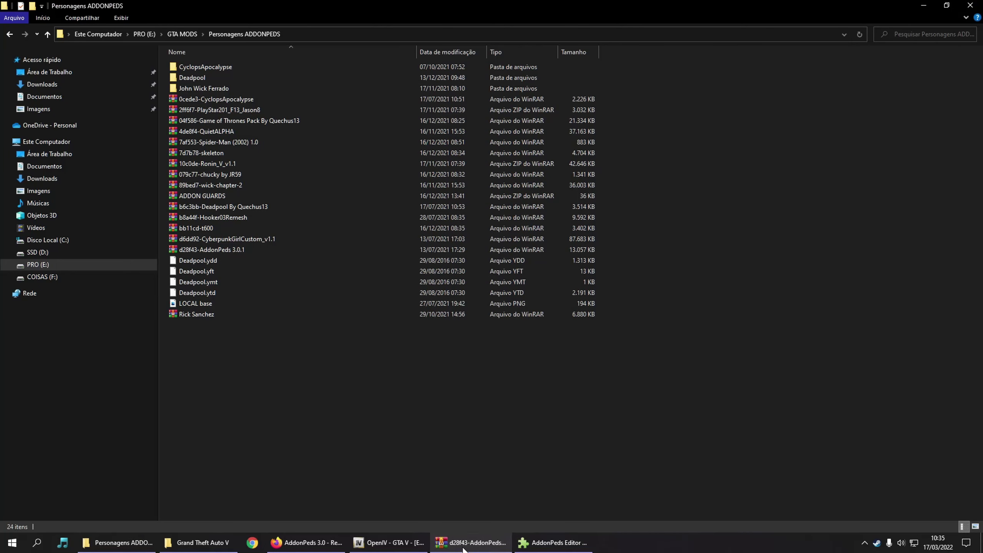
click(391, 542)
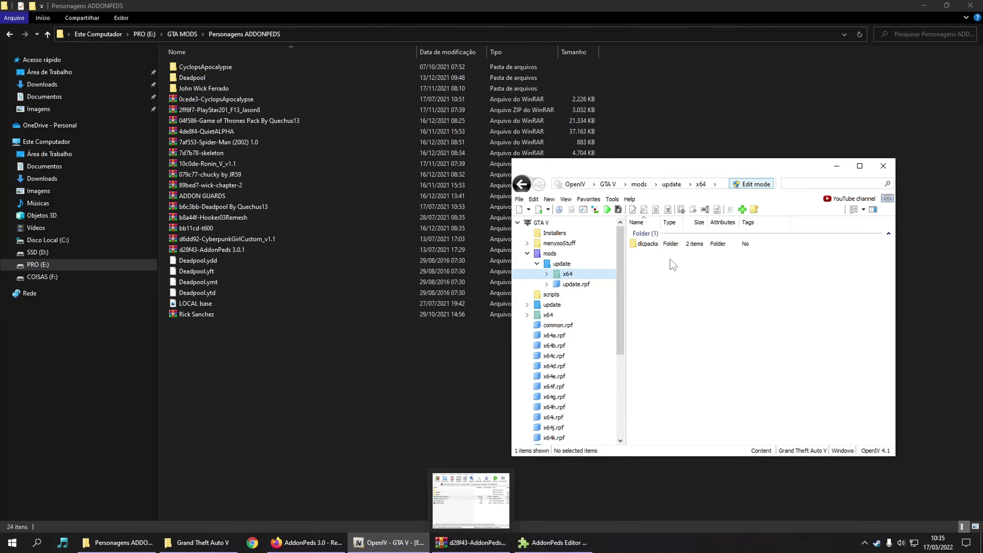
click(527, 253)
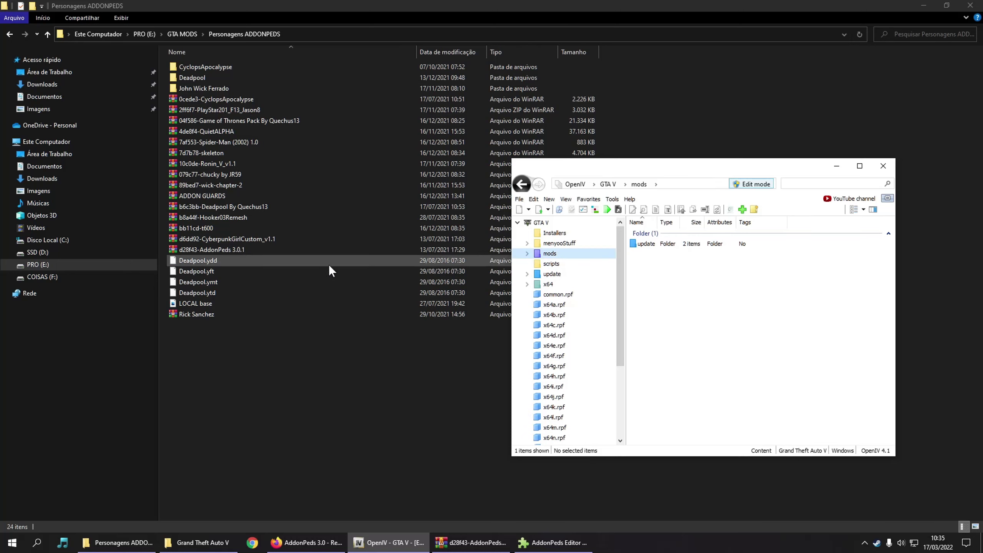
Open the b8a44f-Hooker03Remesh archive beside OpenIV, enter its Hooker03Remesh folder and open New Text Document.txt to read the install path.
click(227, 218)
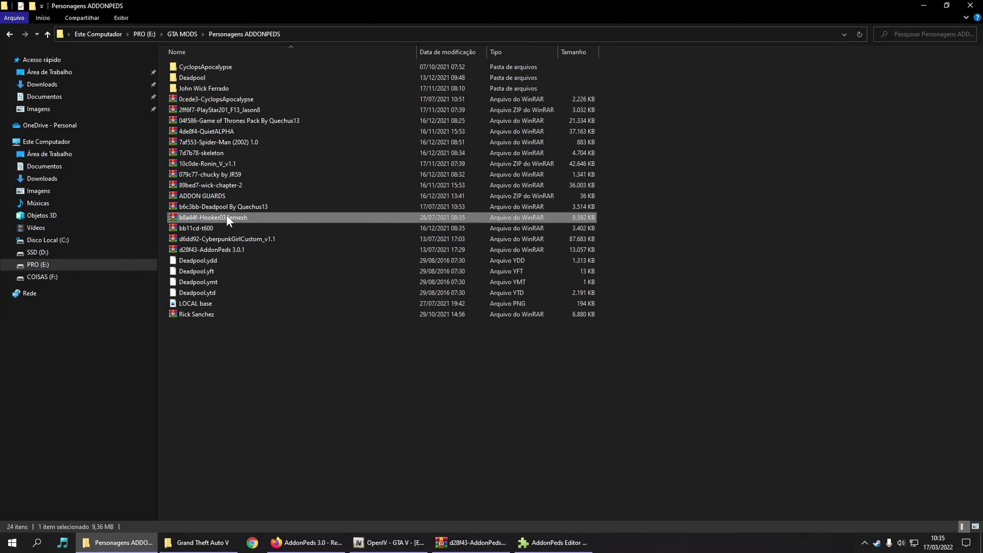
double_click(227, 218)
click(923, 5)
drag(714, 273, 185, 240)
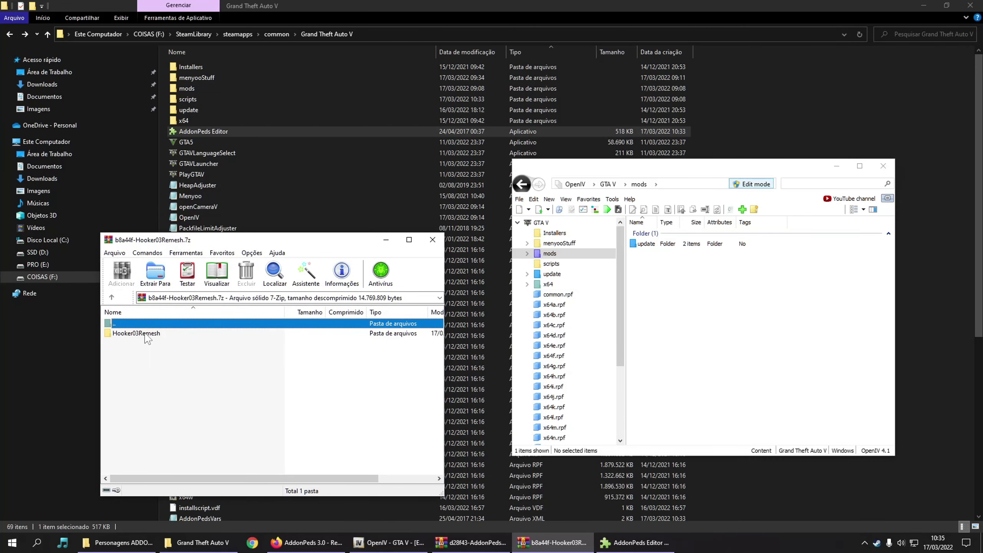
double_click(147, 334)
double_click(152, 343)
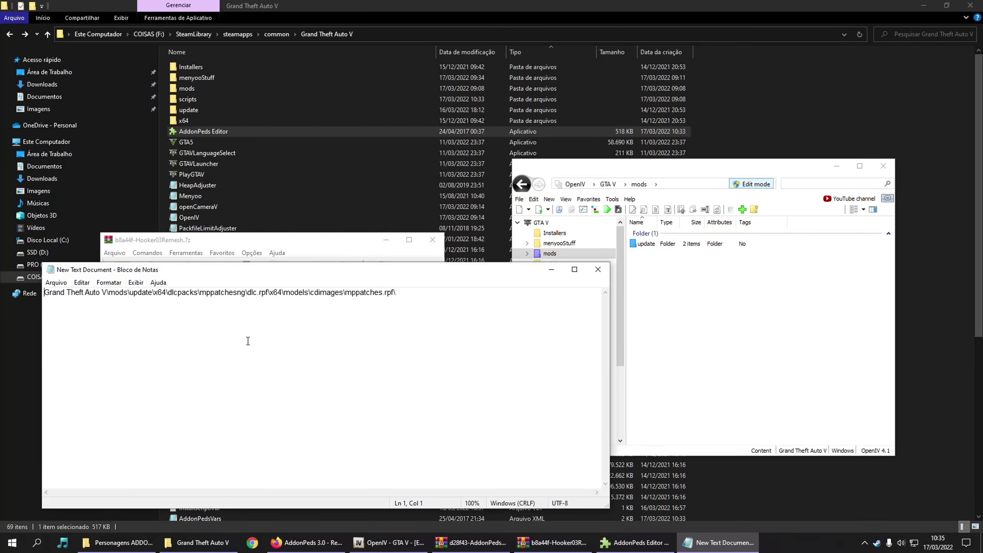
Examine the four s_f_y_hooker_03 files in the archive and the install path in New Text Document.txt, keeping the OpenIV window clear beside them.
drag(361, 275, 350, 268)
drag(295, 245, 312, 214)
click(160, 321)
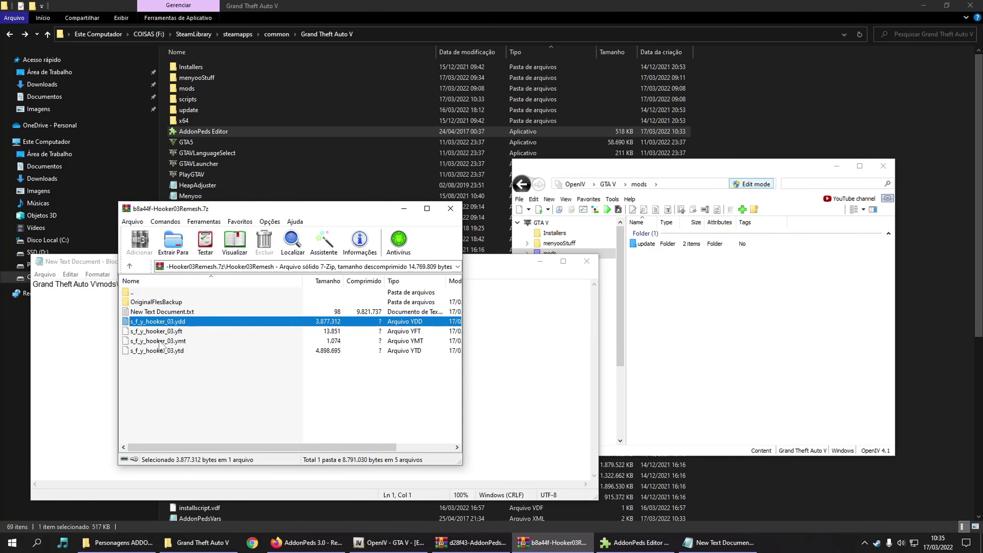
shift+click(158, 351)
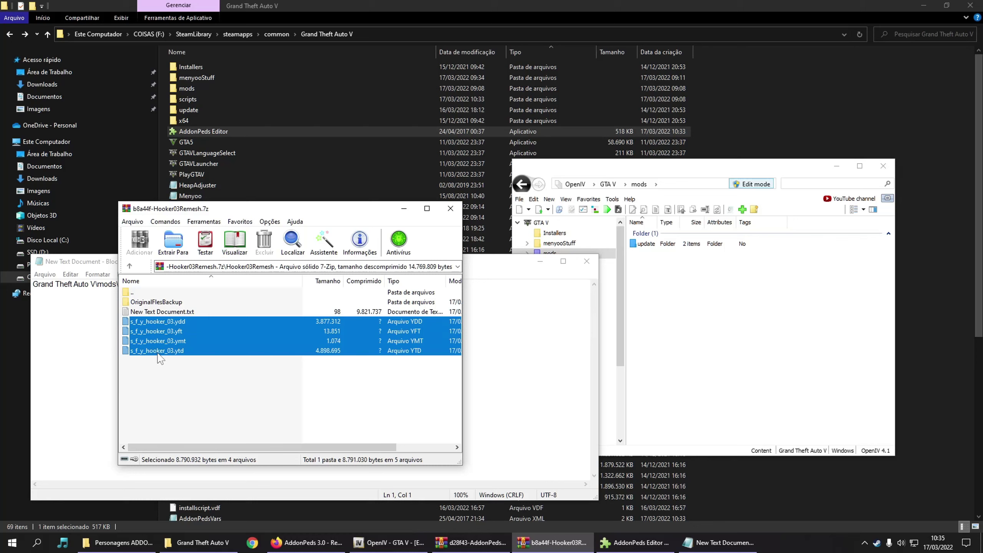
click(167, 361)
click(97, 325)
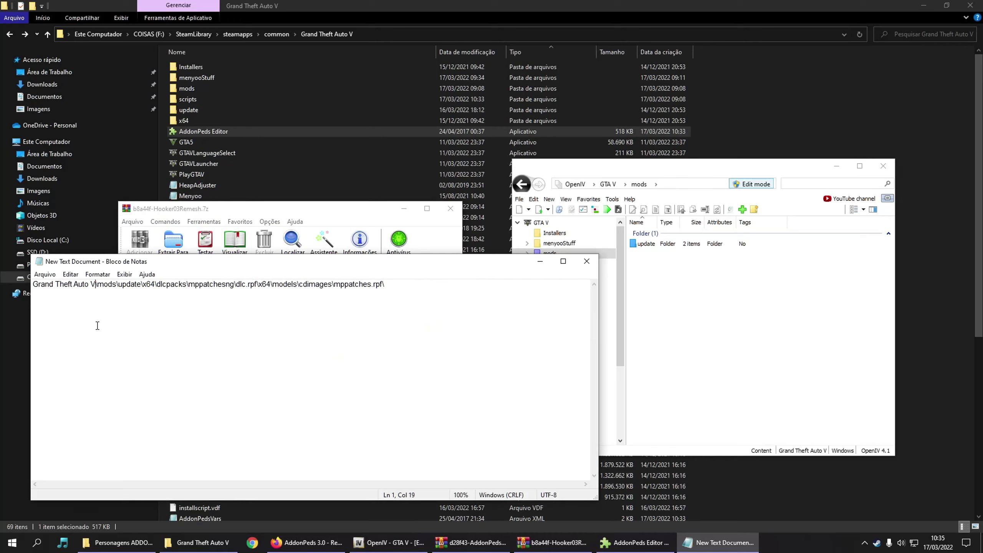
drag(92, 284, 387, 284)
click(428, 287)
drag(637, 174, 692, 193)
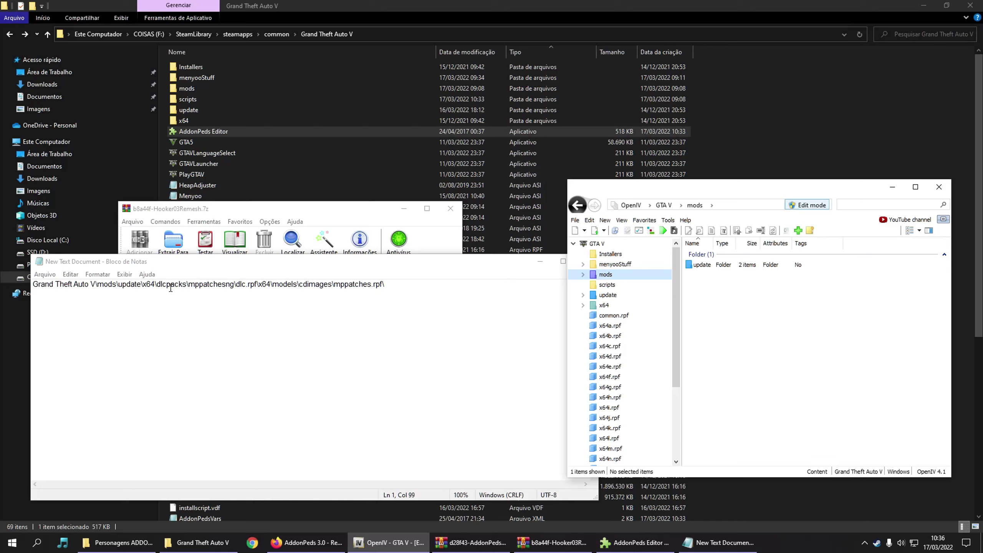
Switch to OpenIV, open update\x64\dlcpacks\mppatchesng\dlc.rpf and copy this archive to the mods folder.
click(607, 295)
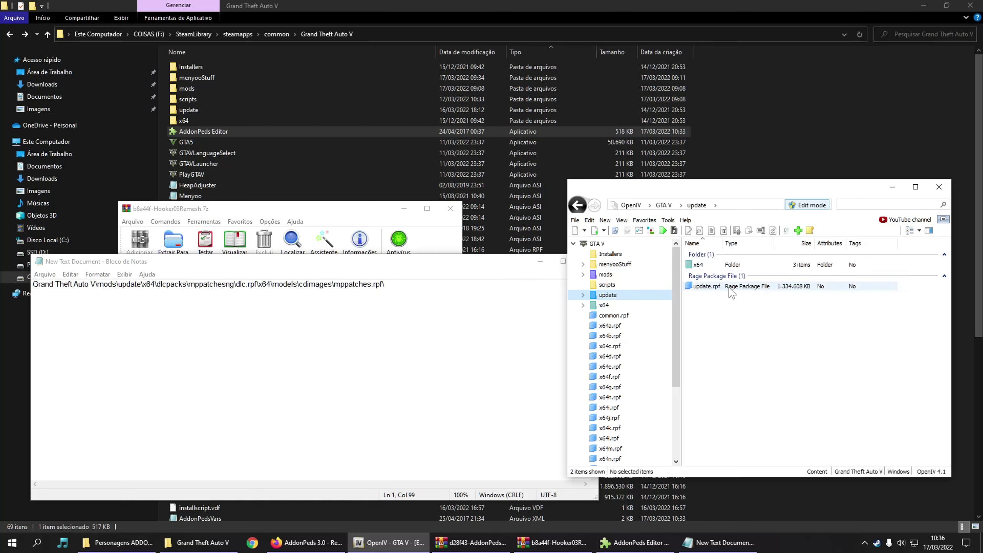
double_click(733, 267)
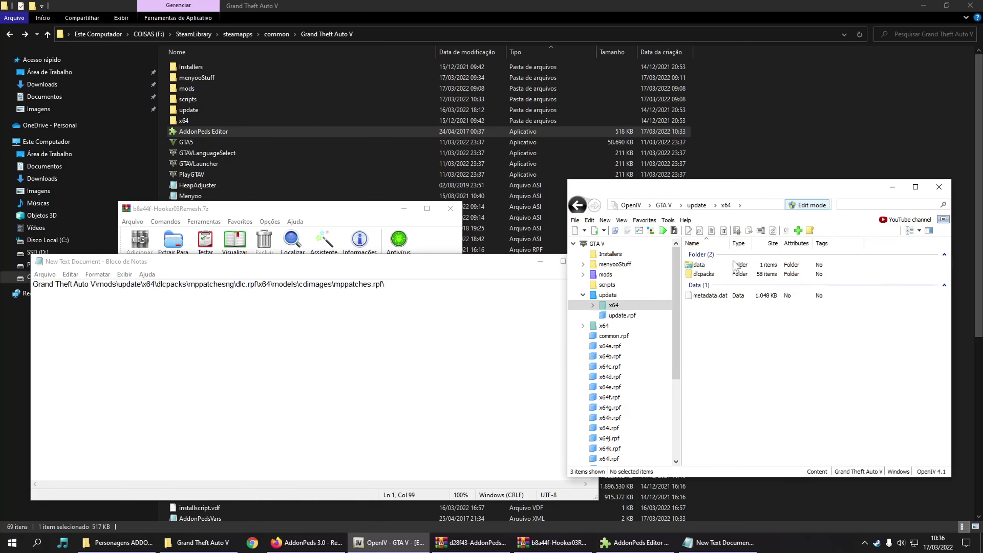
double_click(700, 274)
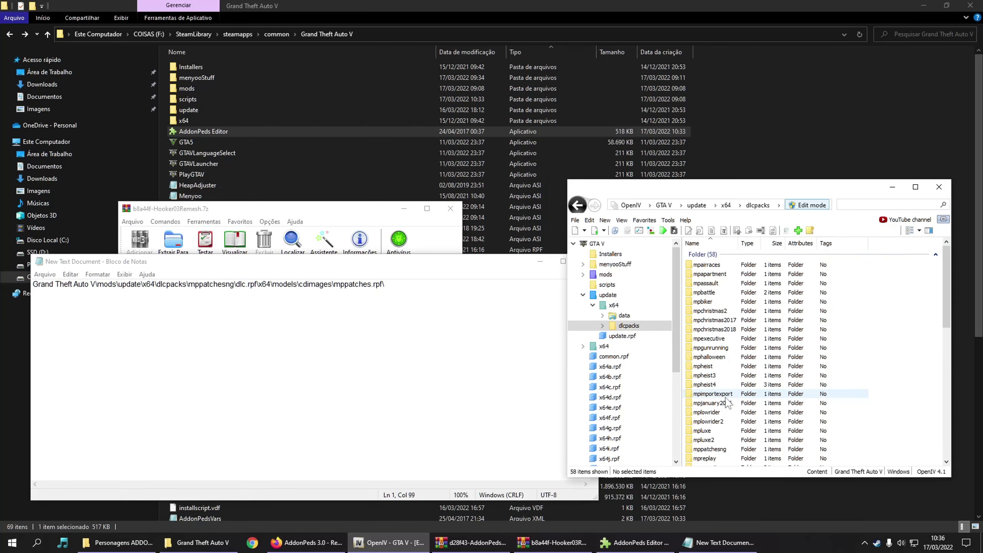
click(714, 452)
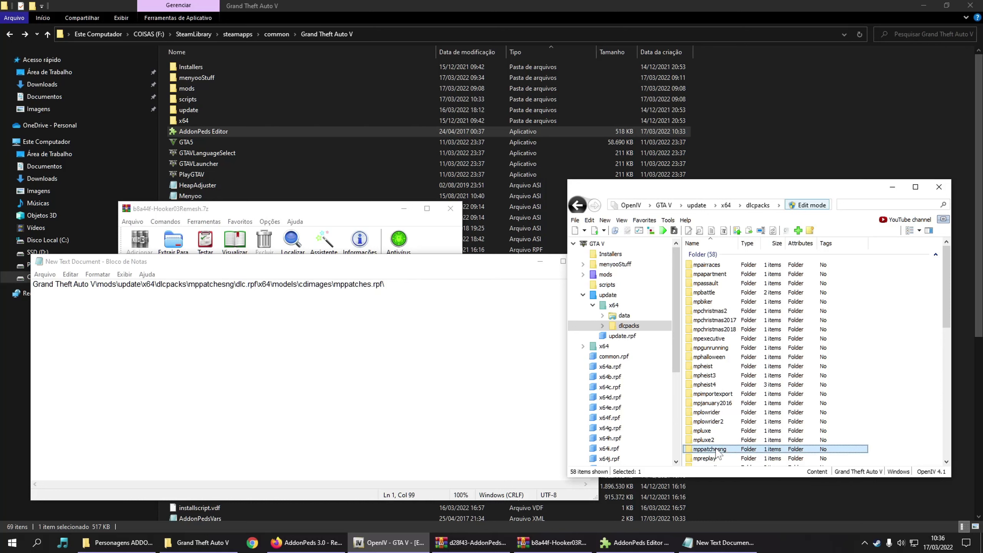
double_click(716, 450)
double_click(700, 264)
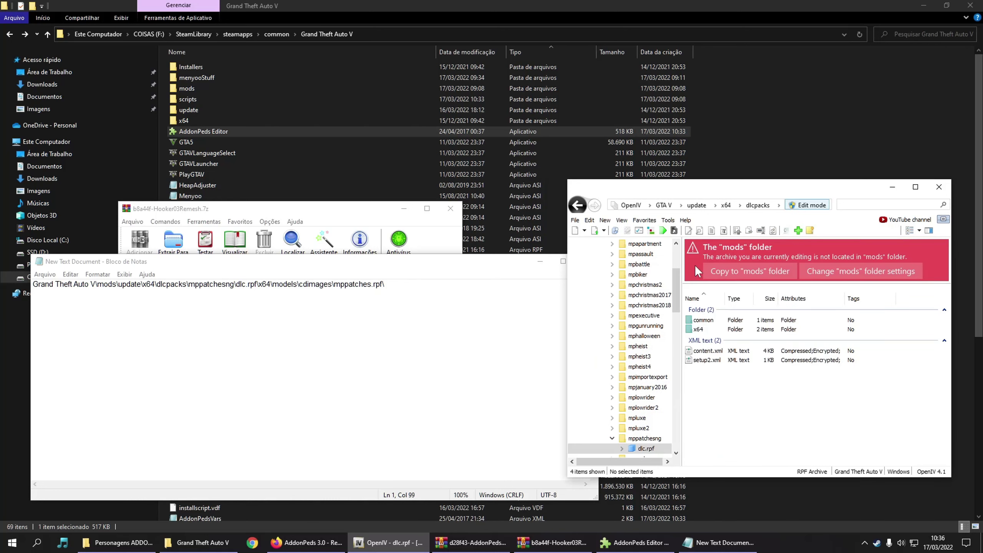
click(756, 278)
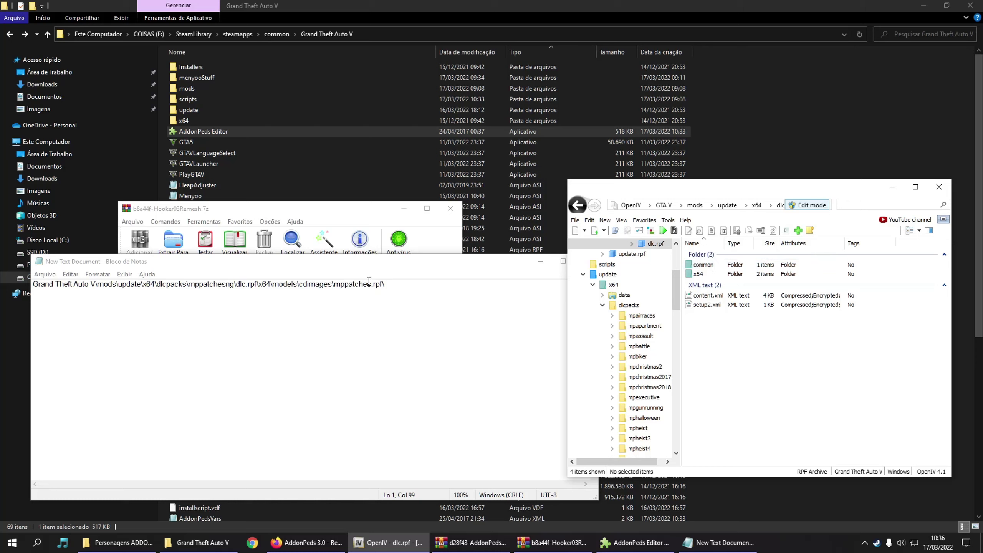
Open x64\models\cdimages\mppatches.rpf inside the mods copy of dlc.rpf.
double_click(701, 274)
double_click(705, 274)
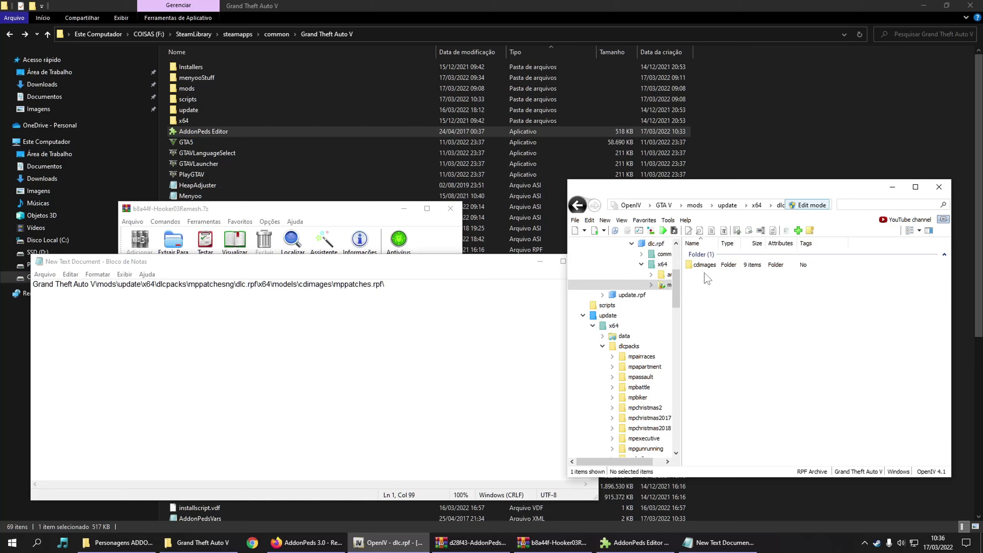
double_click(703, 265)
double_click(712, 274)
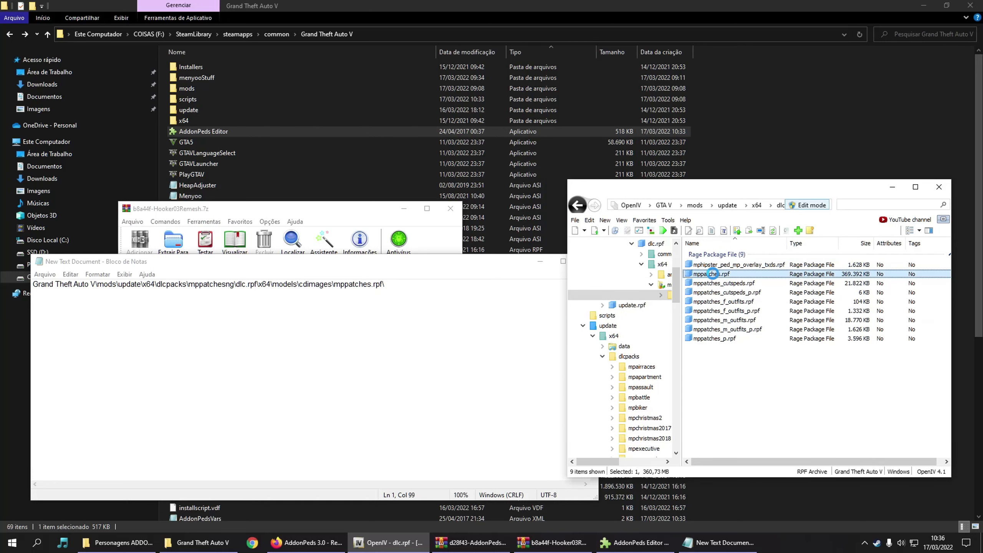
Filter mppatches.rpf for HOOKER, replace its s_f_y_hooker_03 ydd, yft, ymt and ytd files with the mod archive's versions, and close the archive.
click(868, 206)
text(HOOOK)
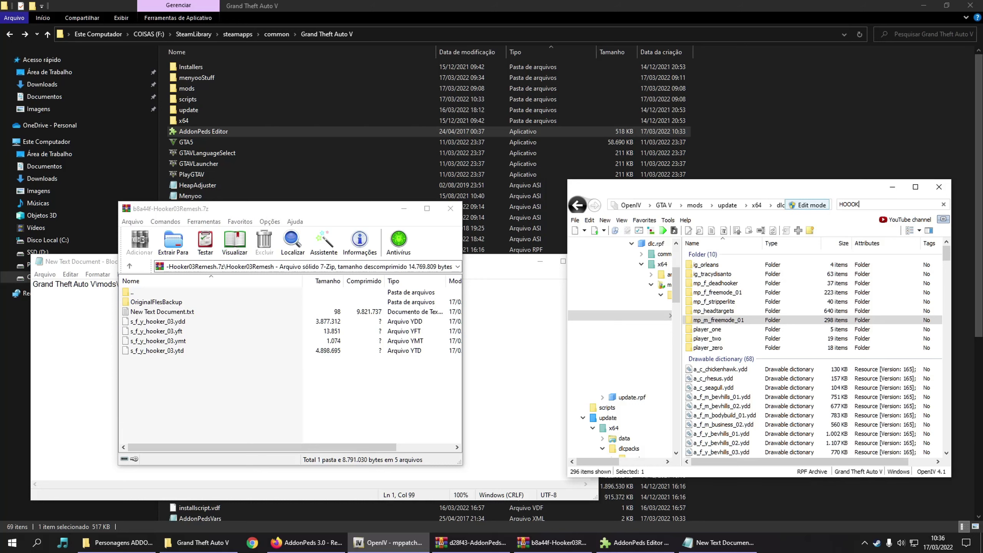
text(ER)
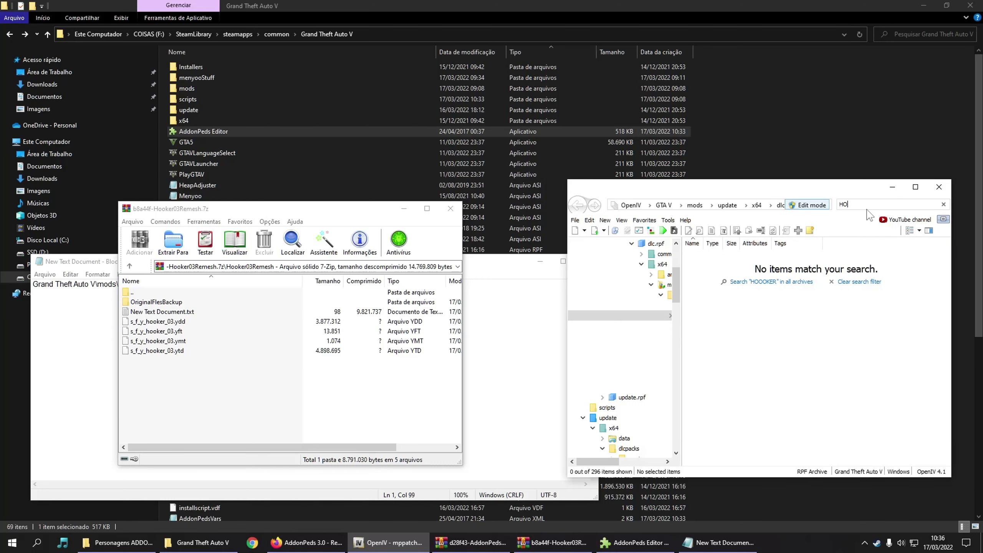
text(ER)
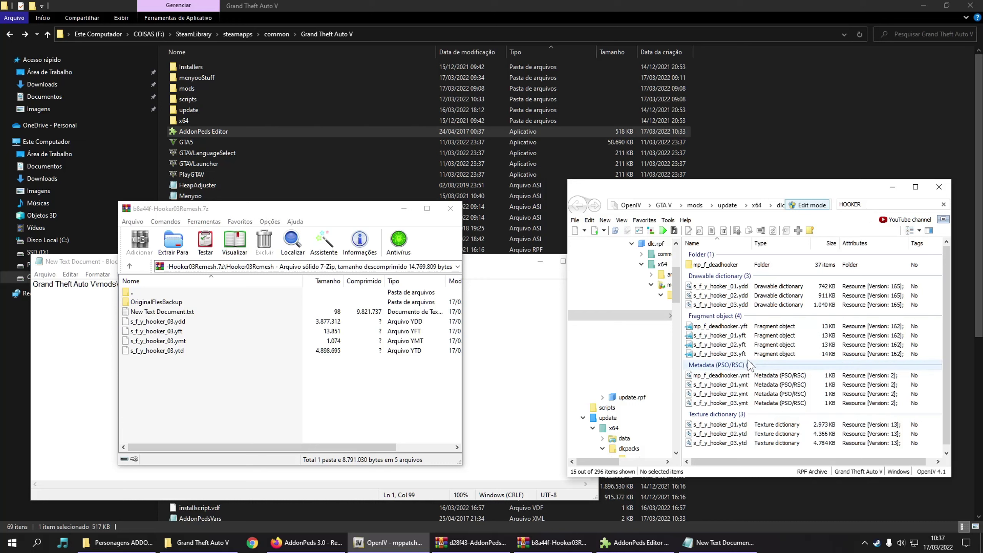
click(720, 305)
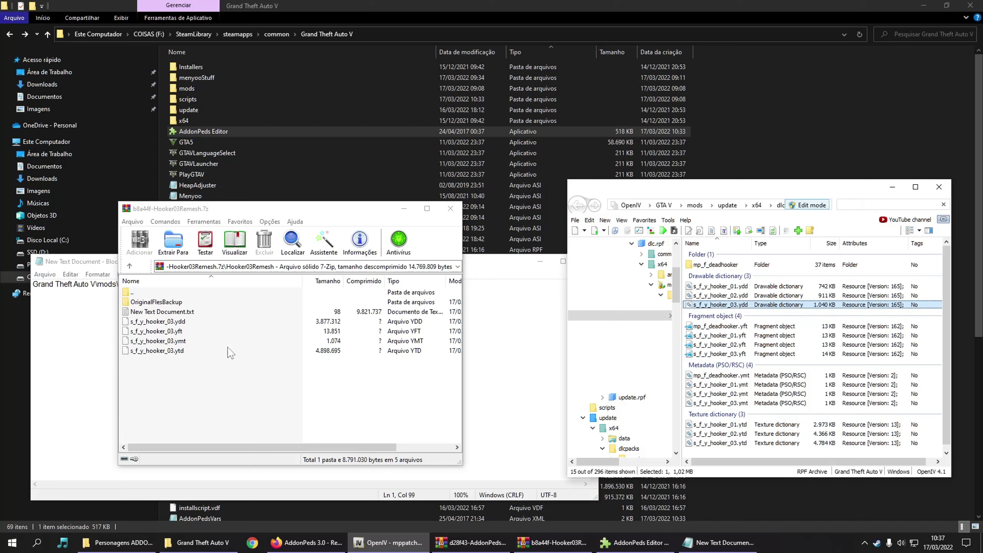
drag(150, 366, 813, 343)
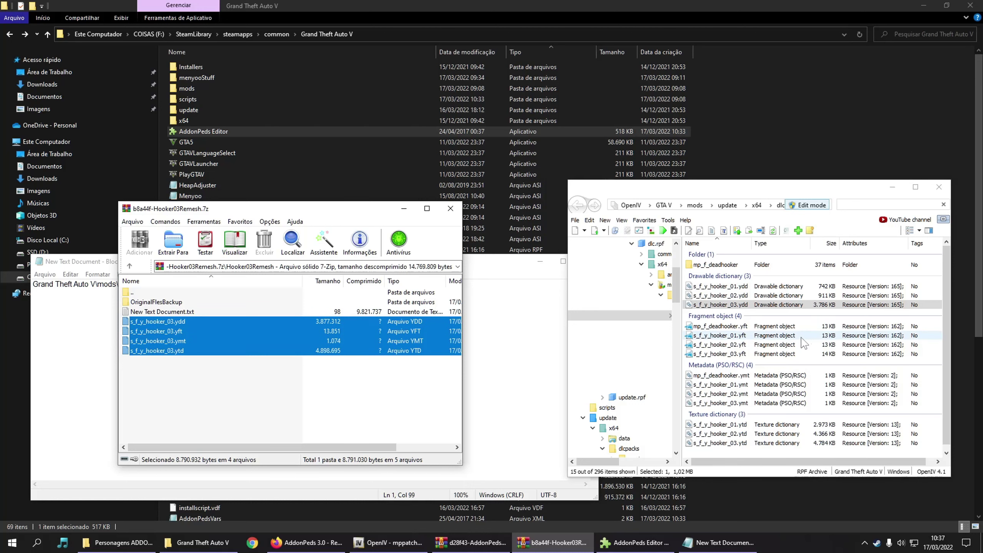
click(163, 322)
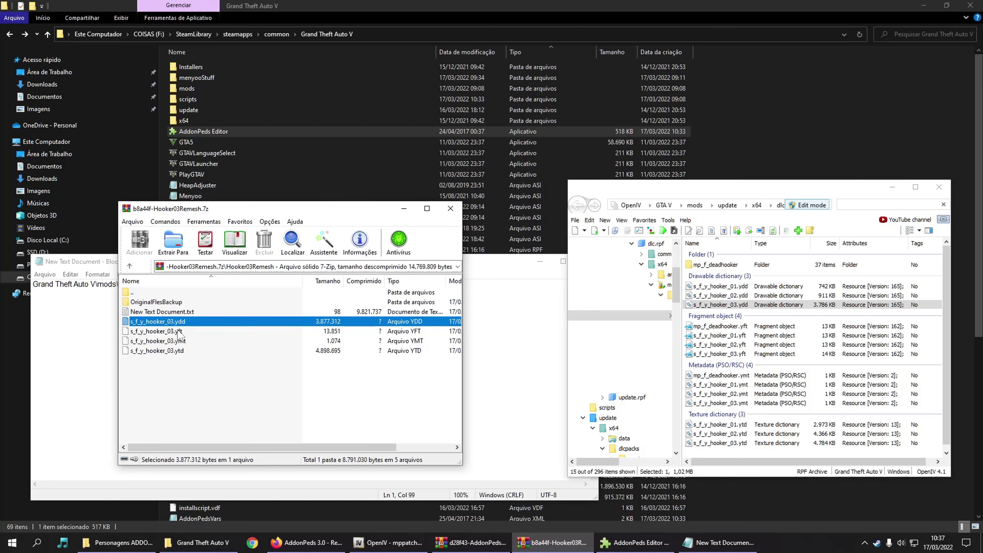
click(450, 209)
Copy the name s_f_y_hooker_03 from the s_f_y_hooker_03.ydd file in mppatches.rpf without renaming the file.
click(730, 288)
click(730, 289)
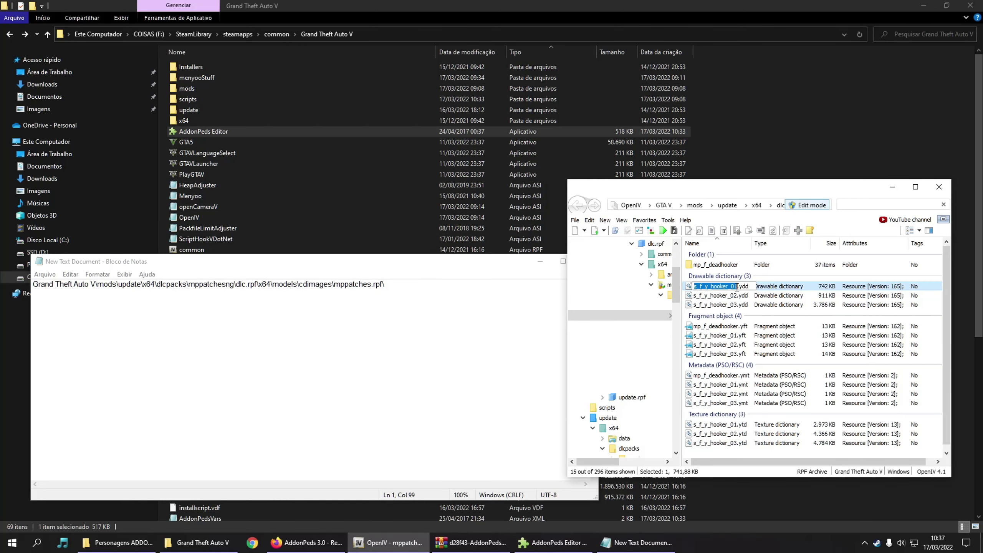
click(727, 305)
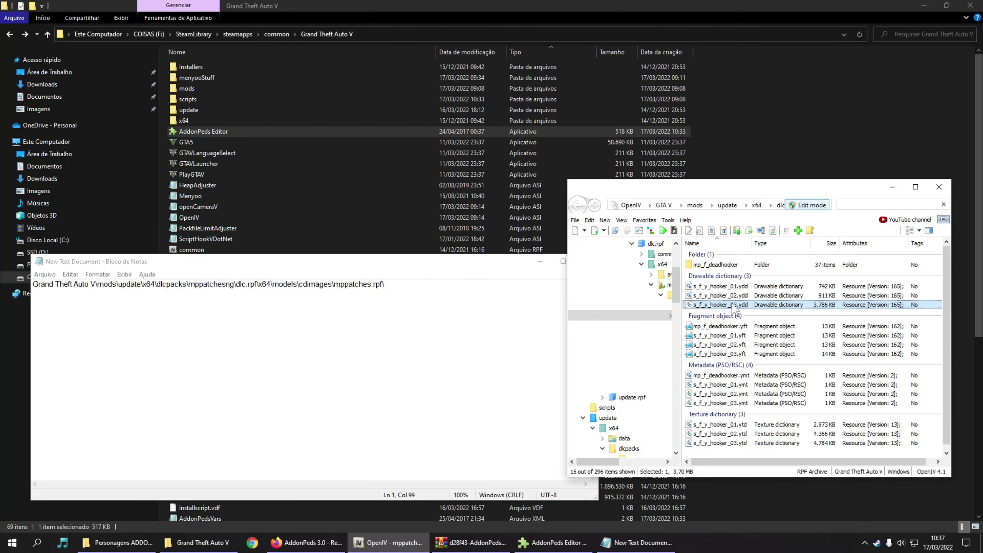
click(738, 306)
key(ctrl+c)
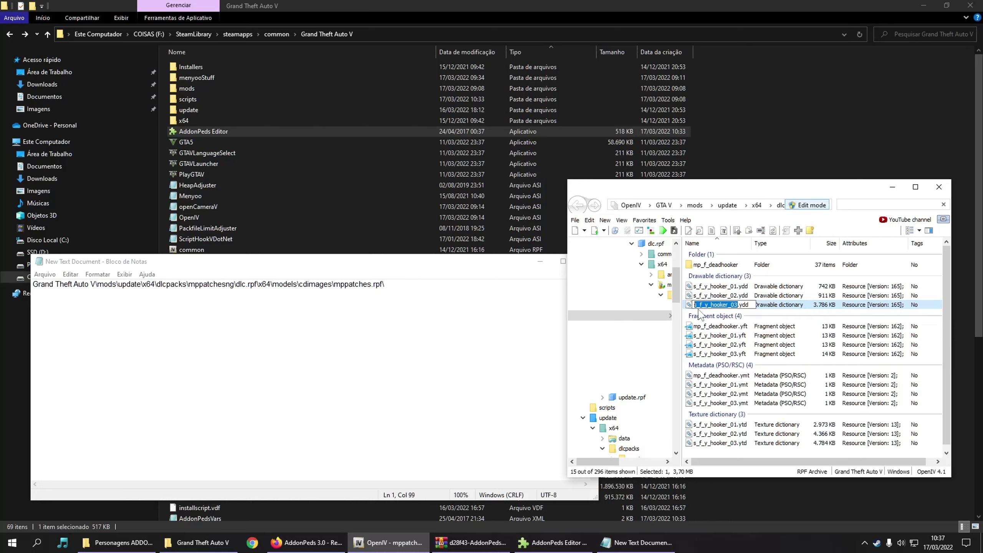
Switch to AddonPeds Editor, add a ped with model name s_f_y_hooker_03, type Female and Is Streamed false, and rebuild the ped list.
click(569, 543)
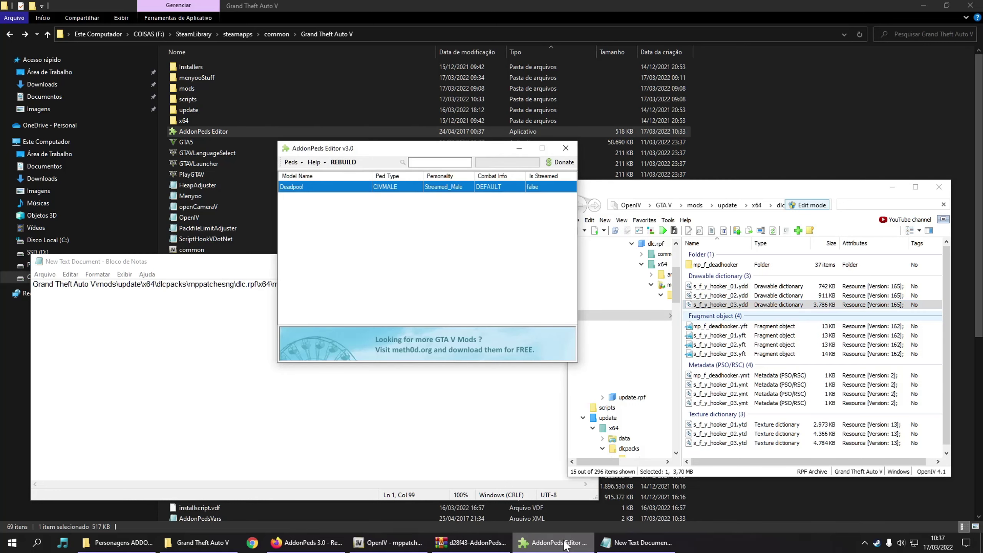
click(293, 162)
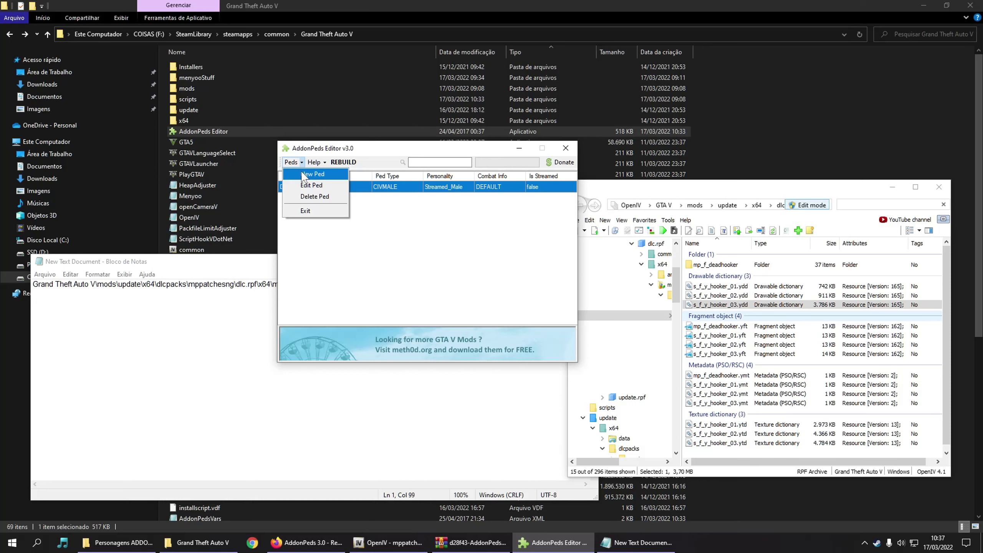
click(303, 172)
key(ctrl+v)
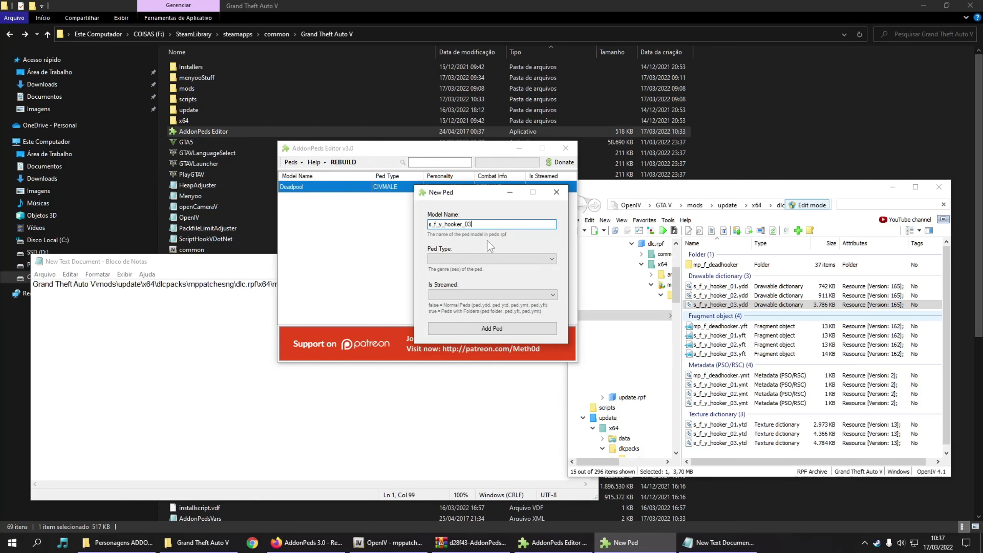
click(452, 259)
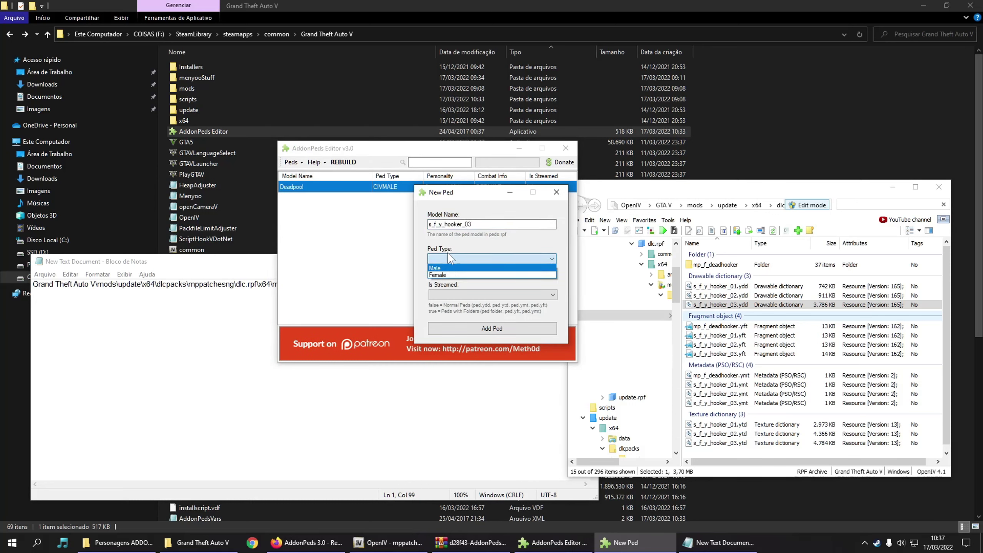
click(442, 275)
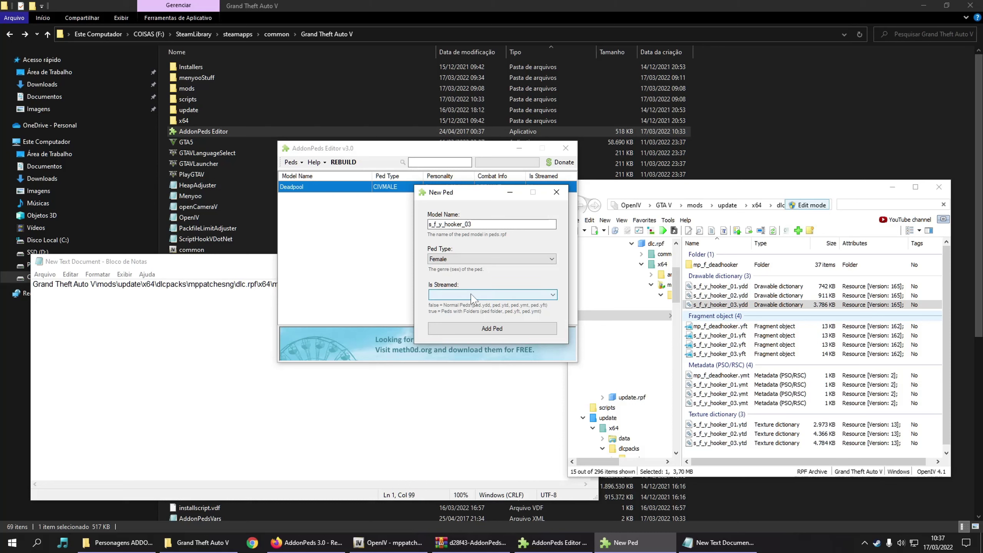
click(472, 296)
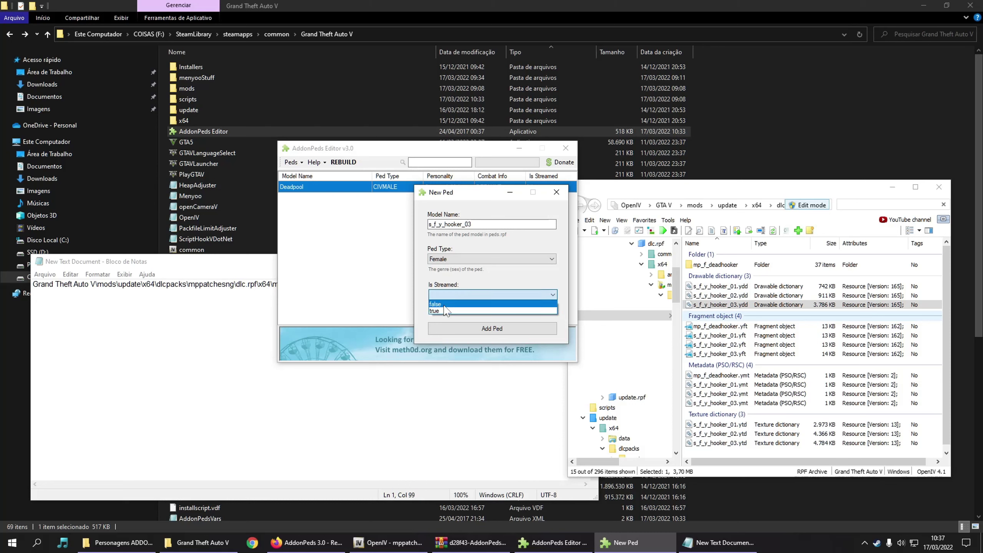
click(444, 305)
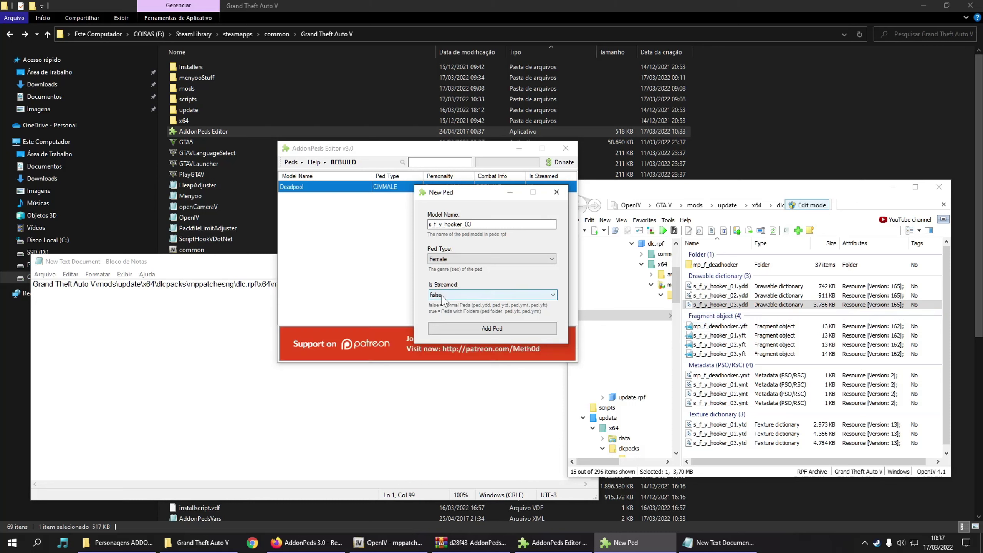
click(487, 329)
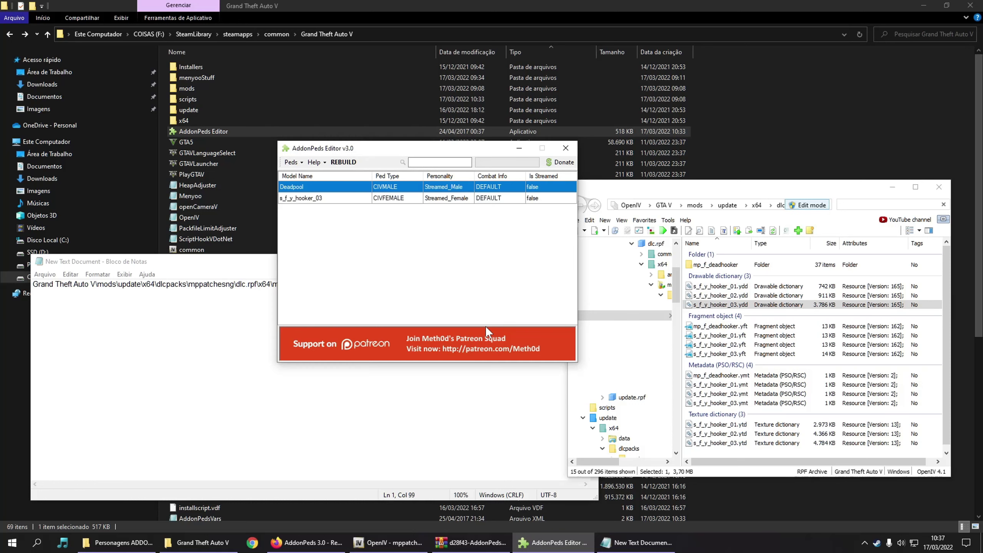
click(343, 162)
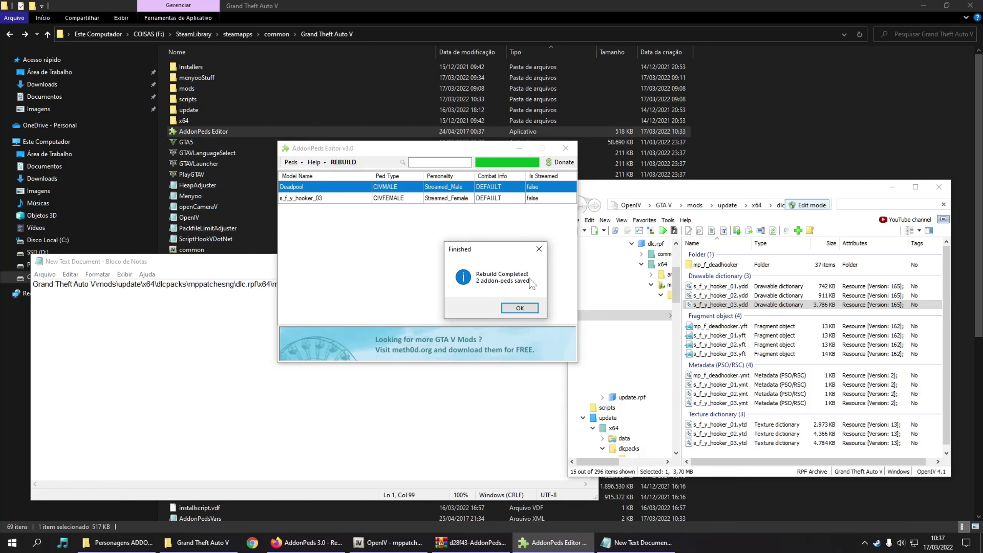
click(520, 308)
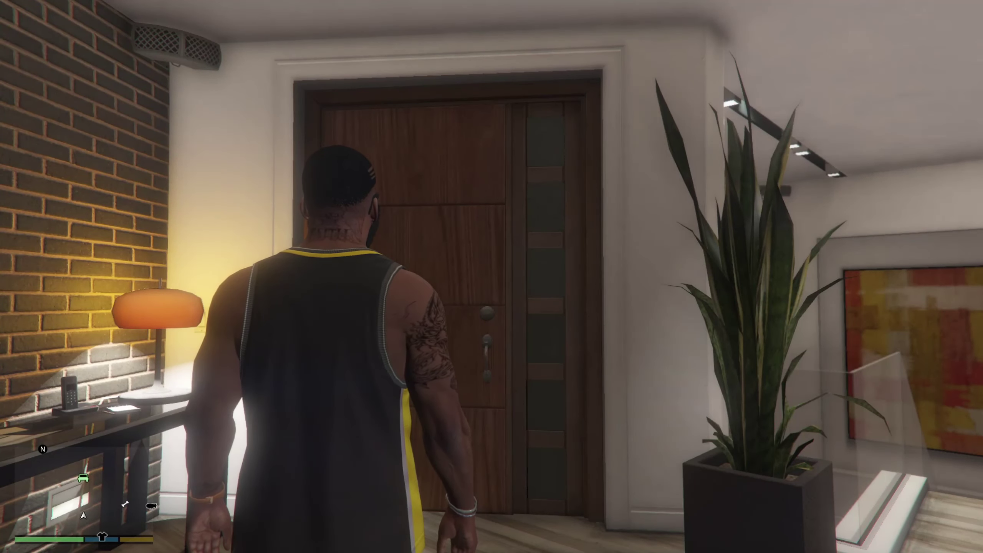
In the game's Ped Selector, change the player model to Deadpool, switch it to s_f_y_hooker_03, and close the selector.
key(l)
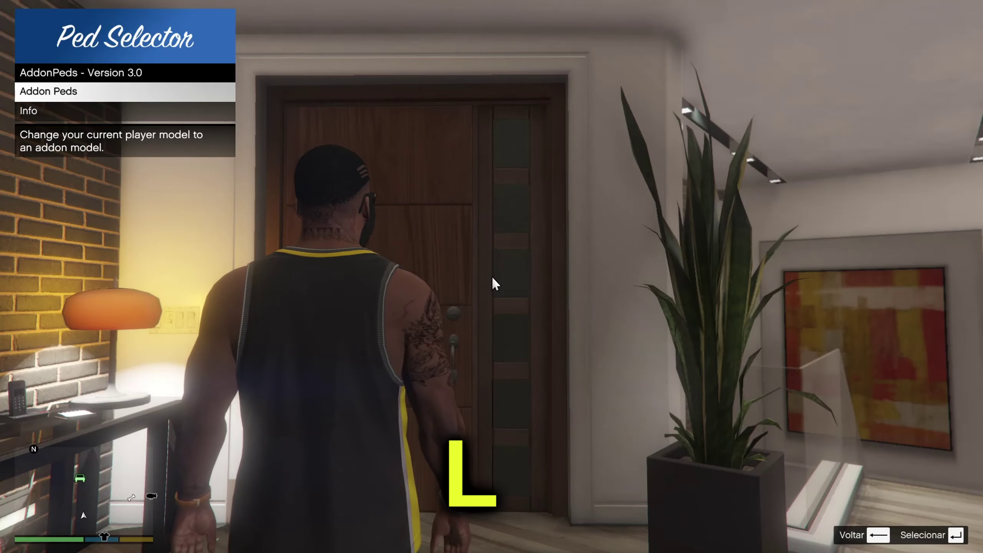
key(Return)
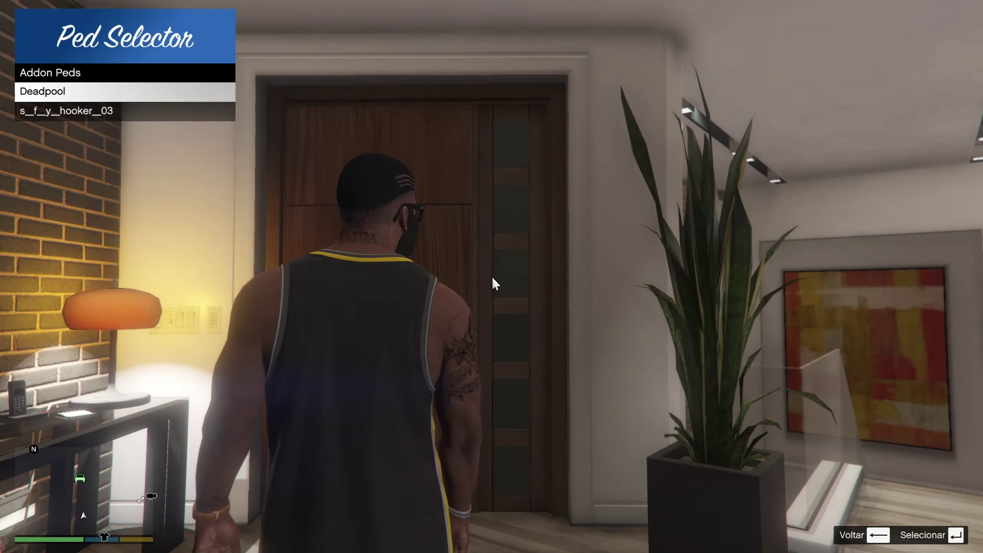
key(Return)
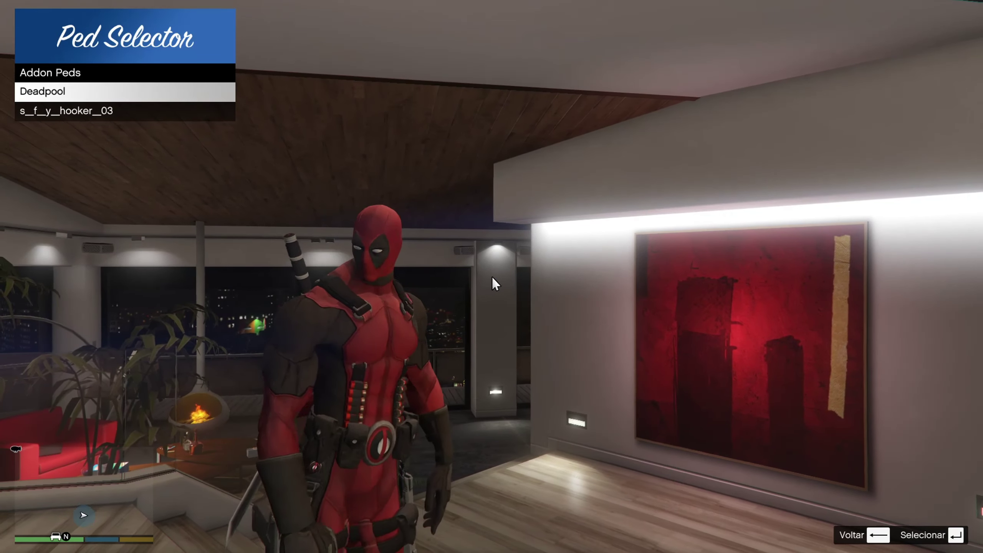
key(Down)
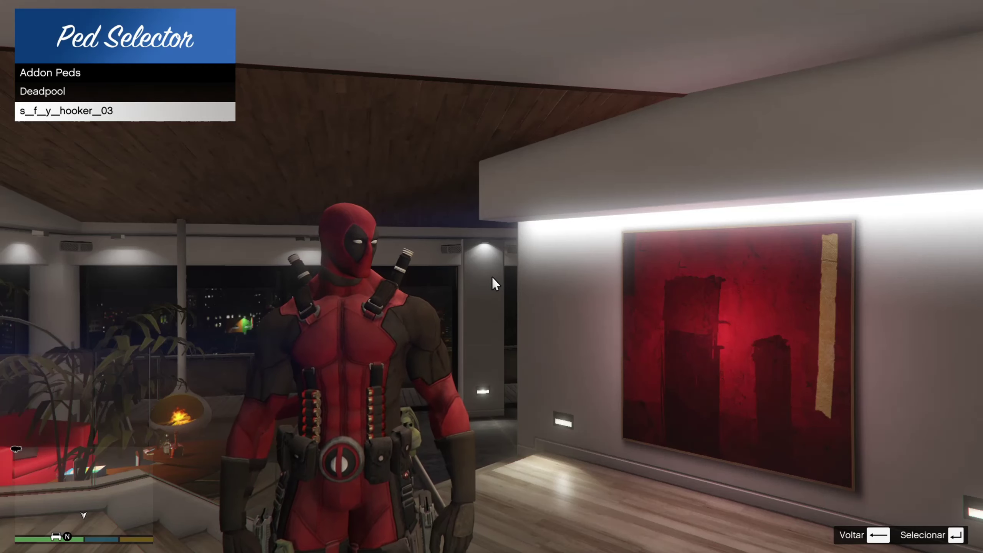
key(Return)
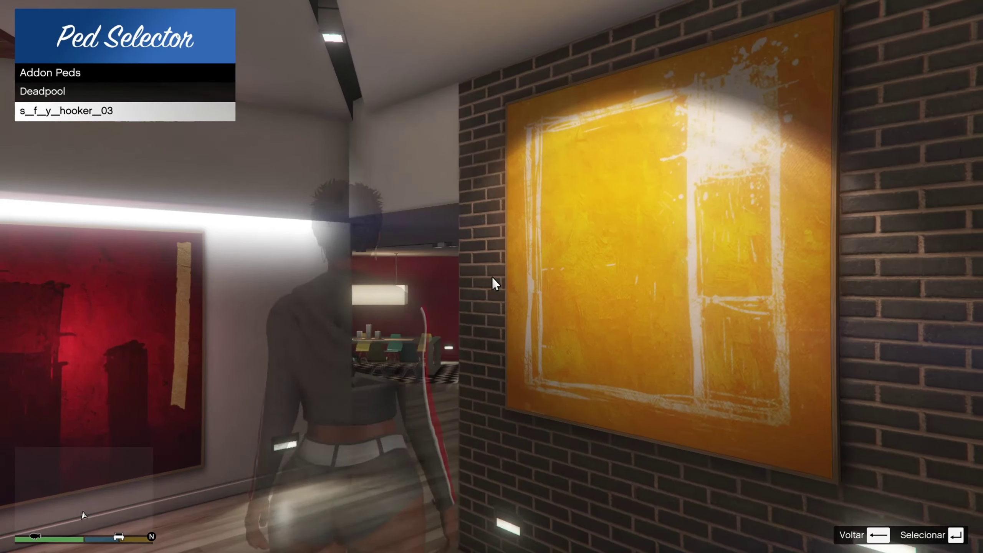
key(BackSpace)
key(BackSpace)
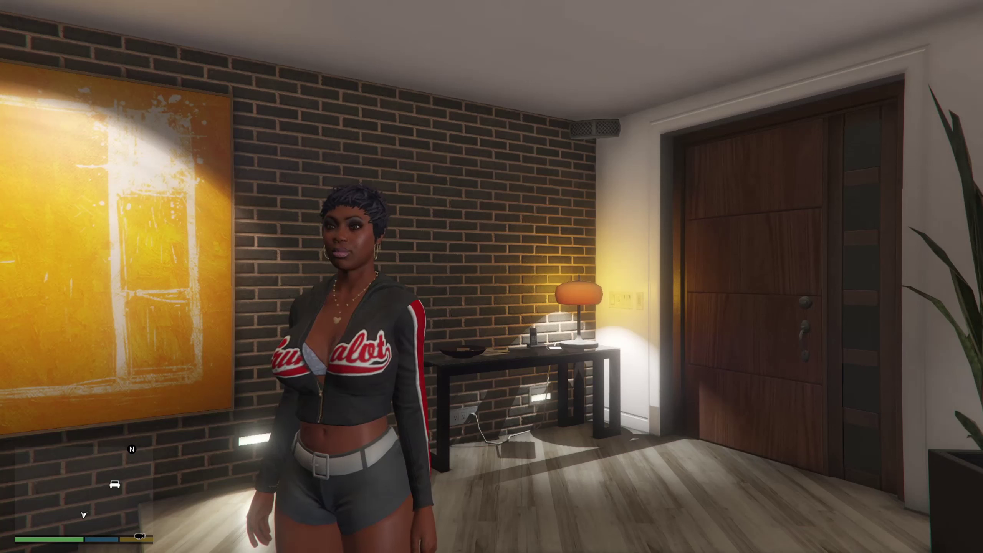
Open Menyoo's Model Changer under Player Options and randomize the current ped's variation several times.
key(F8)
key(Down)
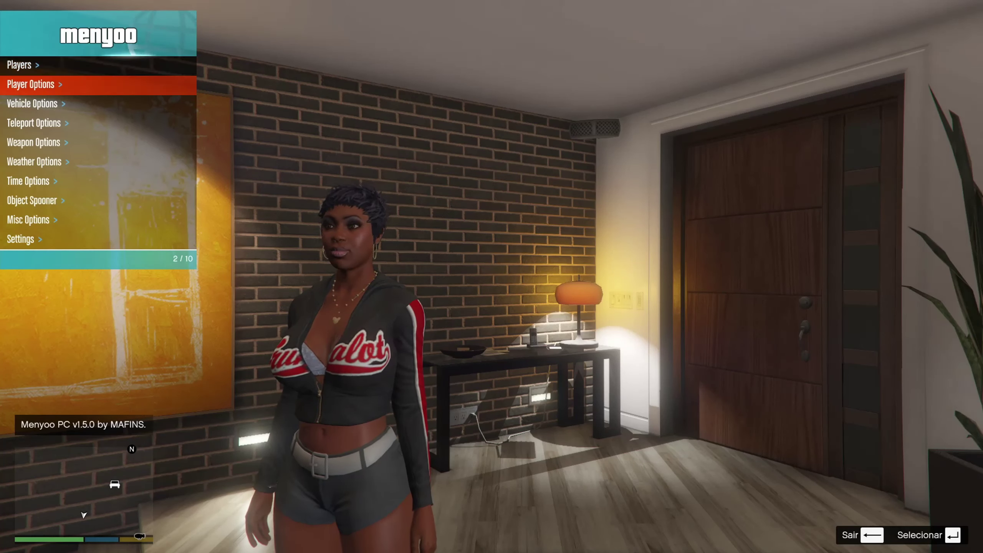
key(Down)
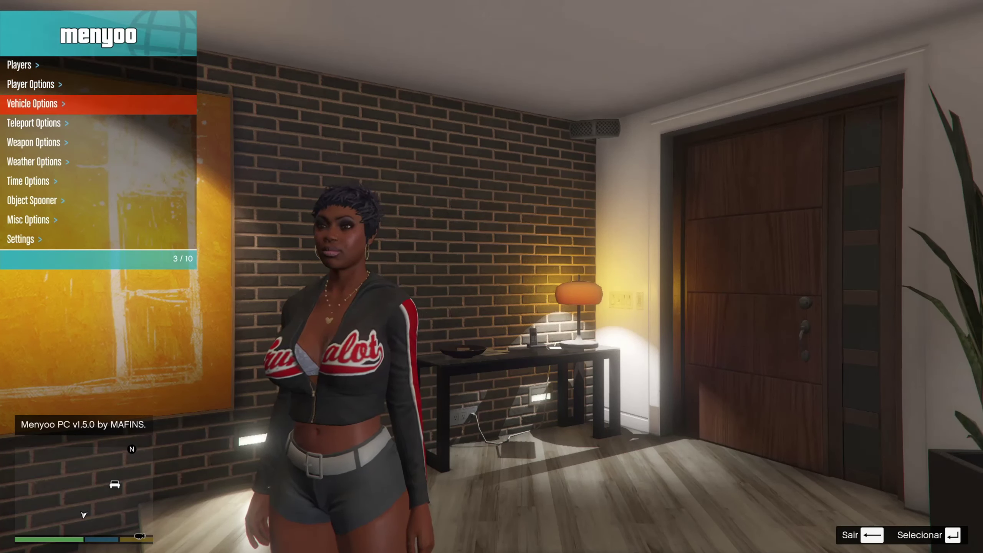
key(Up)
key(Return)
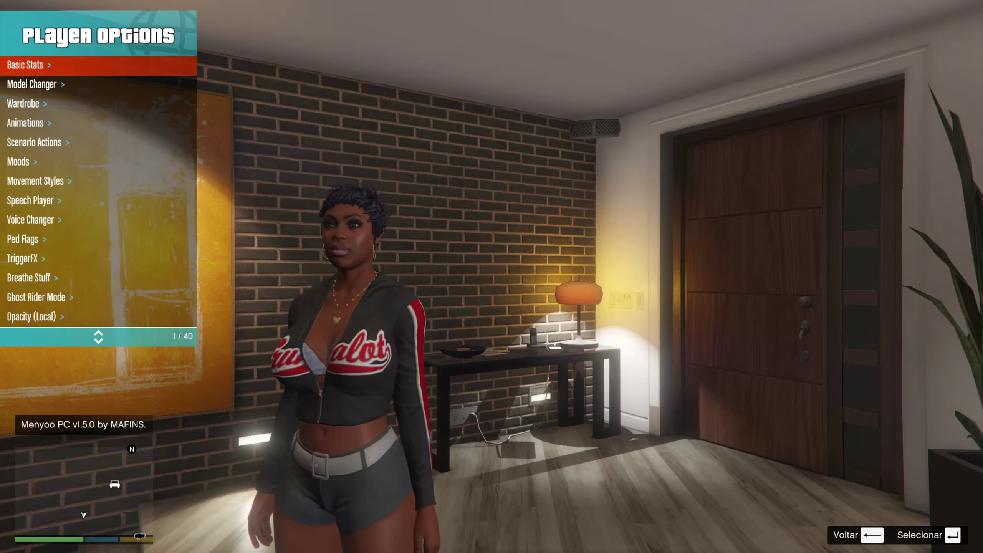
key(Down)
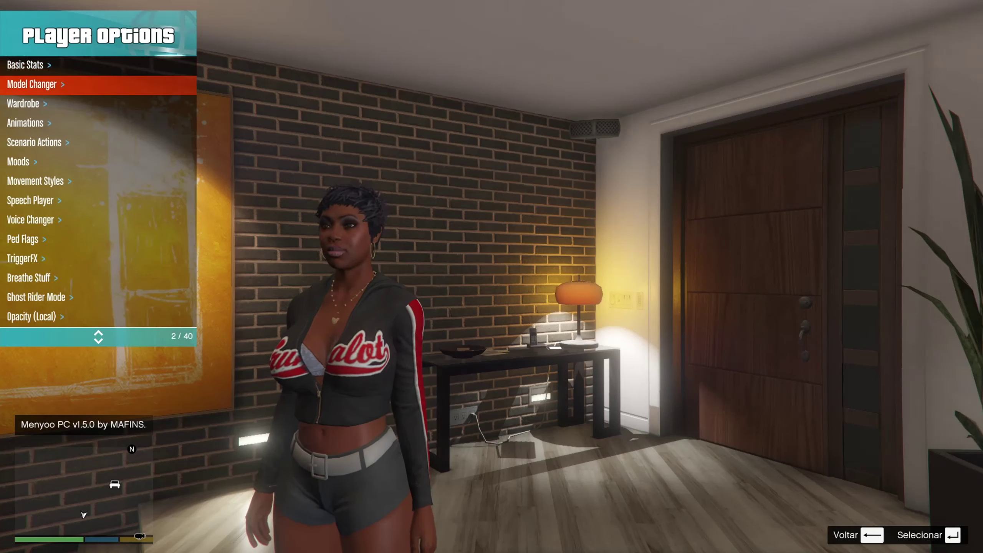
key(Return)
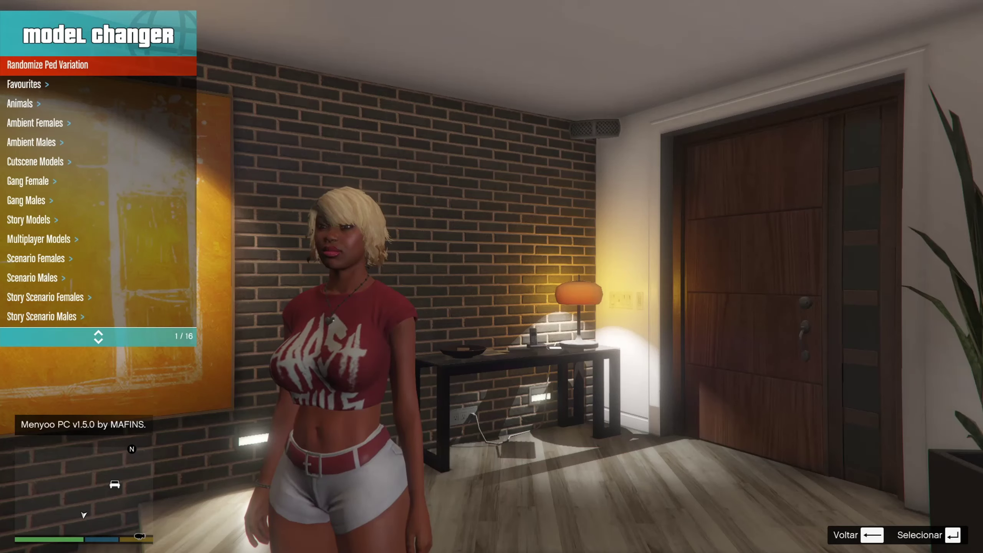
key(Return)
key(Return)
key(Return)
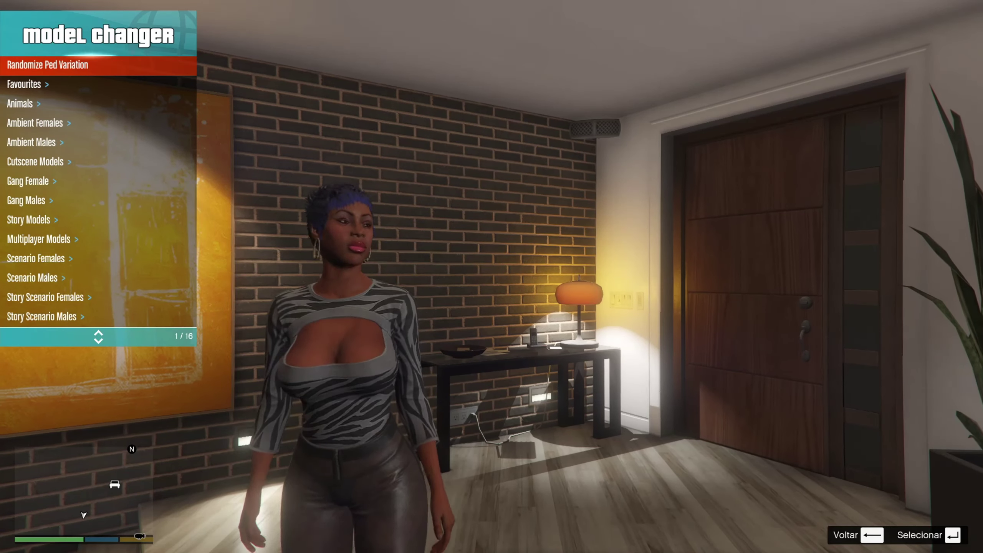
Look through the Model Changer's model categories and return to Player Options.
key(Down)
key(Down)
key(Down)
key(Down)
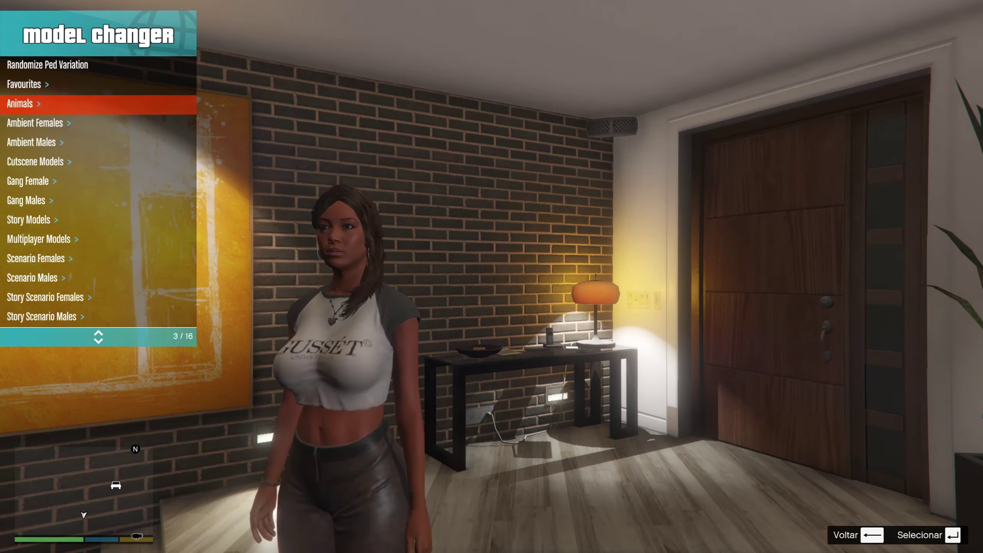
key(Down)
key(Down)
key(Up)
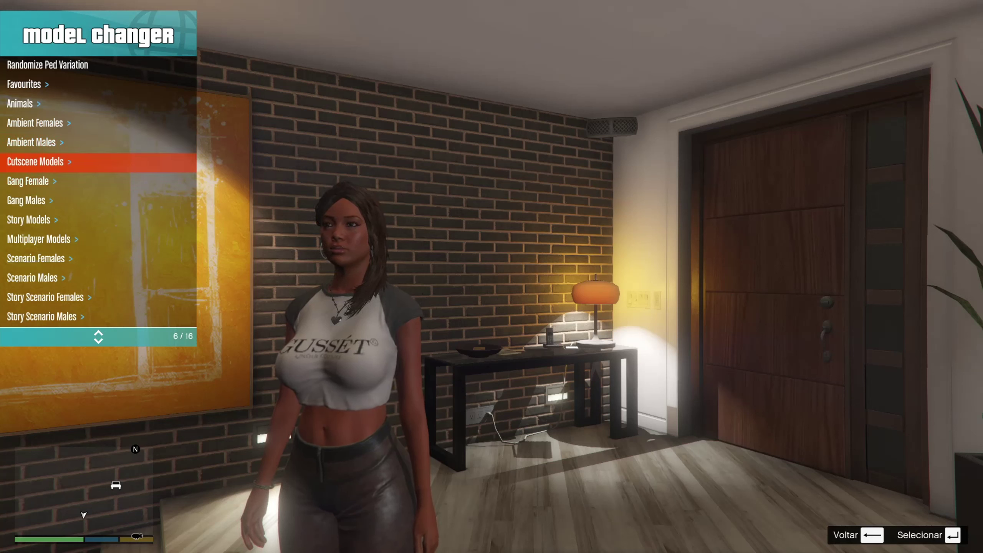
key(Up)
key(Up)
key(Up)
key(Up)
key(BackSpace)
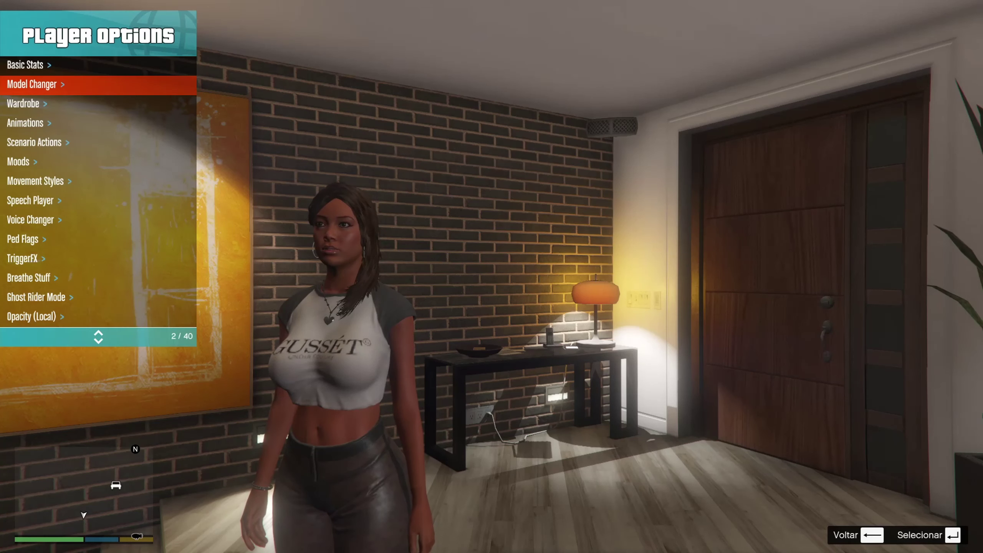
Examine the Wardrobe's component list and one component's Type and Texture settings, and close the Menyoo menu.
key(Down)
key(Return)
key(Down)
key(Down)
key(Down)
key(Down)
key(Down)
key(Down)
key(Down)
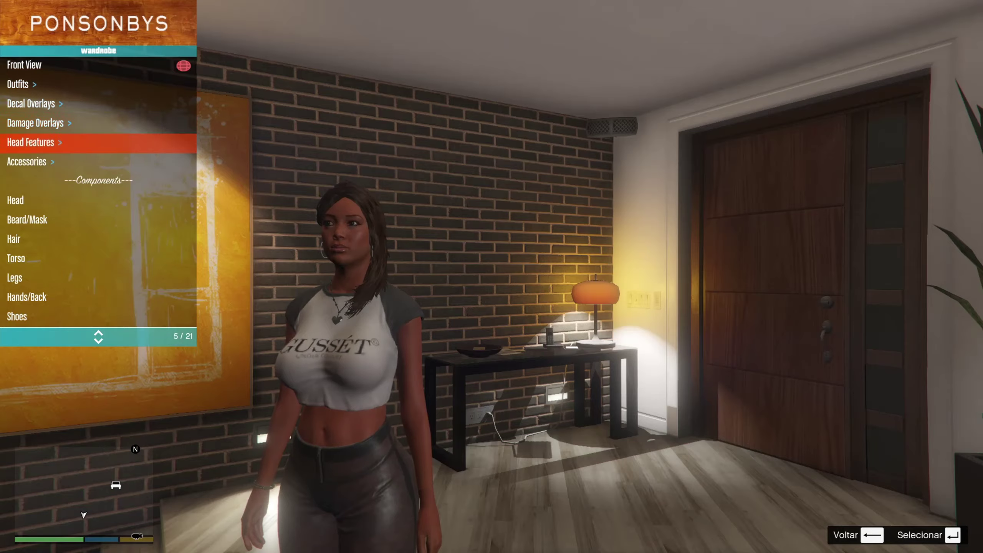
key(Up)
key(Return)
key(Down)
key(Up)
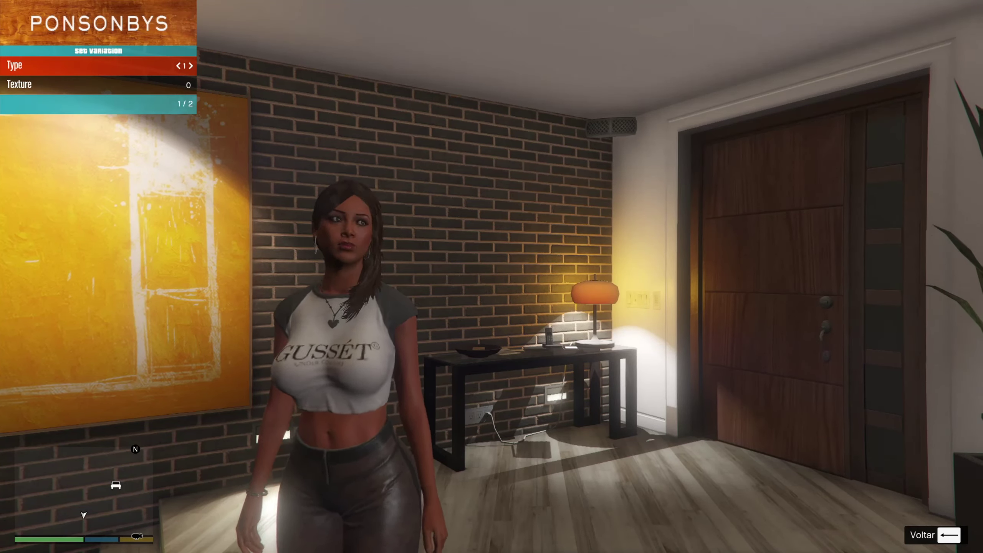
key(BackSpace)
key(BackSpace)
key(BackSpace)
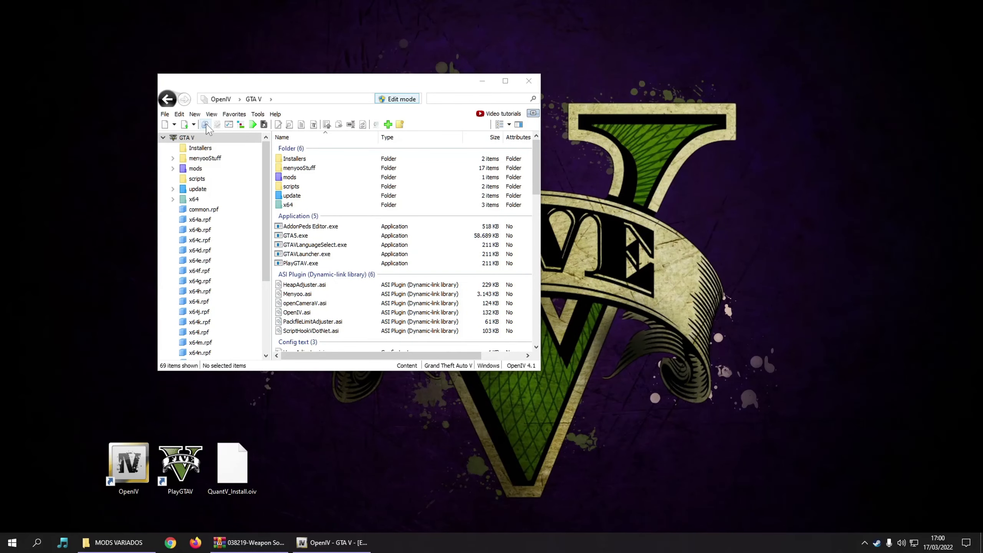
Open OpenIV's file search window over the GTA V folder view.
click(205, 124)
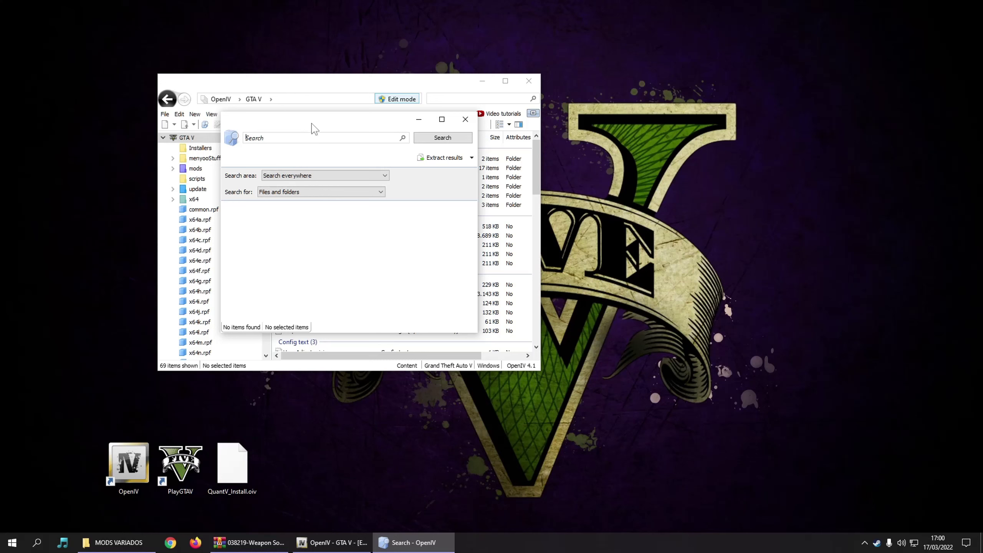
drag(314, 129, 347, 128)
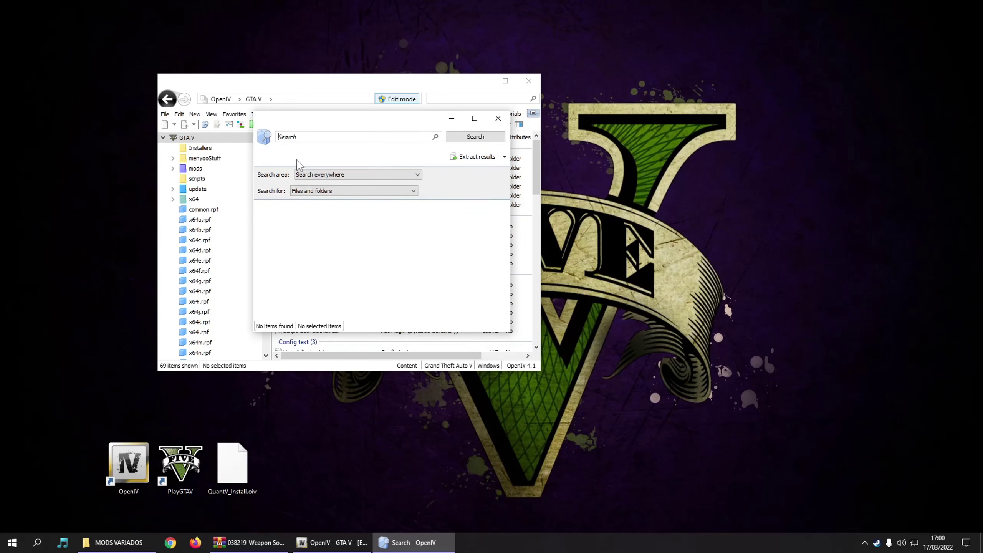
drag(349, 119, 316, 121)
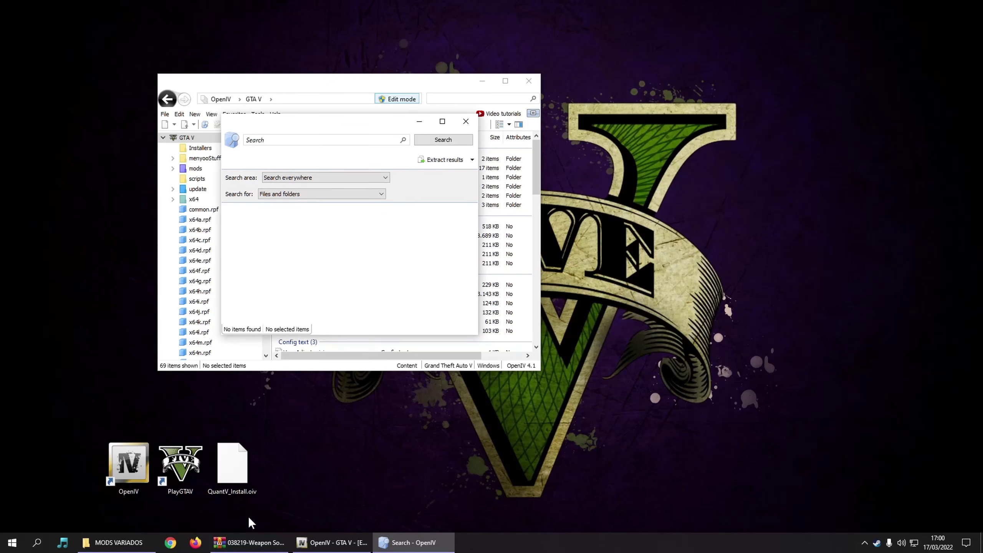
Switch to the Weapon Sounds Overhaul archive, open TO RESIDENT.RPF, and copy the file name weapons.awc without renaming the file.
click(250, 542)
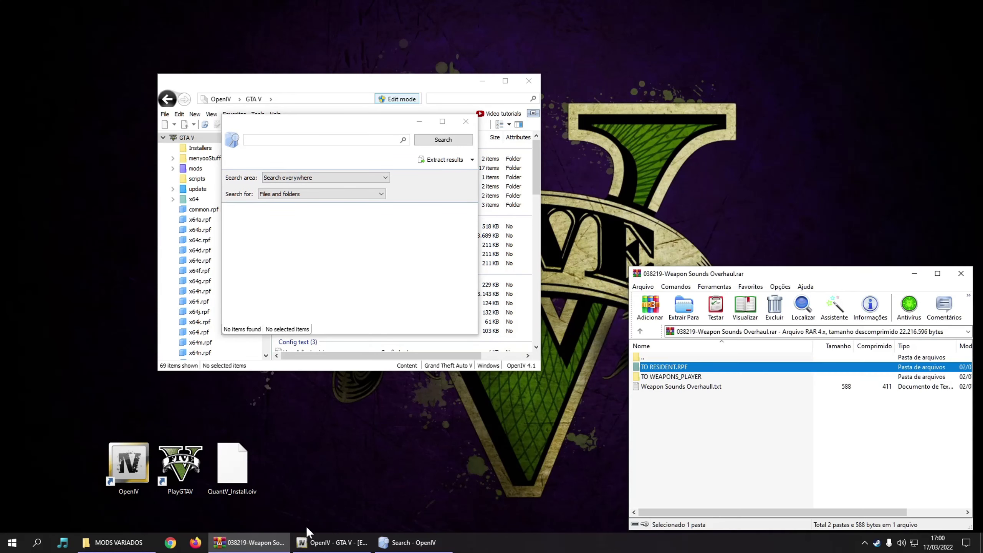
double_click(680, 370)
click(681, 367)
click(683, 366)
drag(683, 366, 633, 371)
key(ctrl+c)
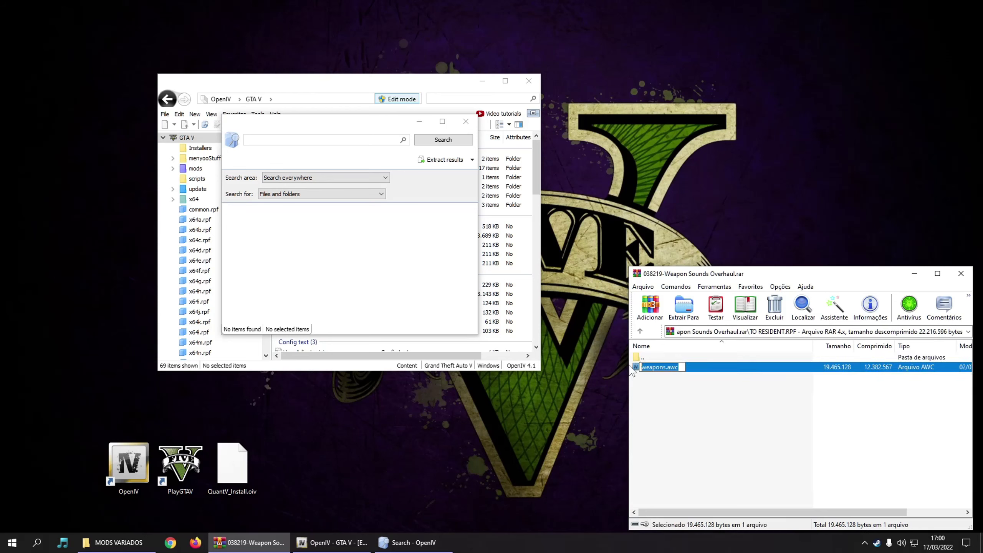
click(687, 392)
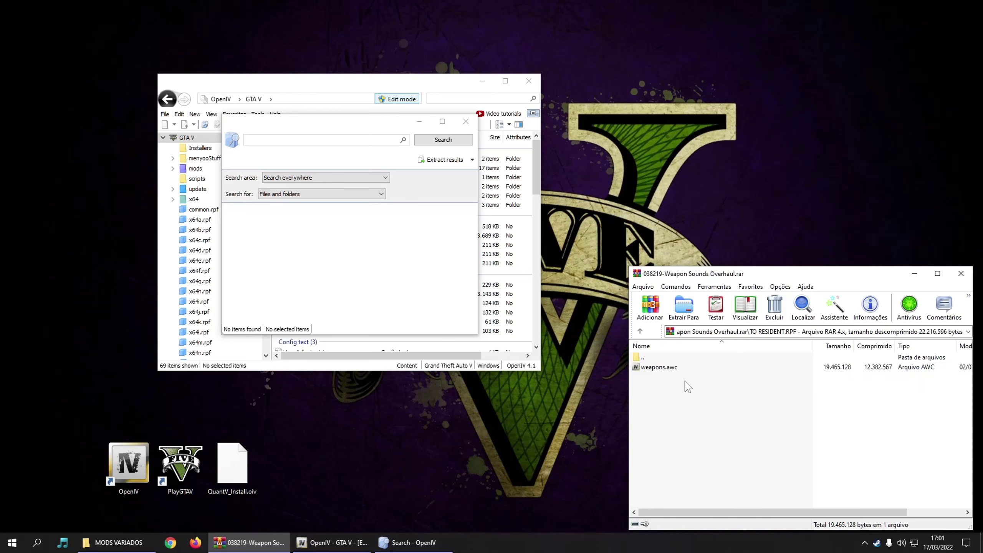
Search everywhere in OpenIV for weapons.awc and go to the found file inside RESIDENT.rpf.
click(288, 140)
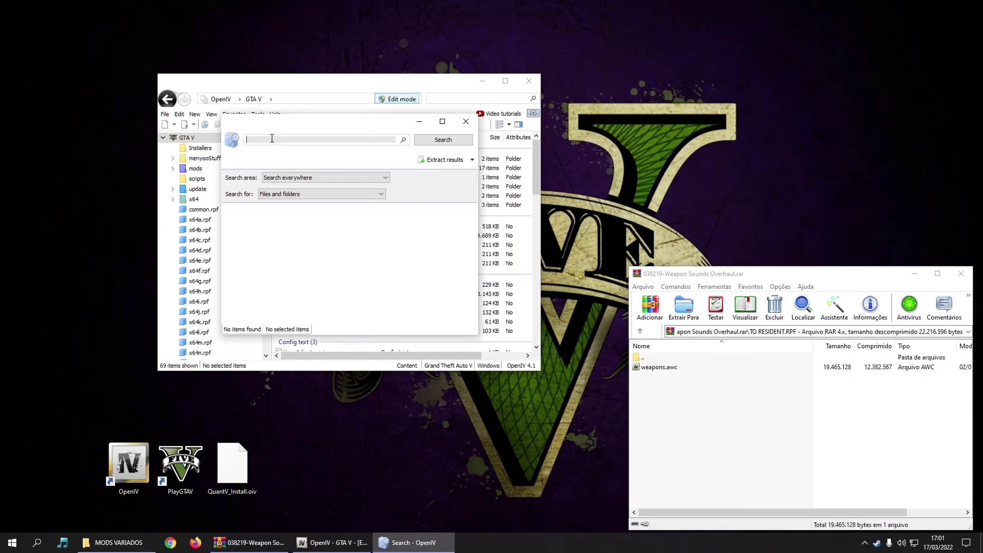
key(ctrl+v)
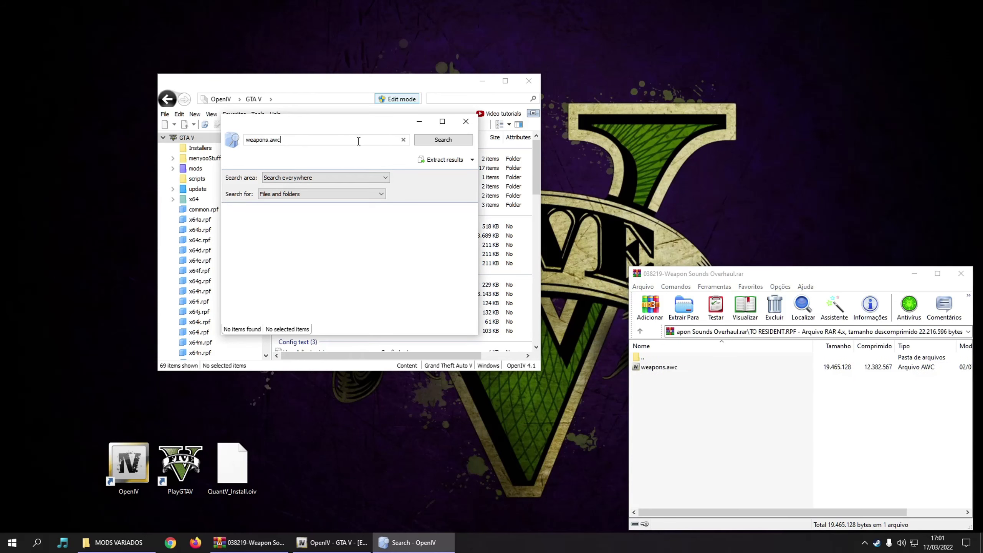
click(452, 140)
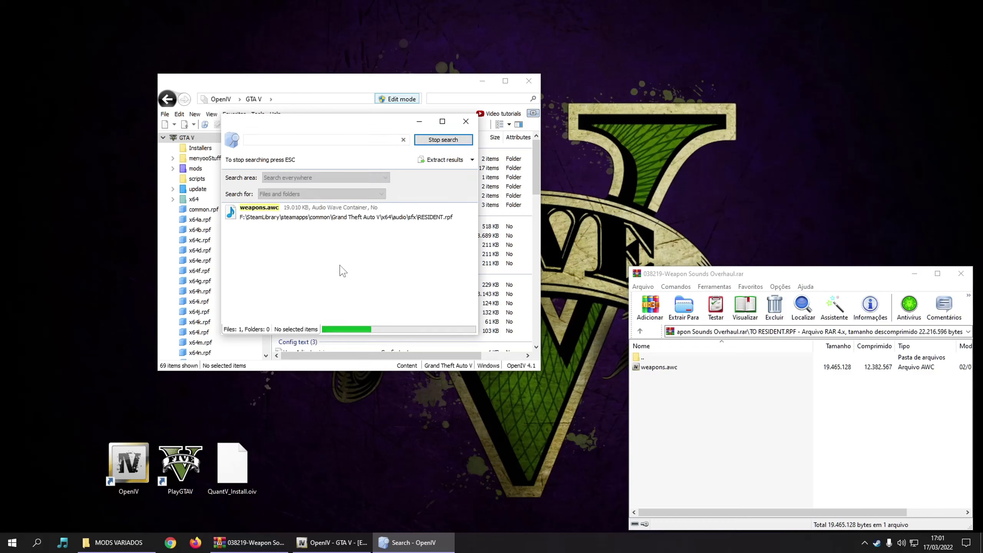
right_click(272, 212)
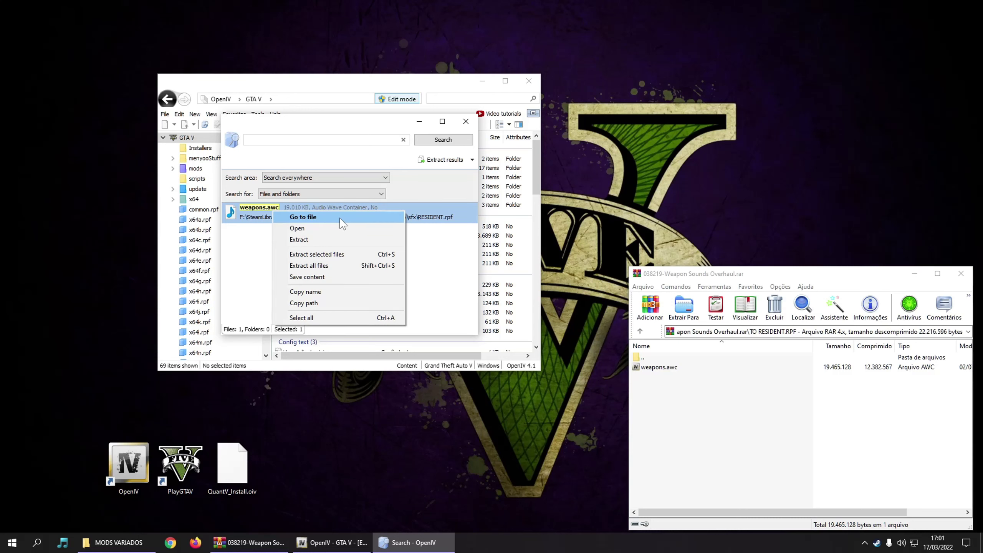
click(326, 222)
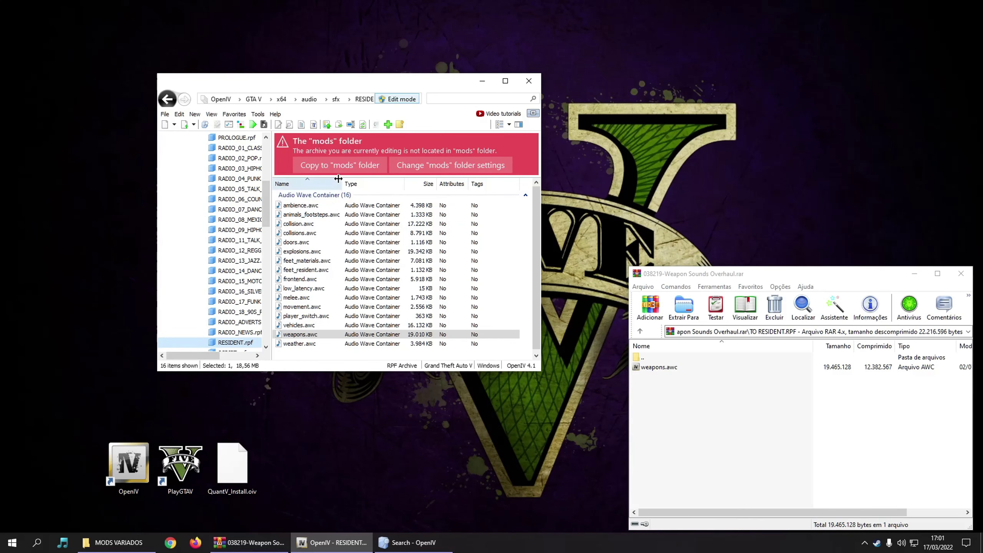
Copy RESIDENT.rpf to the mods folder and replace its weapons.awc with the version from the Weapon Sounds Overhaul archive.
click(330, 164)
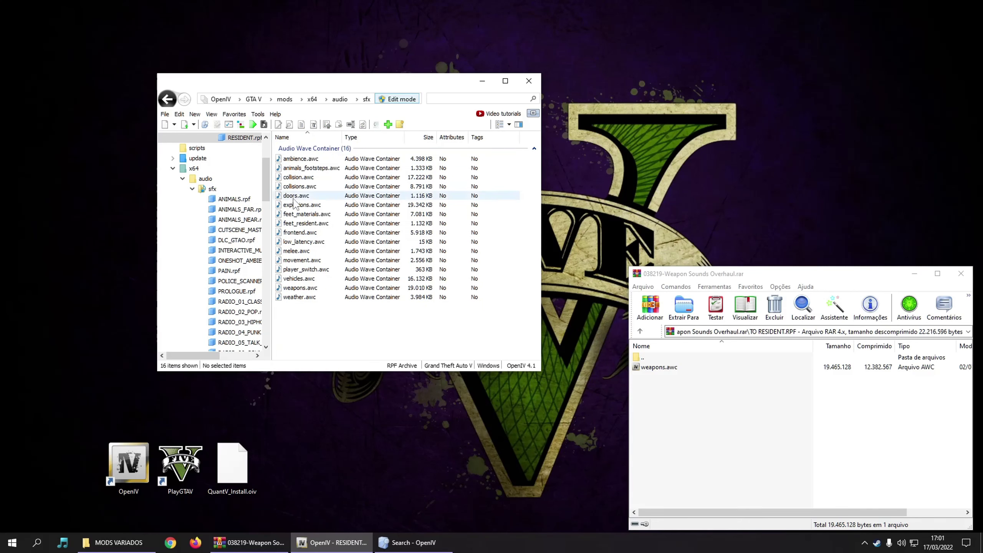
click(680, 366)
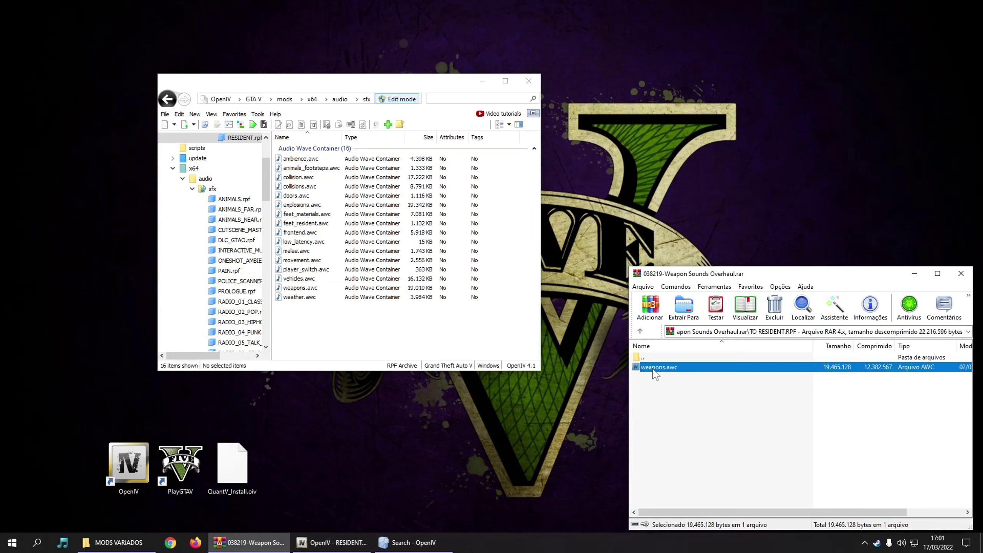
drag(658, 366, 345, 319)
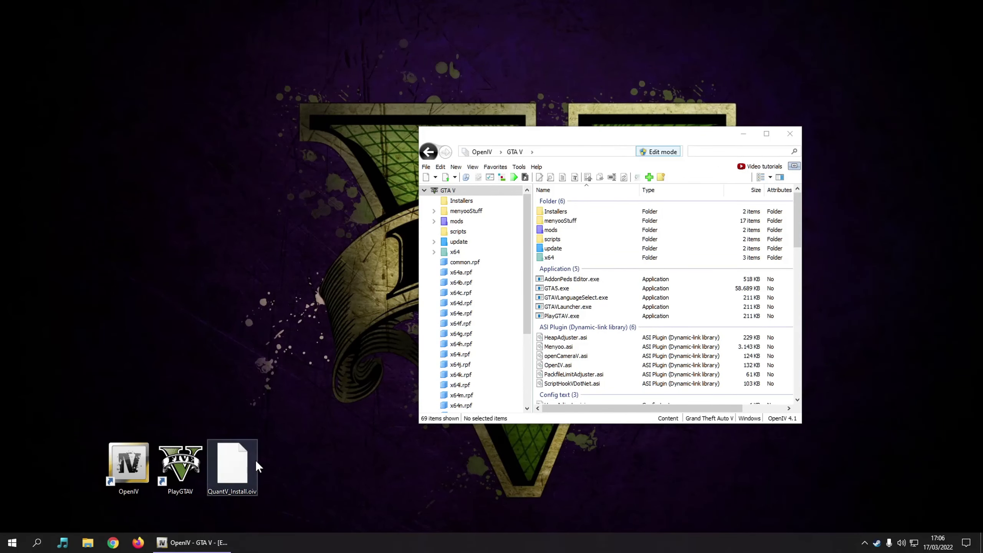
Open QuantV_Install.oiv from the desktop in OpenIV's package installer and close the installer without installing.
drag(238, 470, 585, 300)
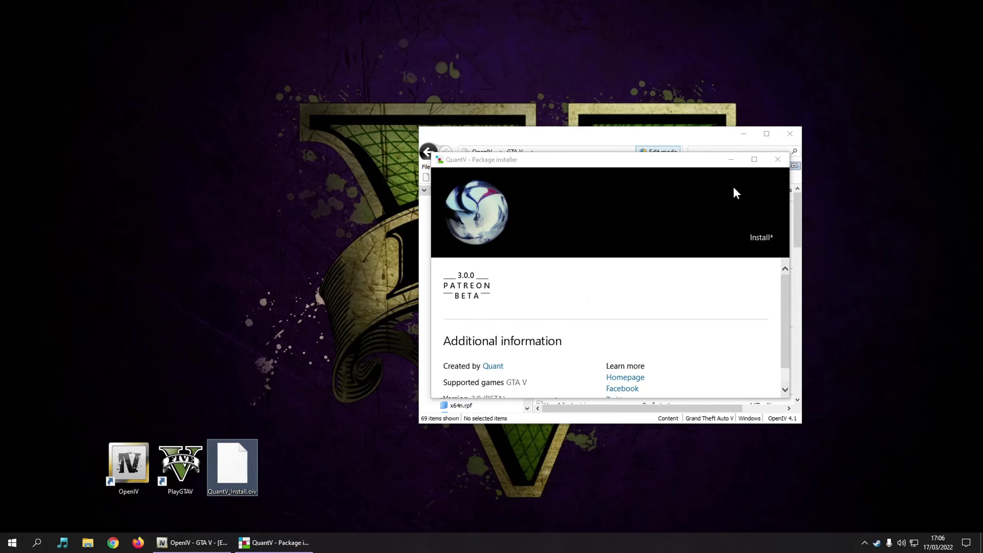
click(778, 159)
Rename the desktop file QuantV_Install.oiv to QuantV_Install.rar and accept the extension change.
click(224, 495)
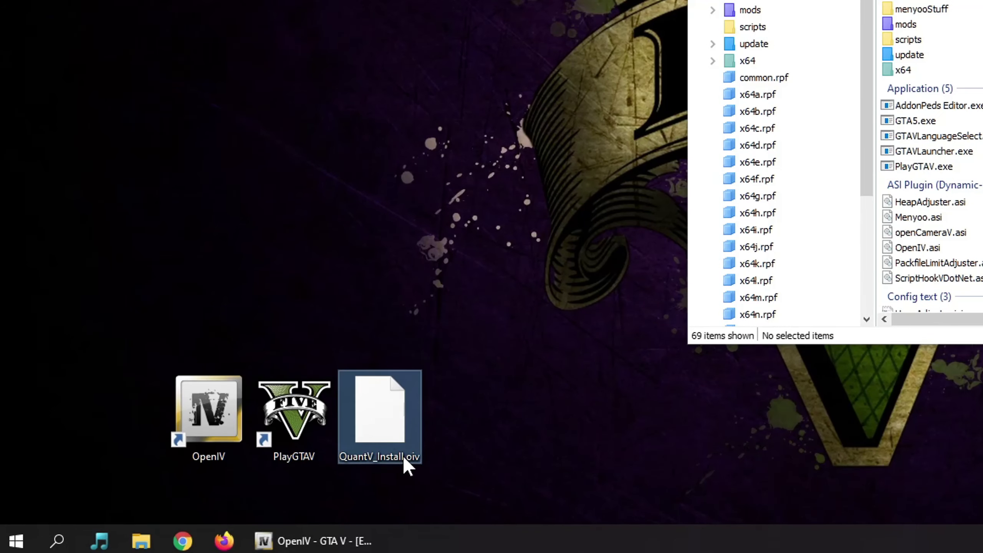
click(407, 456)
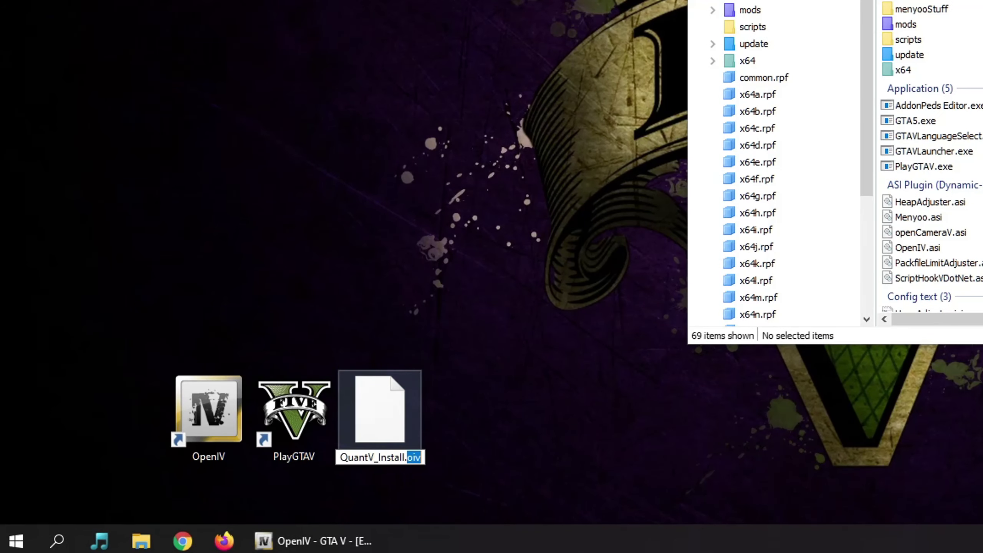
text(ra)
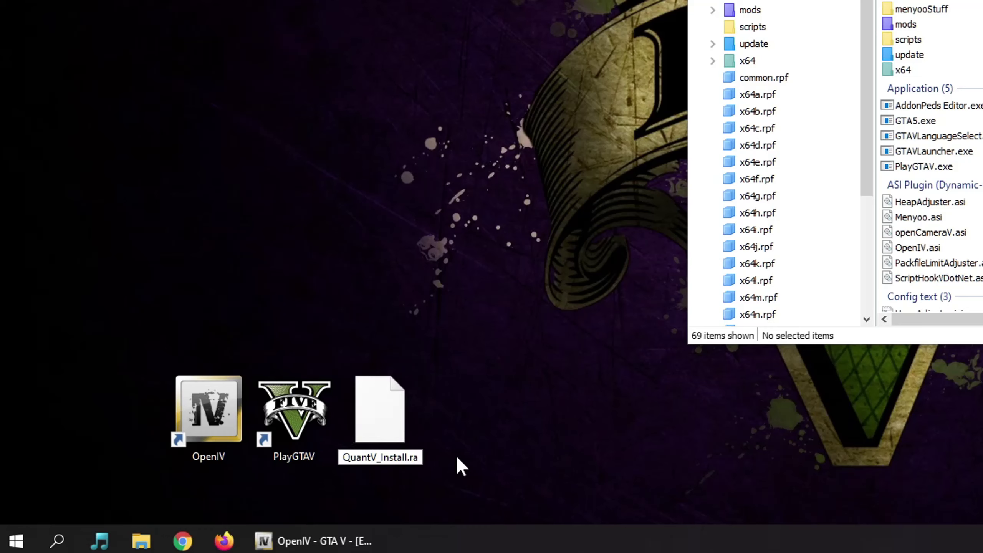
text(r)
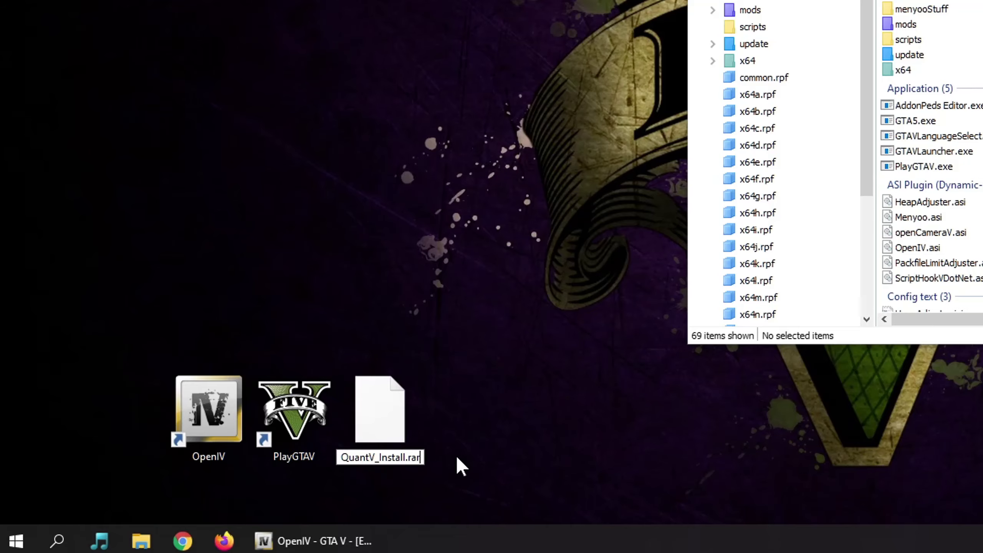
key(Return)
key(Return)
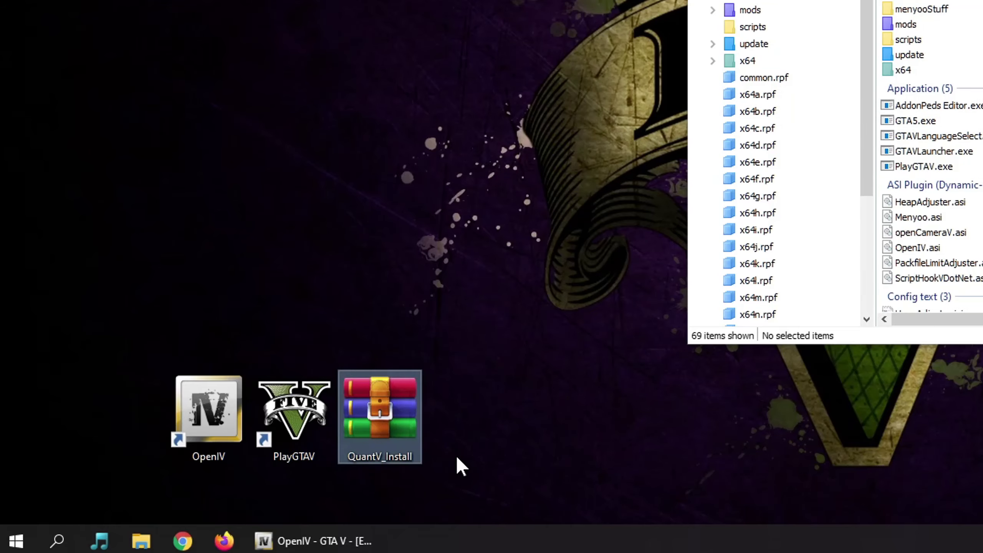
Open QuantV_Install.rar and go into its content\GTA_folder directory.
double_click(370, 399)
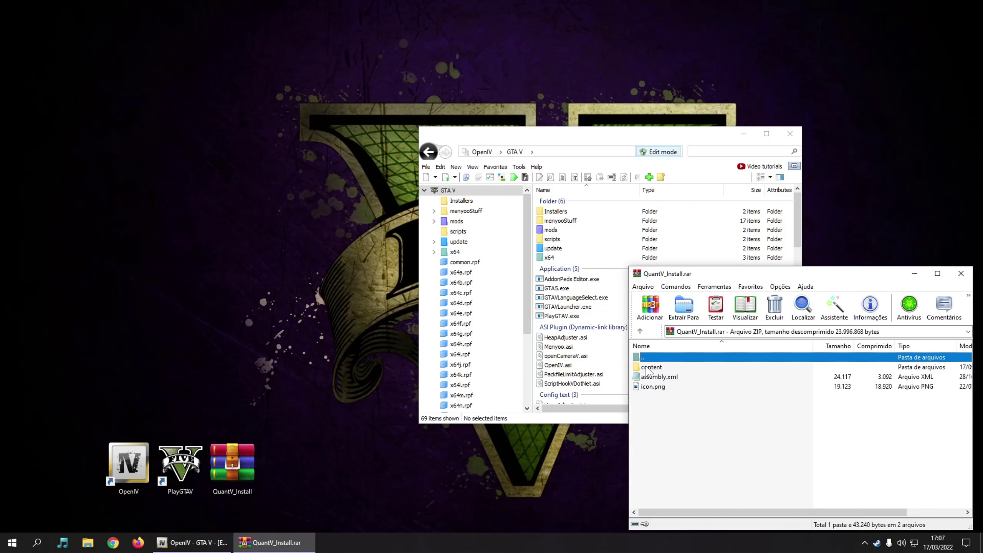
double_click(646, 368)
double_click(658, 368)
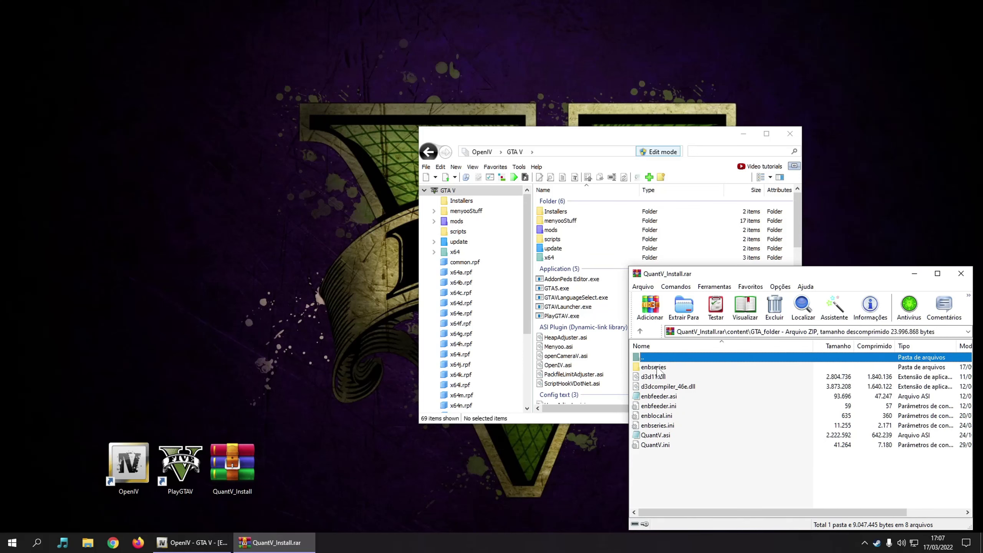